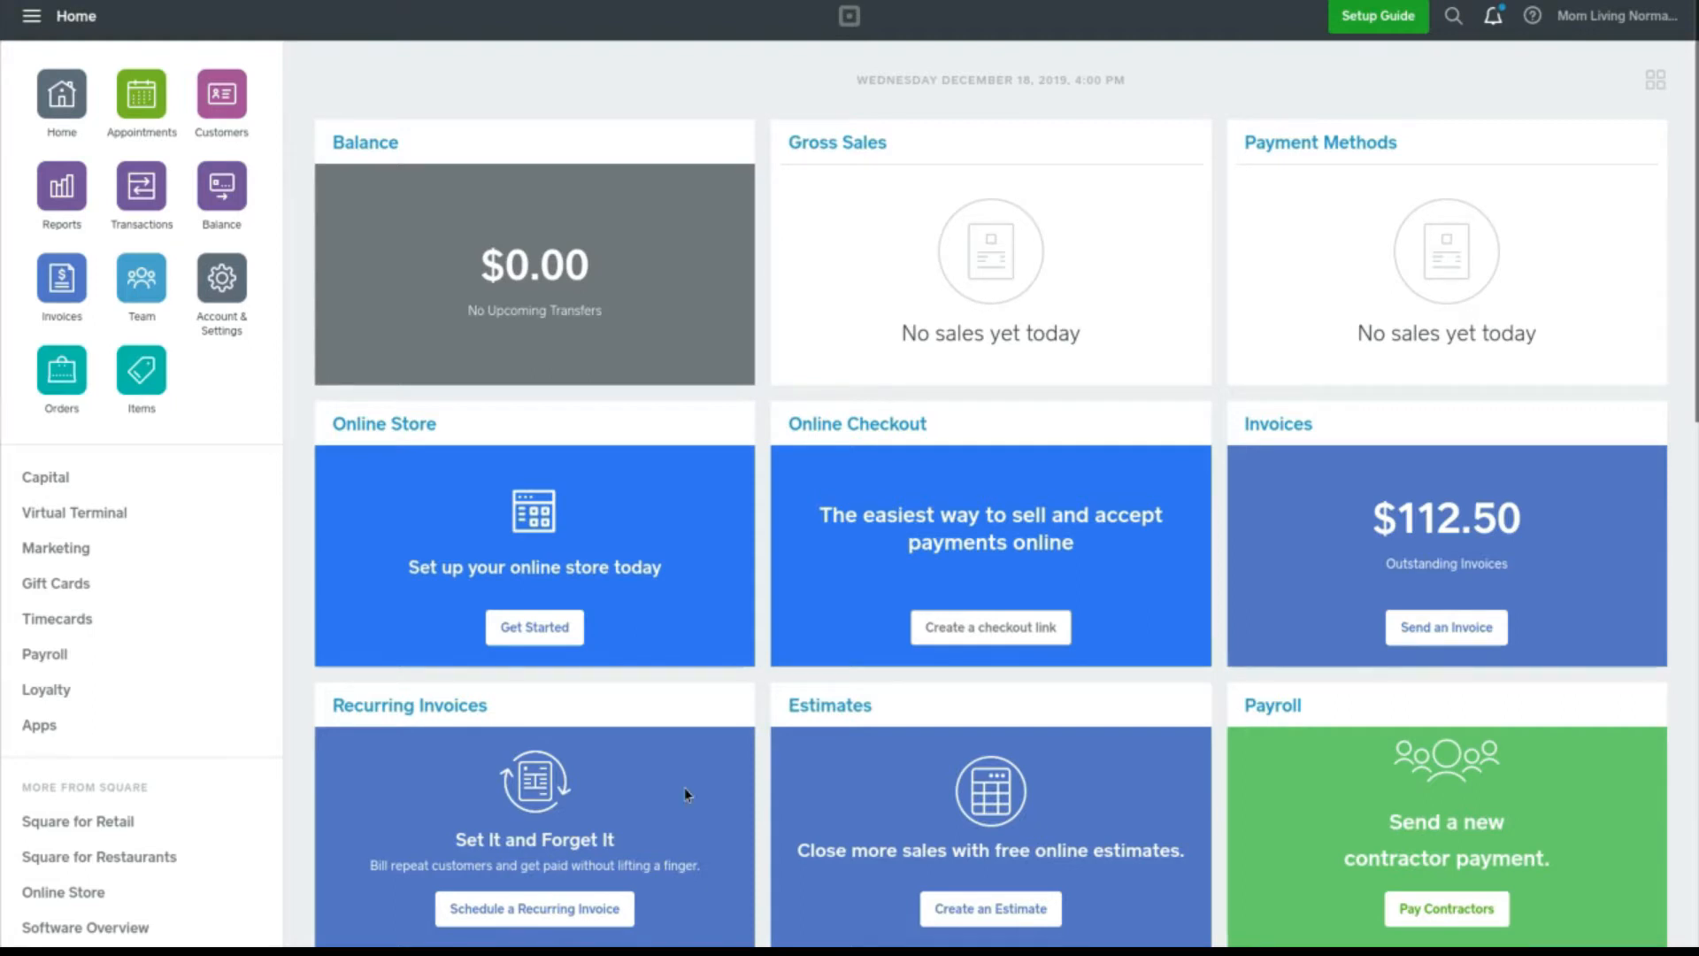
Step: Open the Online Store setup from the additional Square products on the home dashboard
scroll(203, 761, "down", 1)
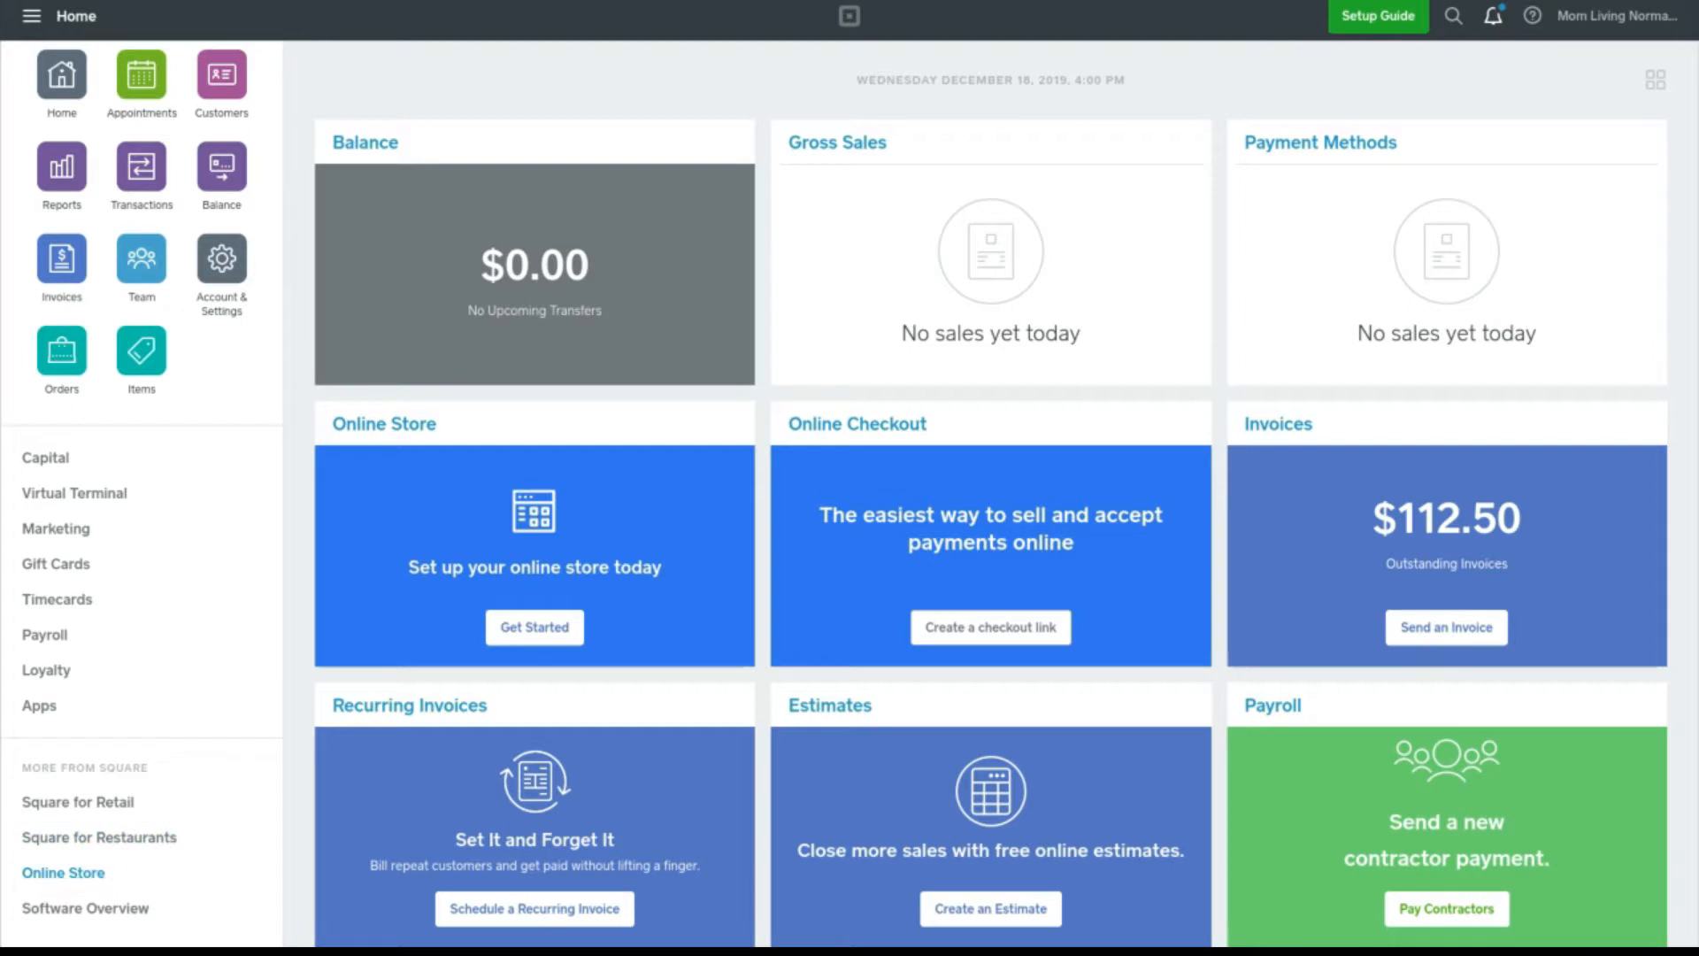
scroll(141, 491, "up", 1)
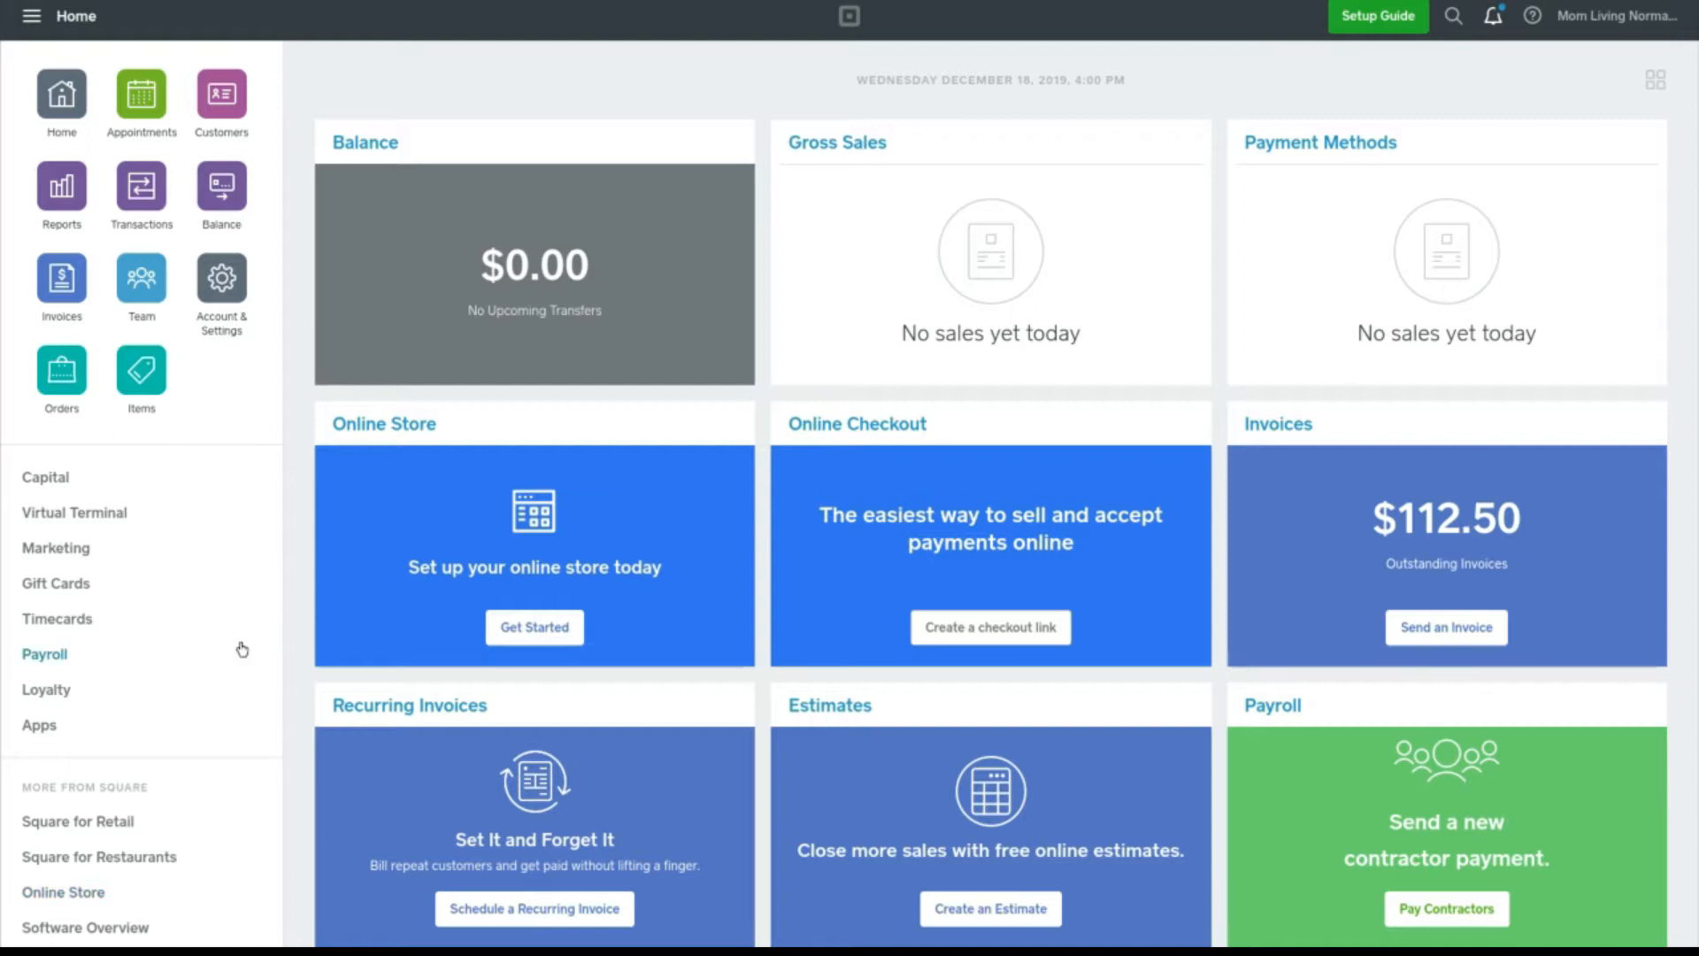
left_click(54, 896)
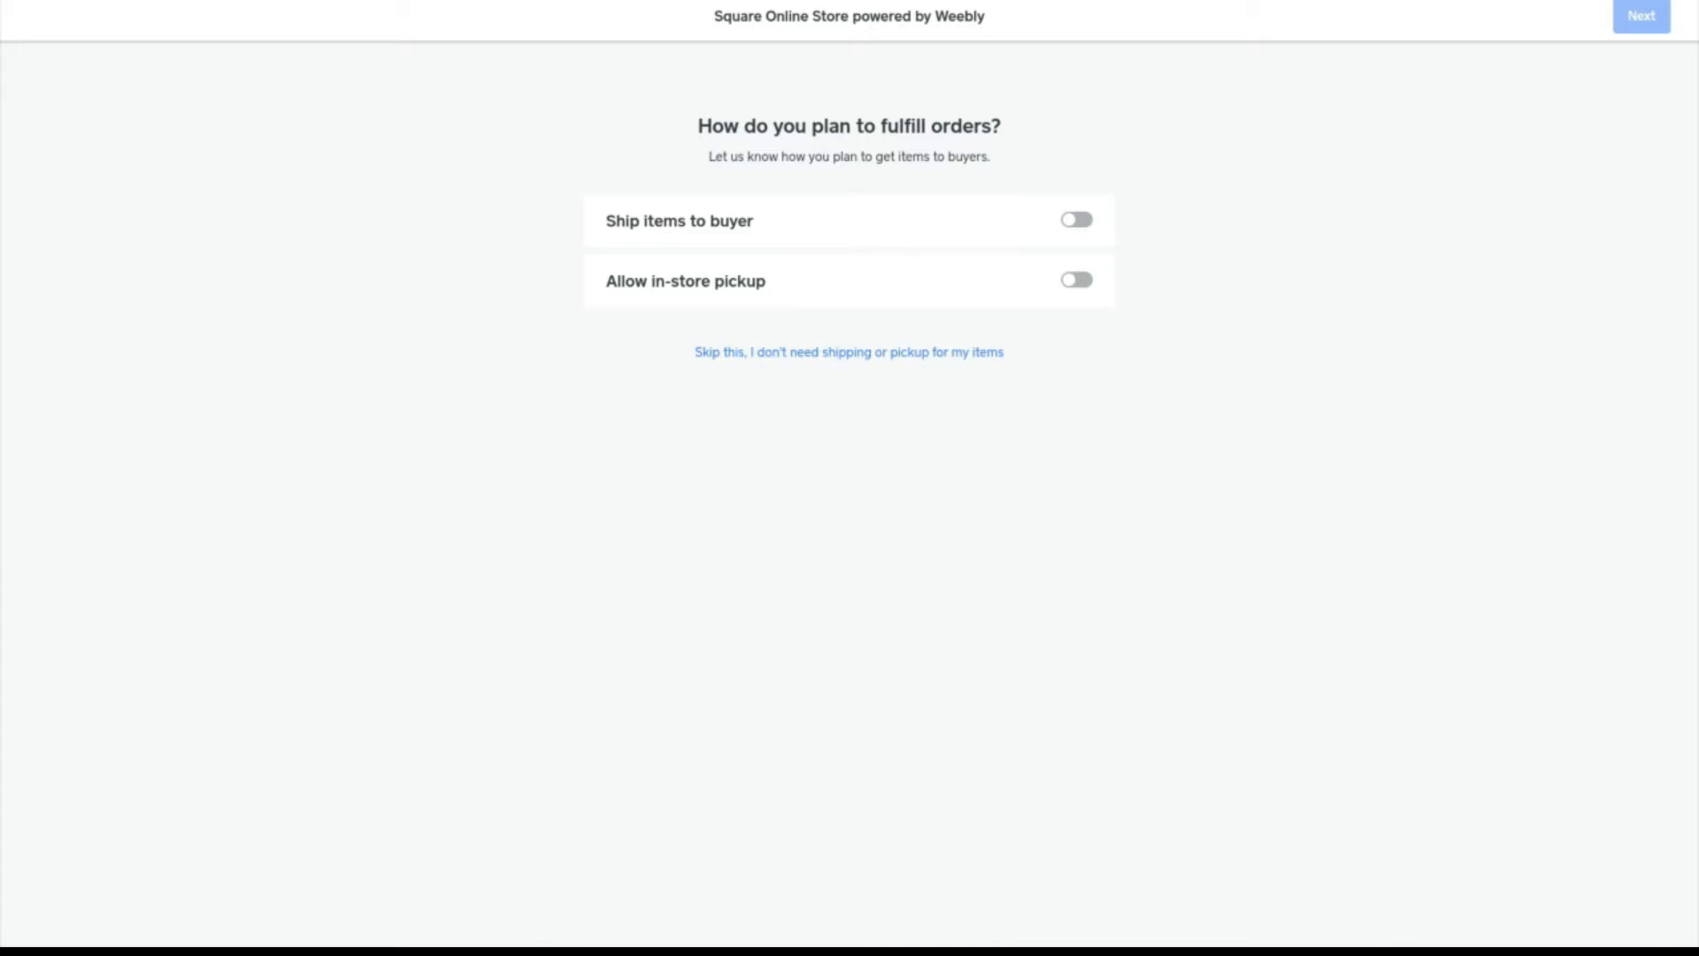
left_click(1074, 221)
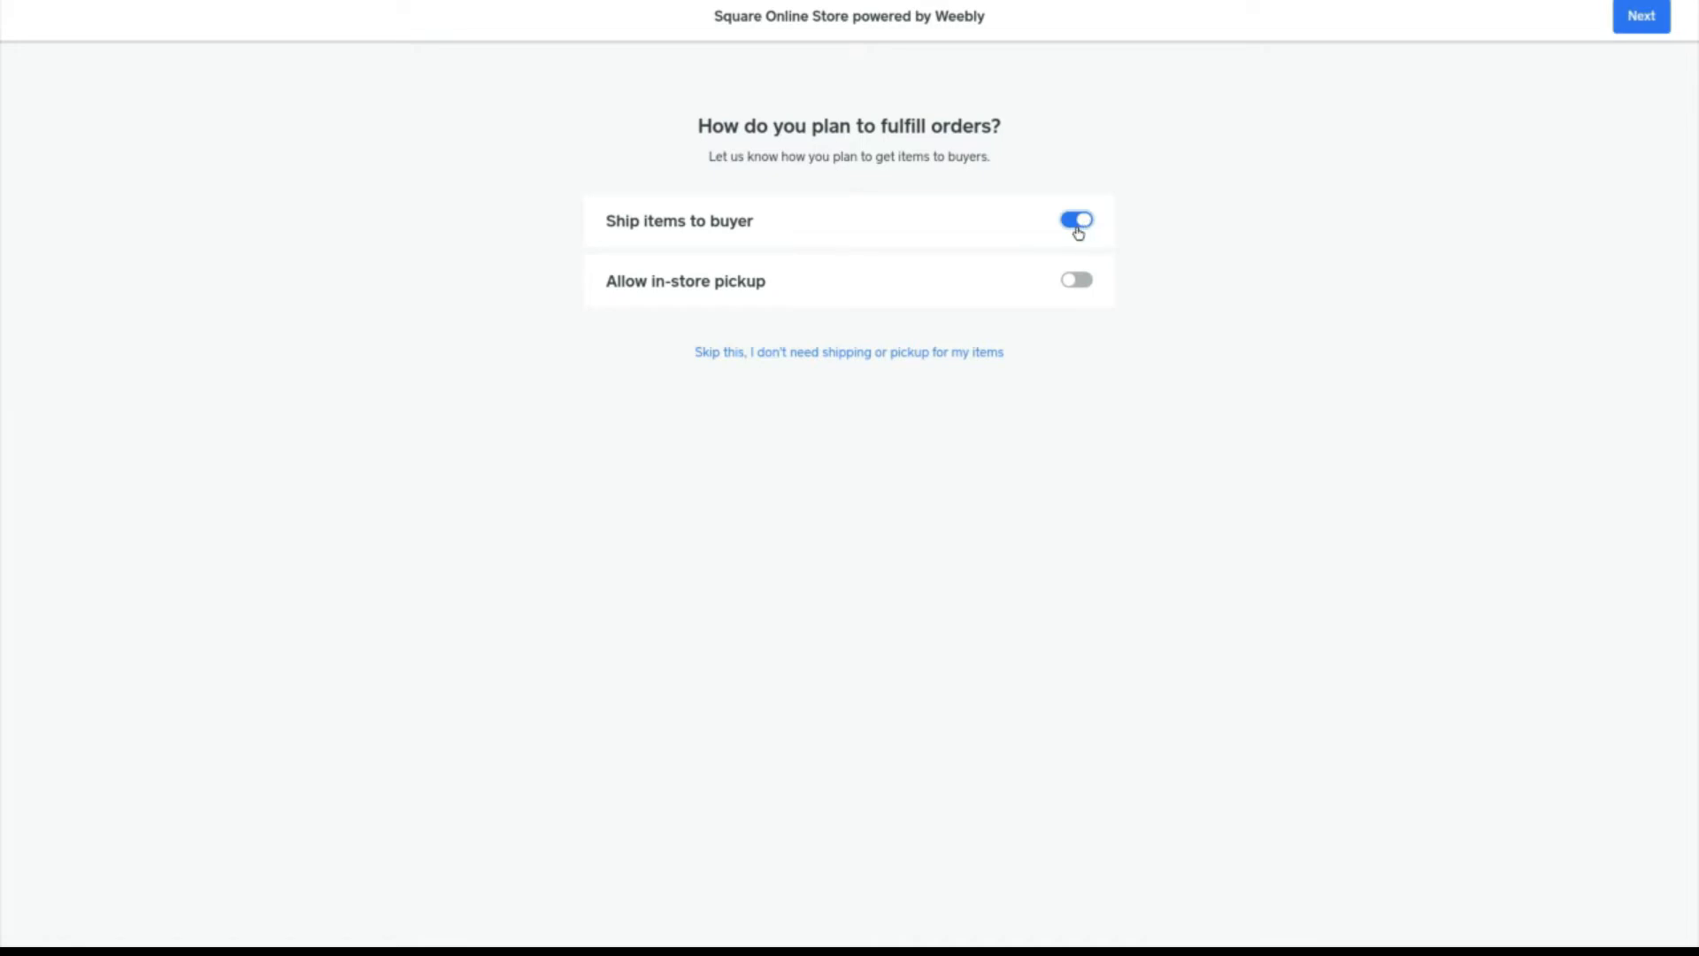
left_click(1076, 222)
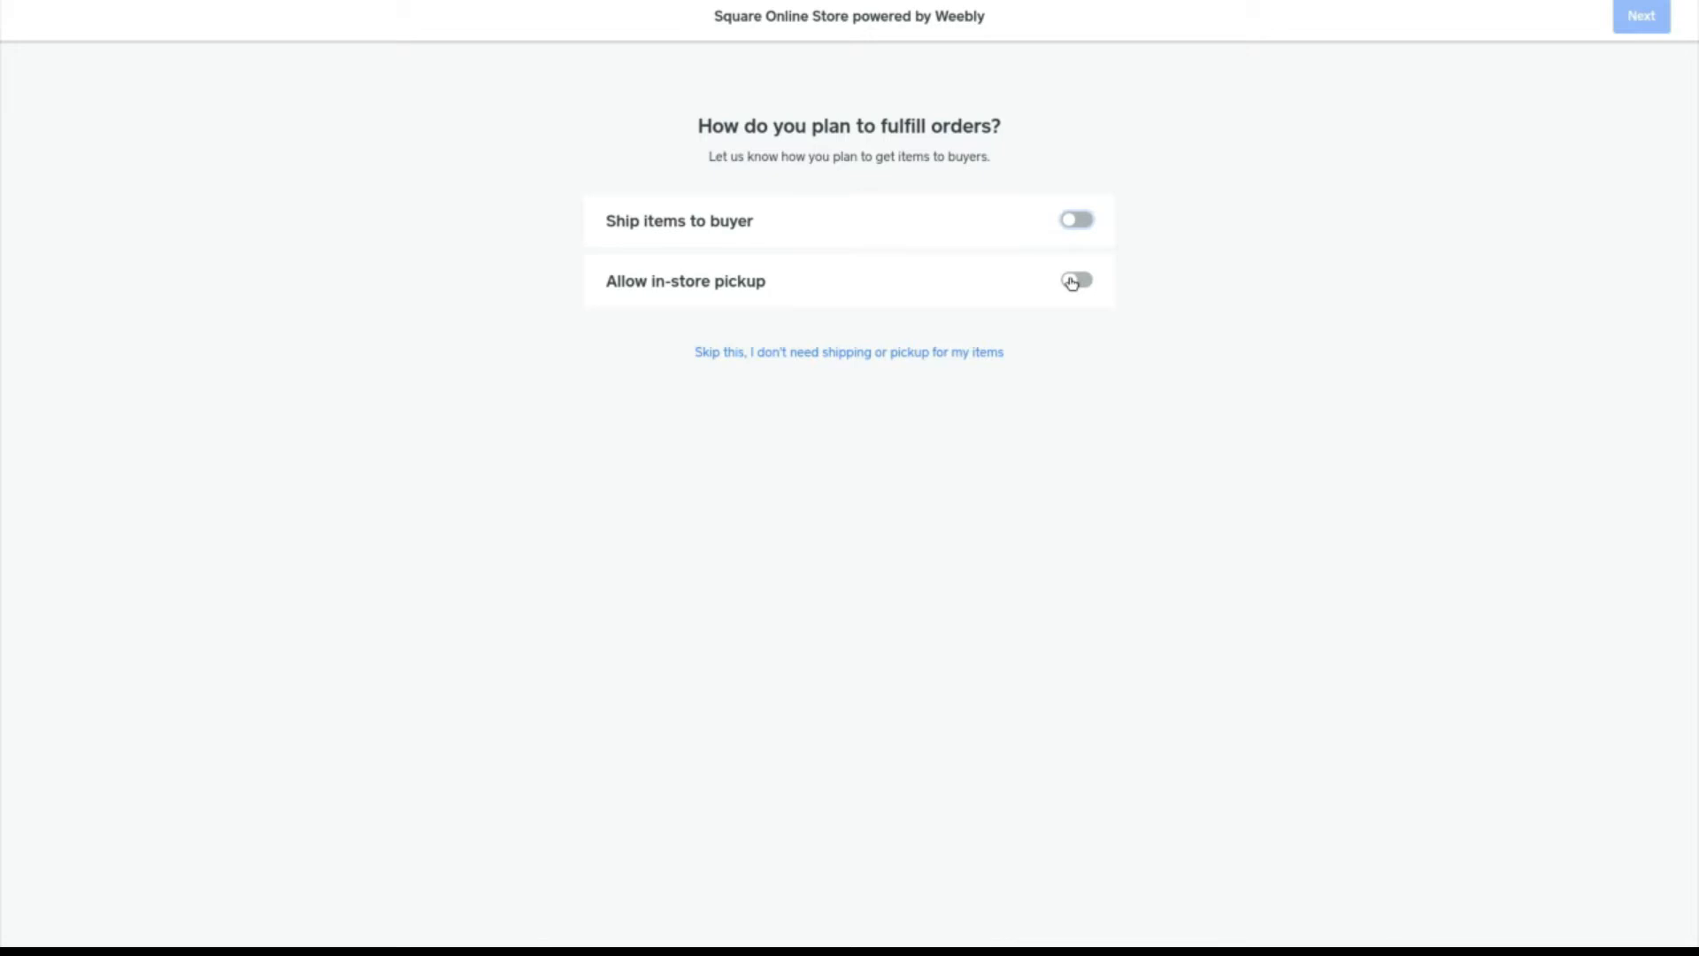
left_click(1071, 282)
left_click(1071, 282)
Step: Skip the shipping and pickup options and choose a single ordering page as the kind of store
left_click(770, 354)
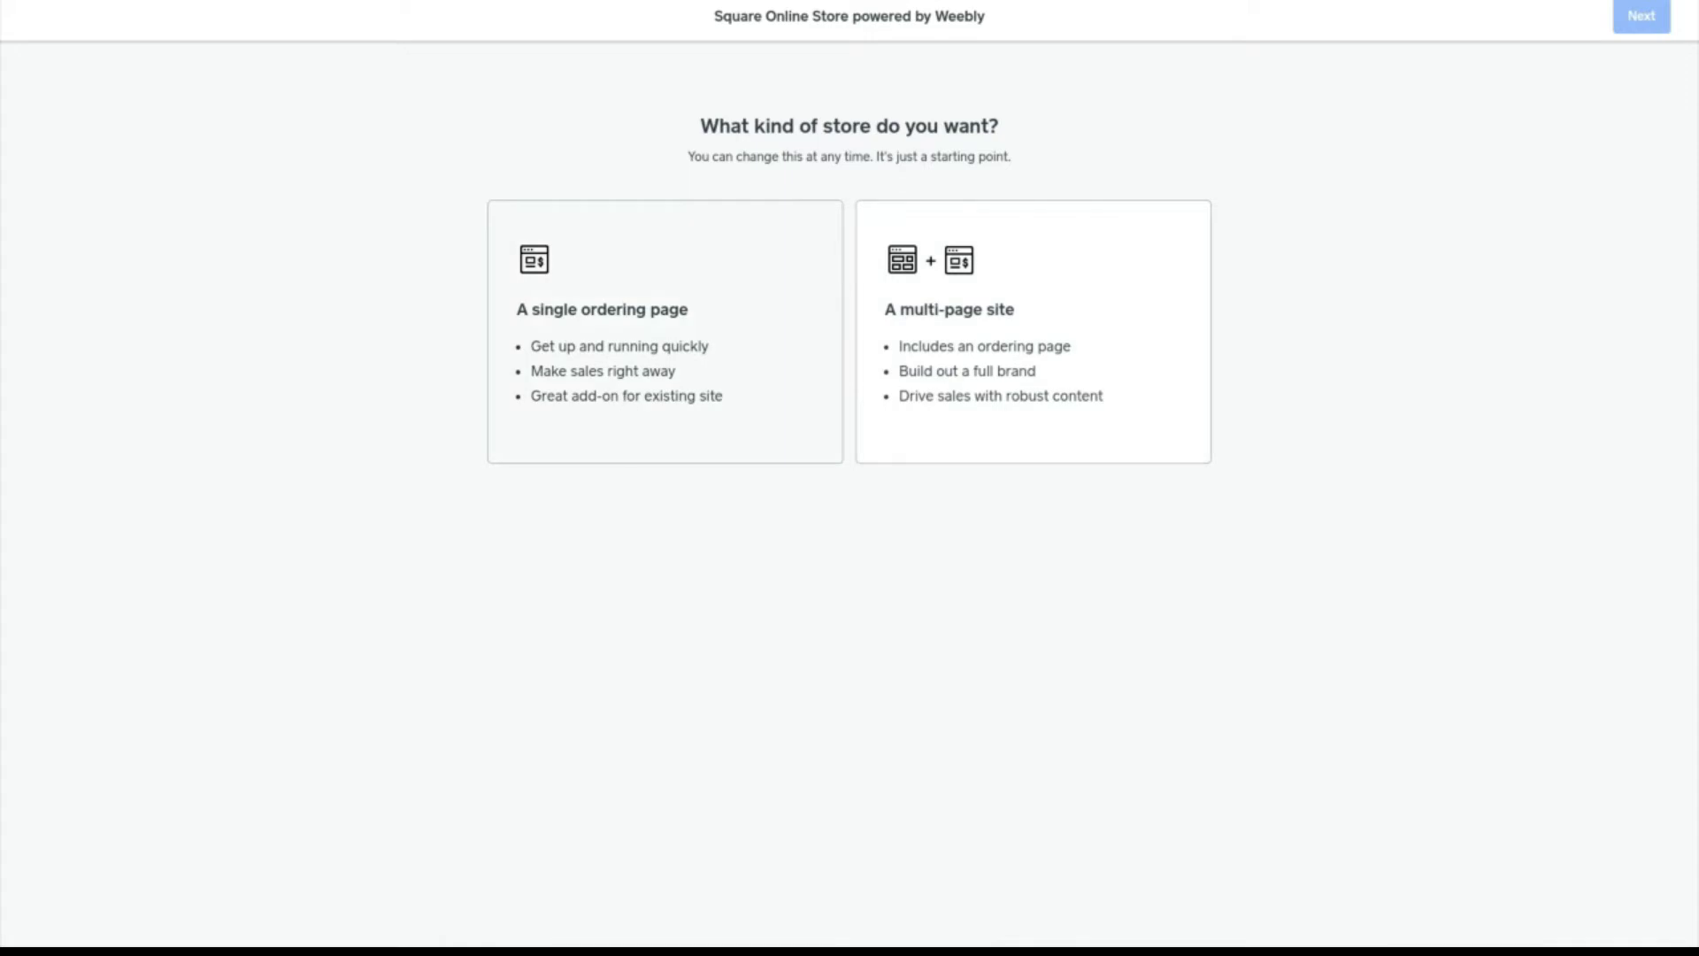
left_click(627, 405)
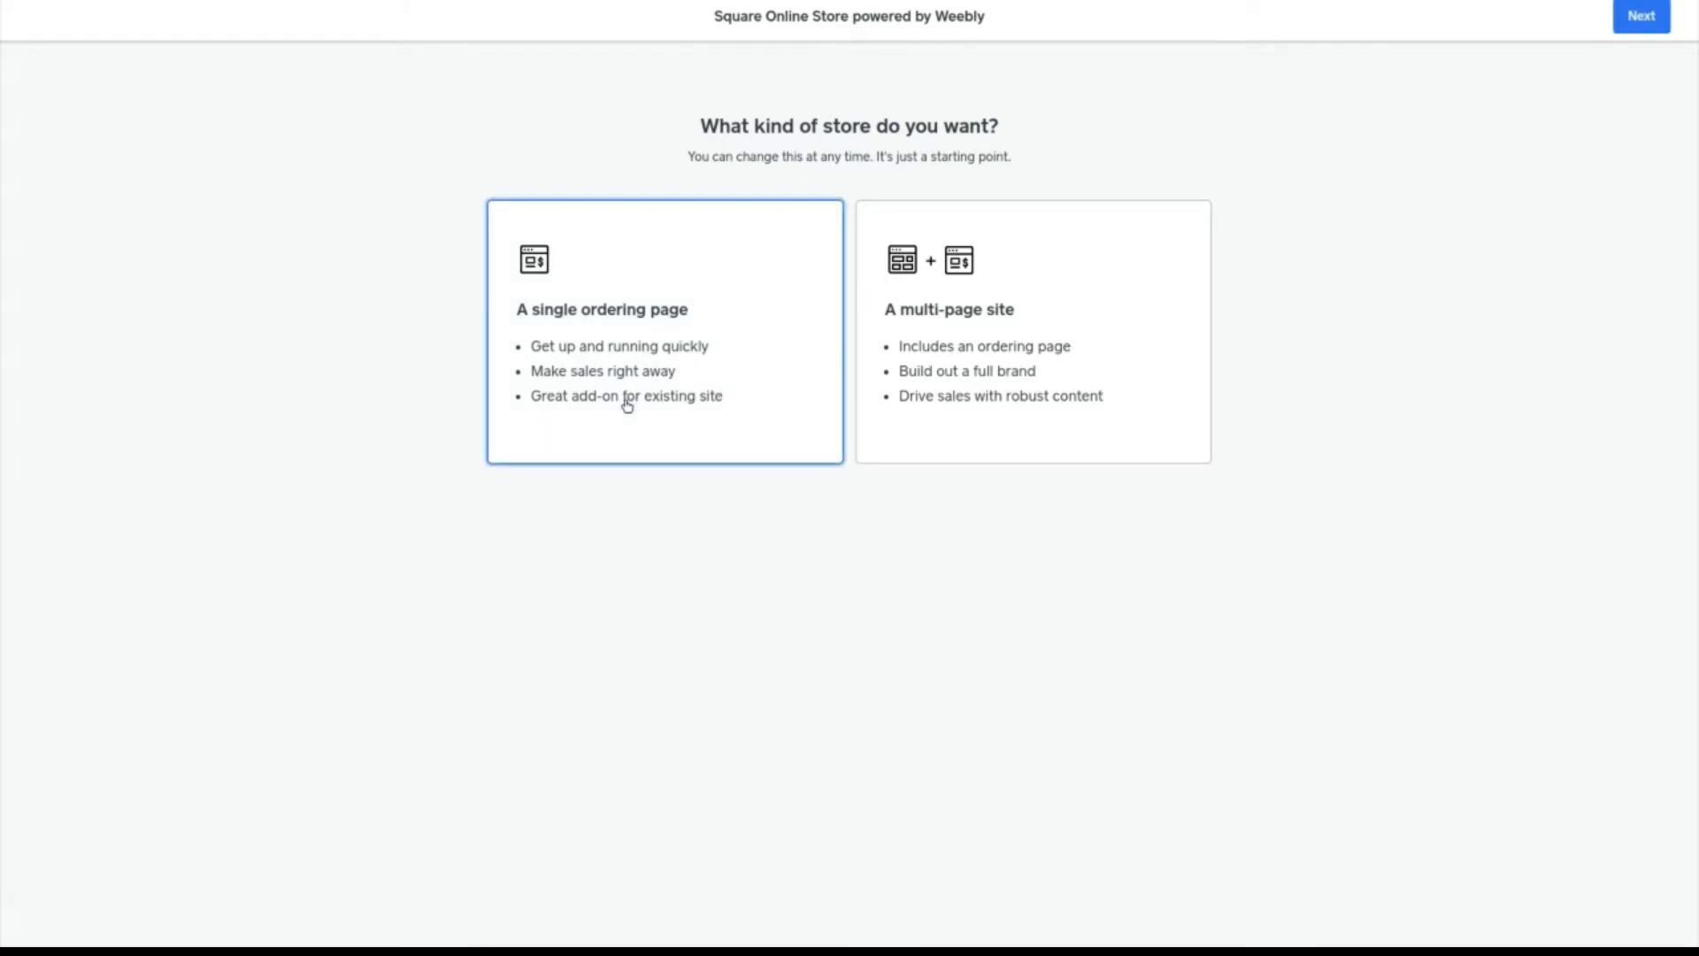
left_click(1646, 25)
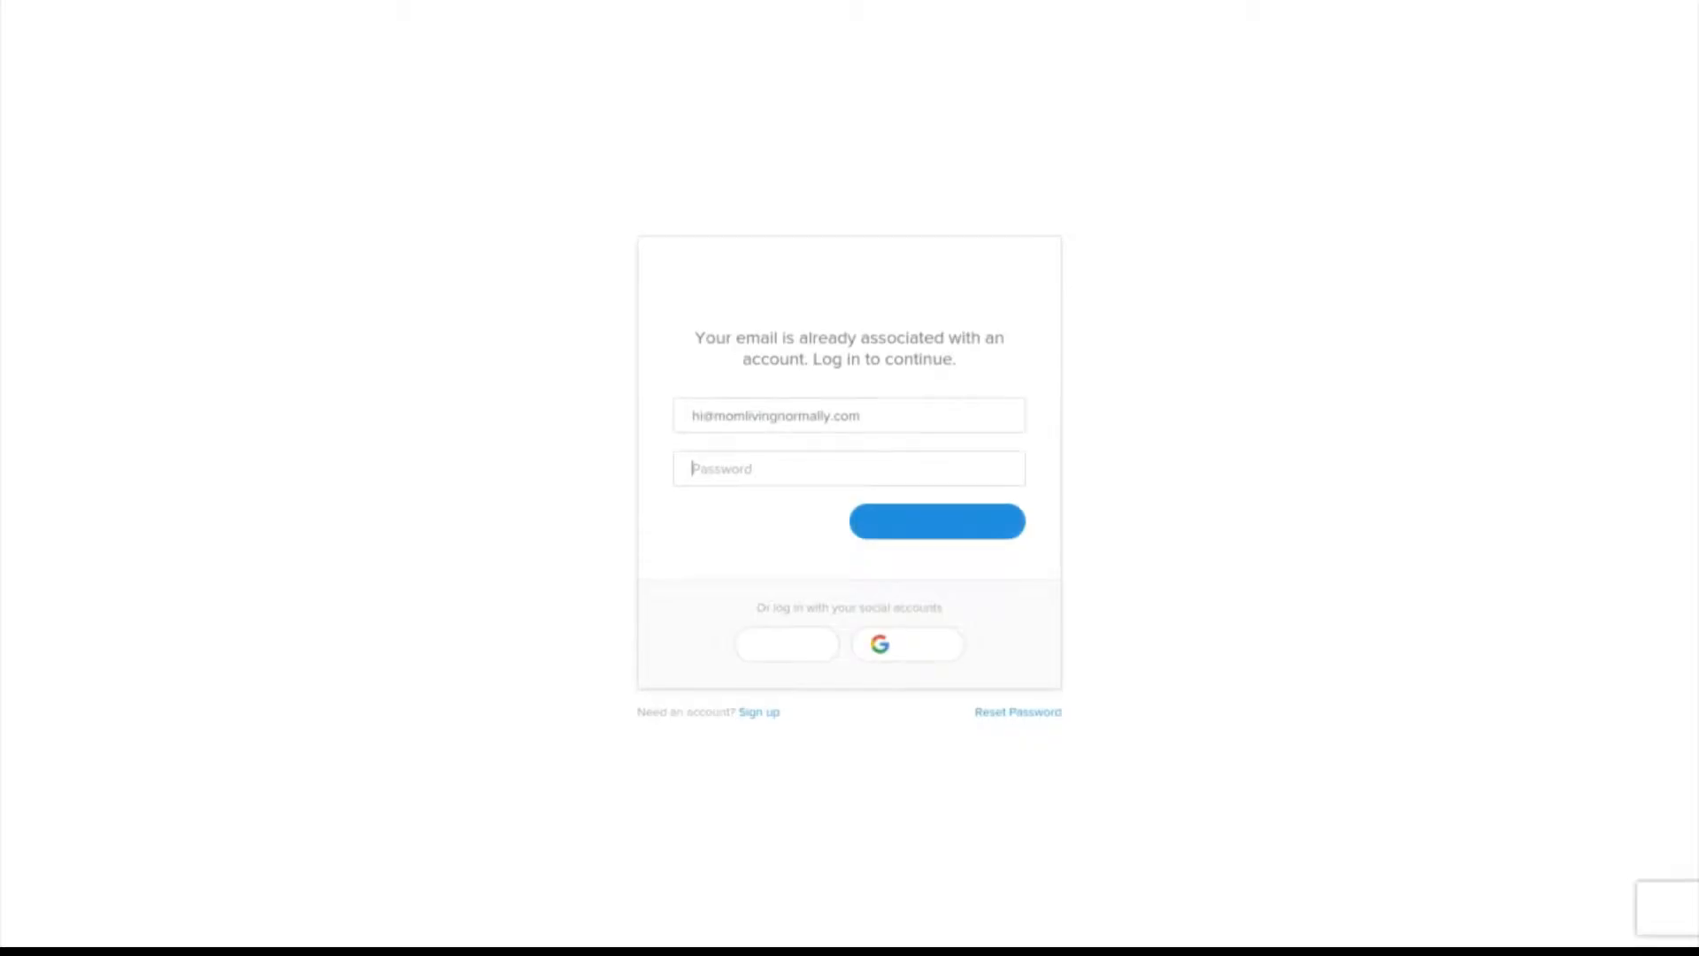
Step: Log in to the existing account with the account password and dismiss the identity verification notice
type("********")
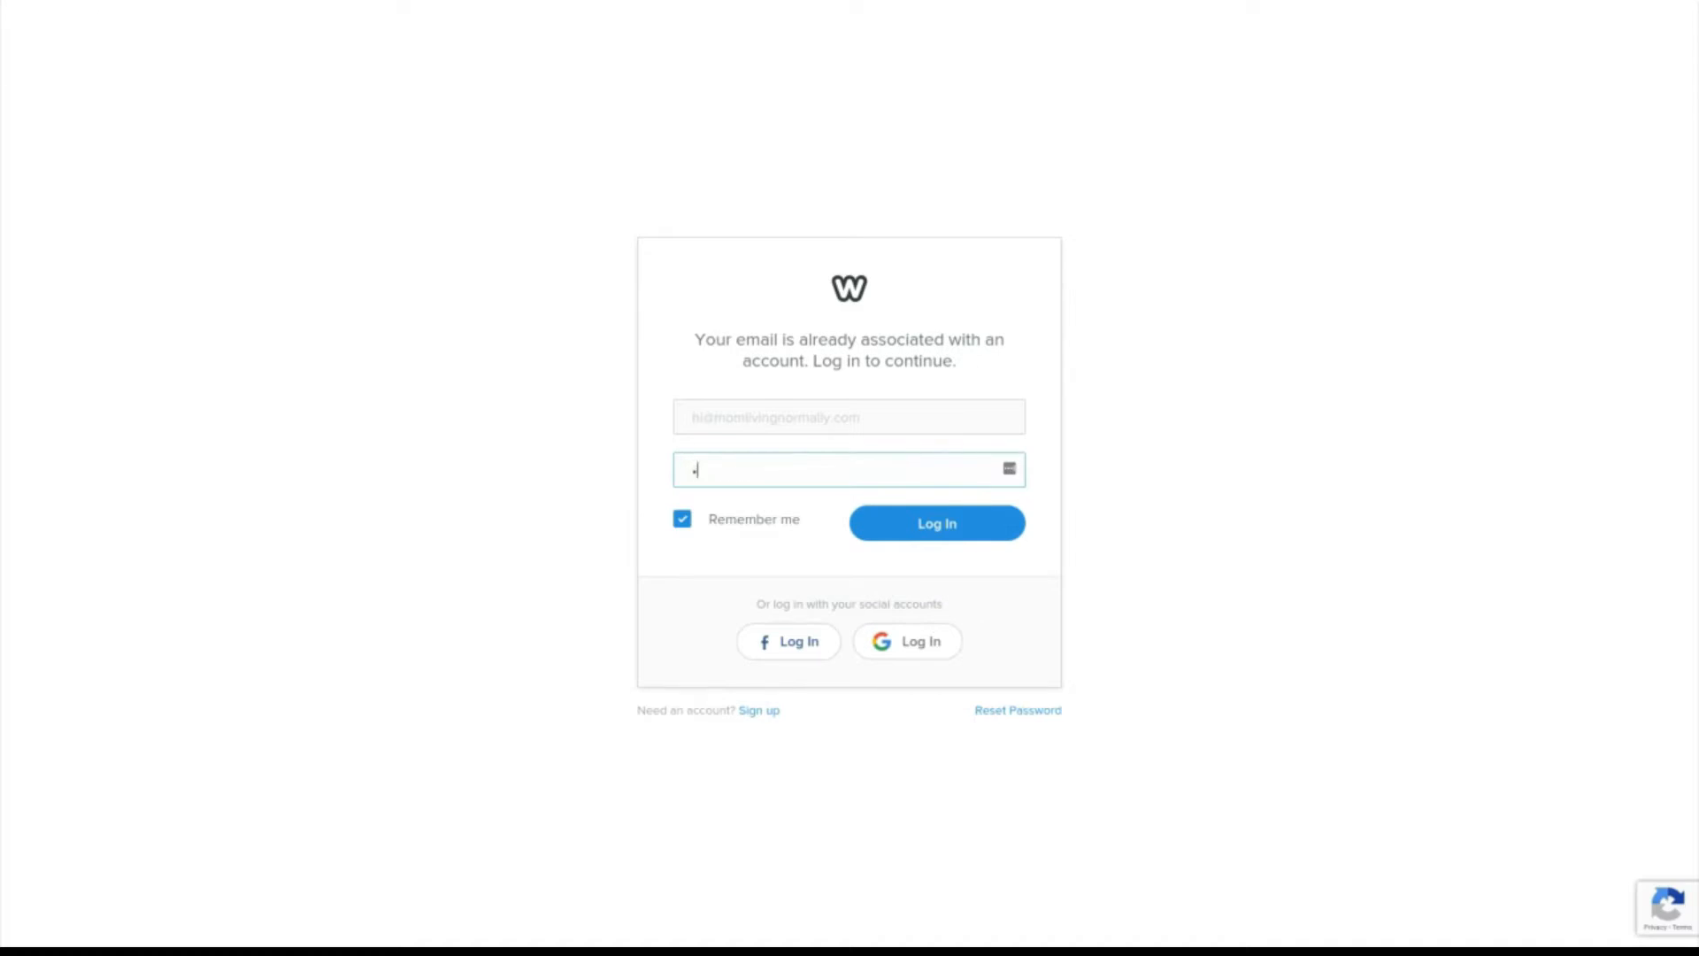
key("Return")
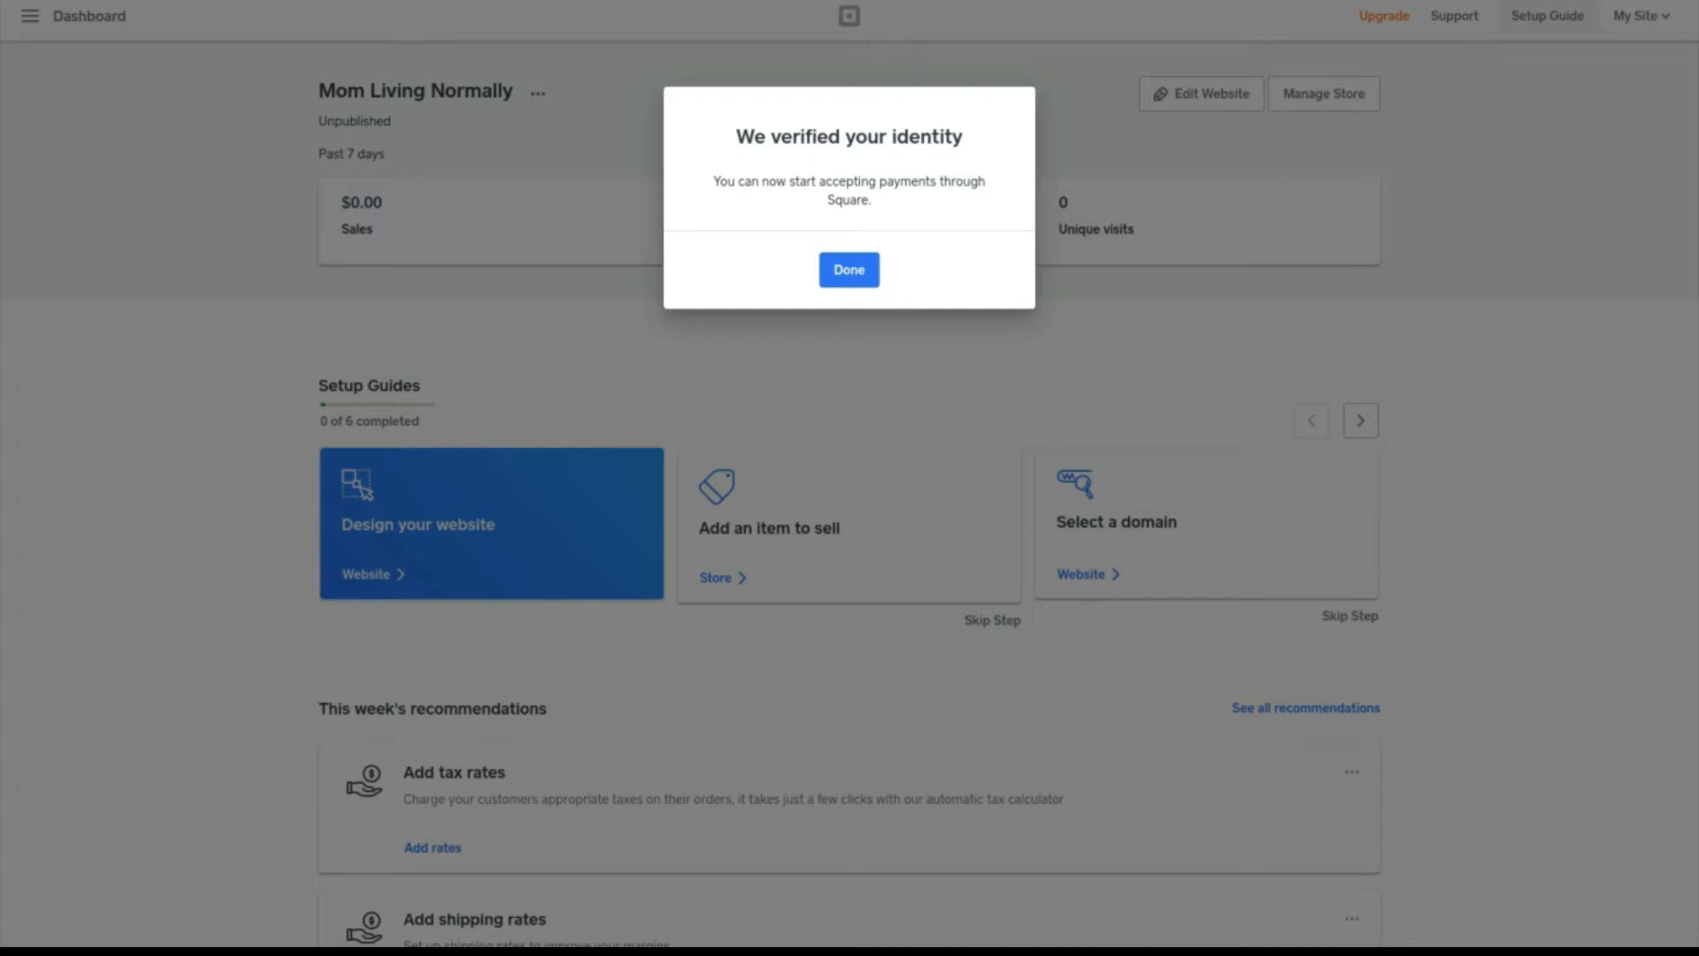
left_click(849, 267)
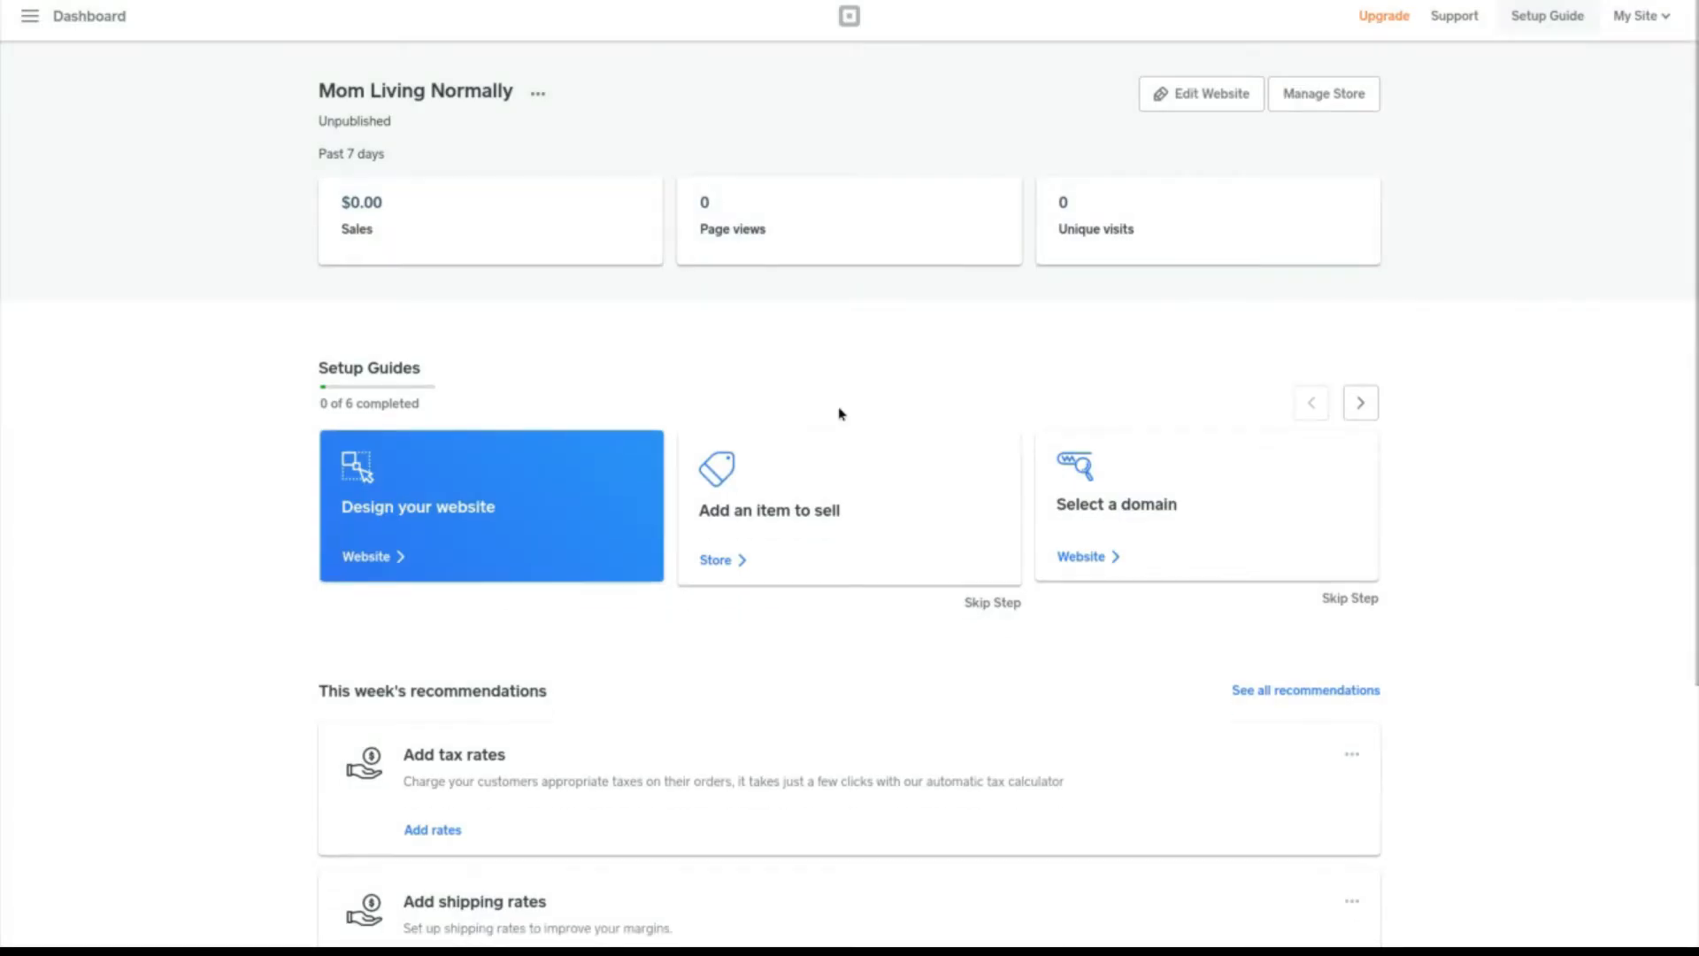
Step: Look over the dashboard's setup guides and this week's recommendations
scroll(840, 413, "down", 4)
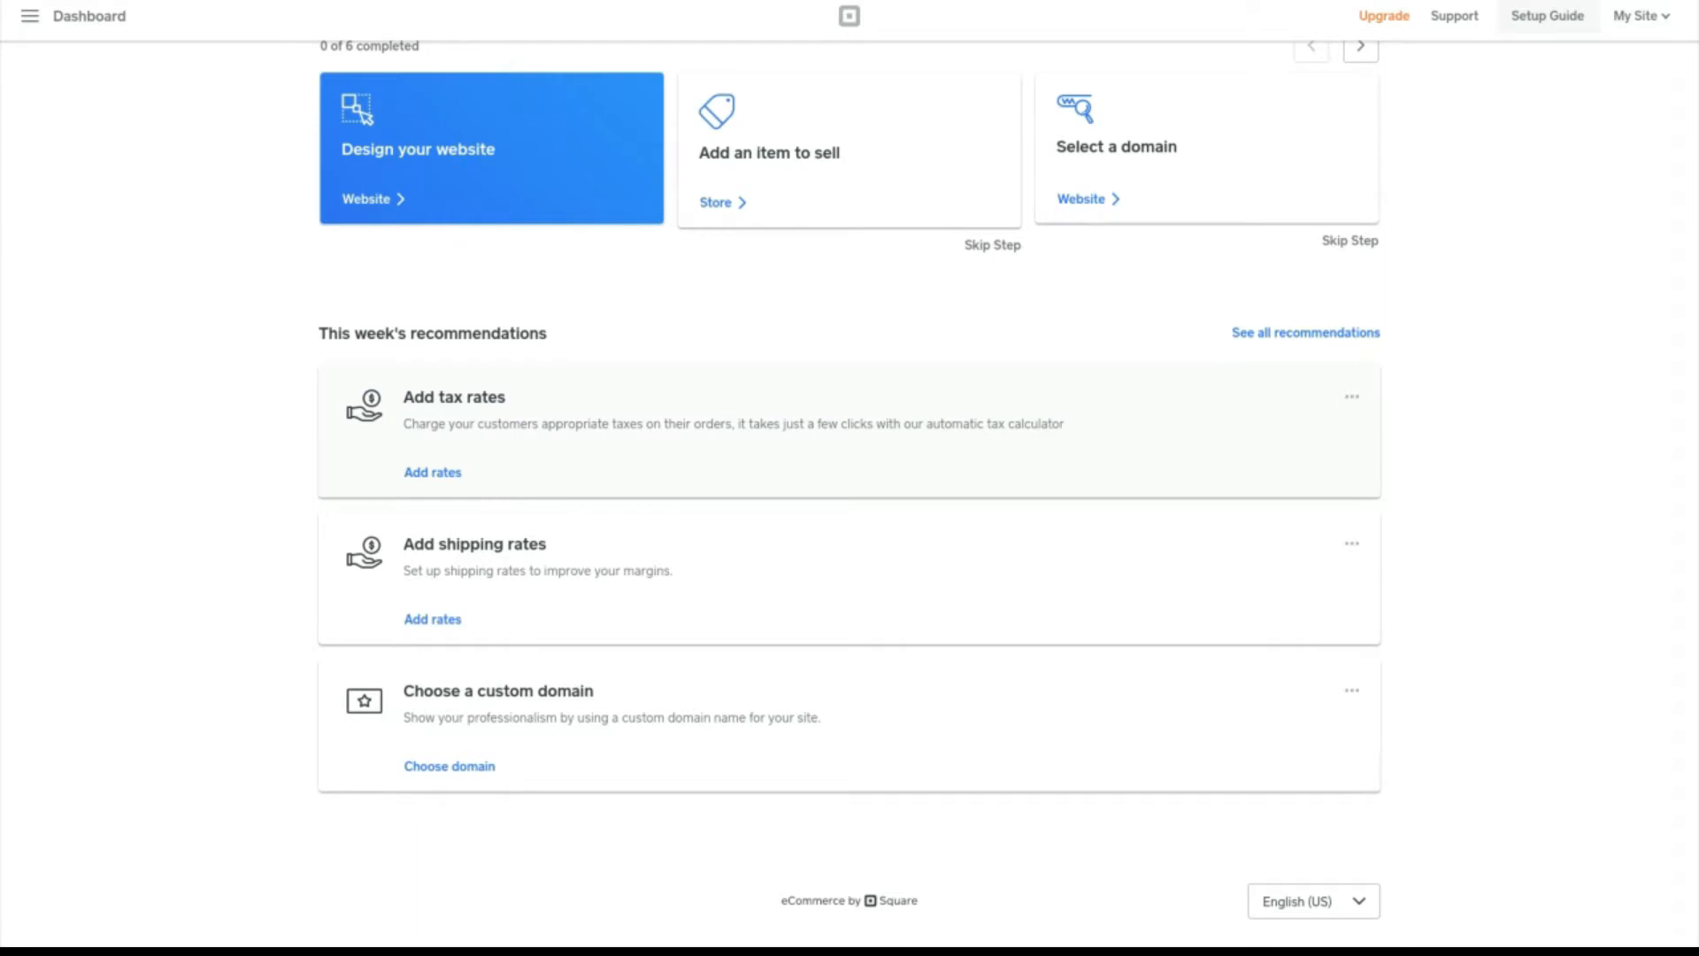
scroll(850, 478, "up", 4)
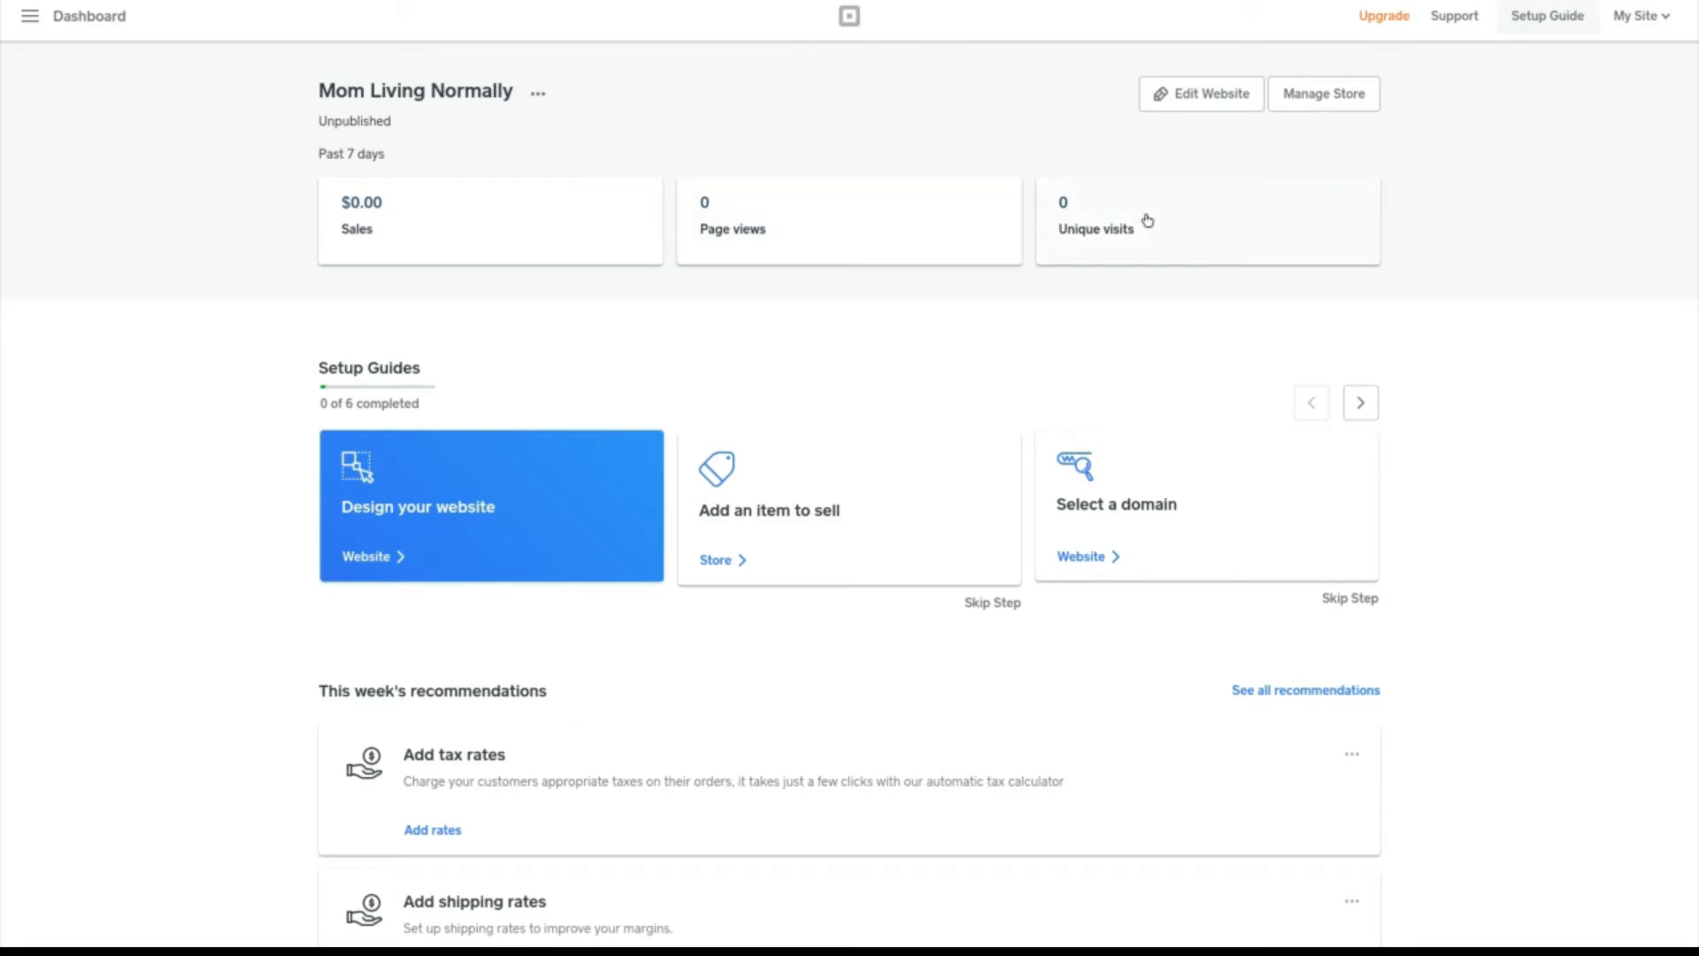
scroll(396, 420, "down", 1)
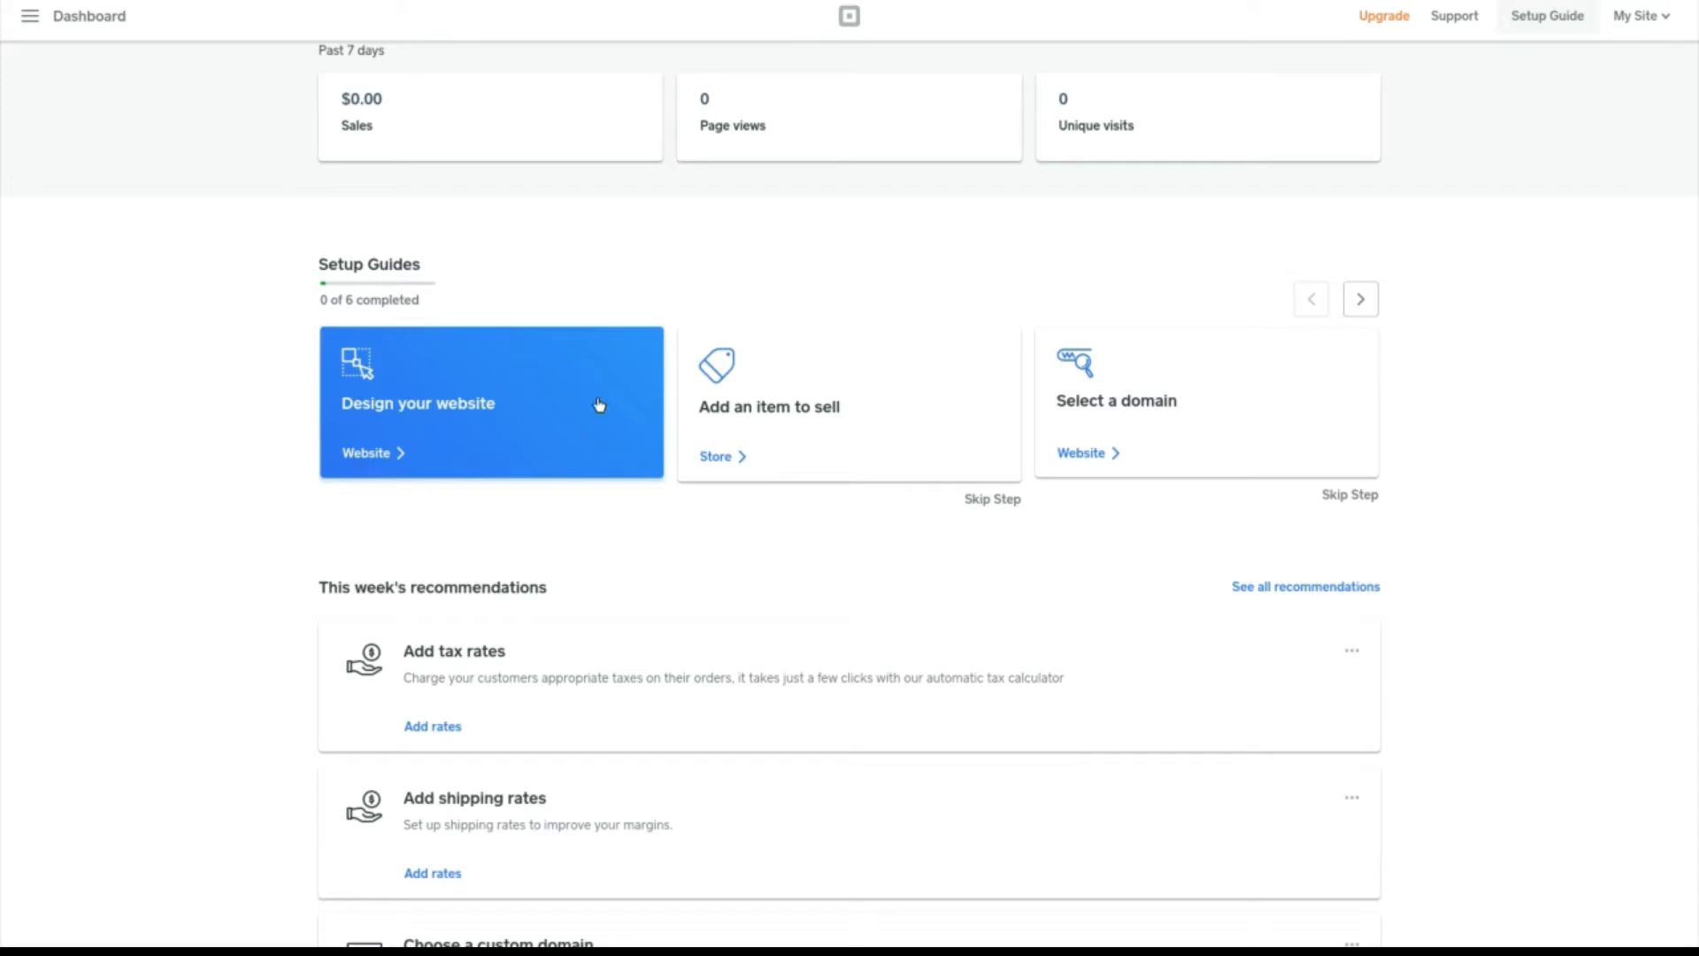
left_click(1361, 299)
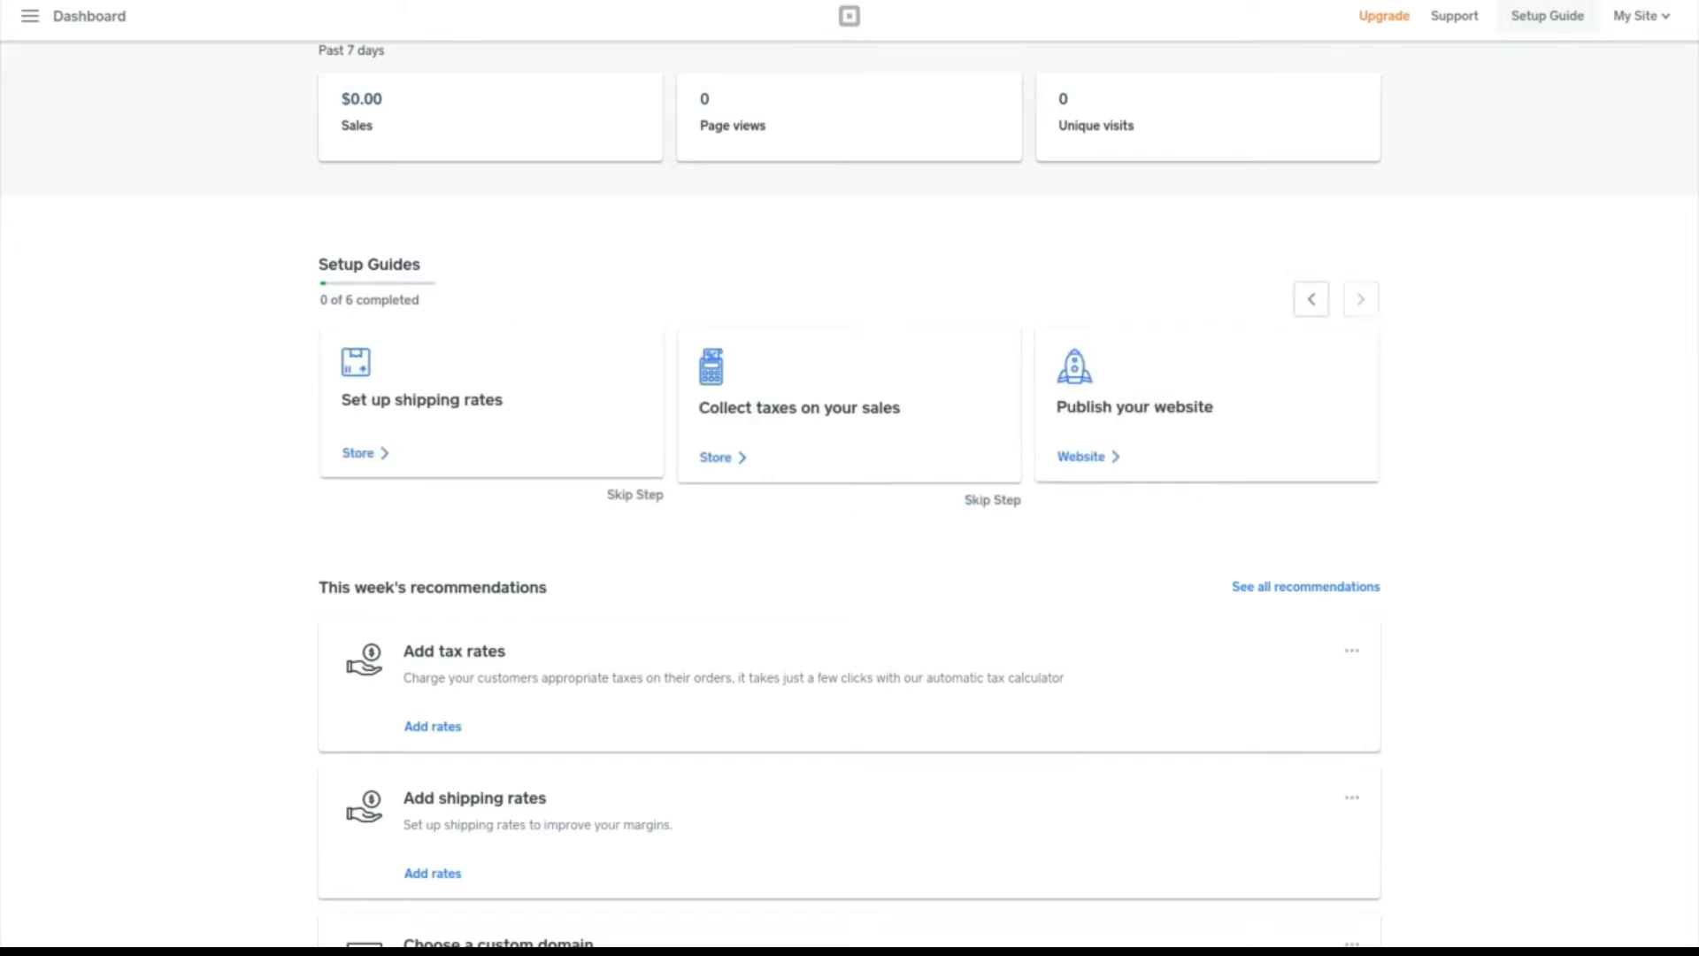
scroll(1035, 318, "down", 3)
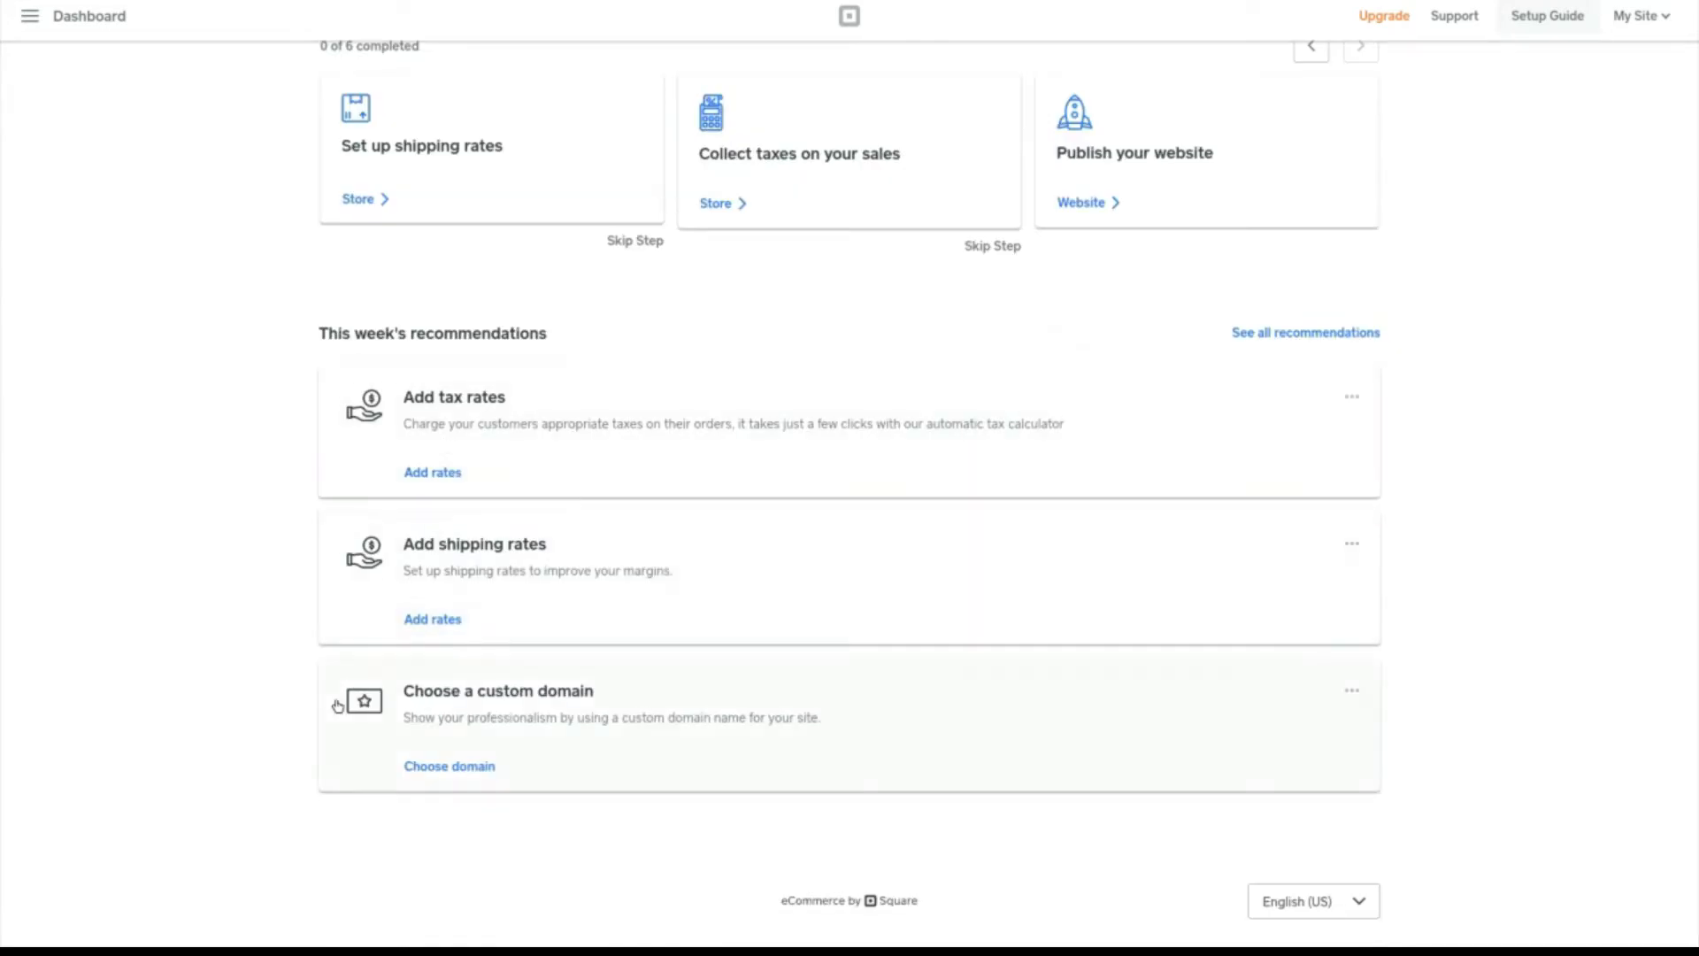
Step: Review the full recommendations by category, from Increase traffic, Grow sales and Improve your site to All, and return to the dashboard
left_click(1291, 342)
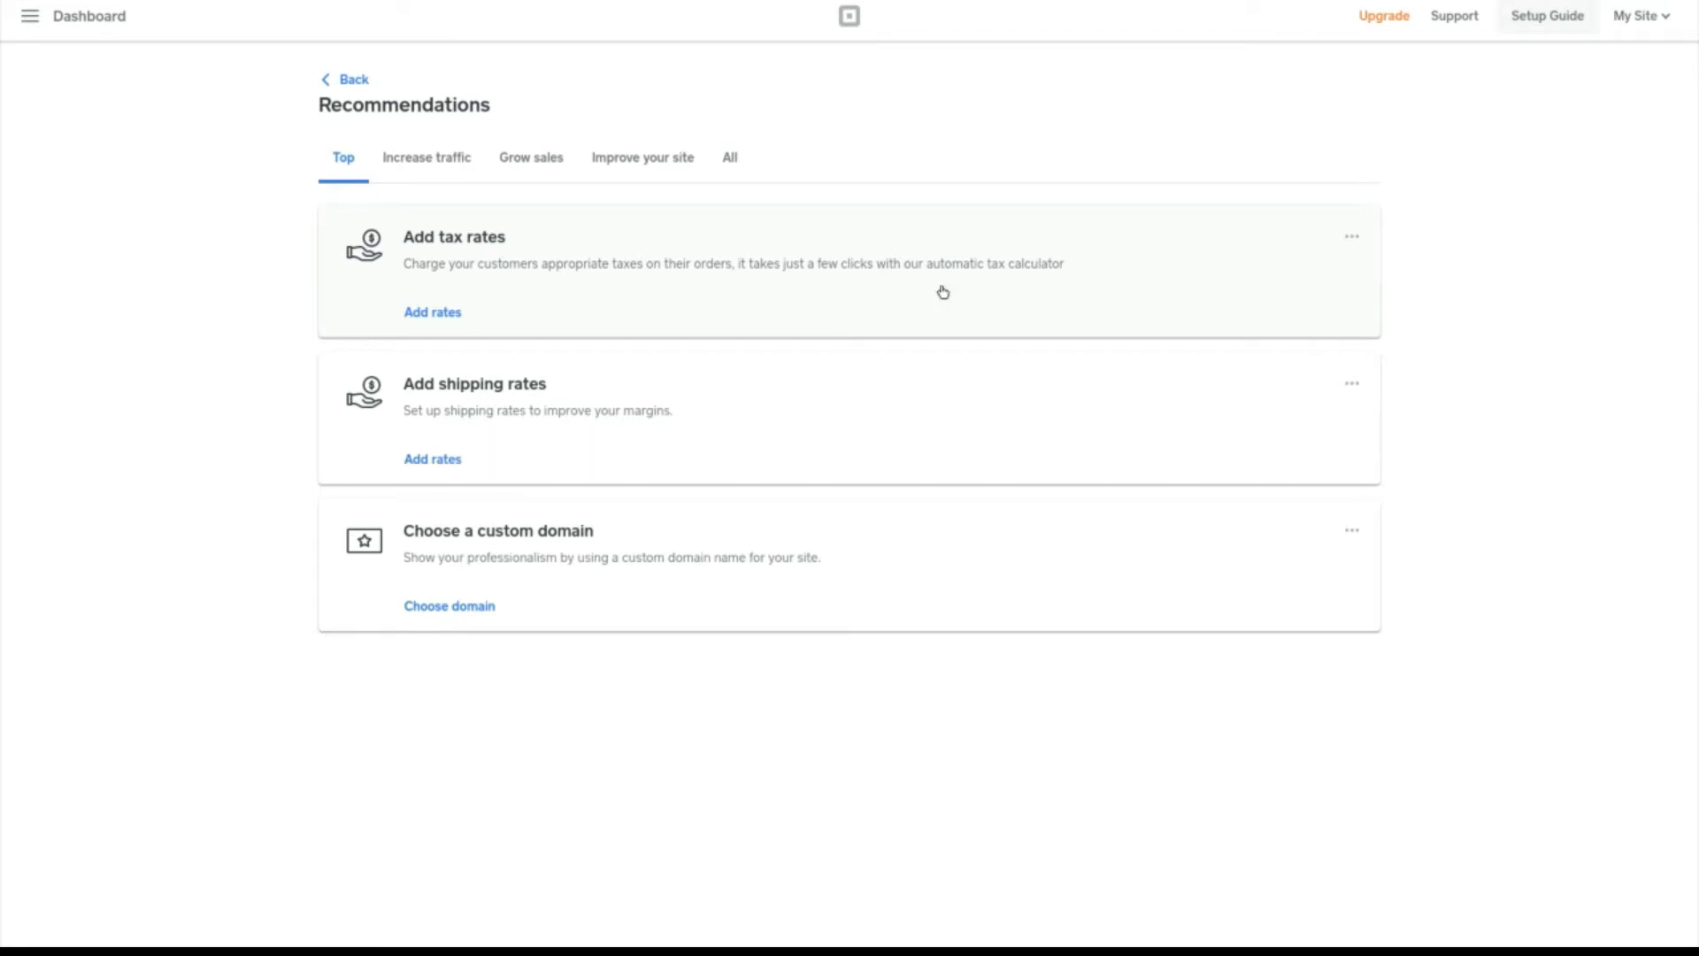
left_click(394, 167)
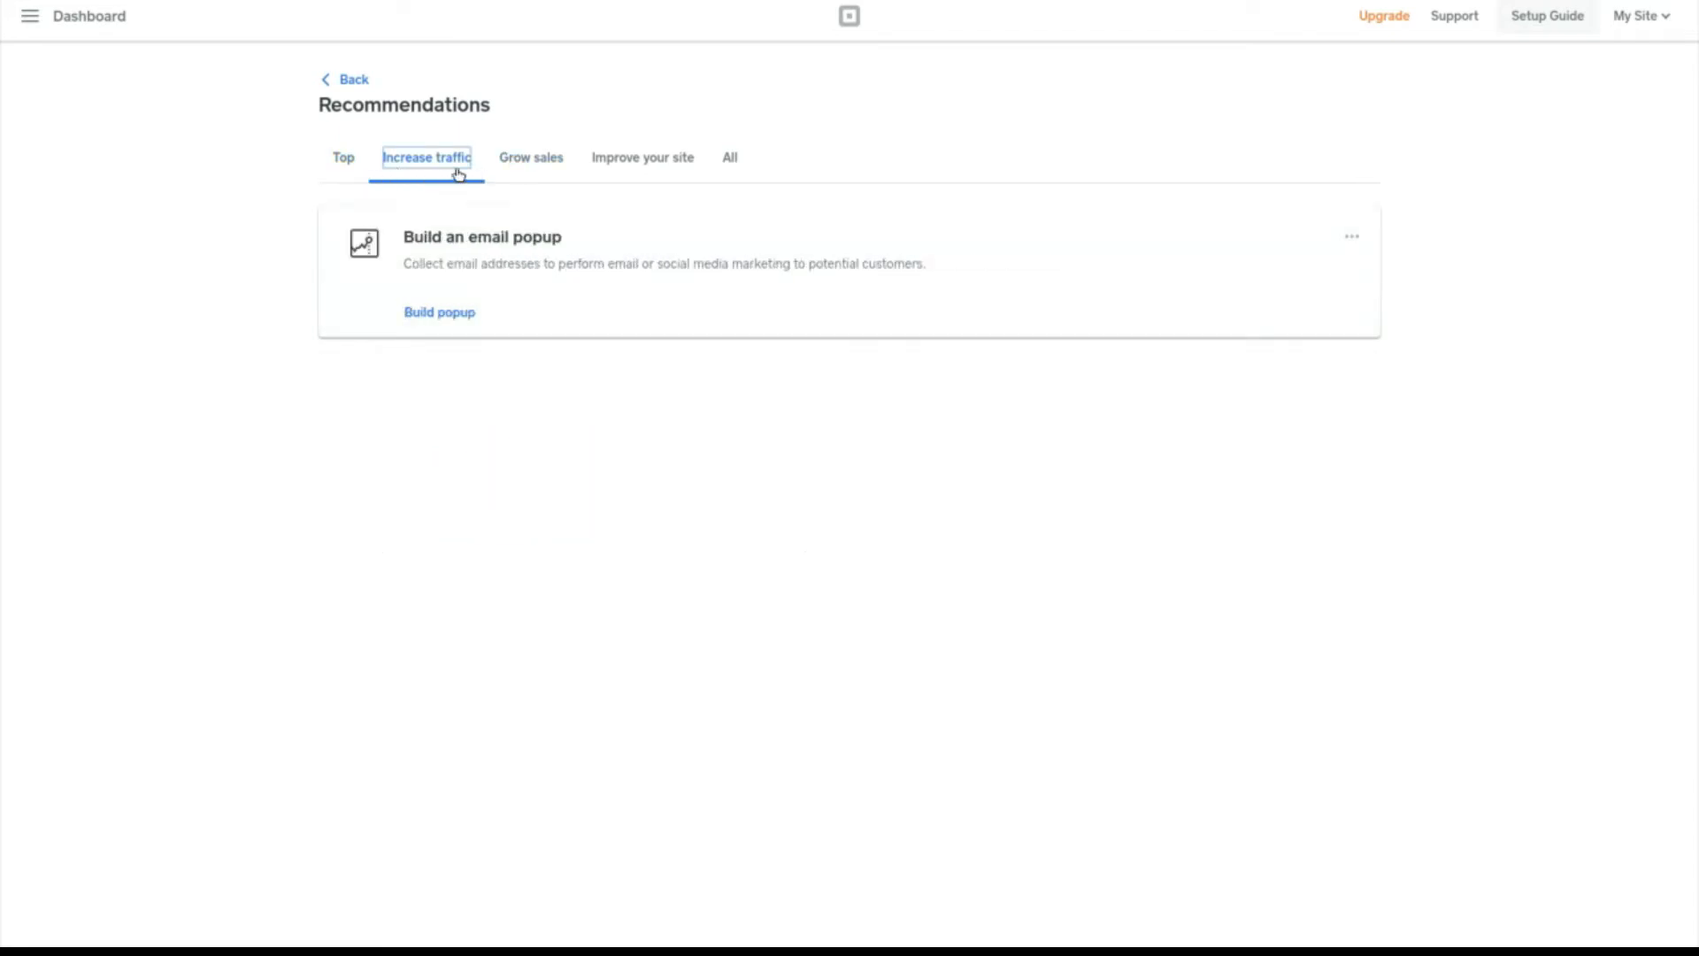
left_click(541, 167)
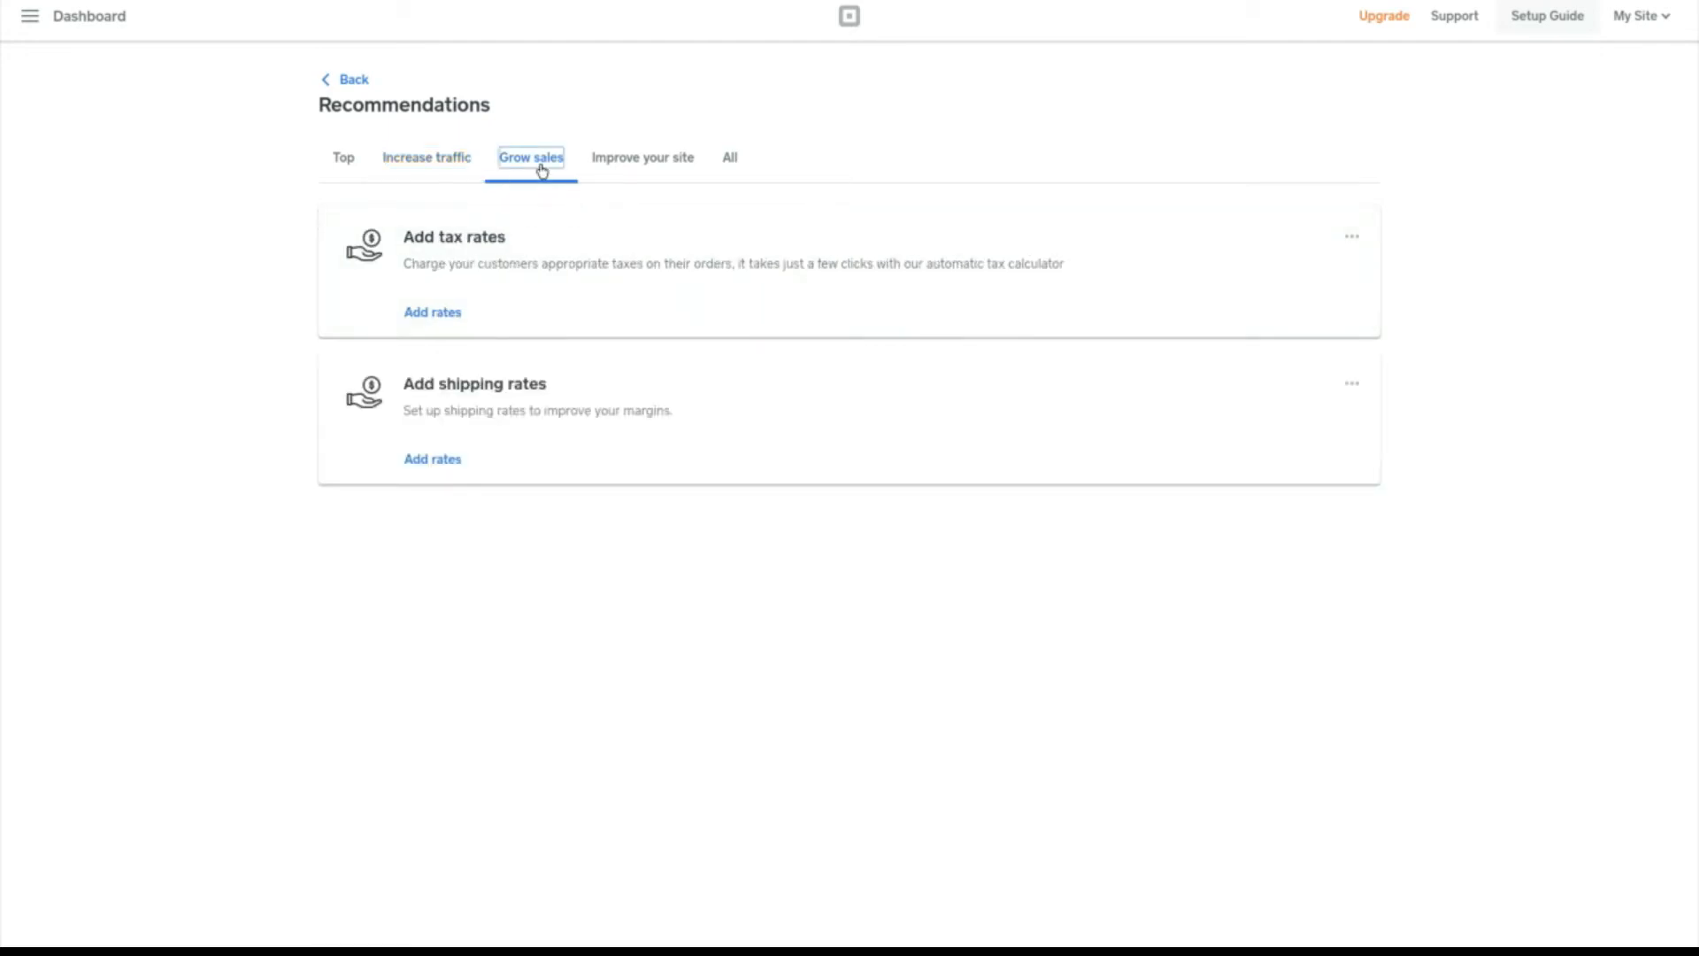
left_click(671, 168)
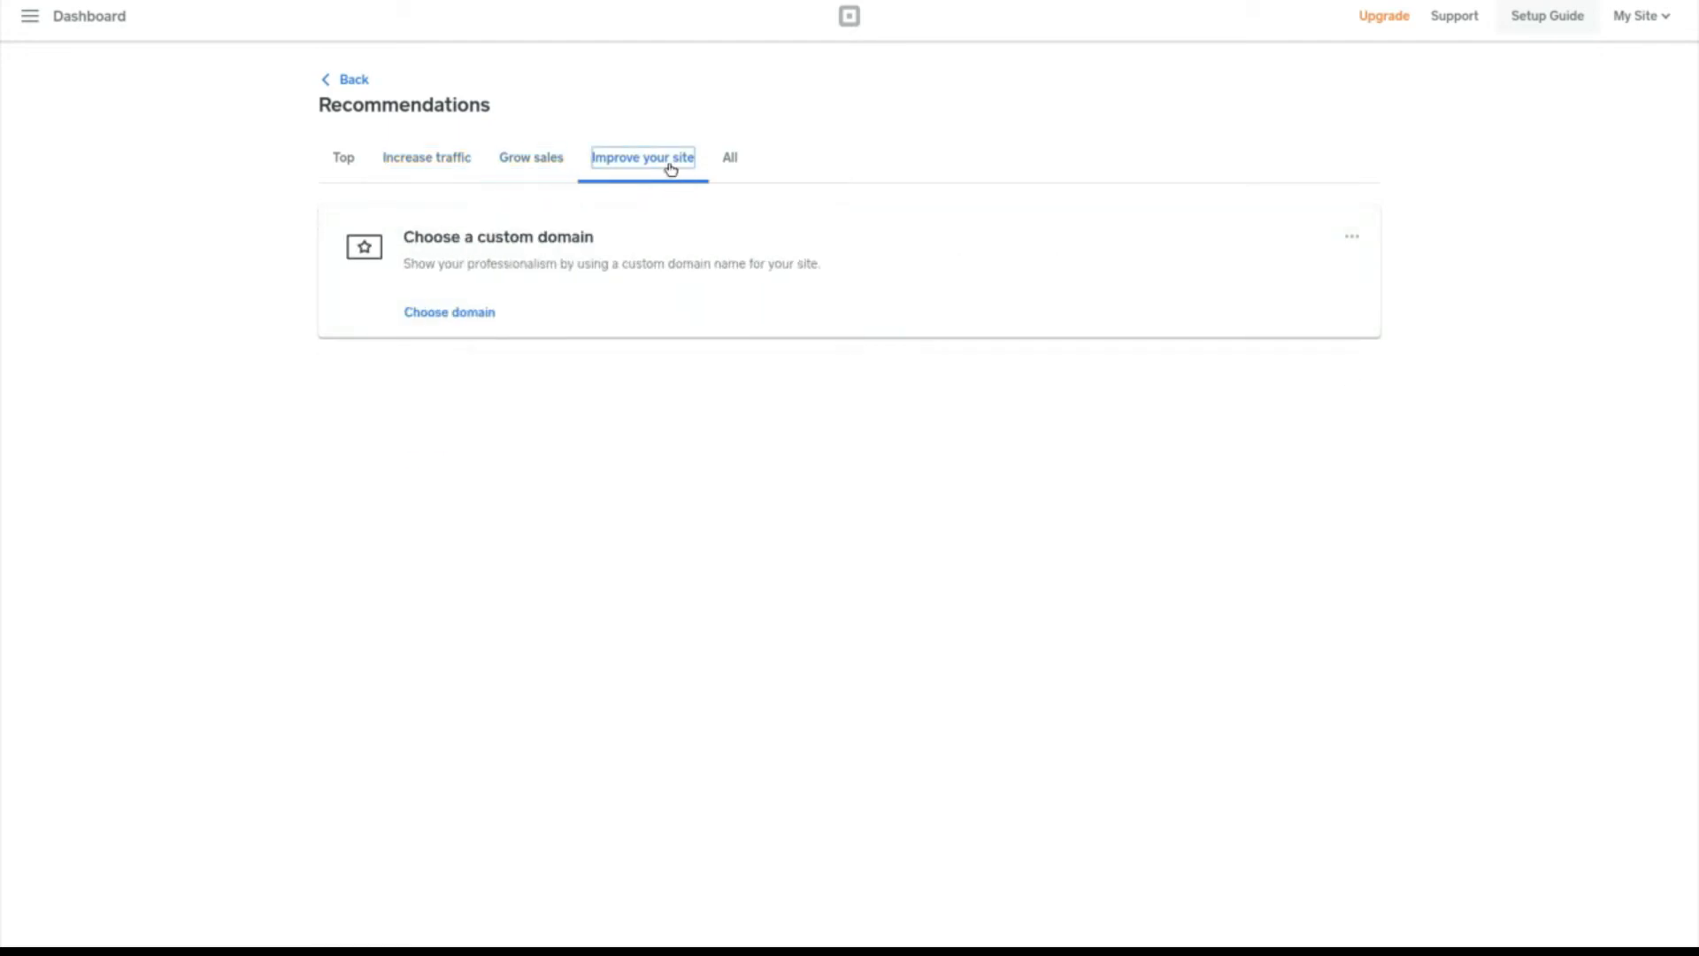
left_click(729, 159)
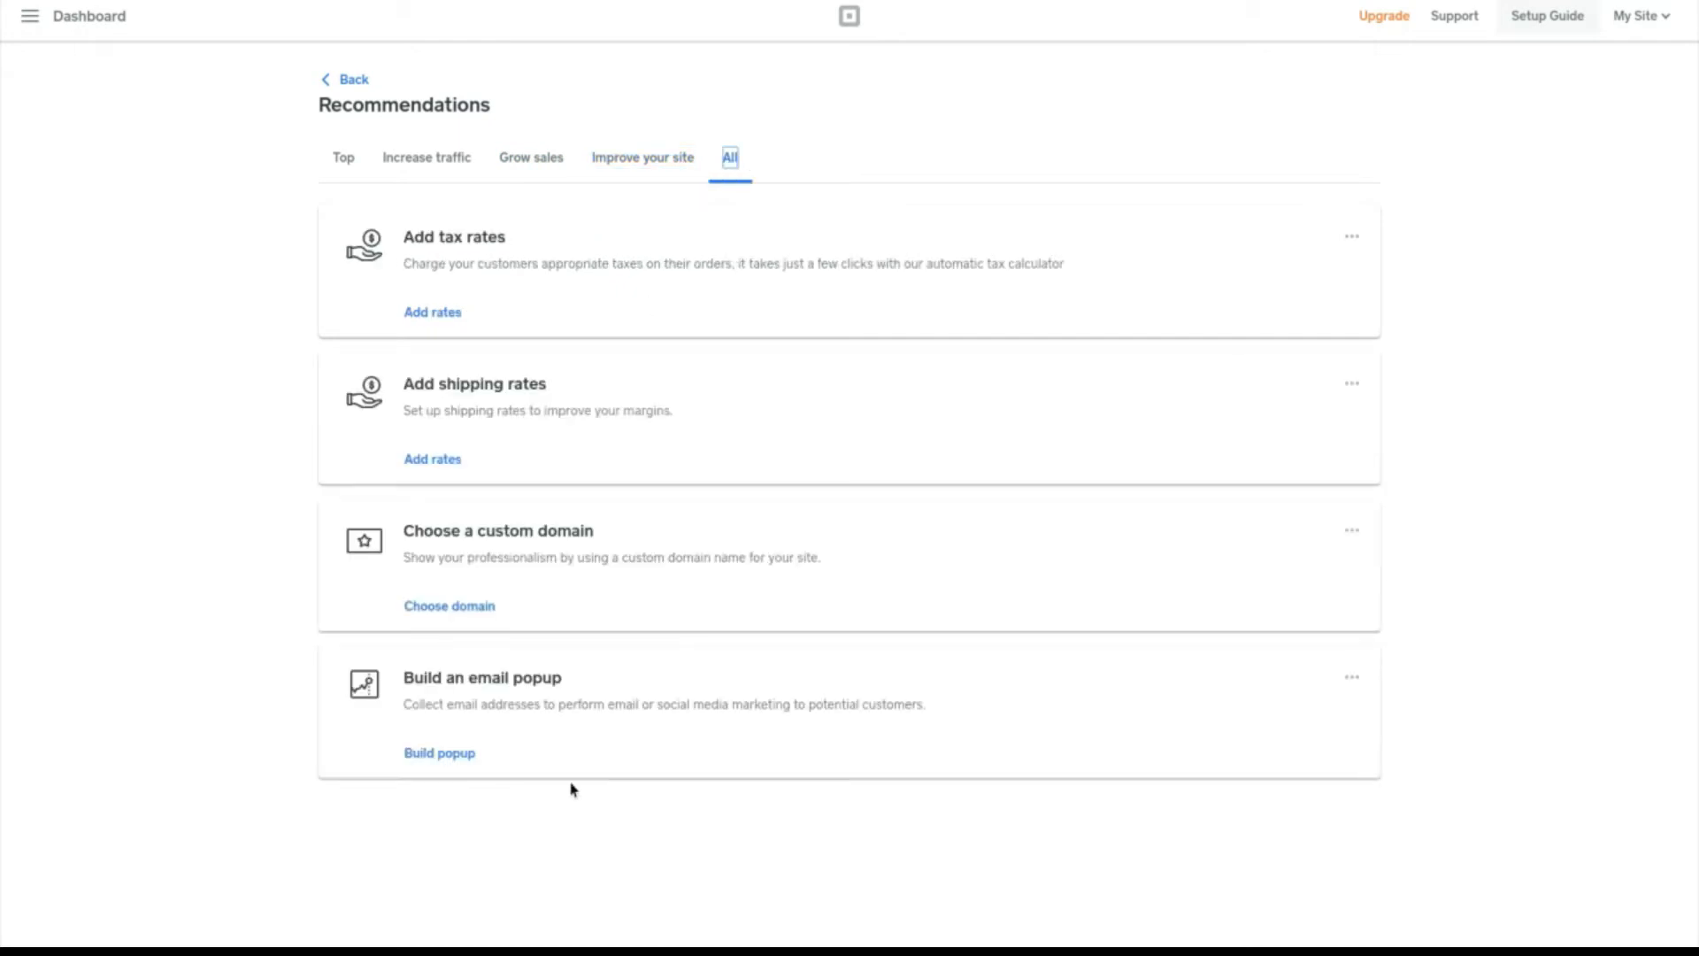
left_click(355, 81)
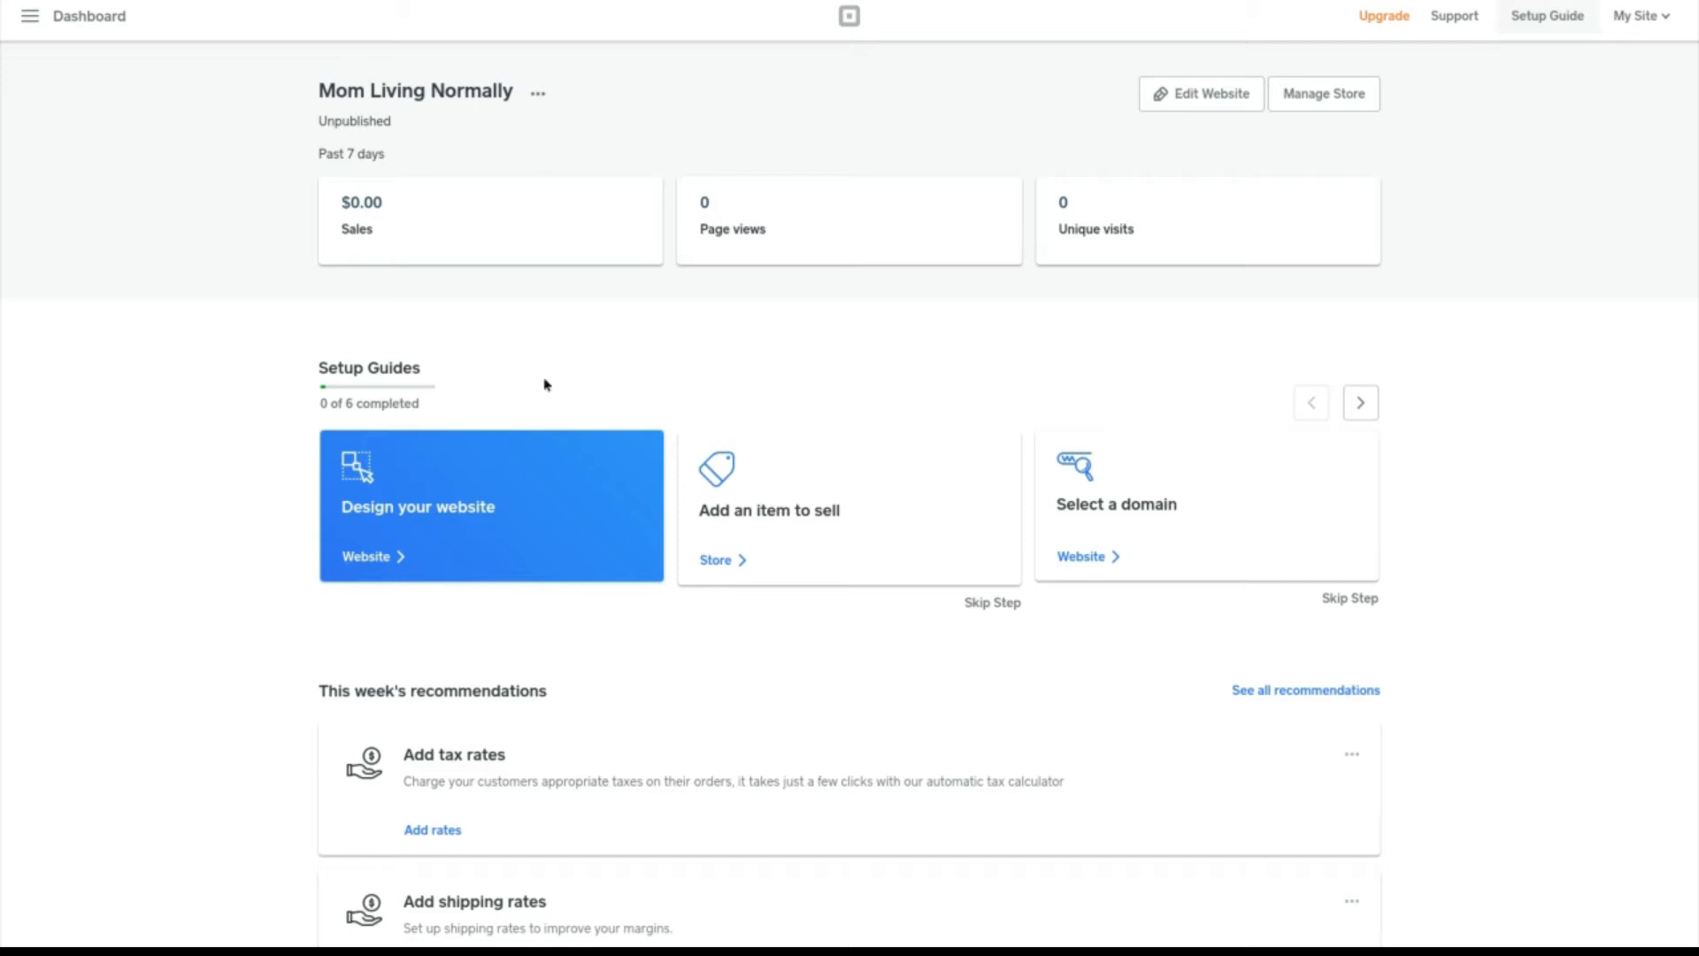
Step: Examine the store's Item Library, Categories, Gift Cards and Reviews pages, and return to the dashboard
left_click(1308, 111)
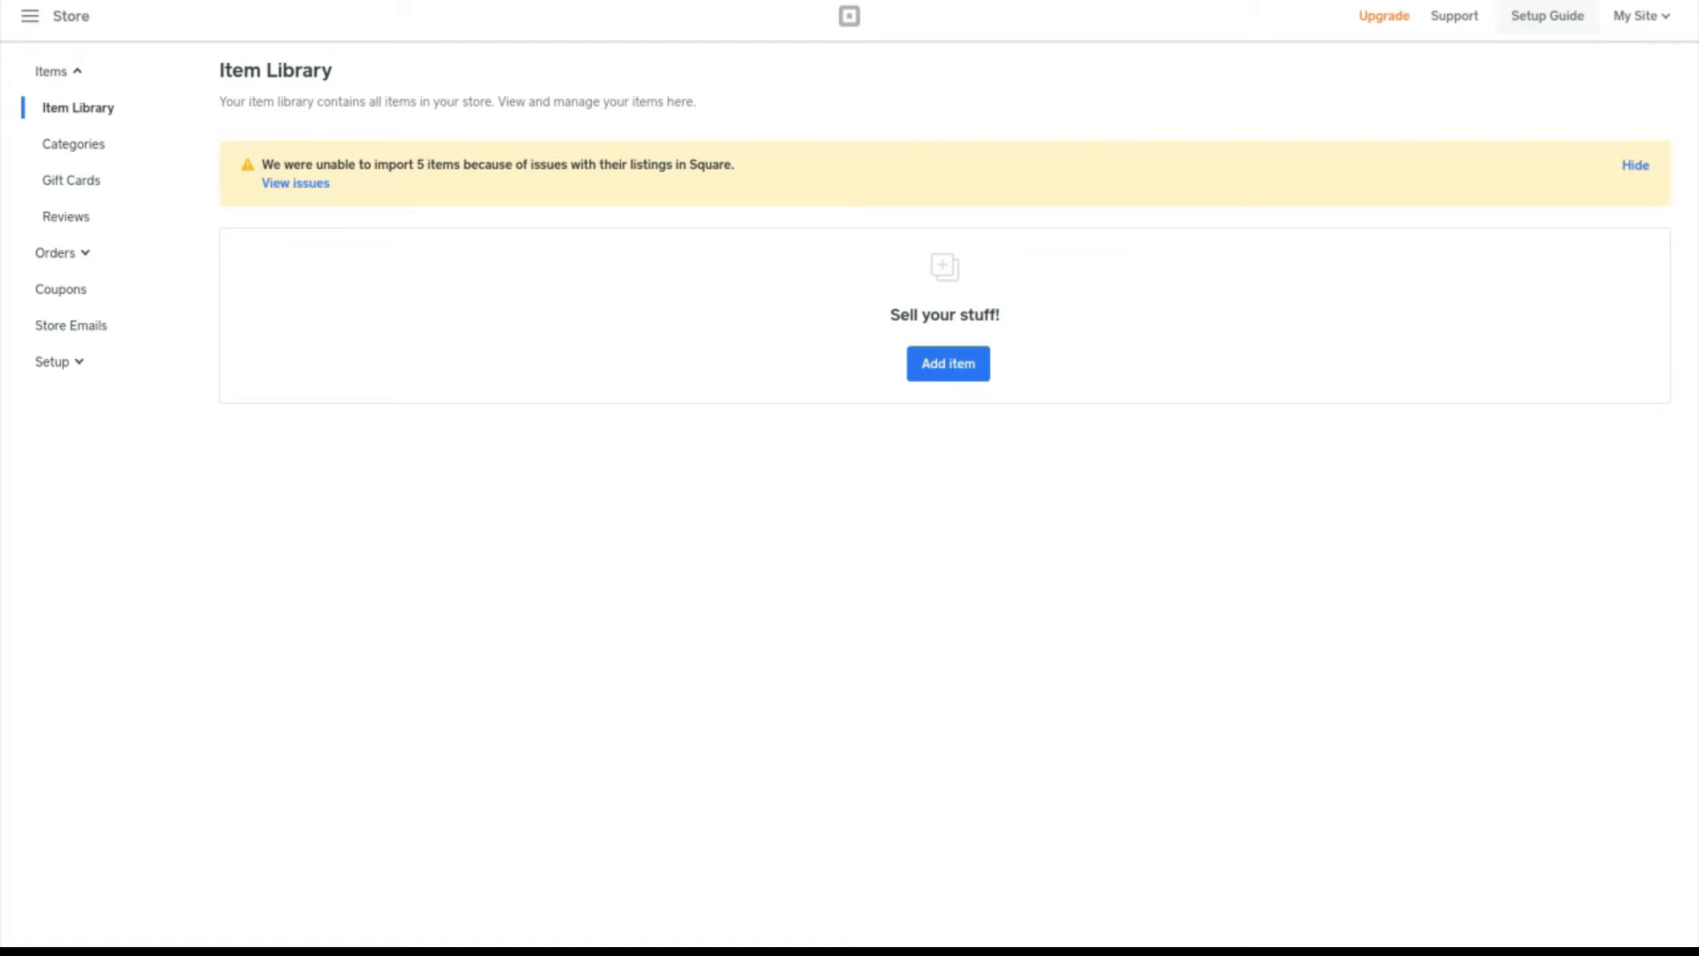
left_click(71, 143)
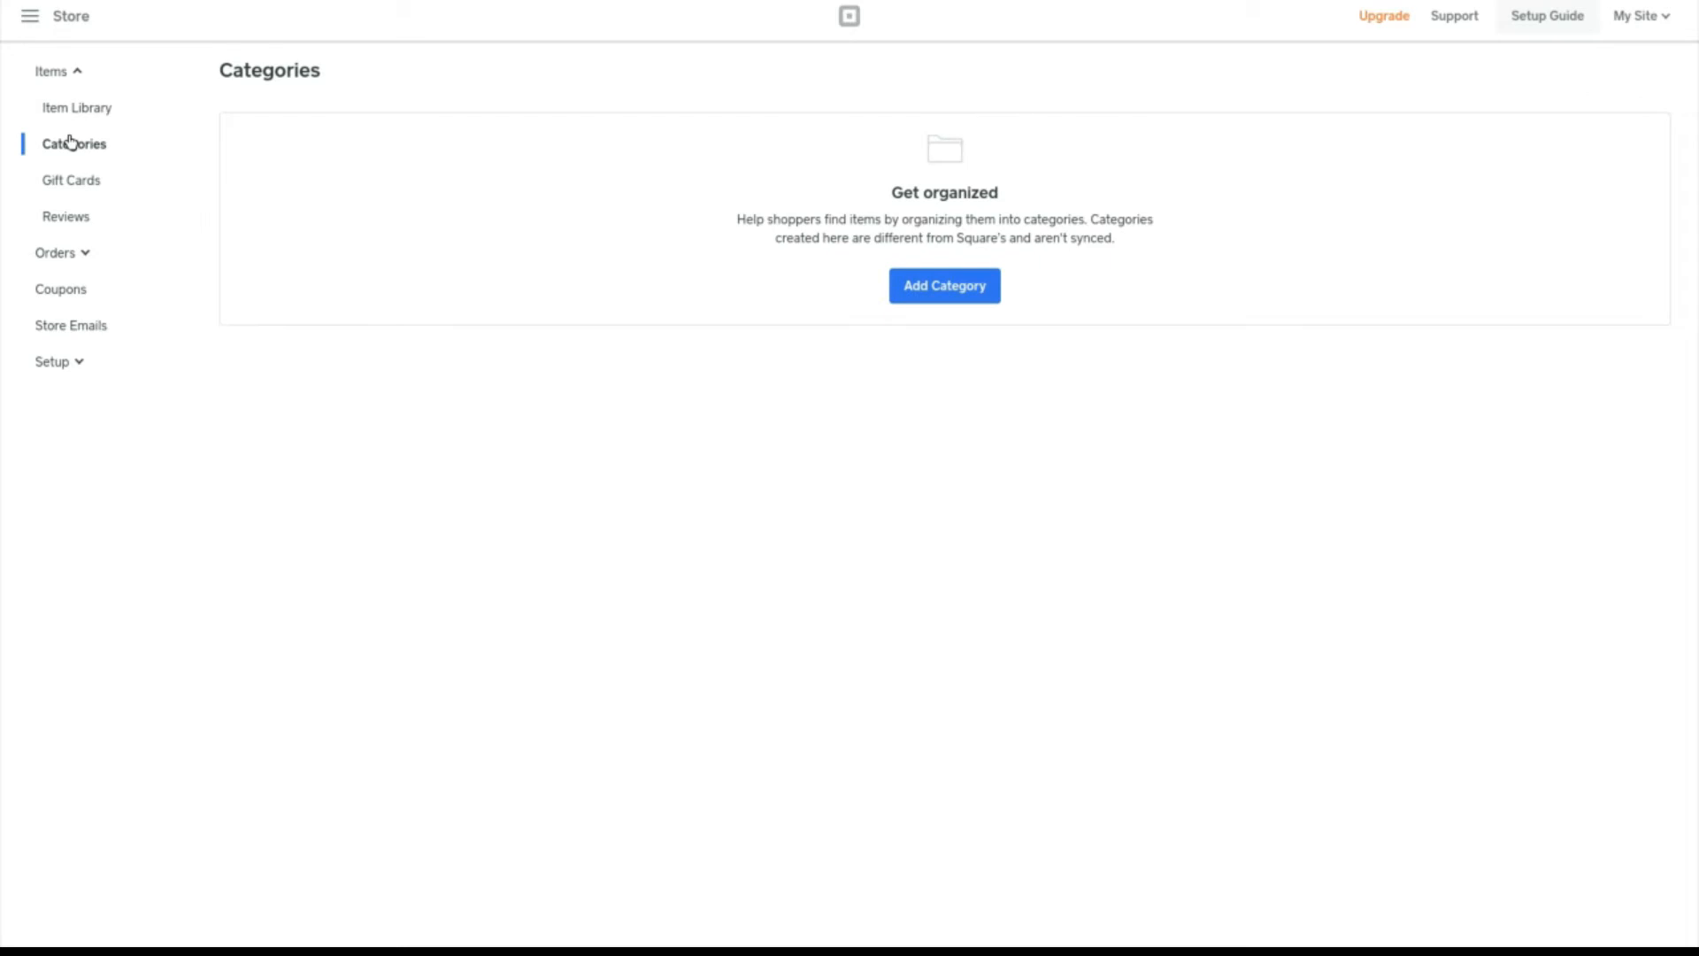
left_click(76, 201)
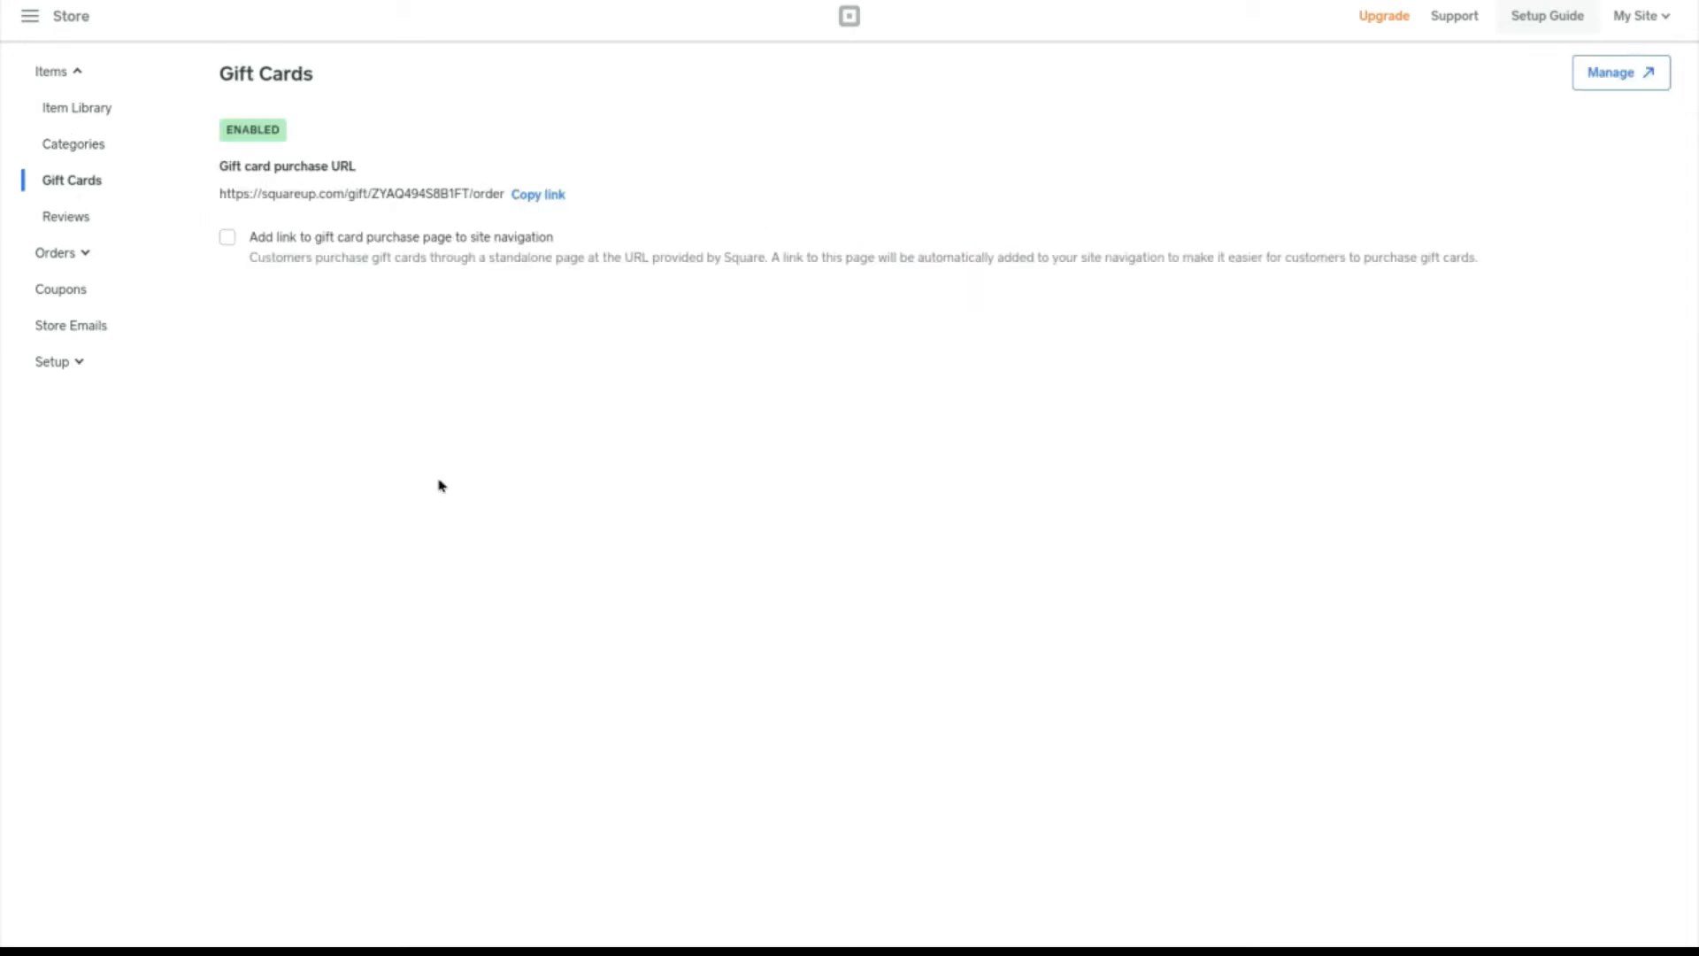
left_click(78, 220)
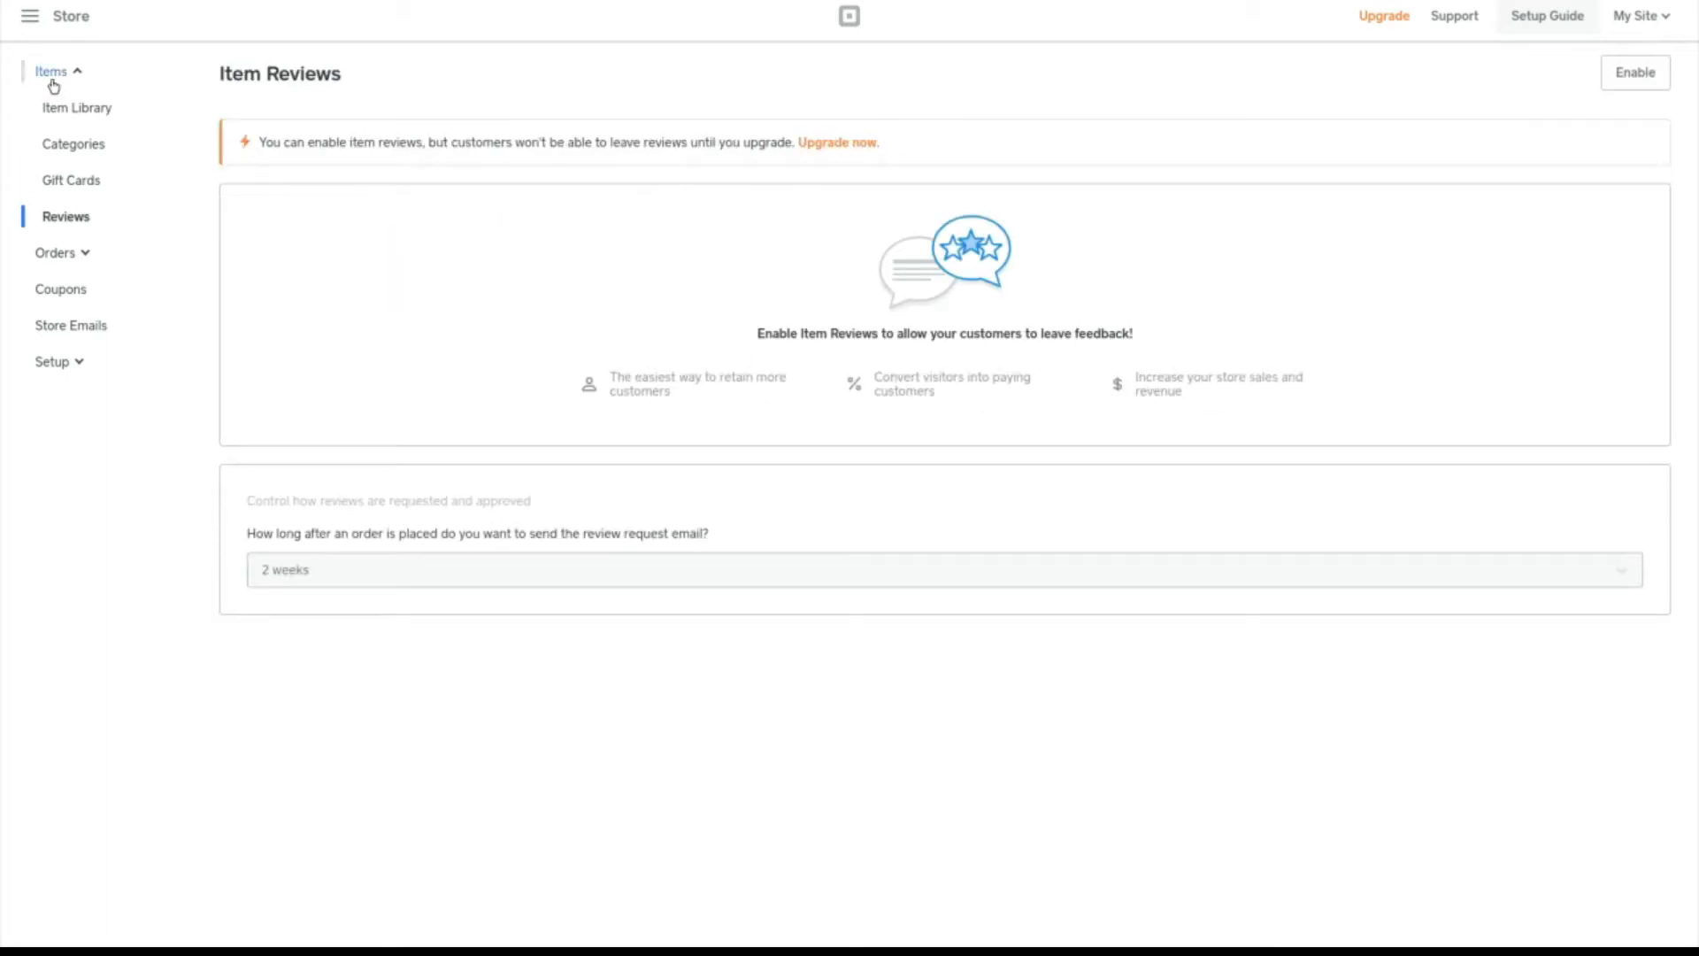
left_click(26, 20)
left_click(23, 27)
left_click(39, 27)
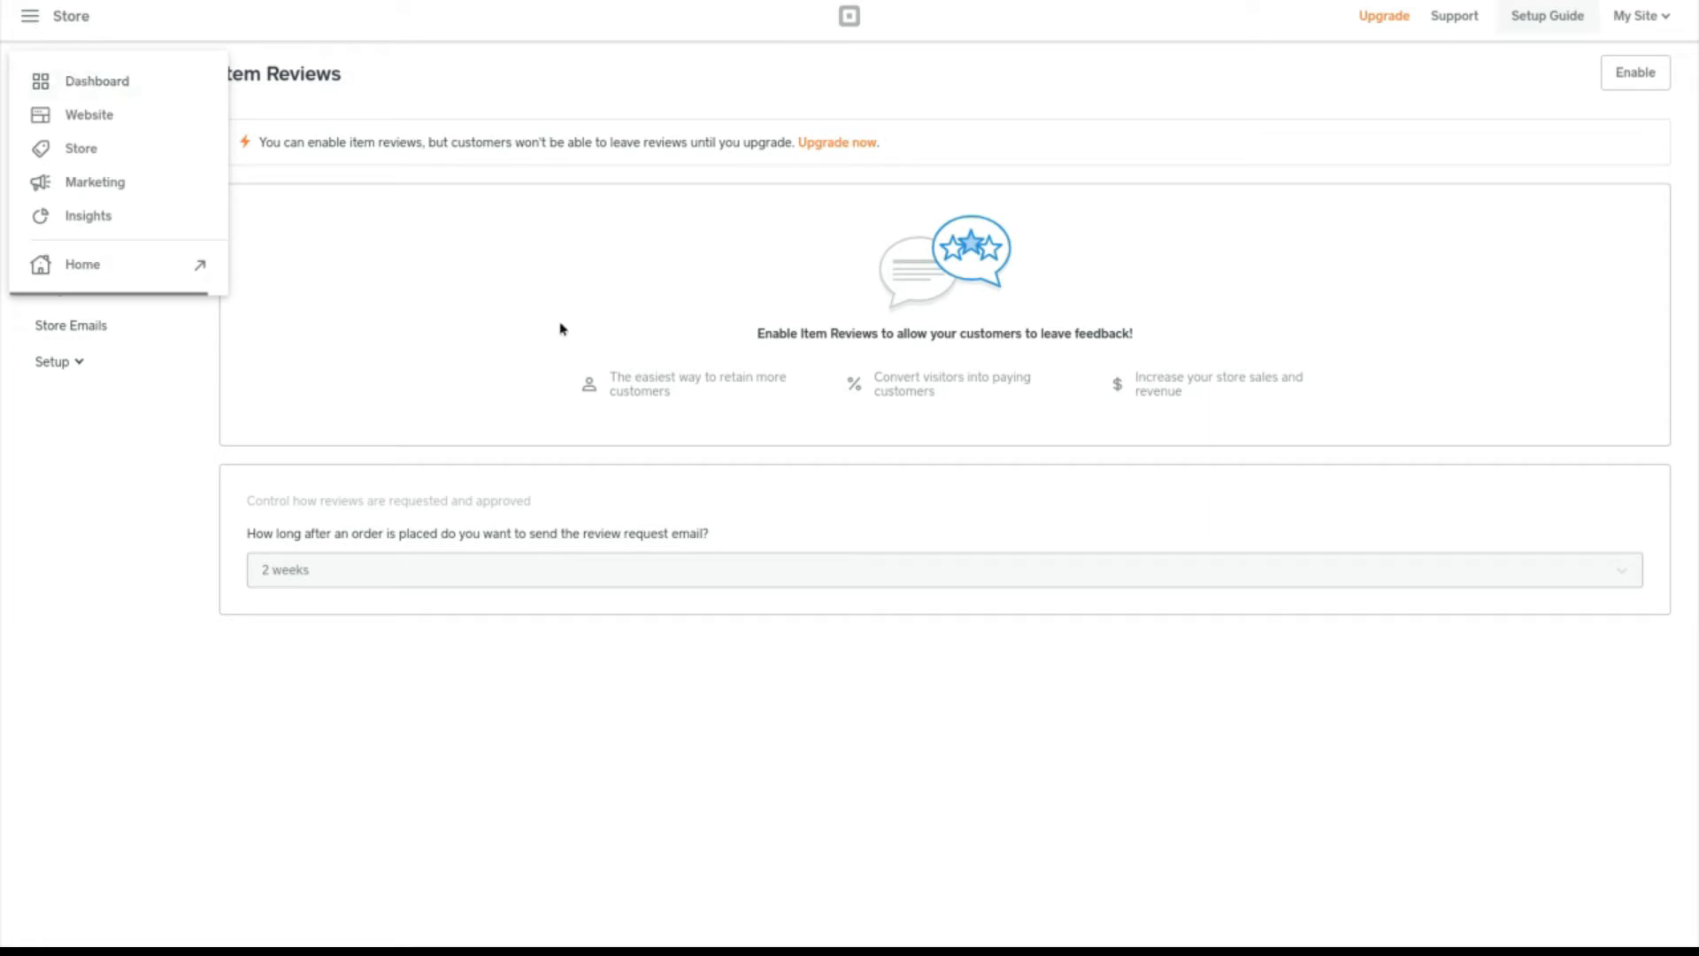
left_click(97, 80)
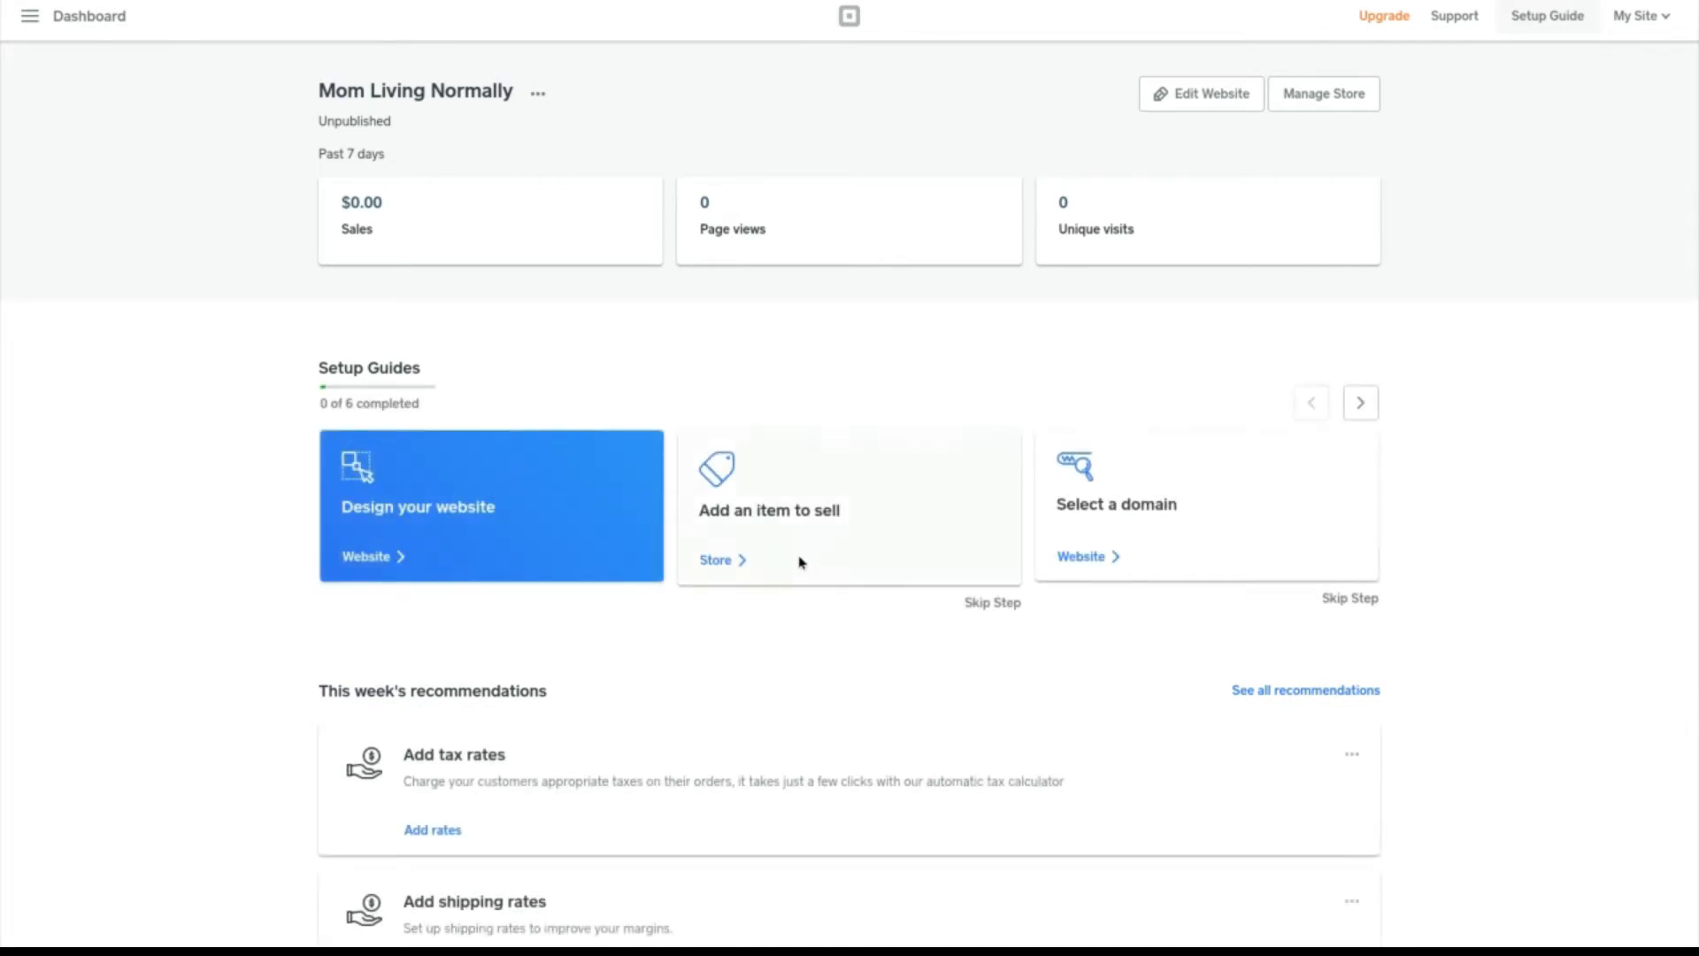
Step: Start the Design your website setup guide and continue to the site feature selection
left_click(1362, 407)
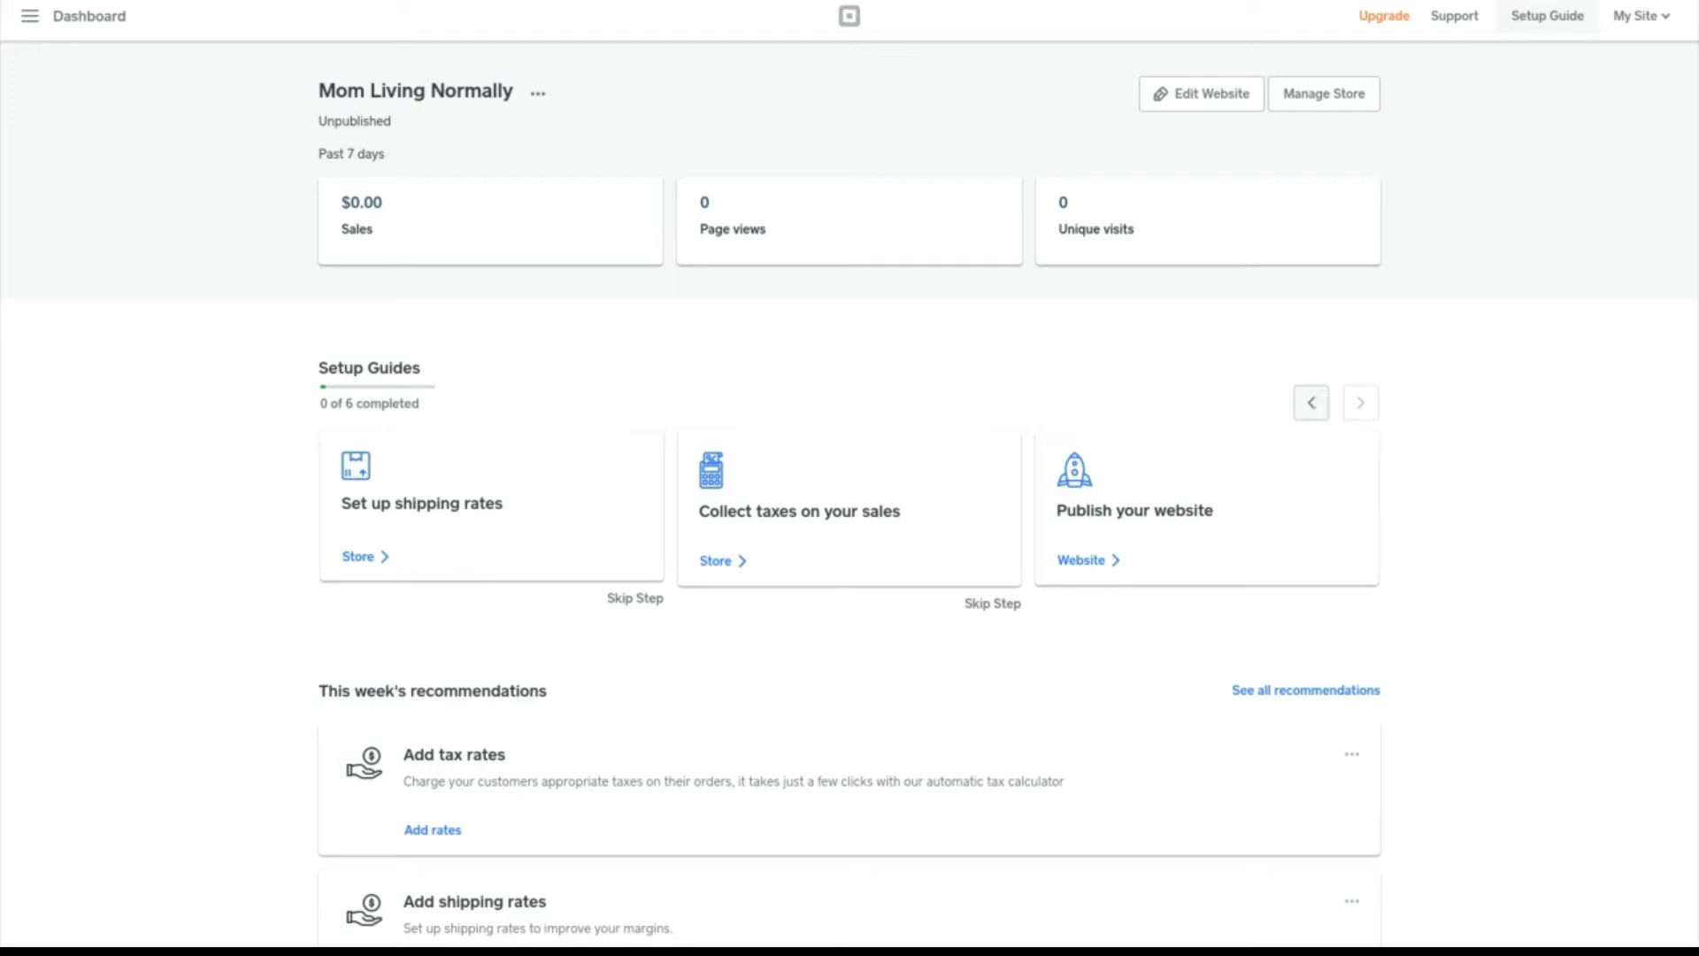
left_click(1311, 403)
scroll(460, 555, "down", 2)
scroll(460, 555, "up", 2)
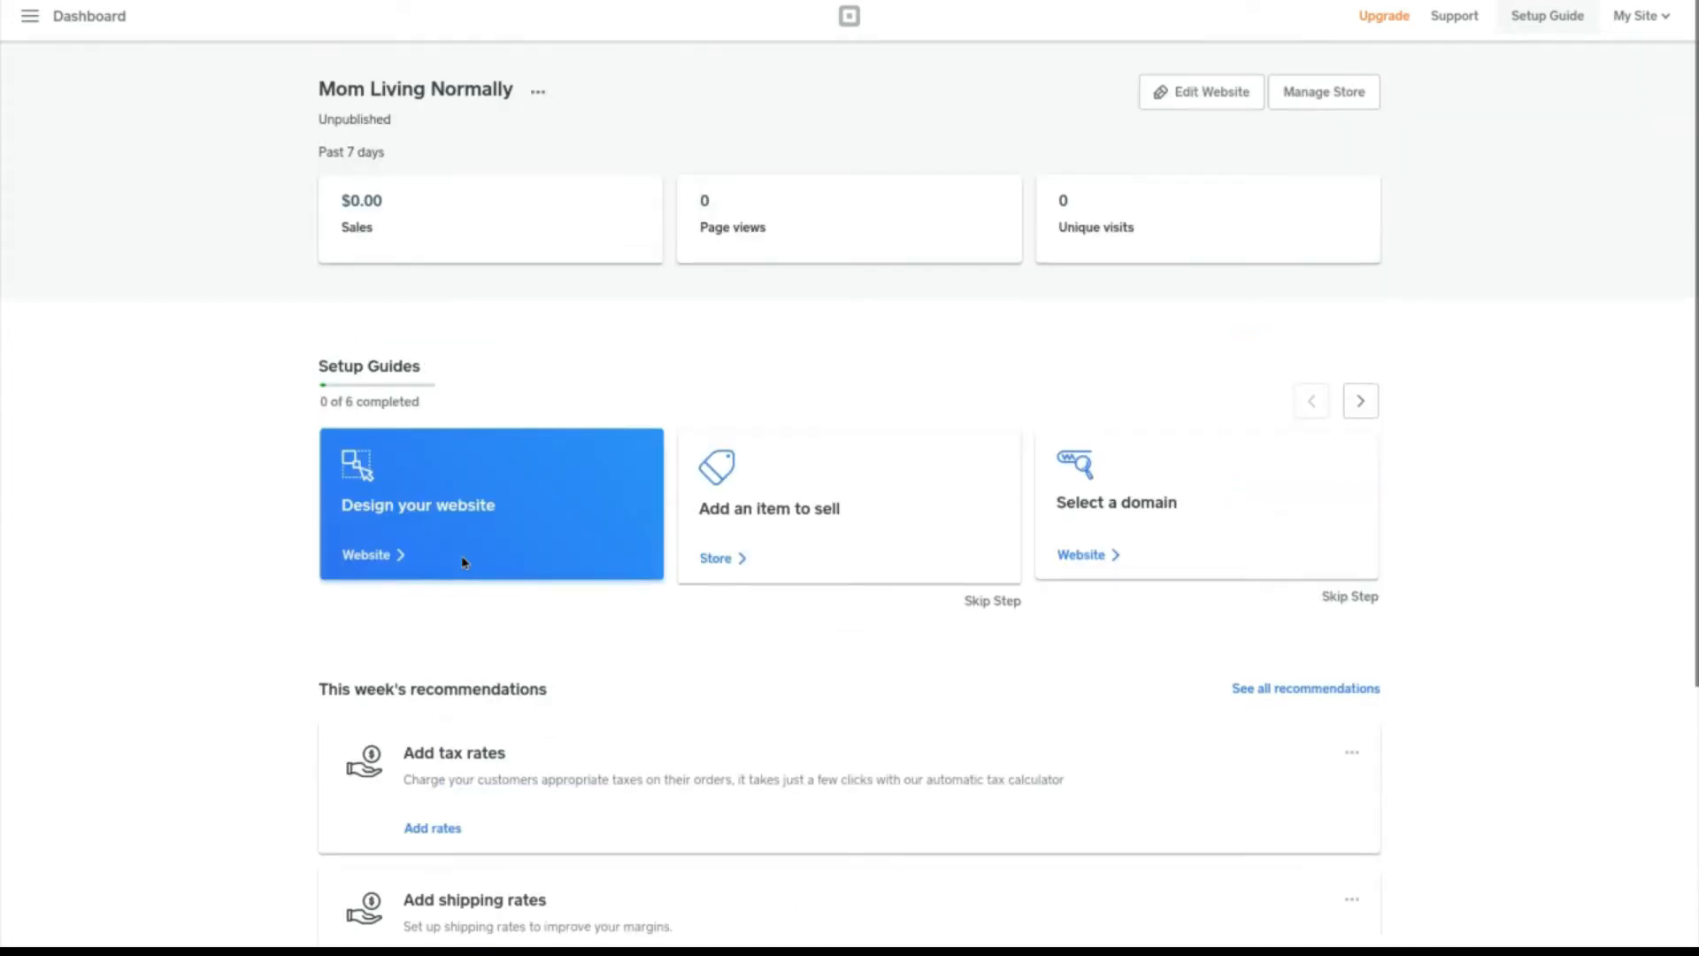
left_click(382, 566)
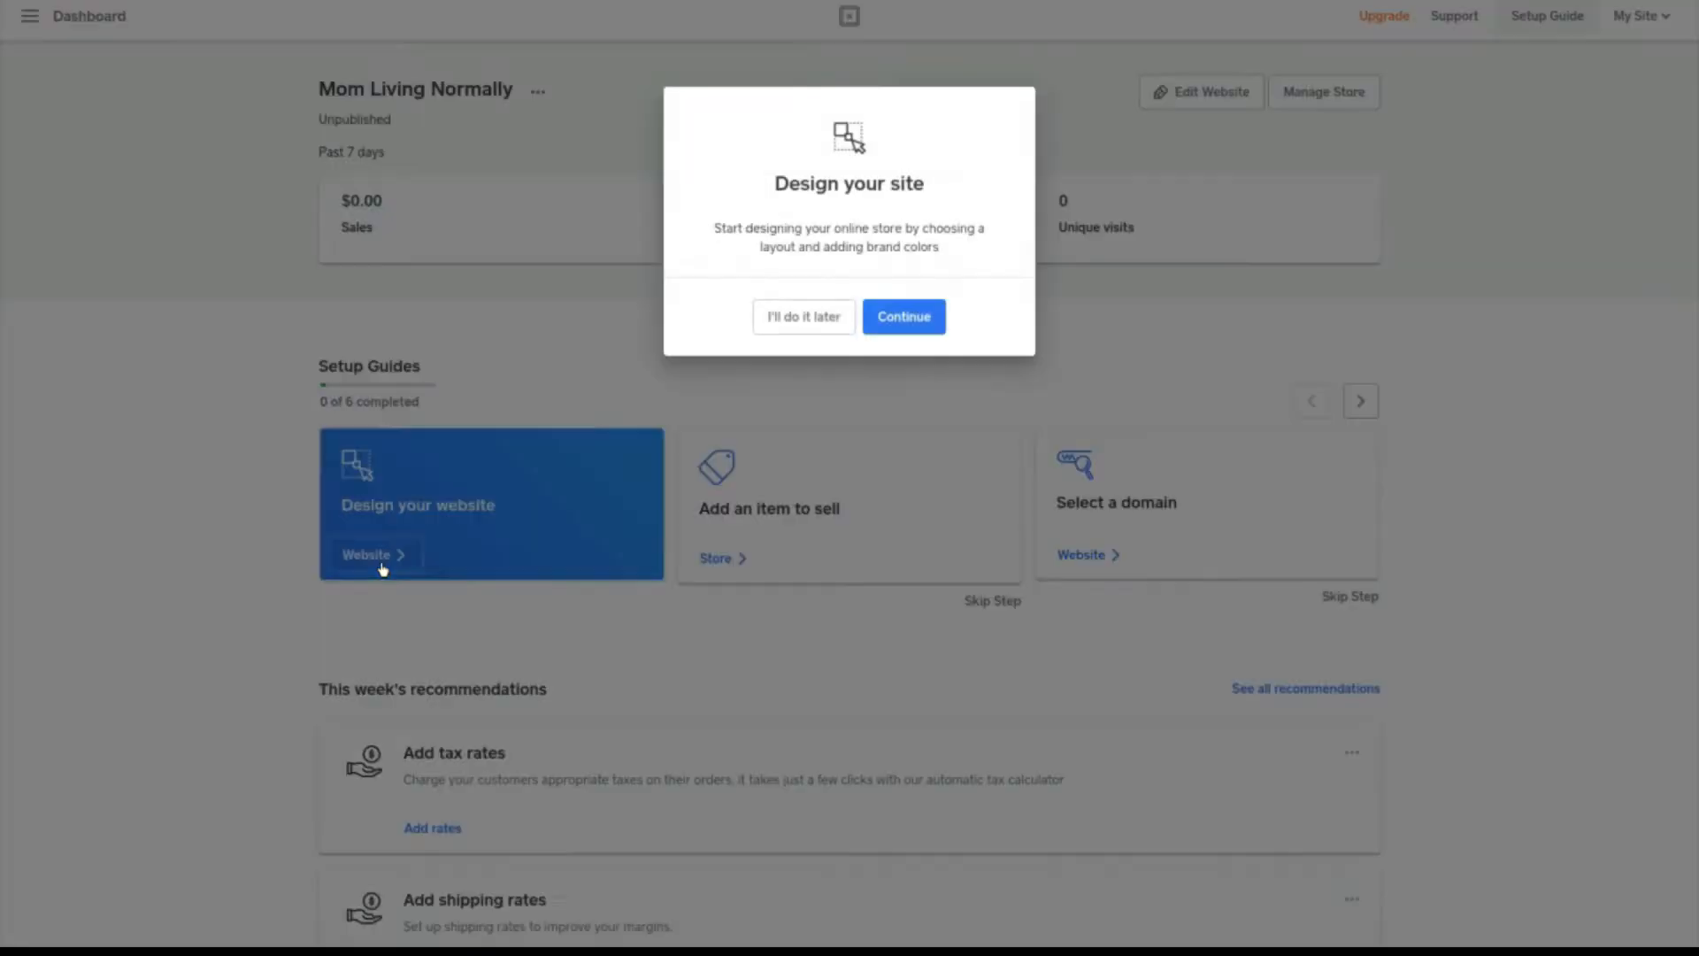
left_click(926, 324)
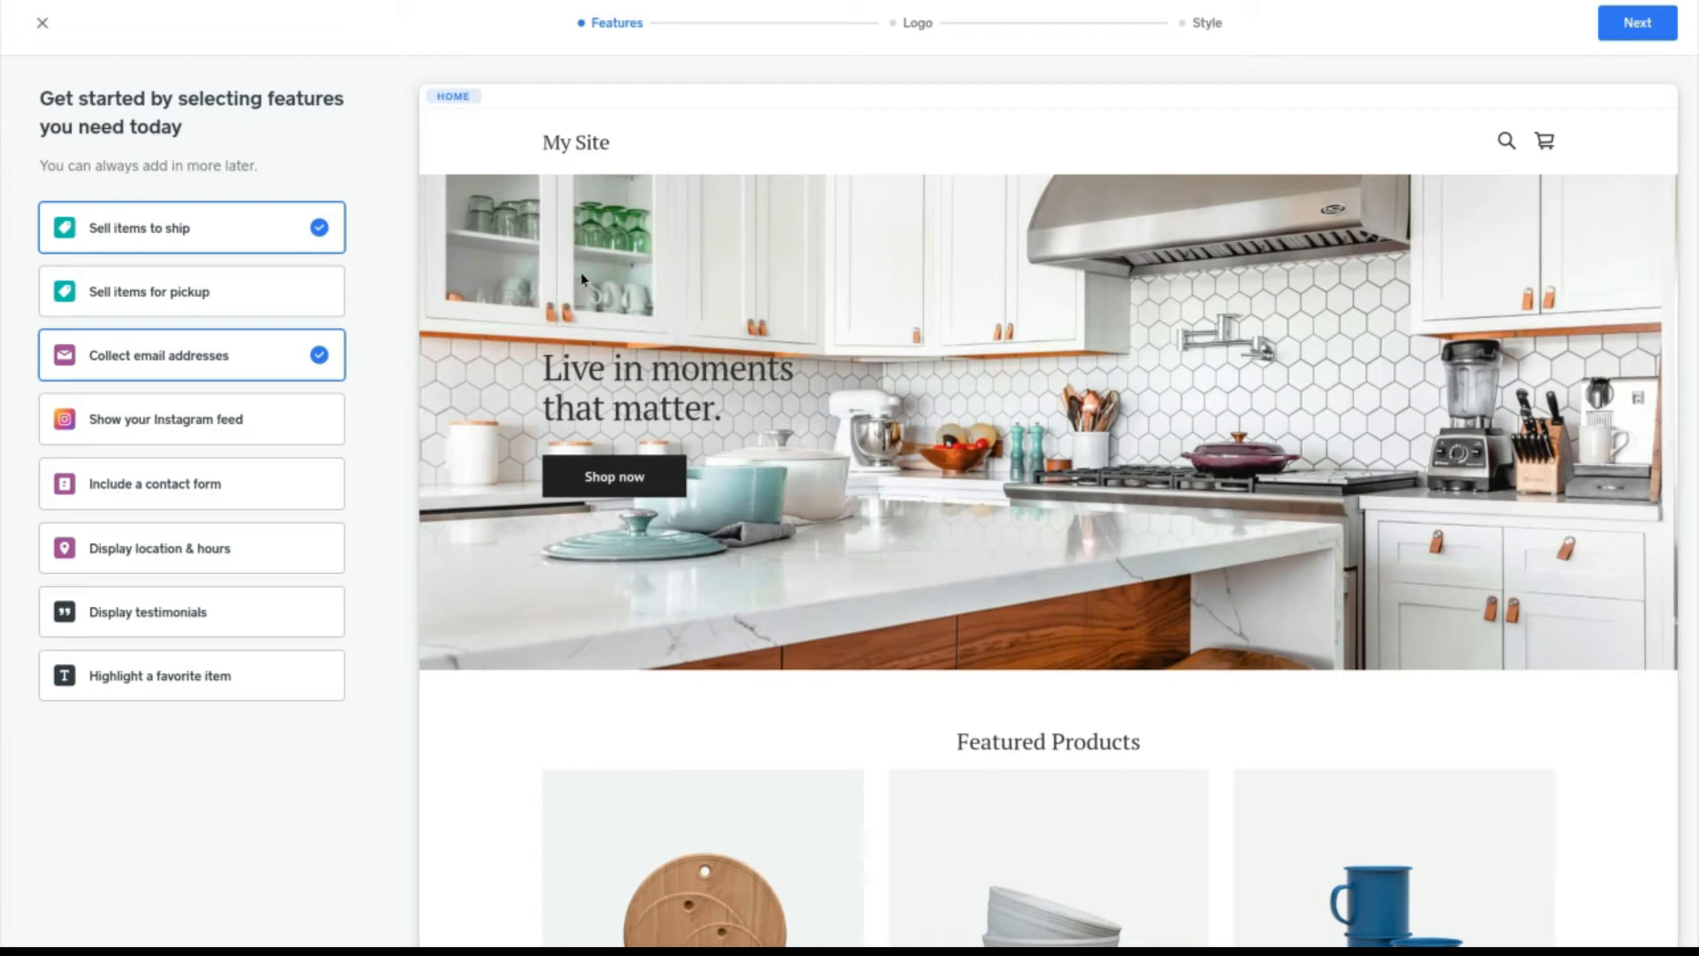
Step: Preview the site's home page and deselect the Sell items to ship feature
scroll(1049, 513, "down", 8)
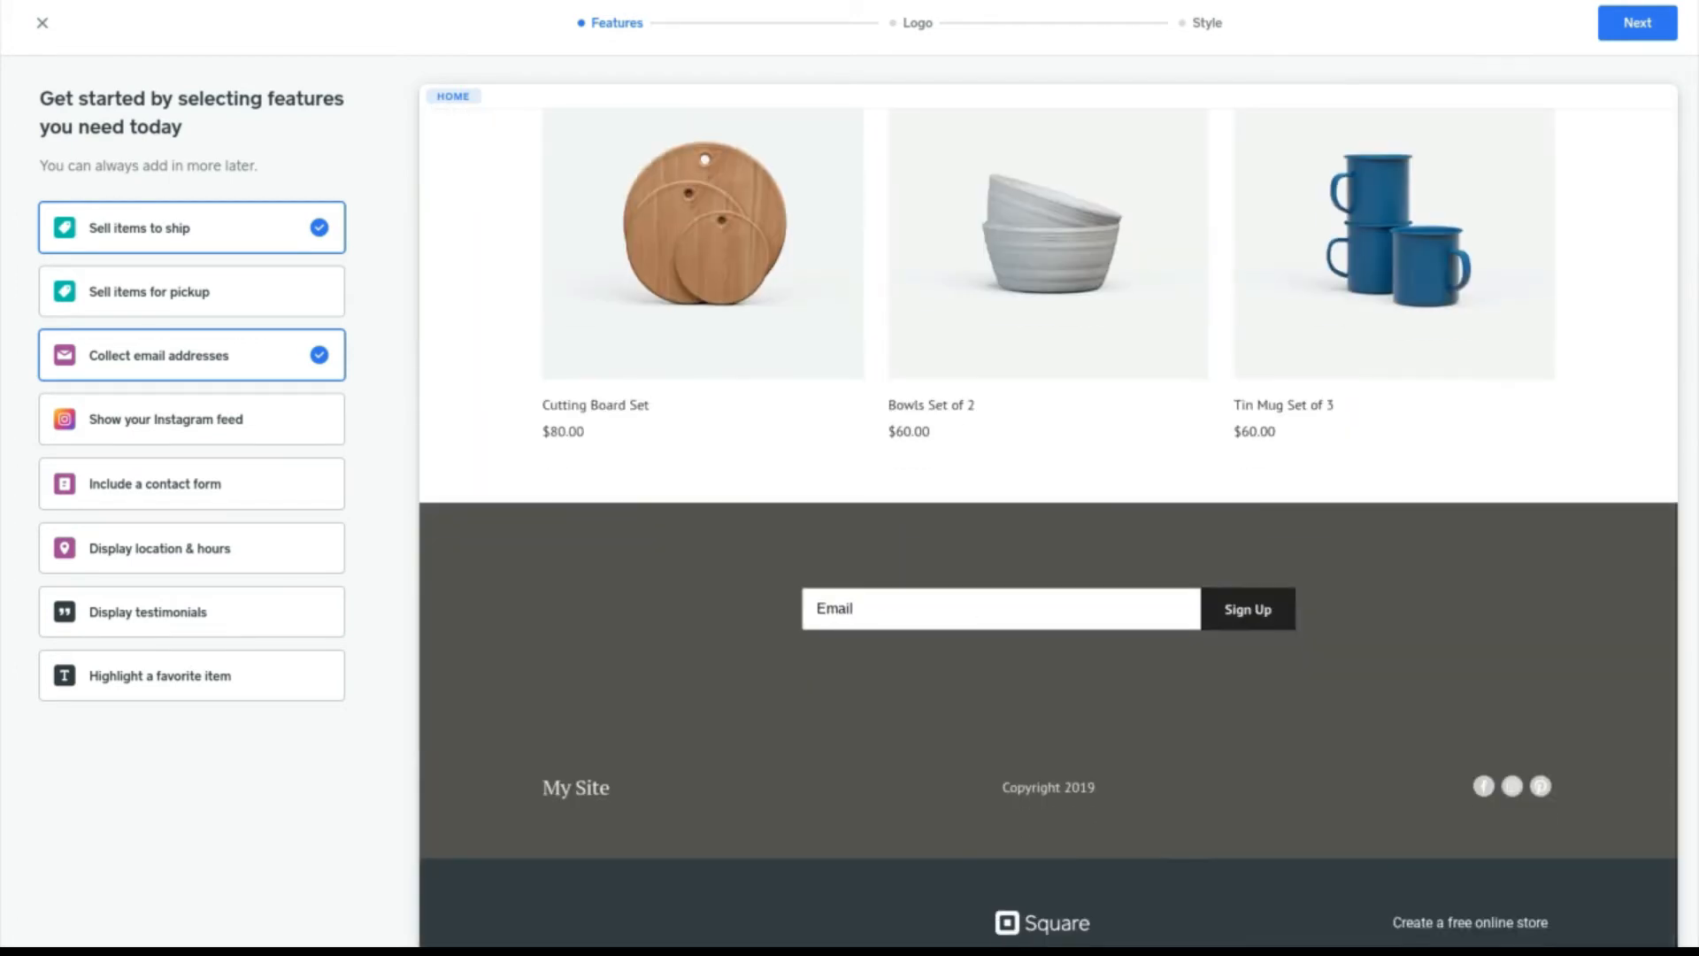
scroll(1049, 513, "up", 8)
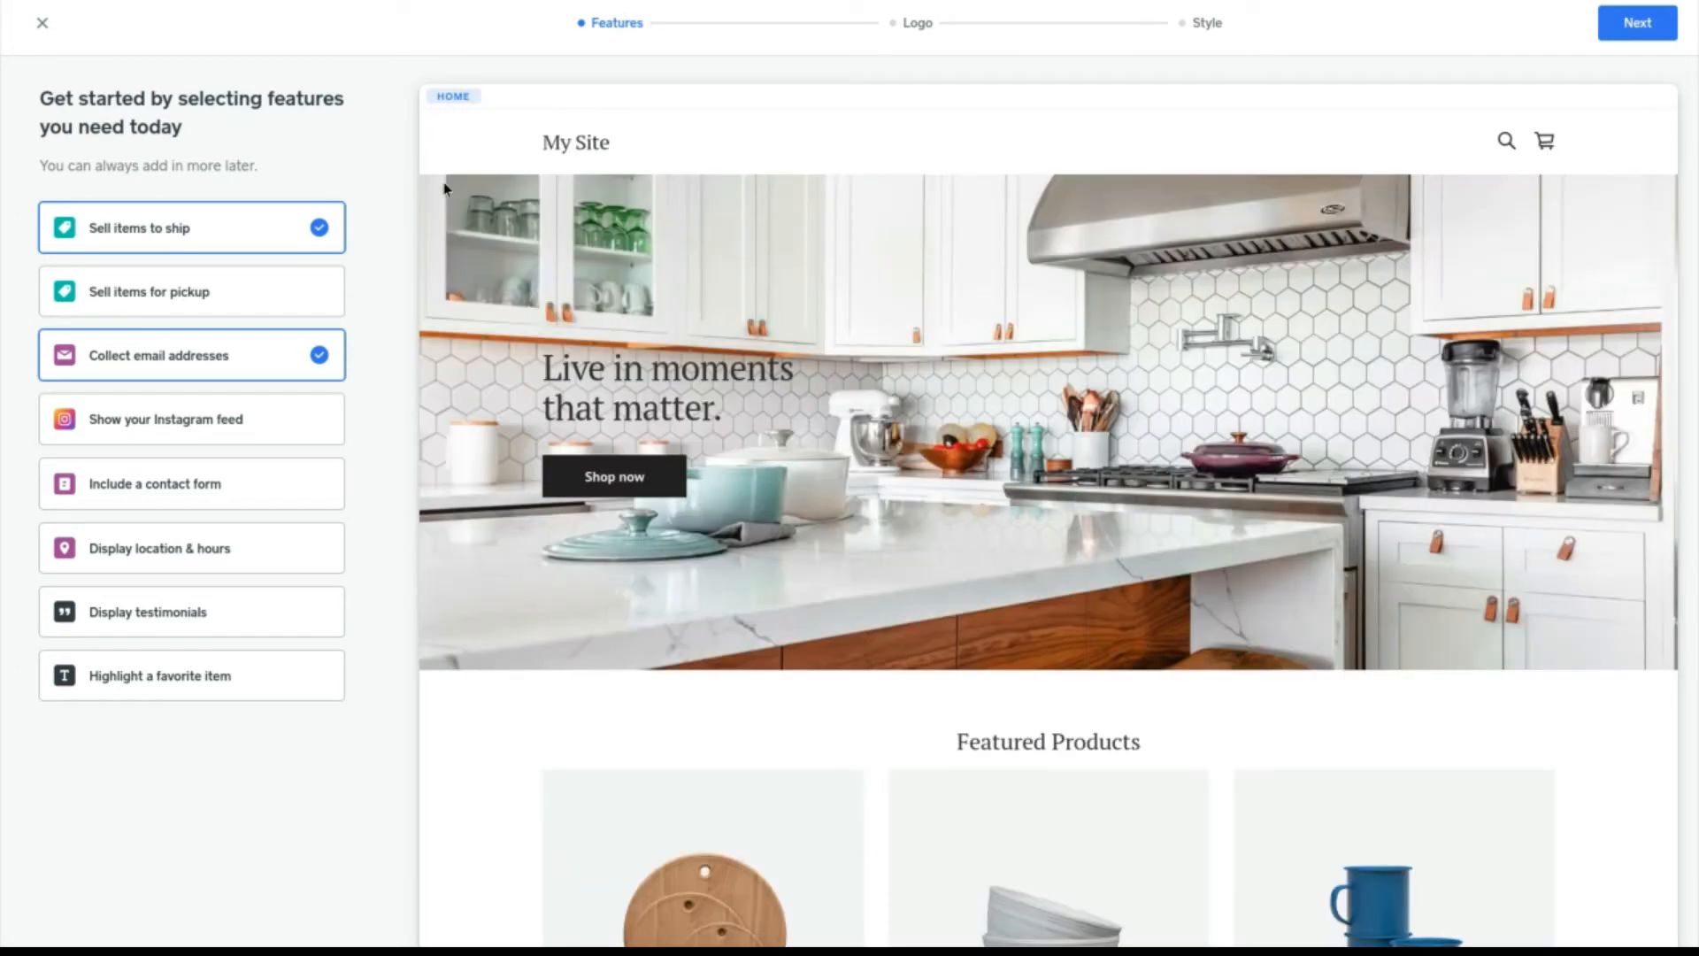
left_click(217, 244)
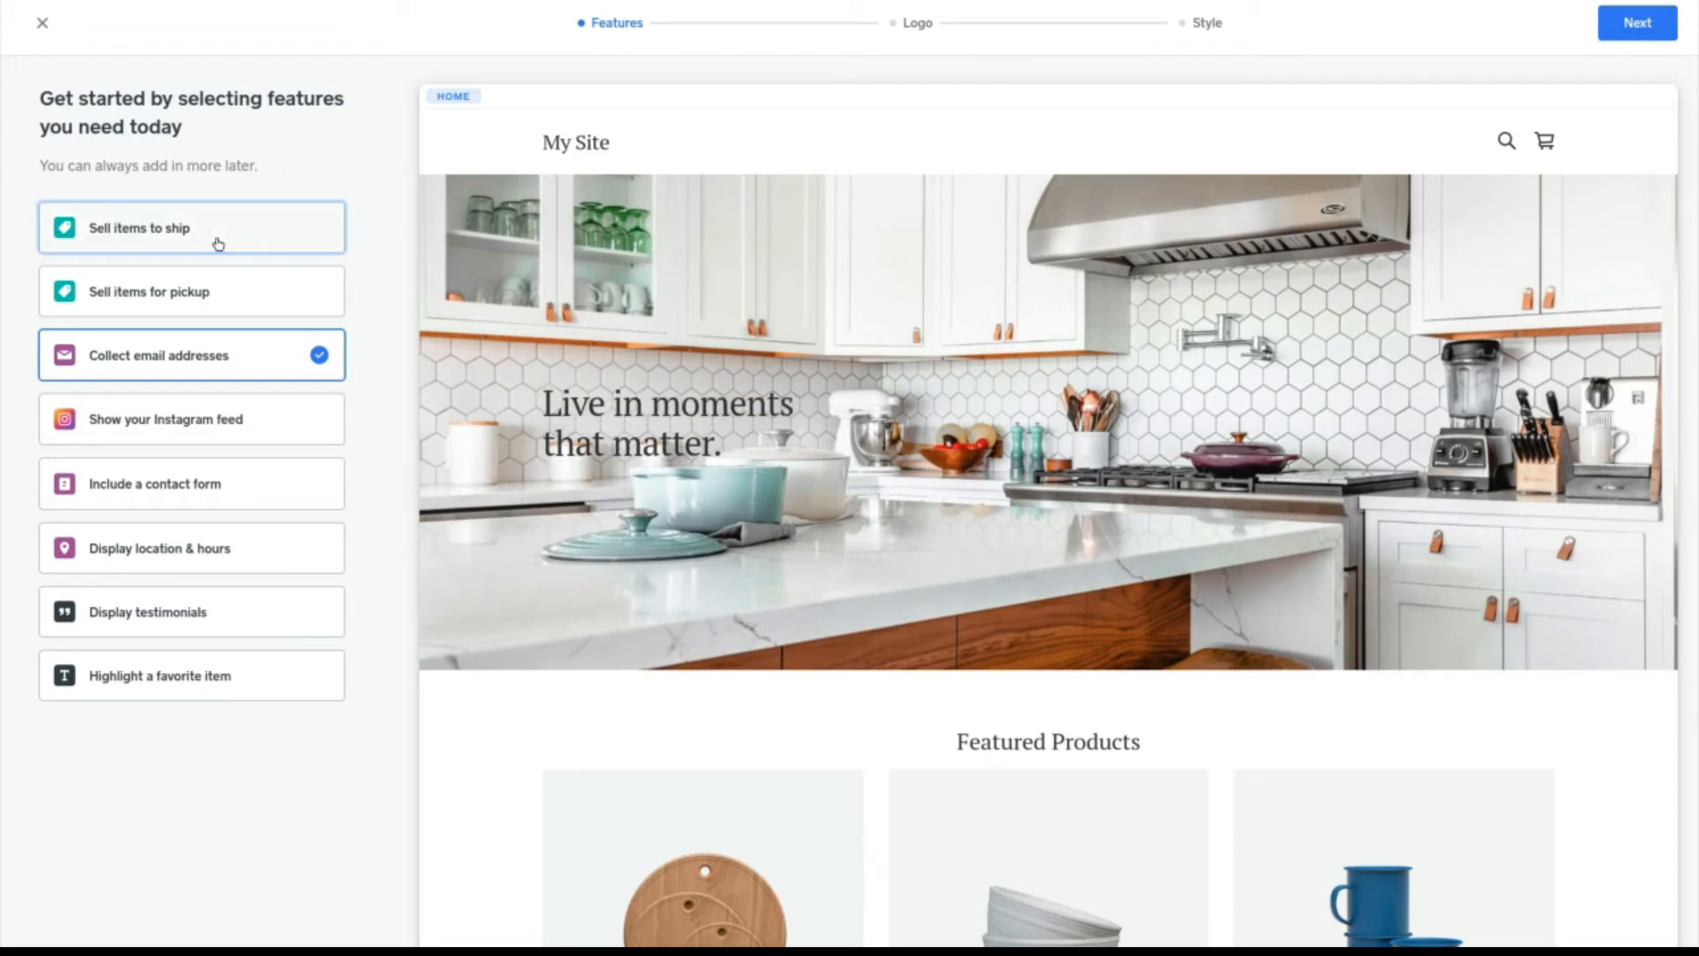
Step: Add the Show your Instagram feed and Include a contact form features, leaving Sell items to ship deselected
left_click(217, 245)
left_click(217, 244)
left_click(258, 419)
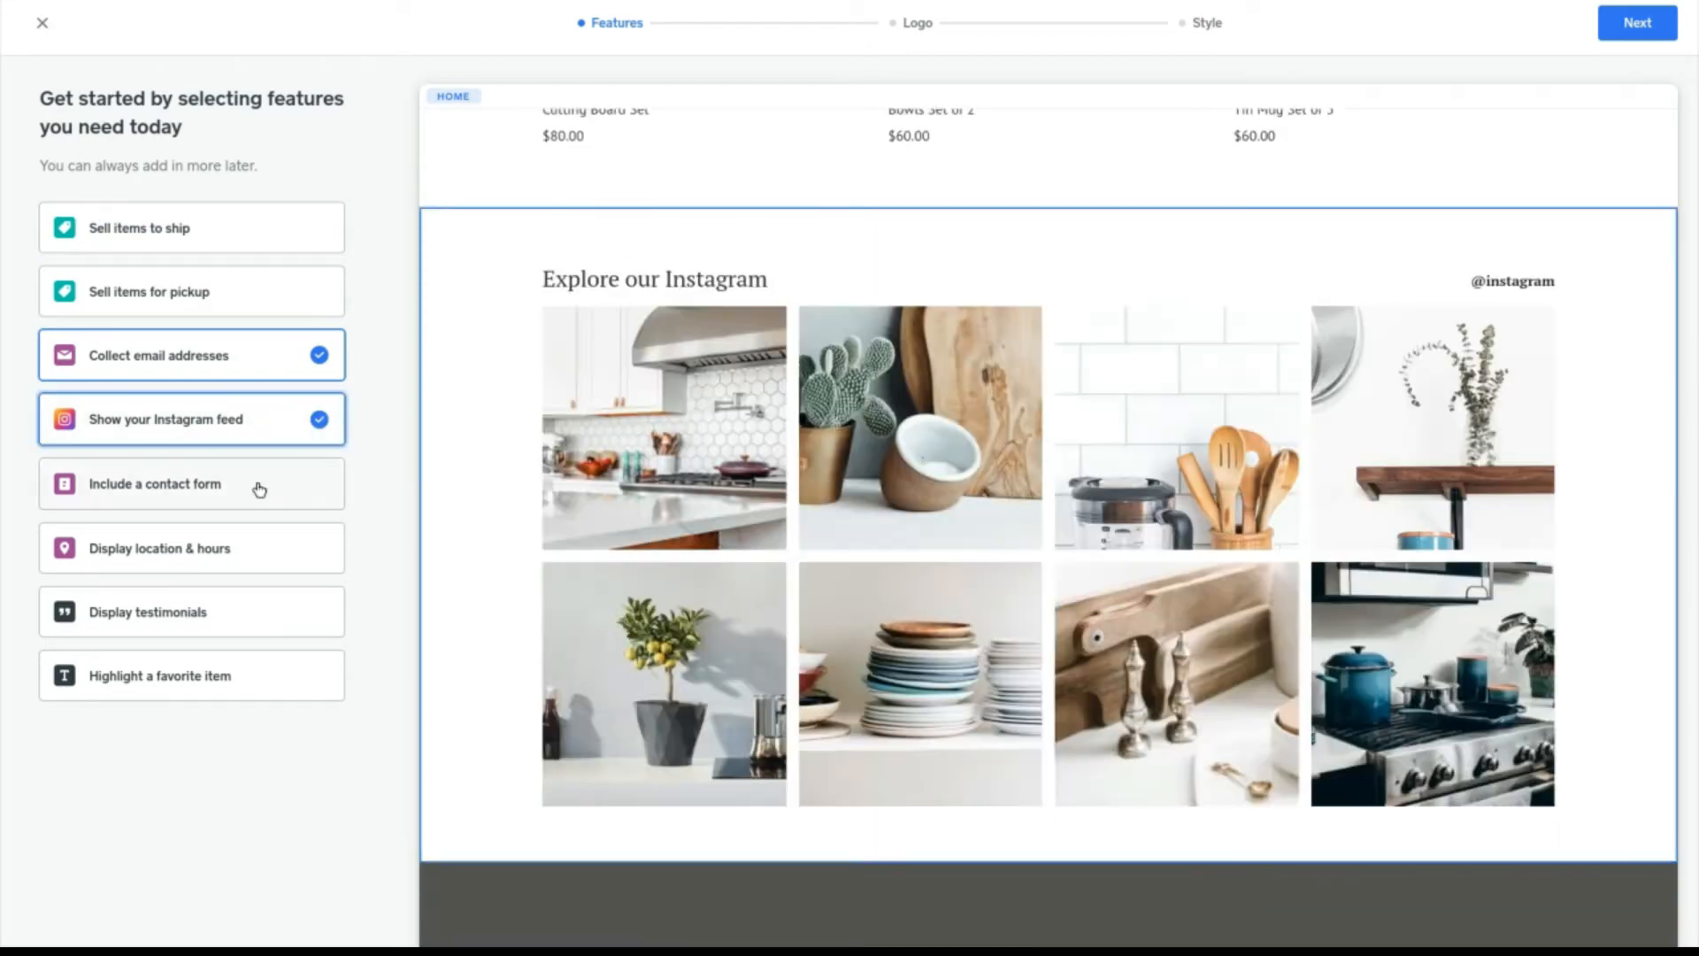
left_click(259, 489)
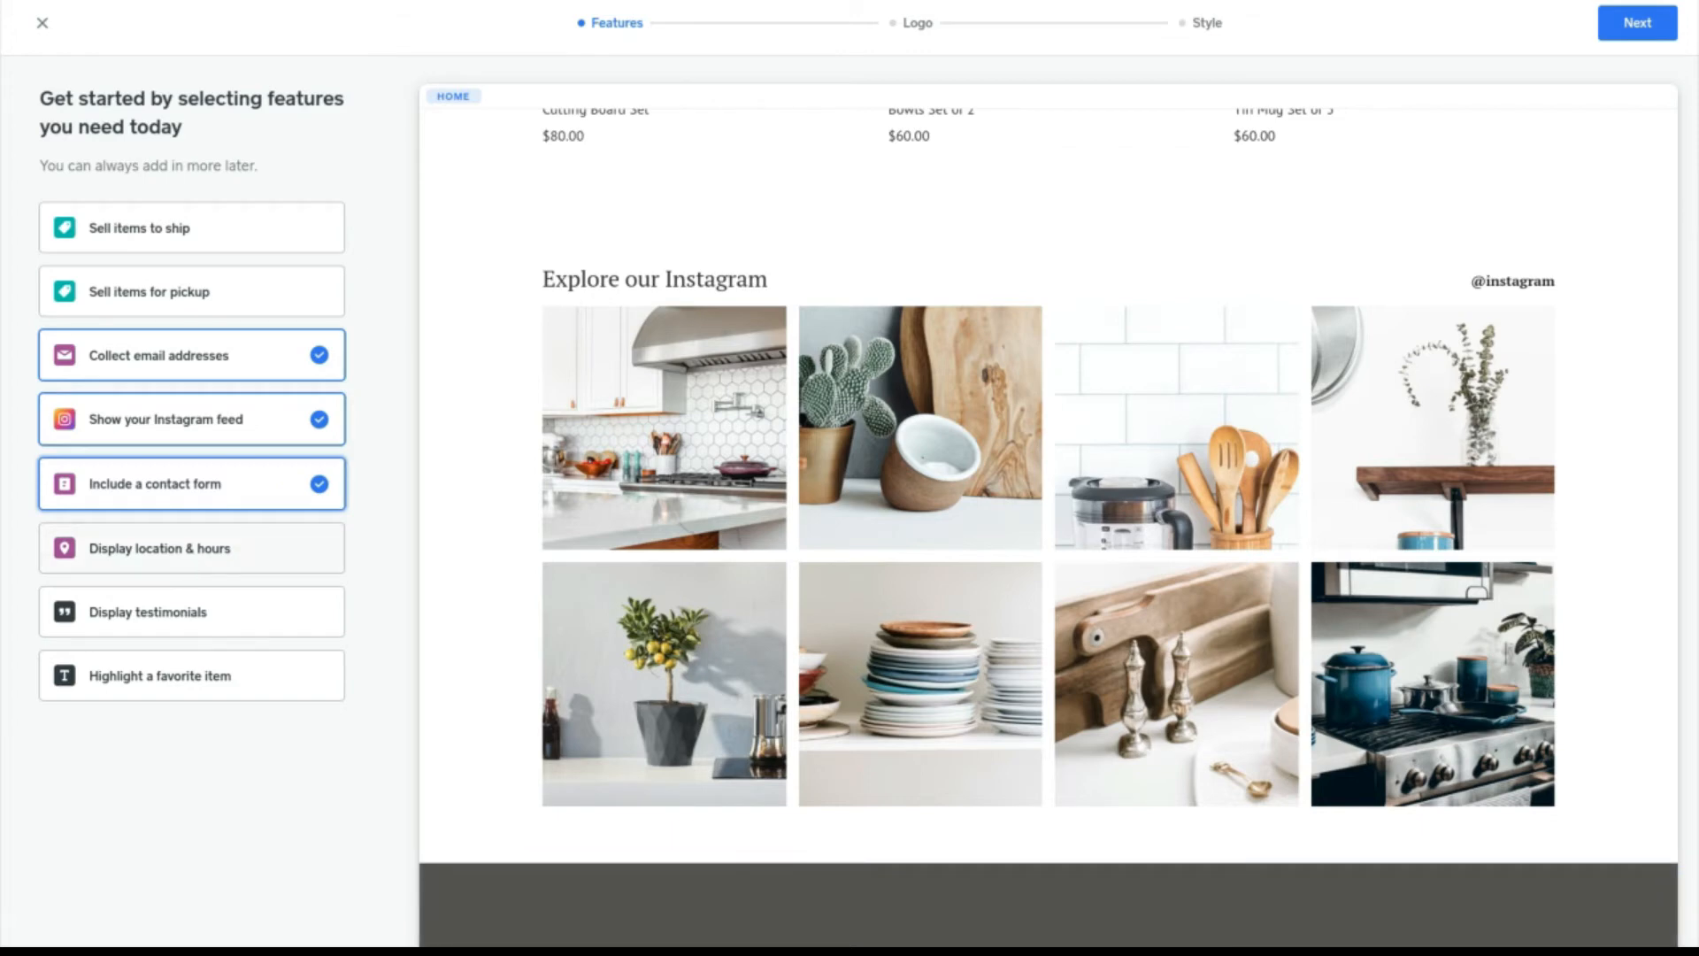
Step: Try out the Display location & hours and Display testimonials features in the preview, deselecting each one again
left_click(199, 547)
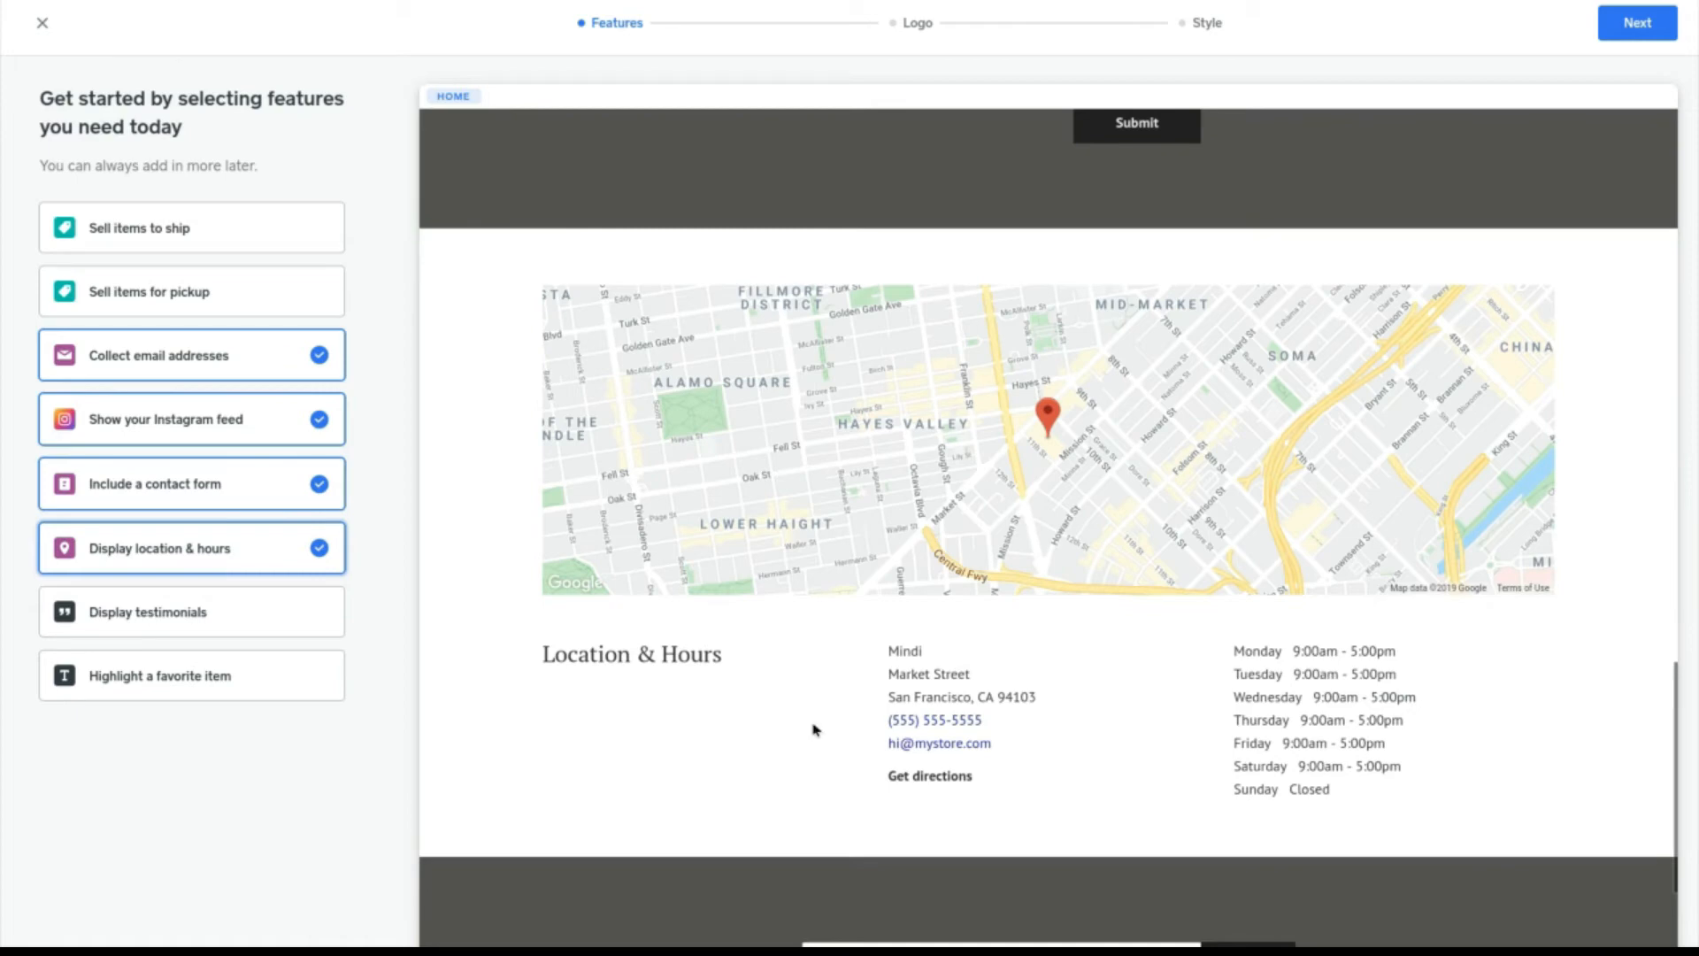
left_click(250, 551)
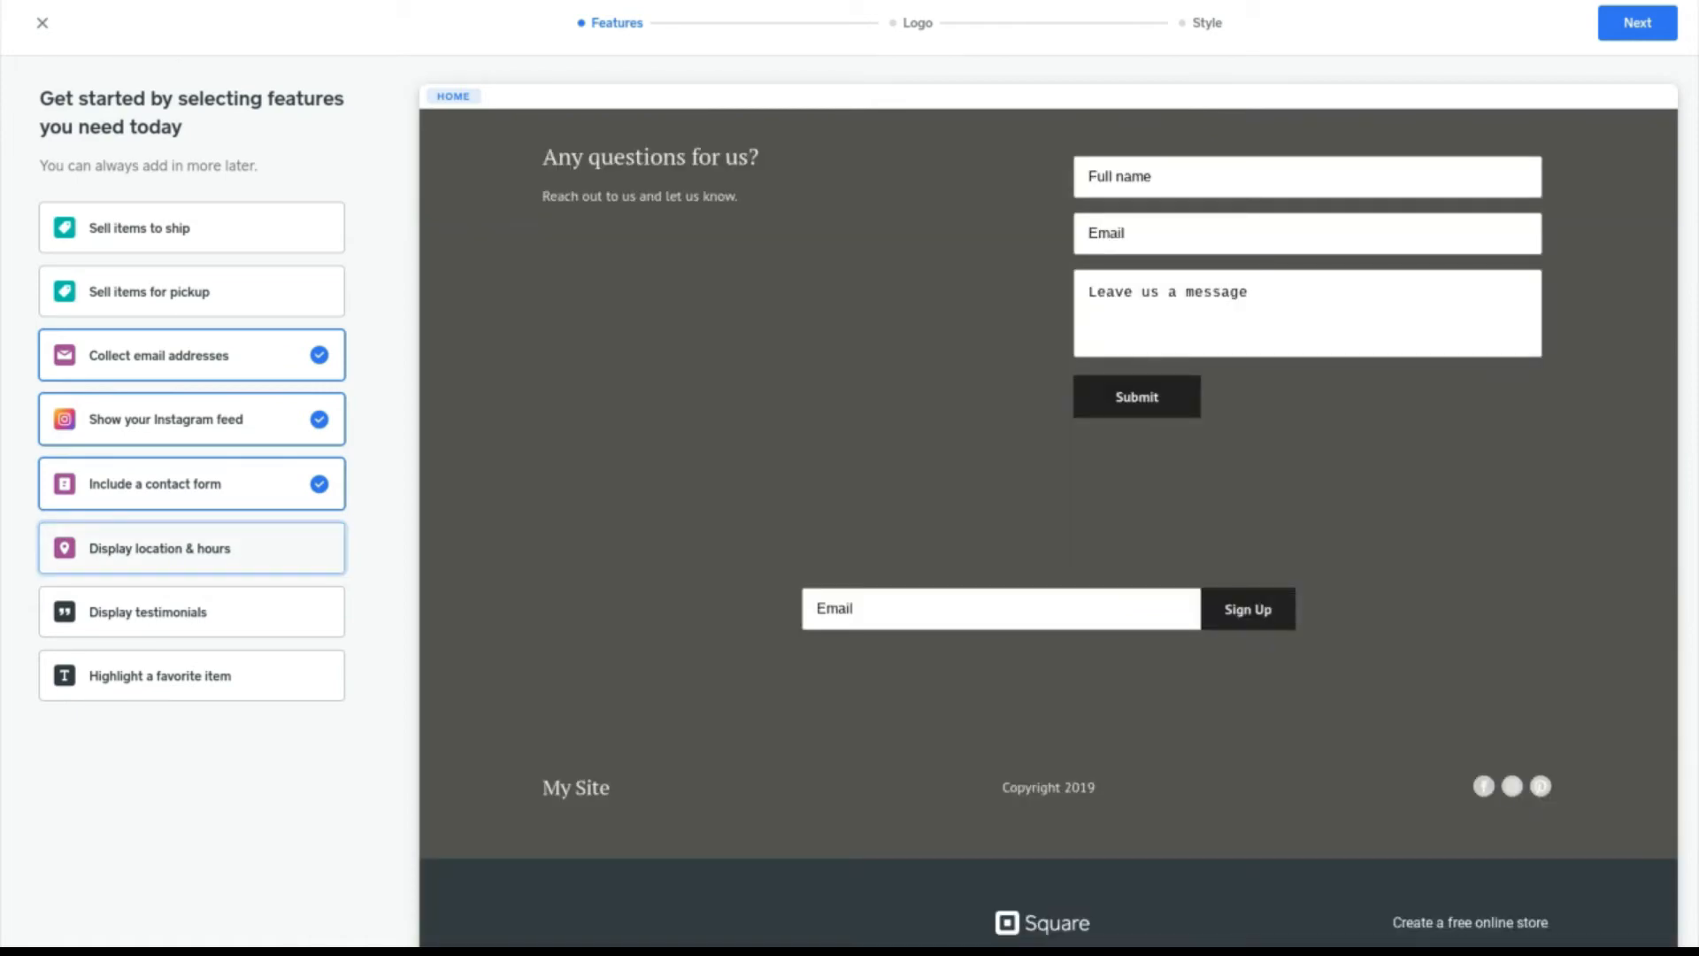
left_click(230, 624)
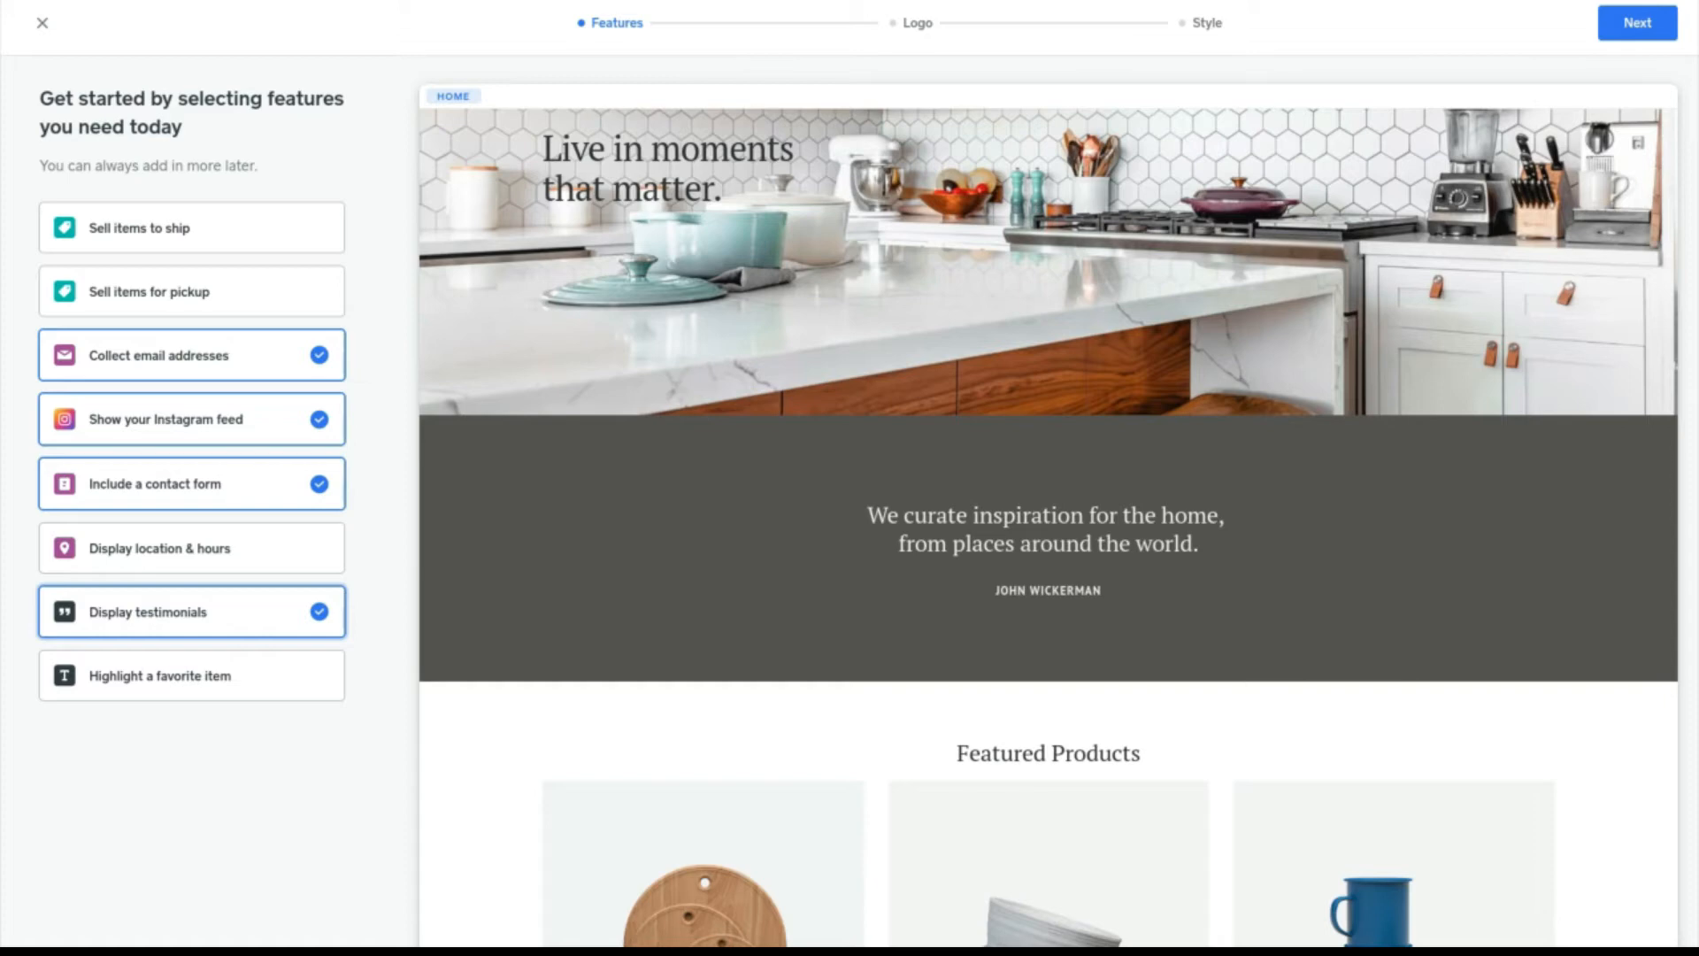
left_click(178, 611)
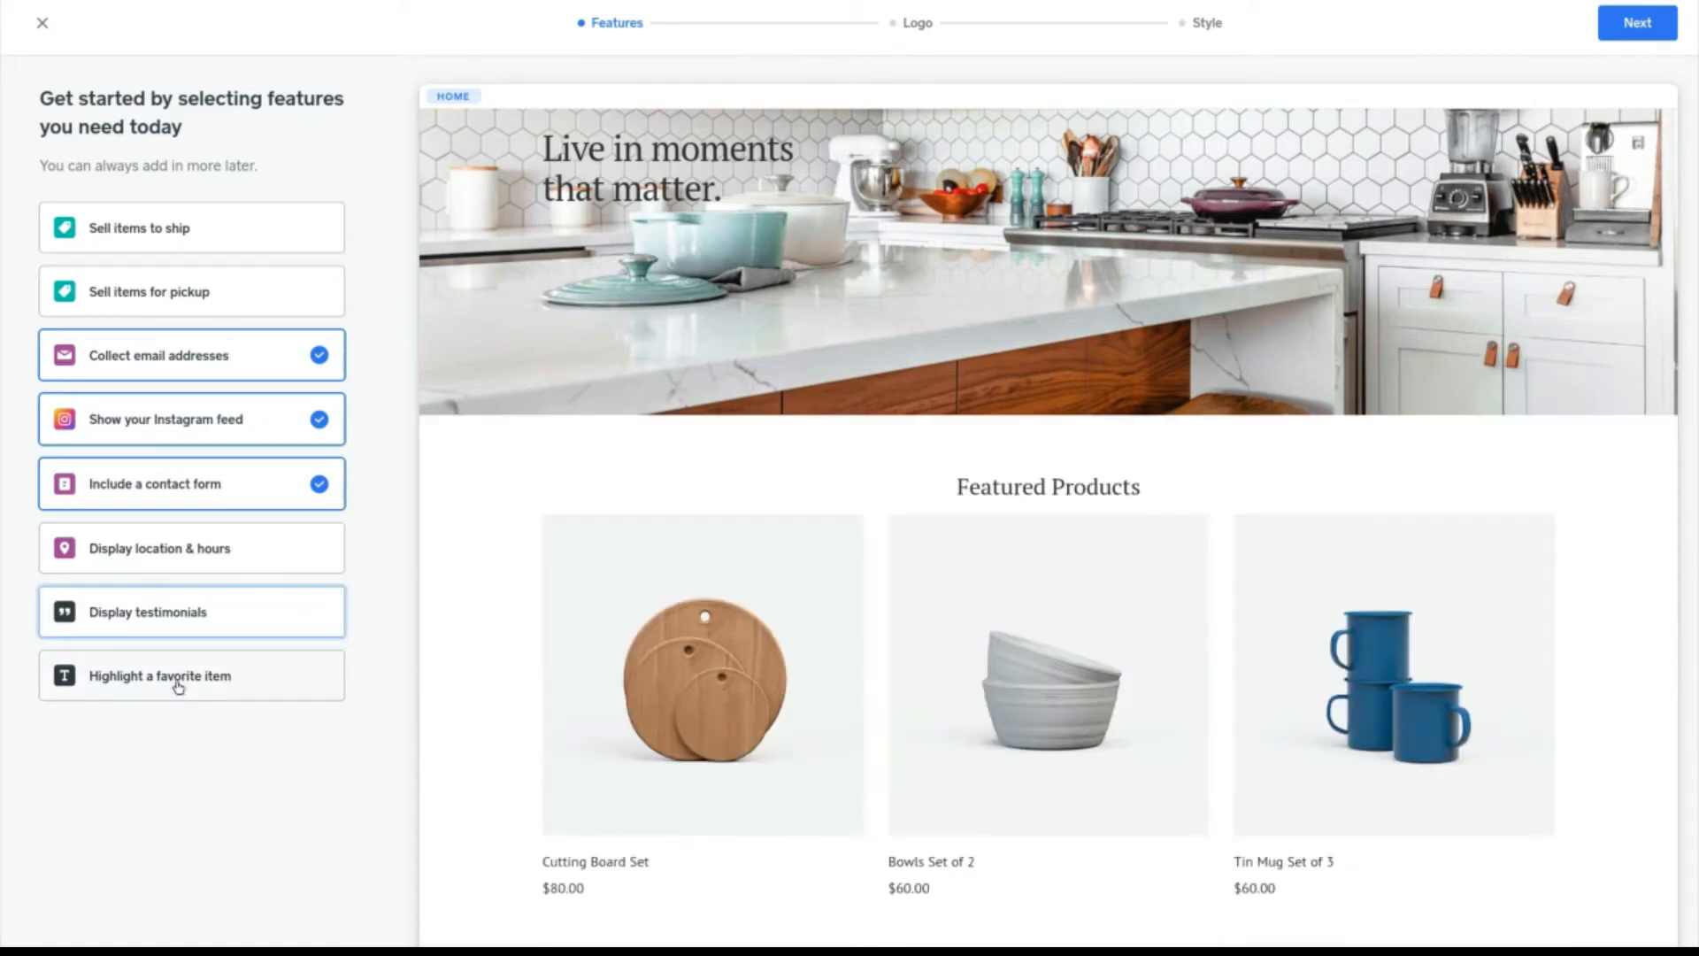
Step: Try out the Highlight a favorite item feature, check its section in the site preview and deselect it
left_click(177, 684)
scroll(687, 566, "down", 2)
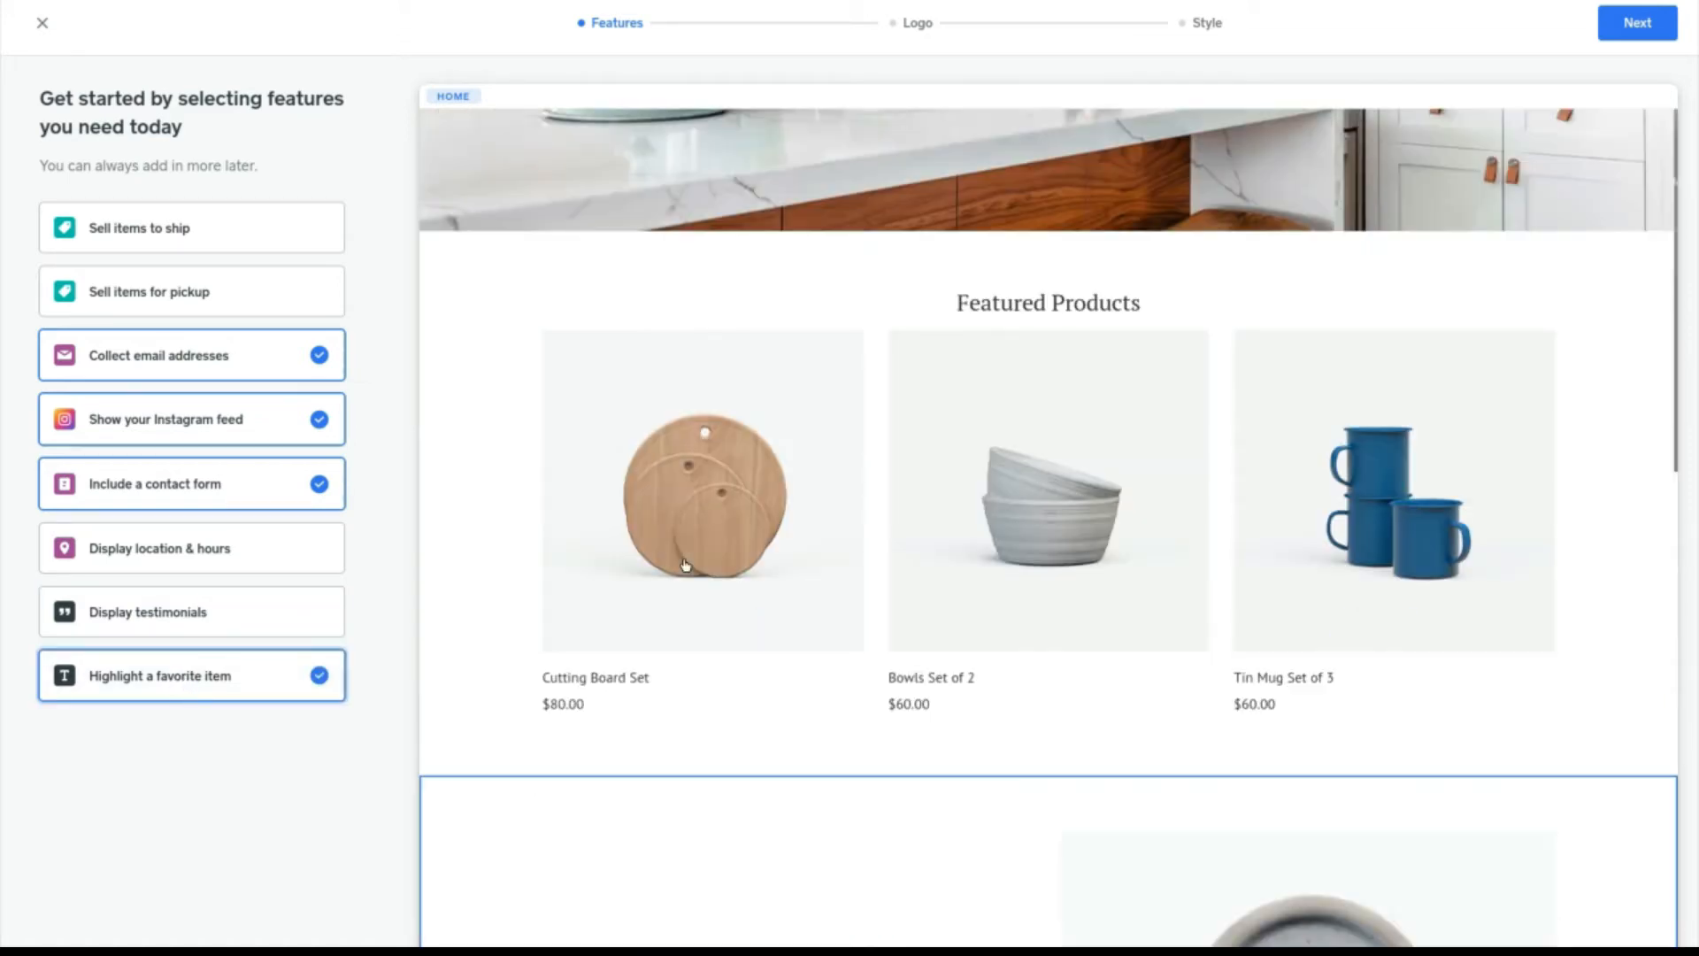
scroll(685, 565, "down", 8)
scroll(685, 566, "up", 2)
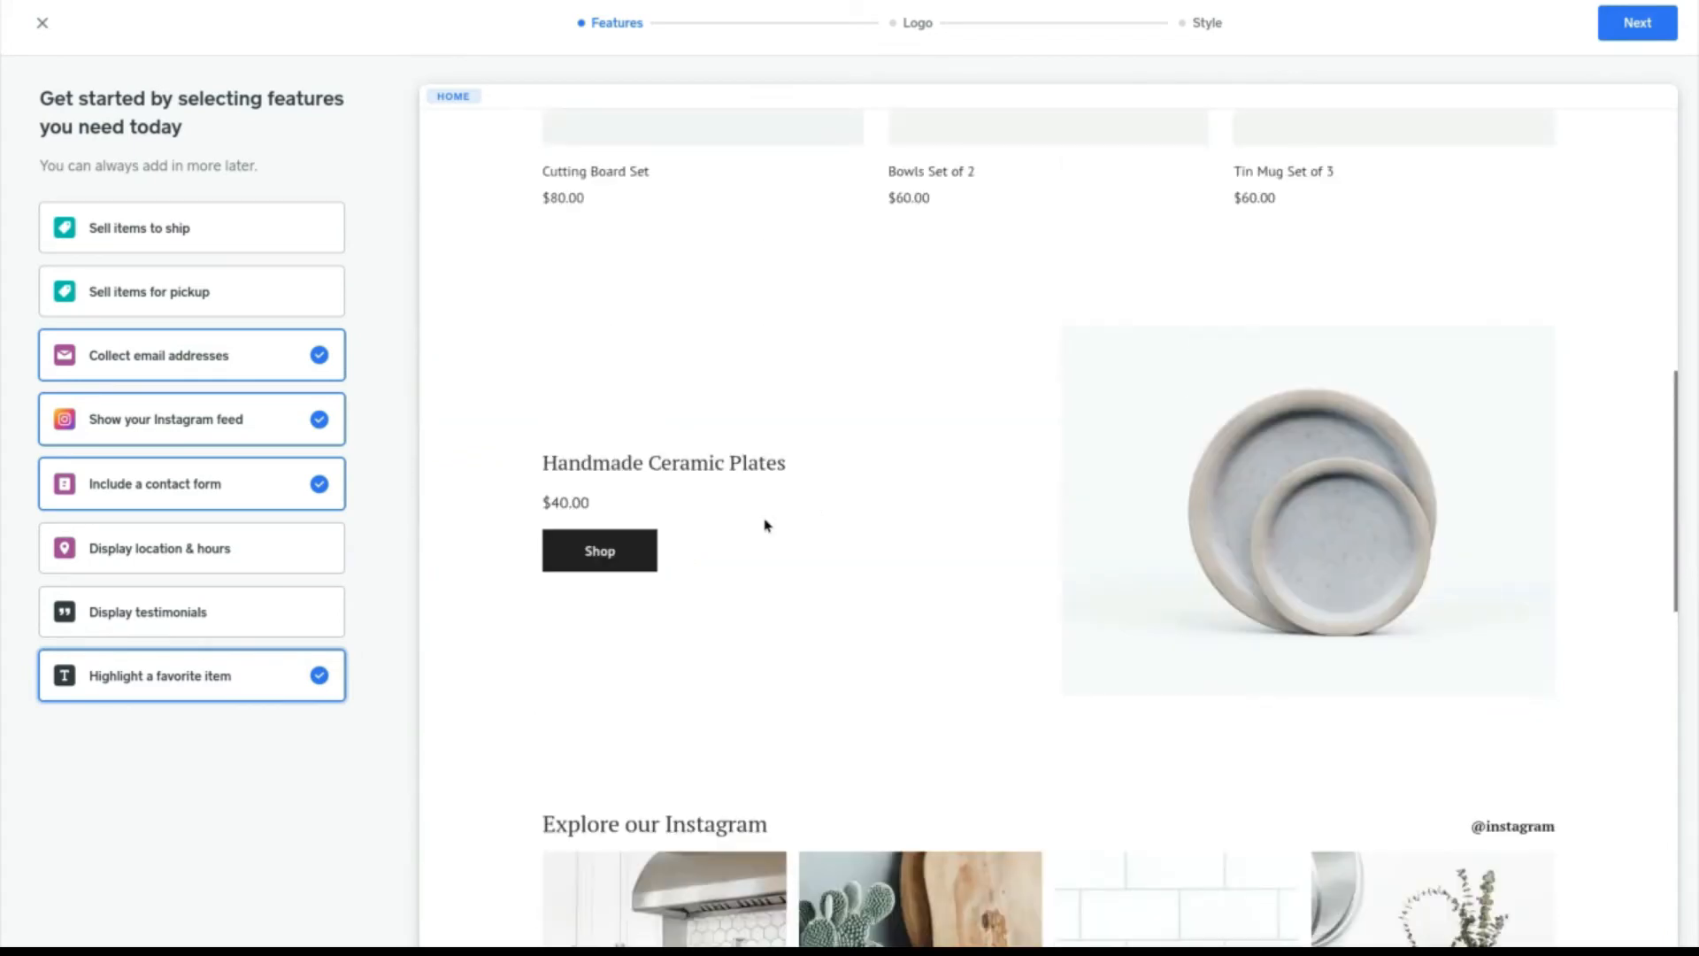
left_click(320, 678)
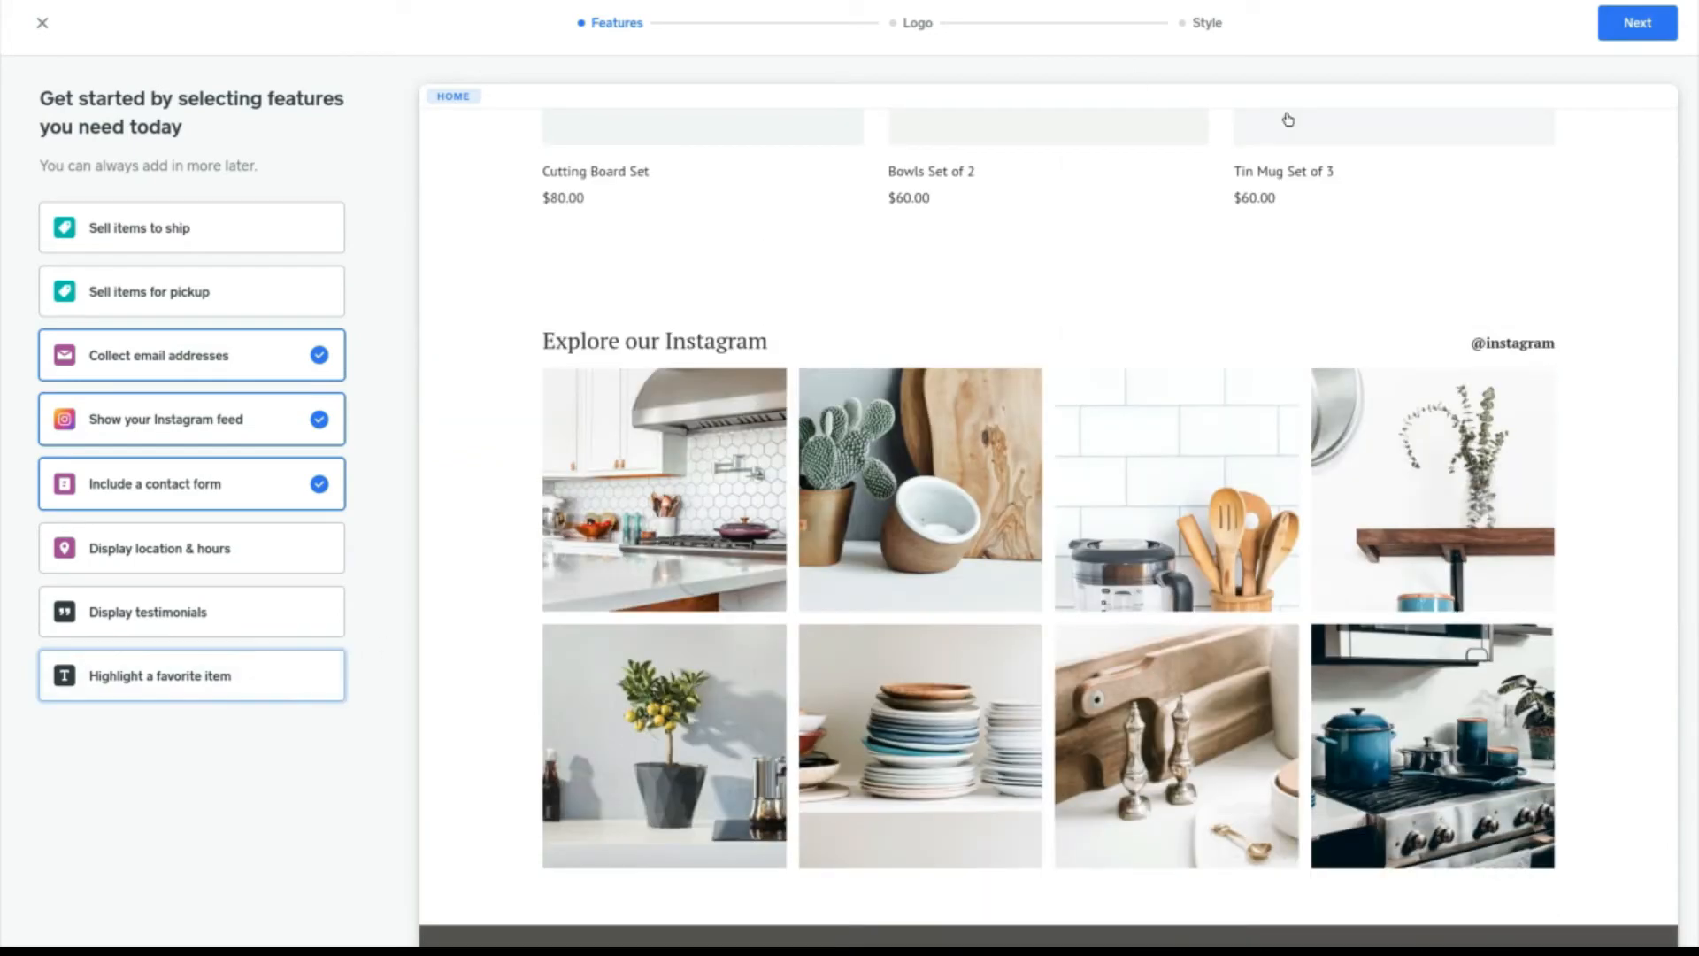
Step: Check the home page preview with the selected features, accept the selection and skip adding a logo
scroll(1542, 239, "down", 10)
scroll(1541, 239, "up", 20)
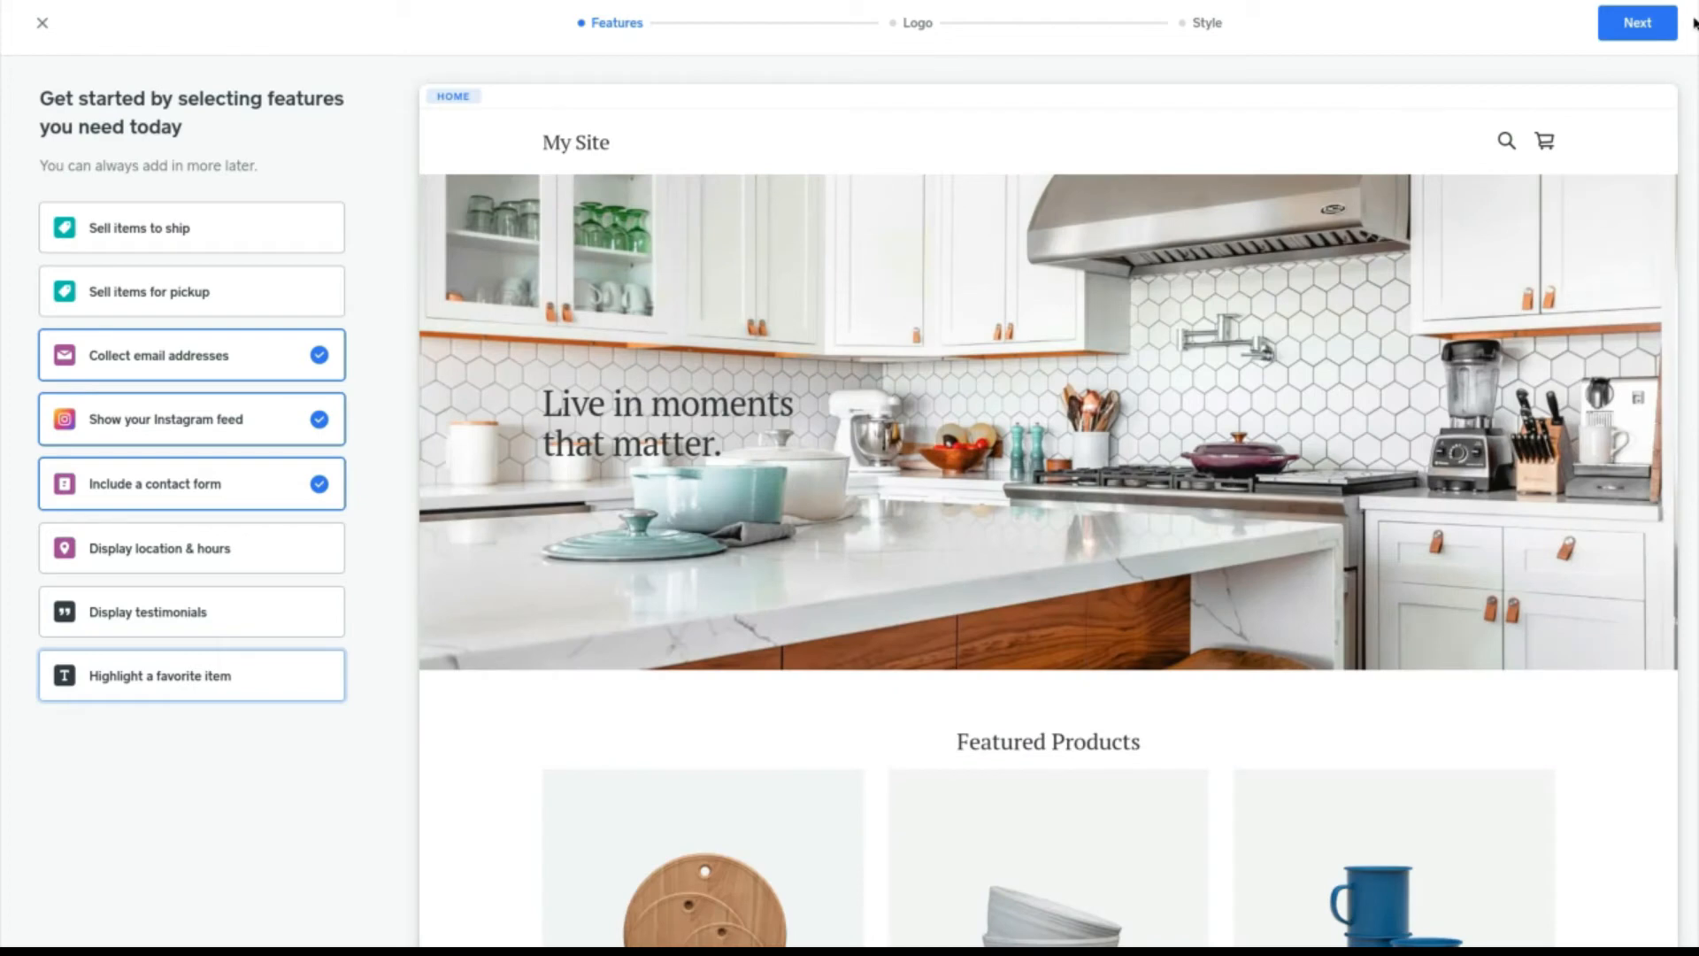
left_click(1658, 27)
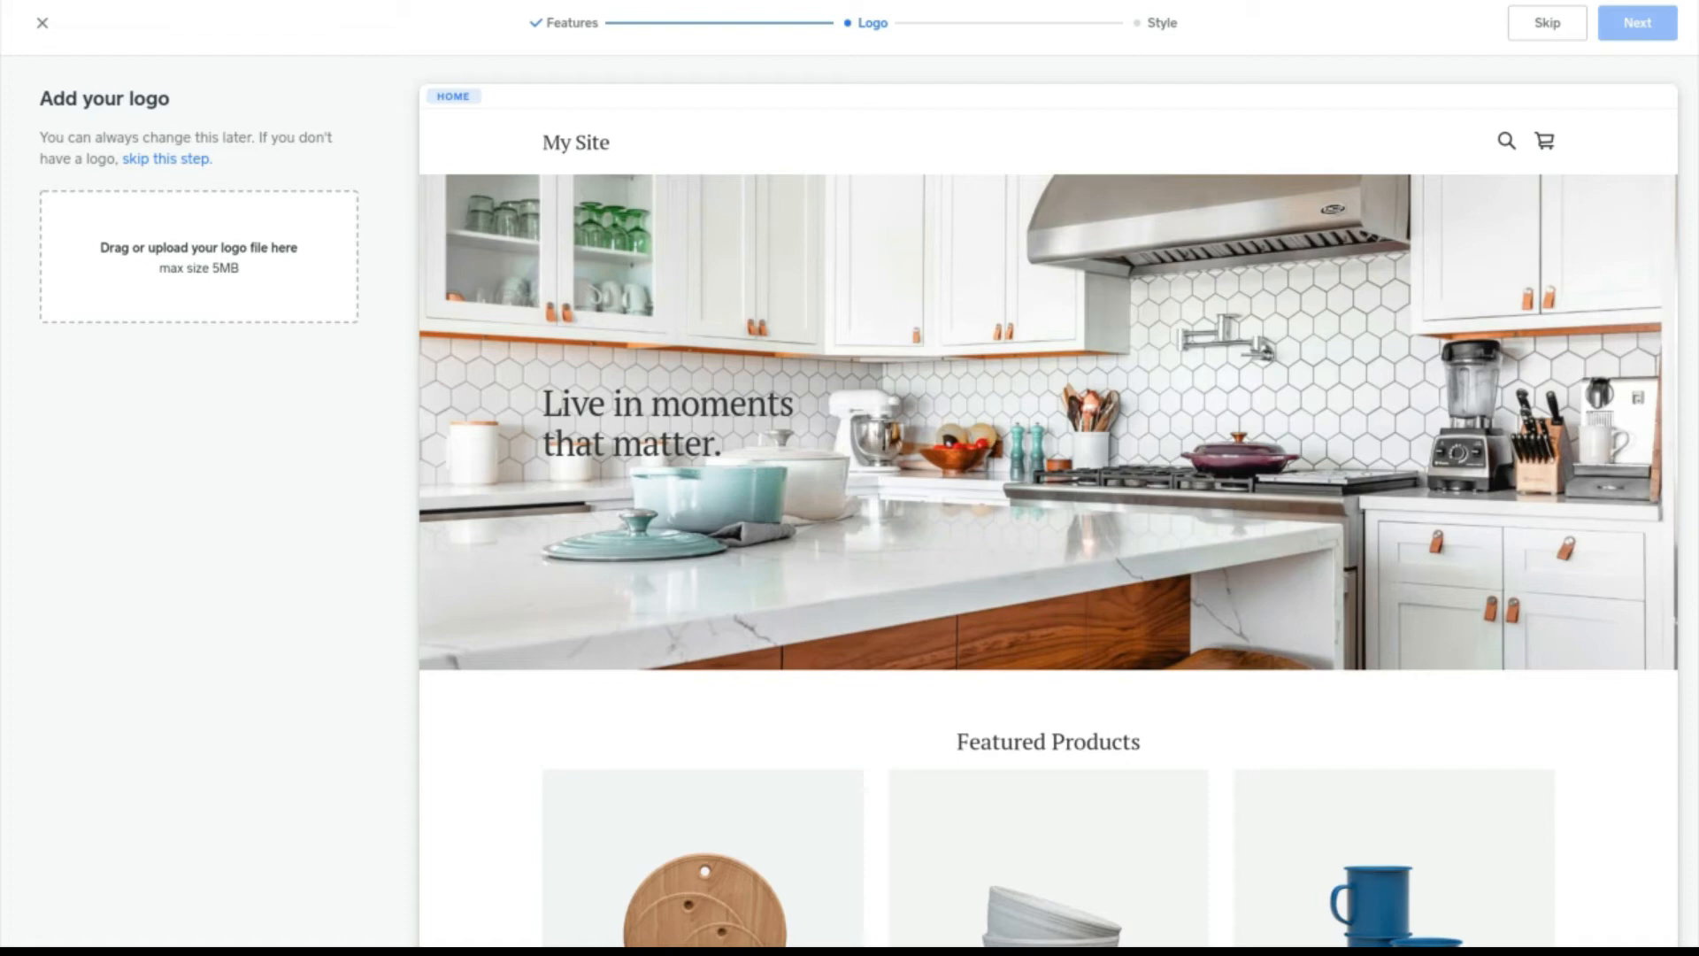
left_click(147, 160)
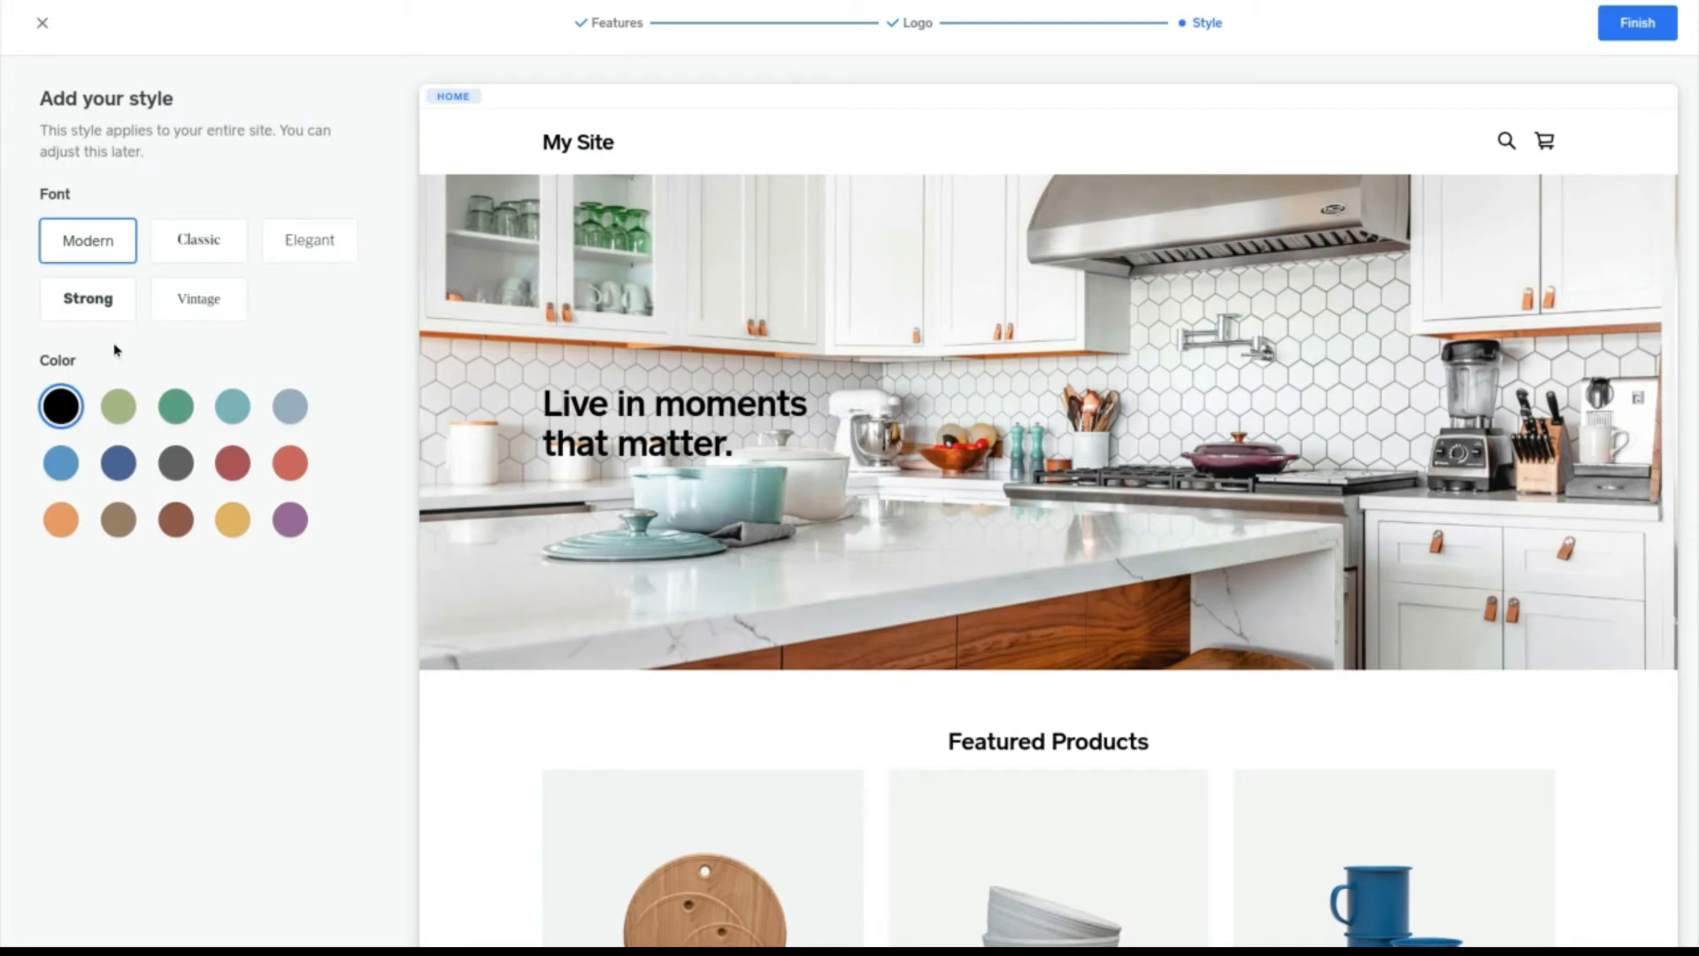
Step: Try the Classic, Elegant, Strong and Vintage fonts on the site and return to the Modern font
left_click(183, 247)
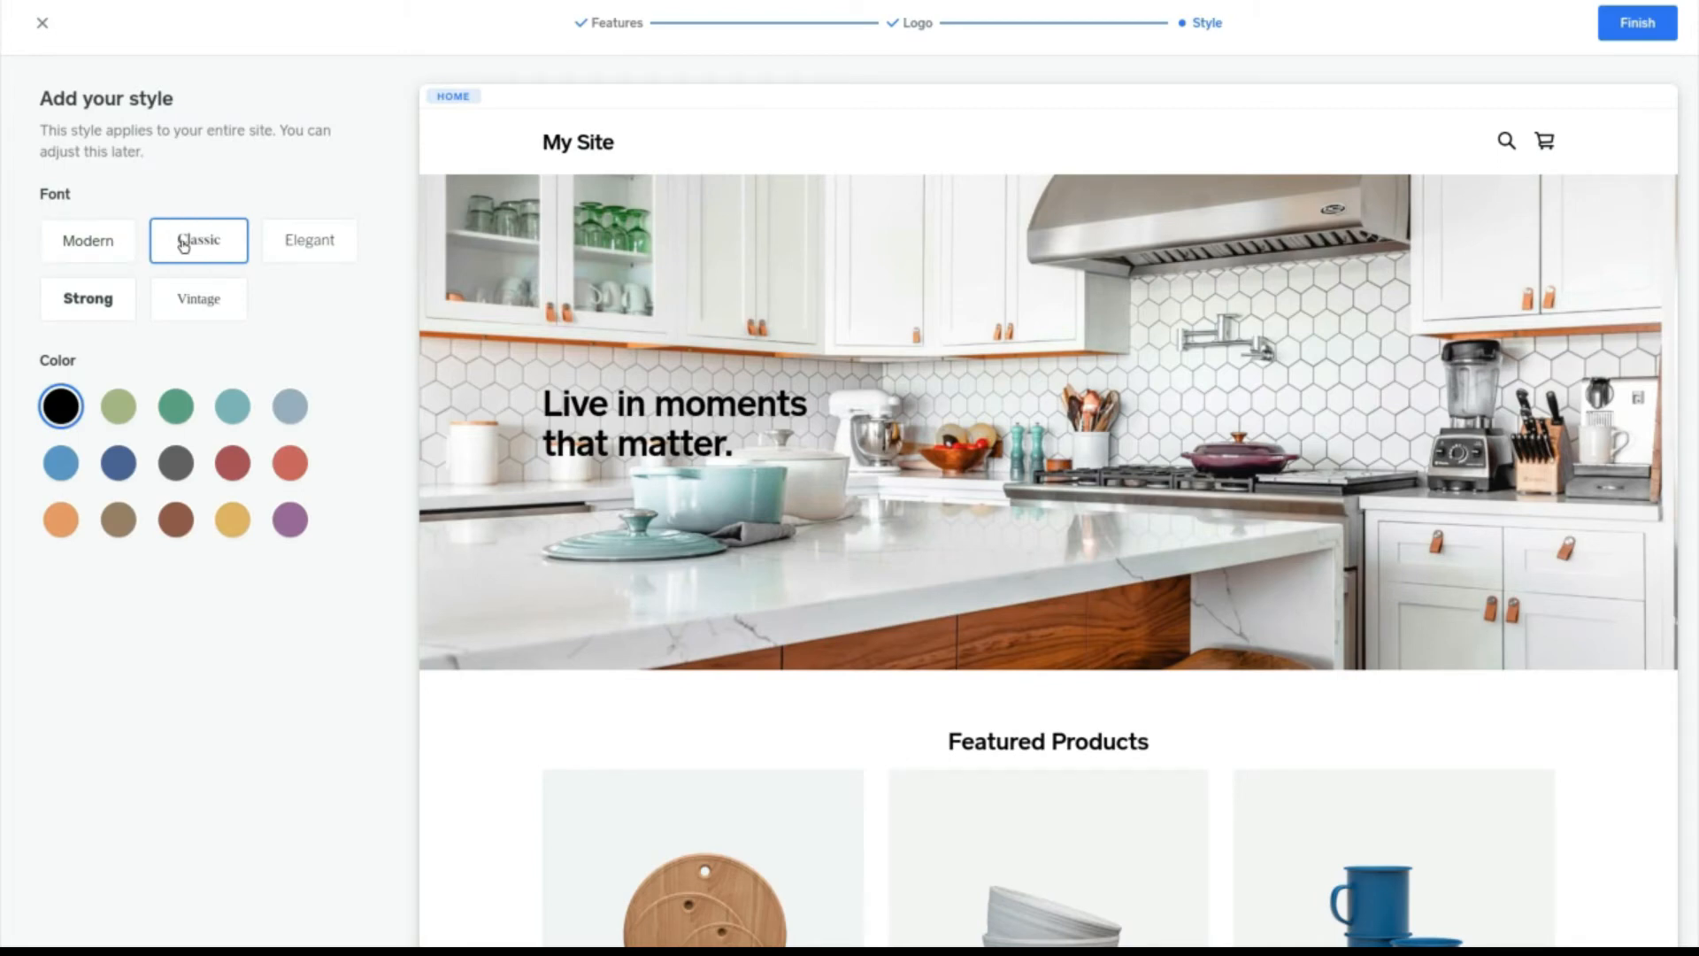
left_click(280, 249)
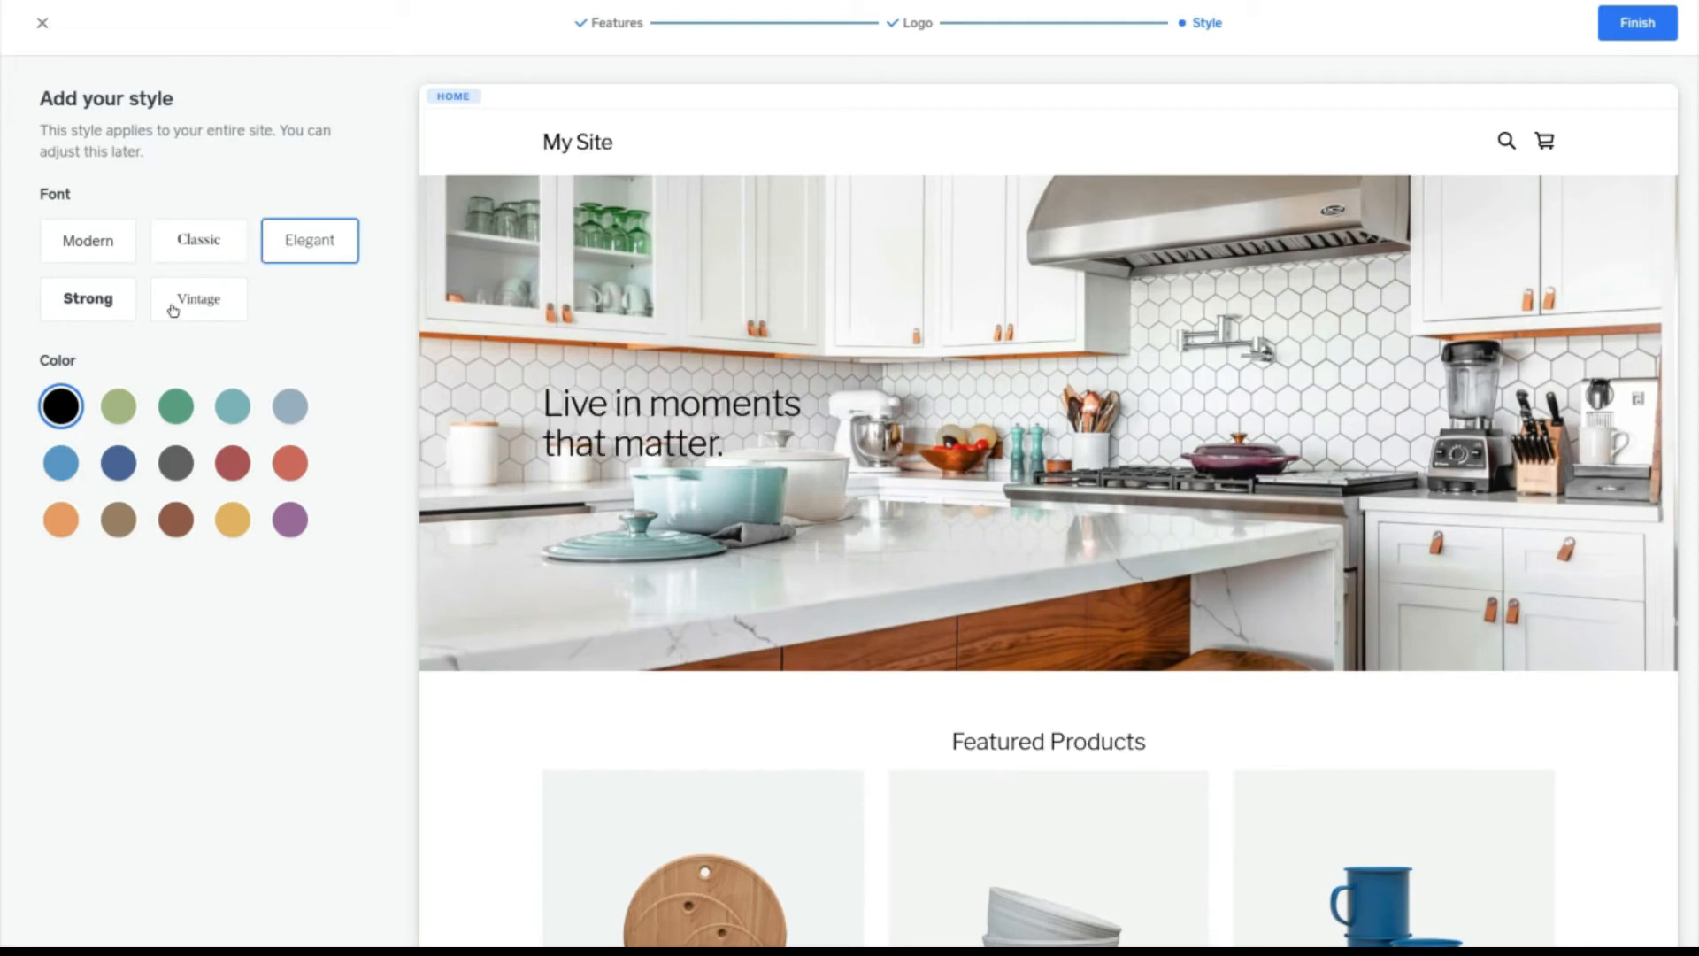
left_click(91, 308)
left_click(176, 301)
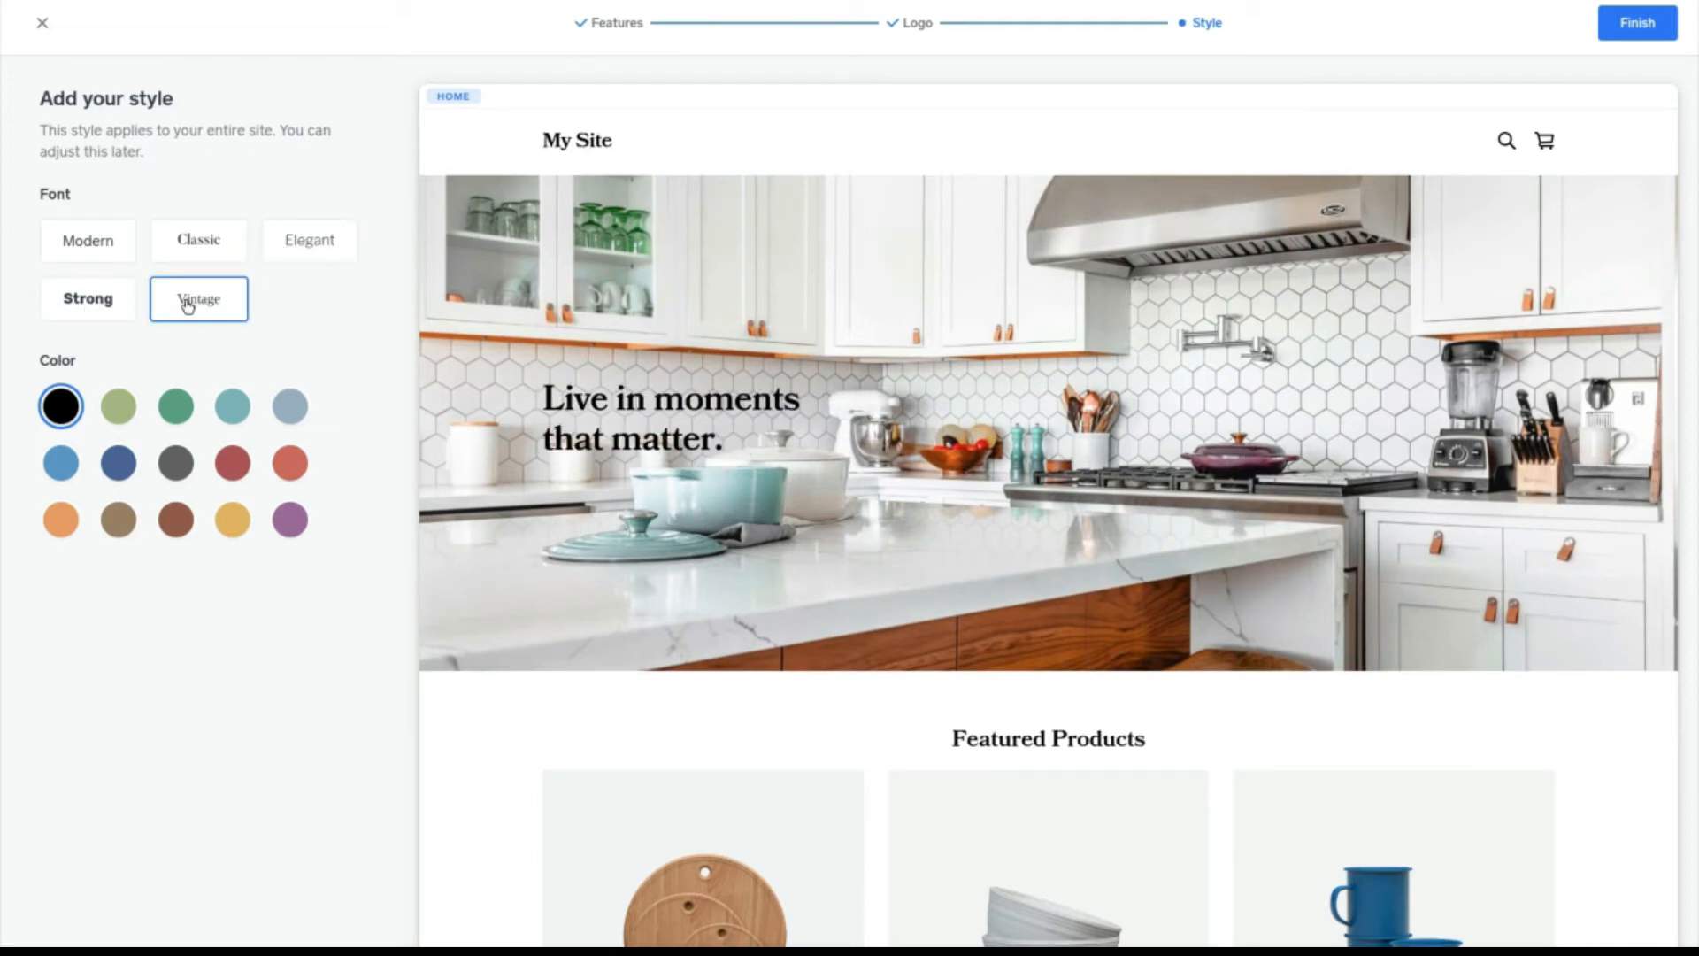
left_click(112, 250)
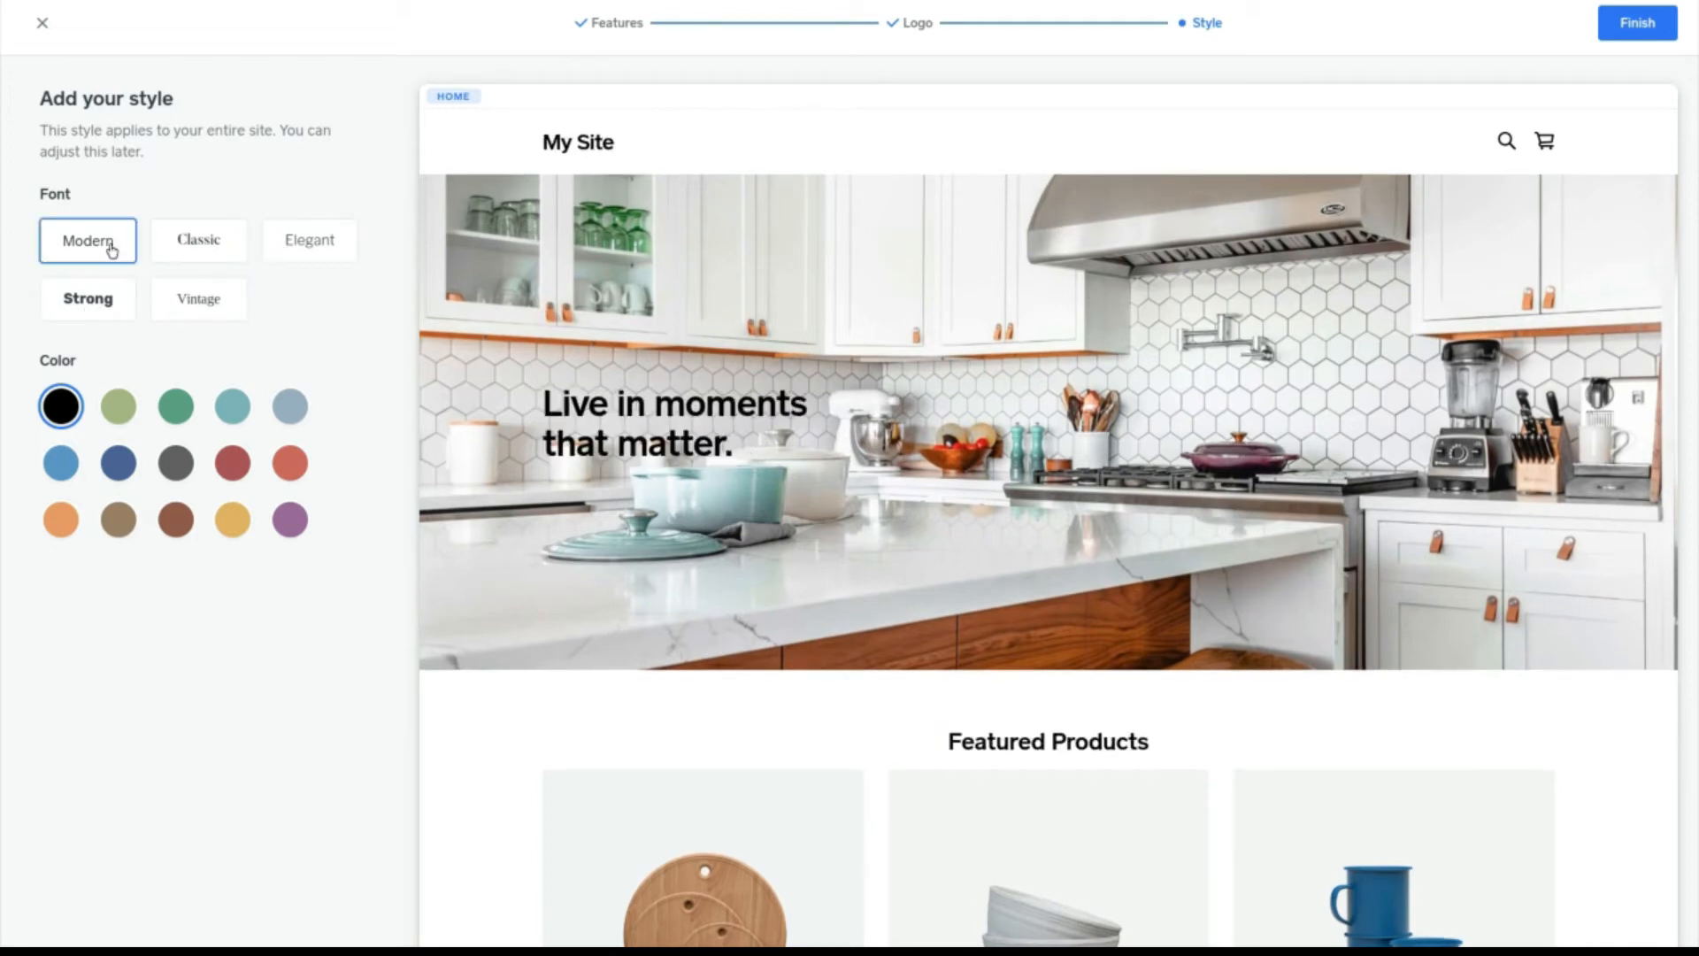
Step: Try the light green, grayish blue, dark red, gray, reddish brown and tan colors and check them on the site's forms
left_click(122, 408)
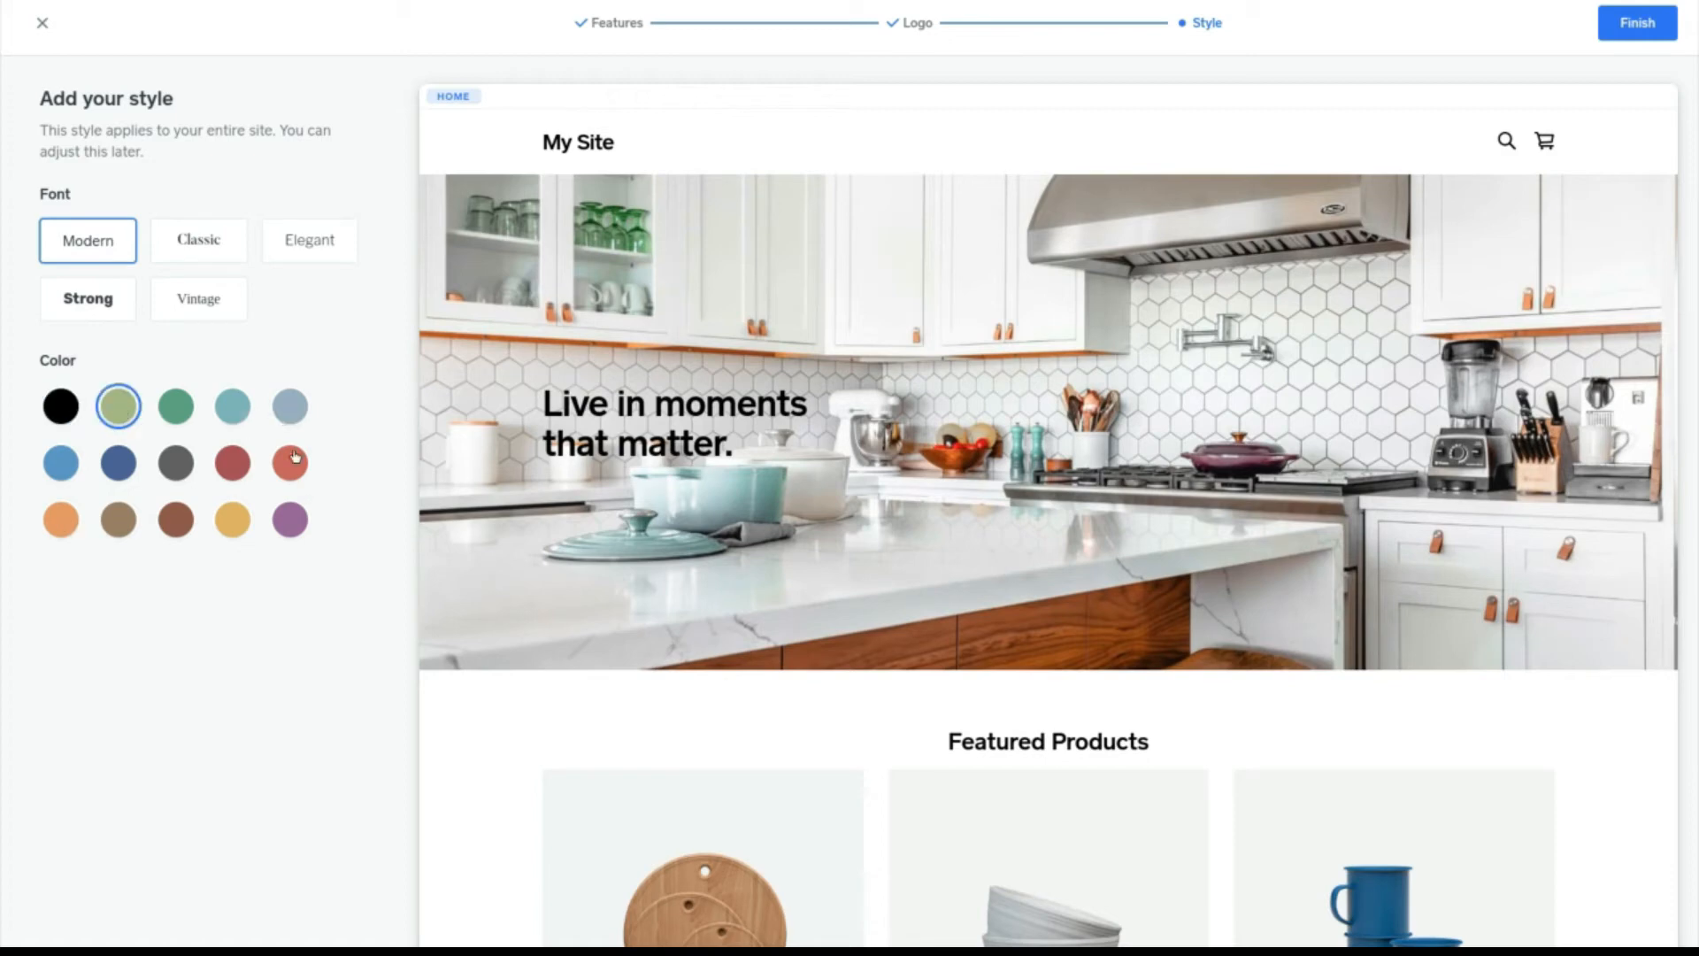
left_click(290, 407)
scroll(652, 515, "down", 1)
scroll(652, 515, "down", 15)
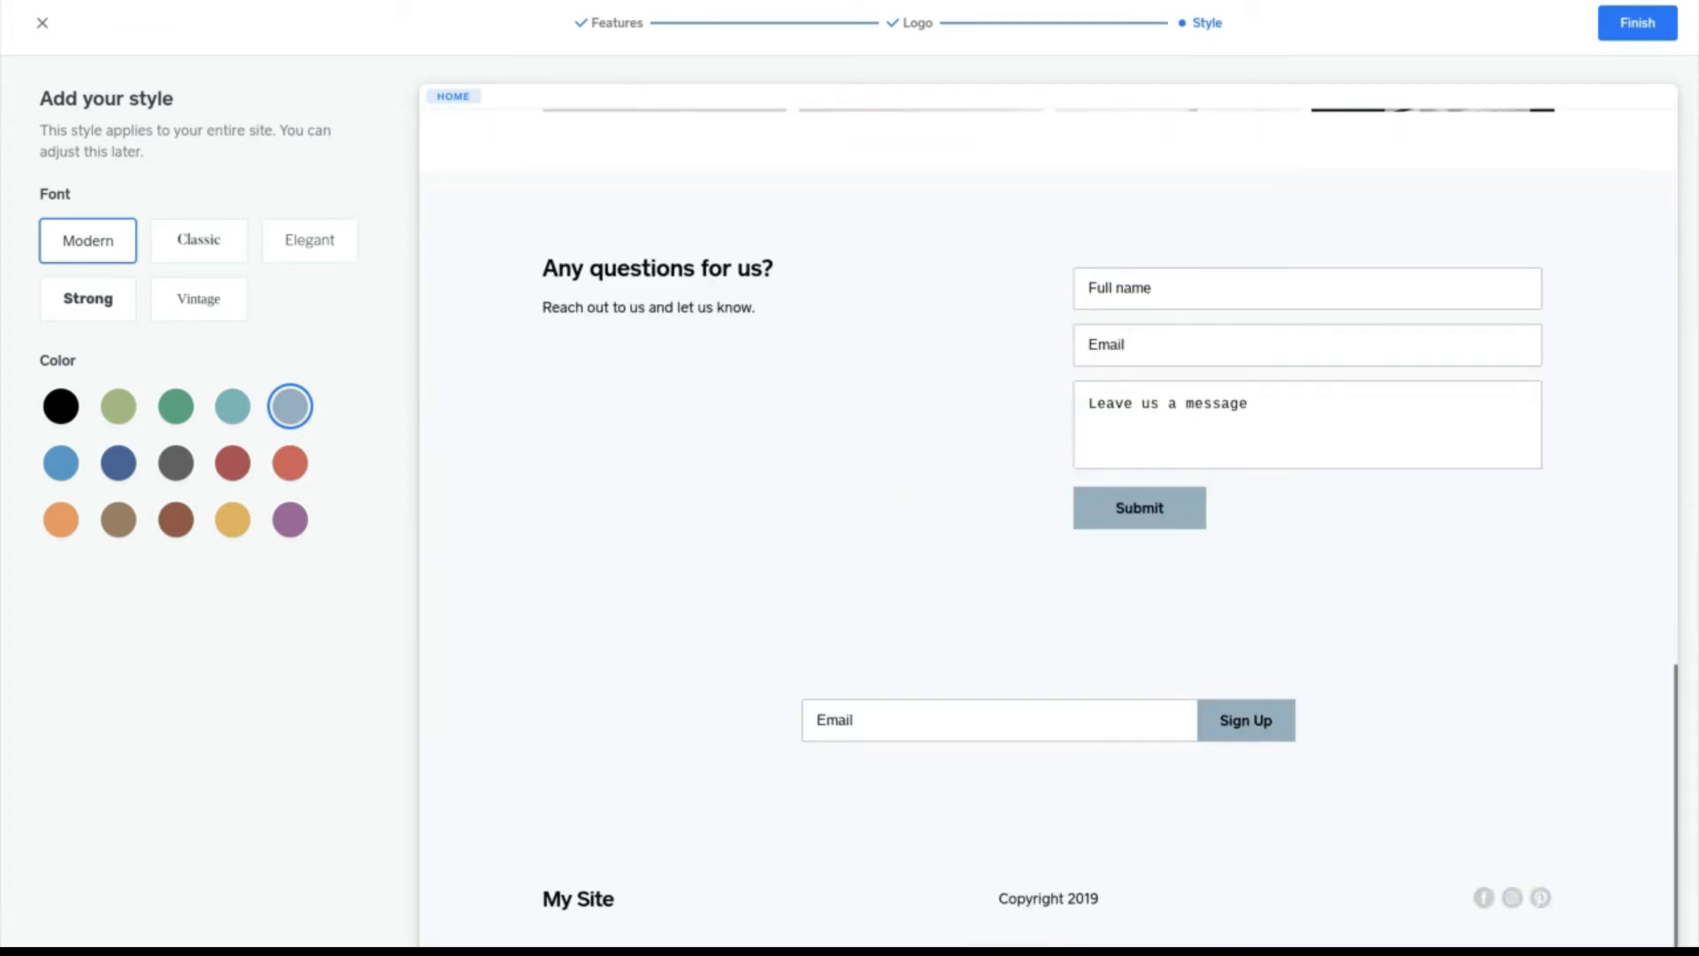
left_click(233, 463)
left_click(177, 476)
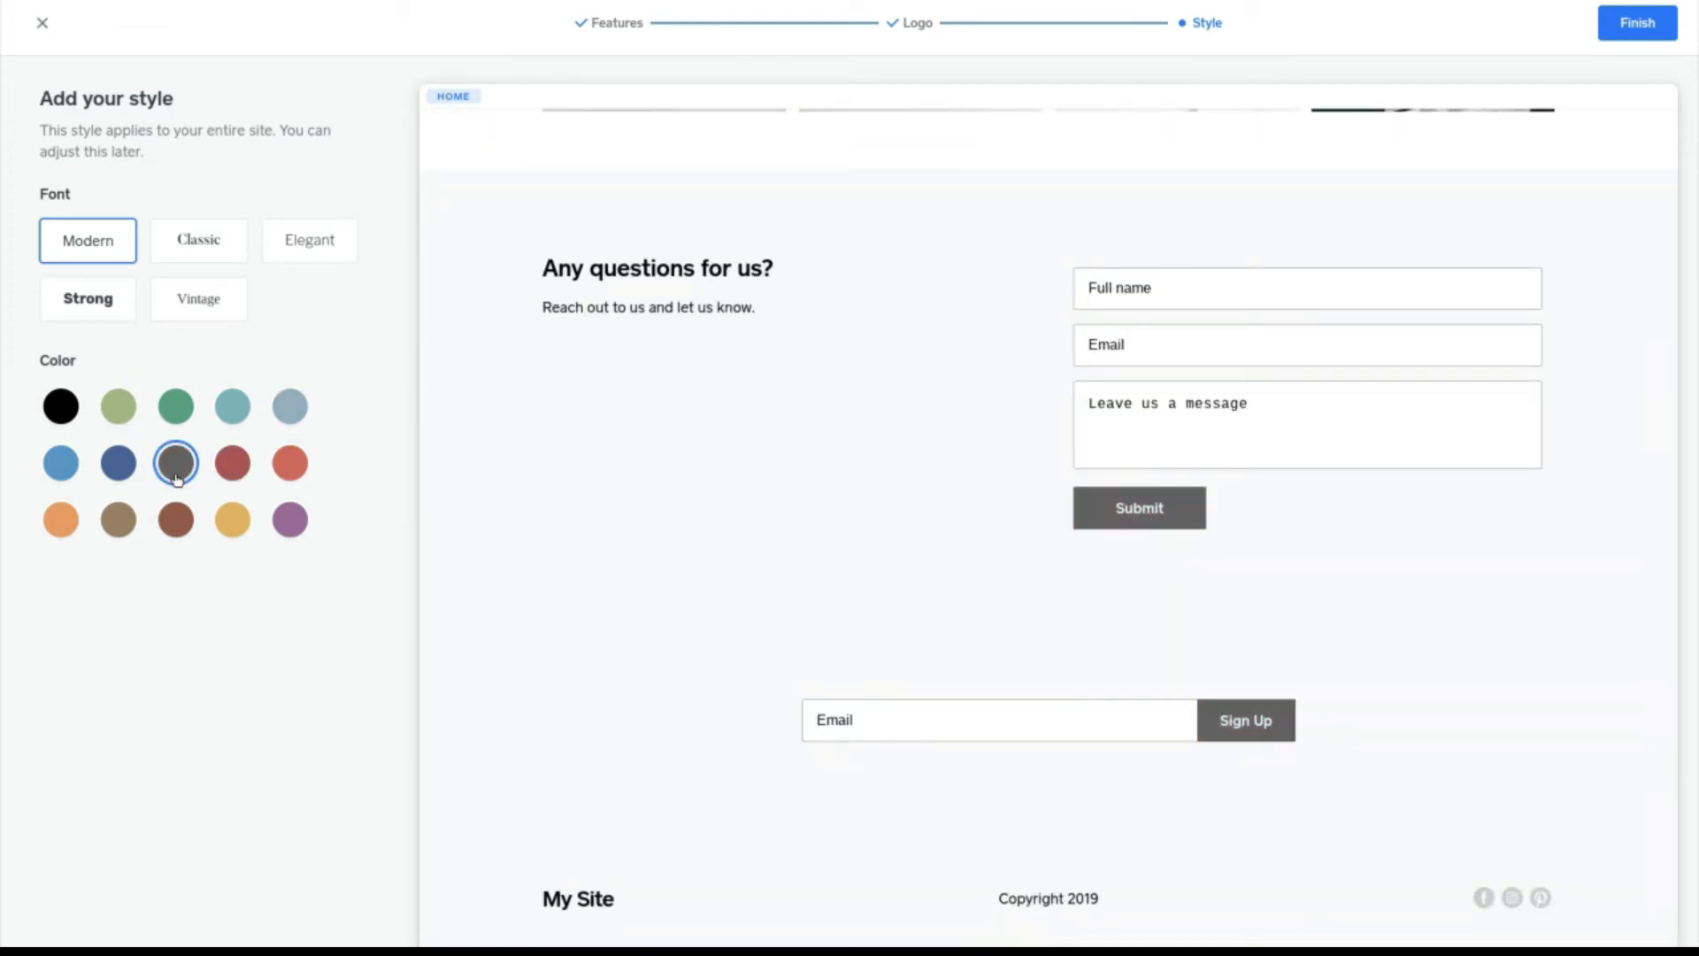
left_click(175, 536)
left_click(120, 534)
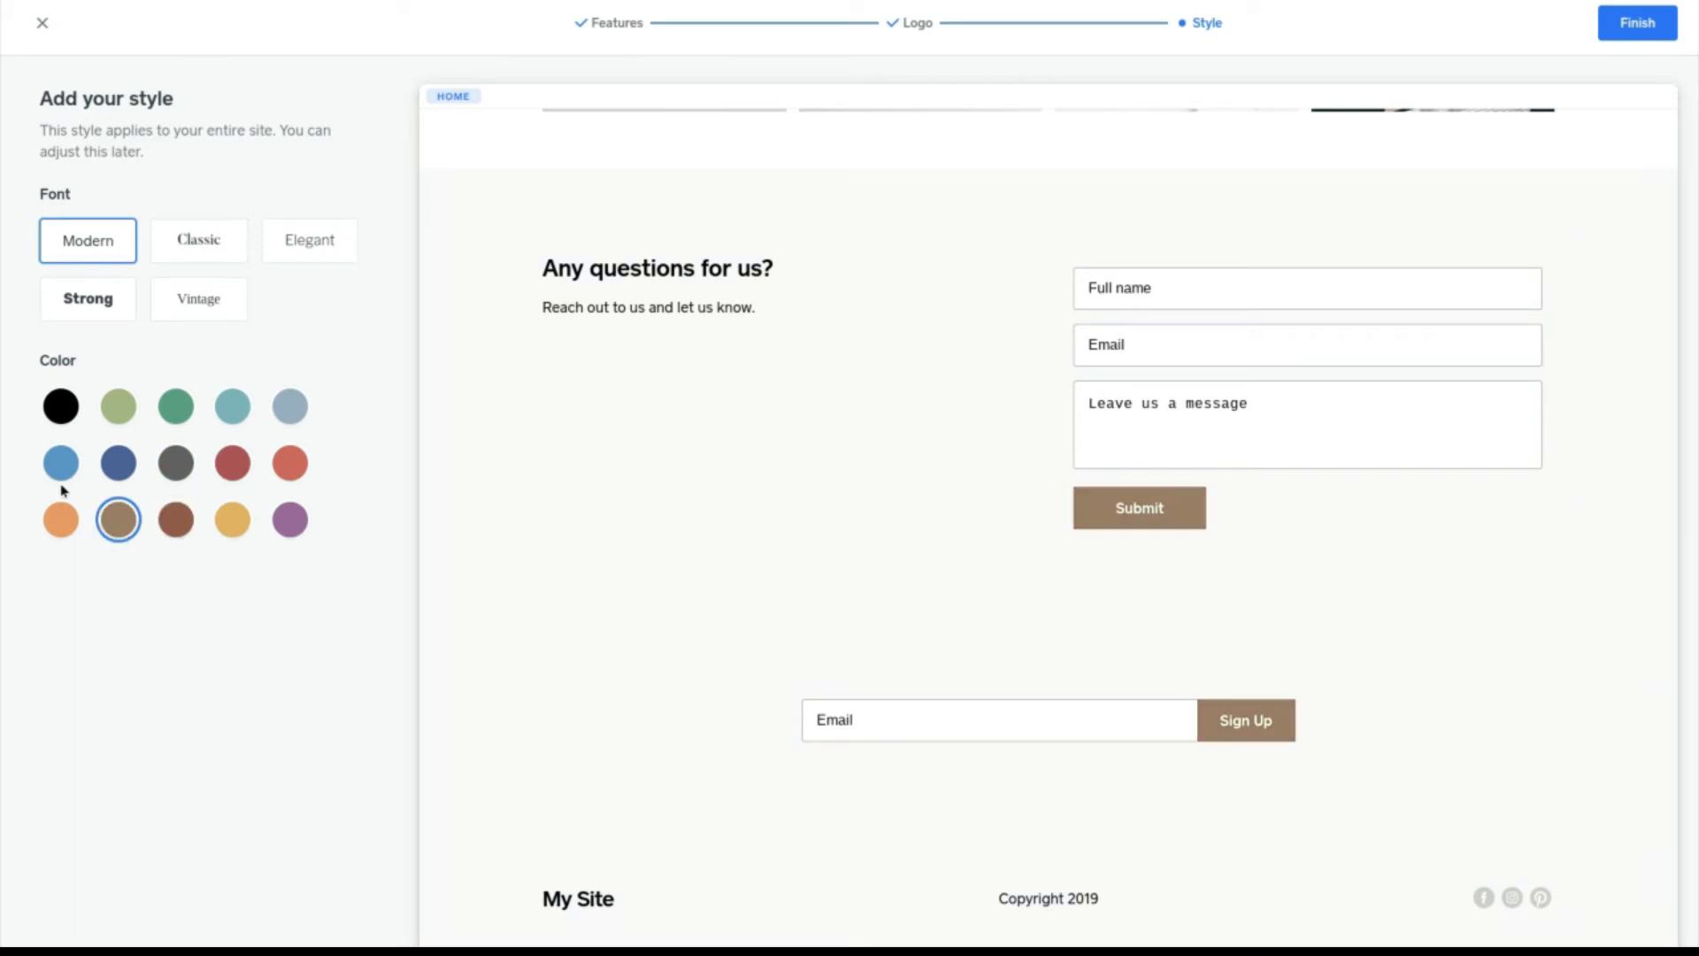
Step: Set the site color to light blue, check the home page preview and finish the design guide
left_click(60, 463)
scroll(596, 553, "down", 1)
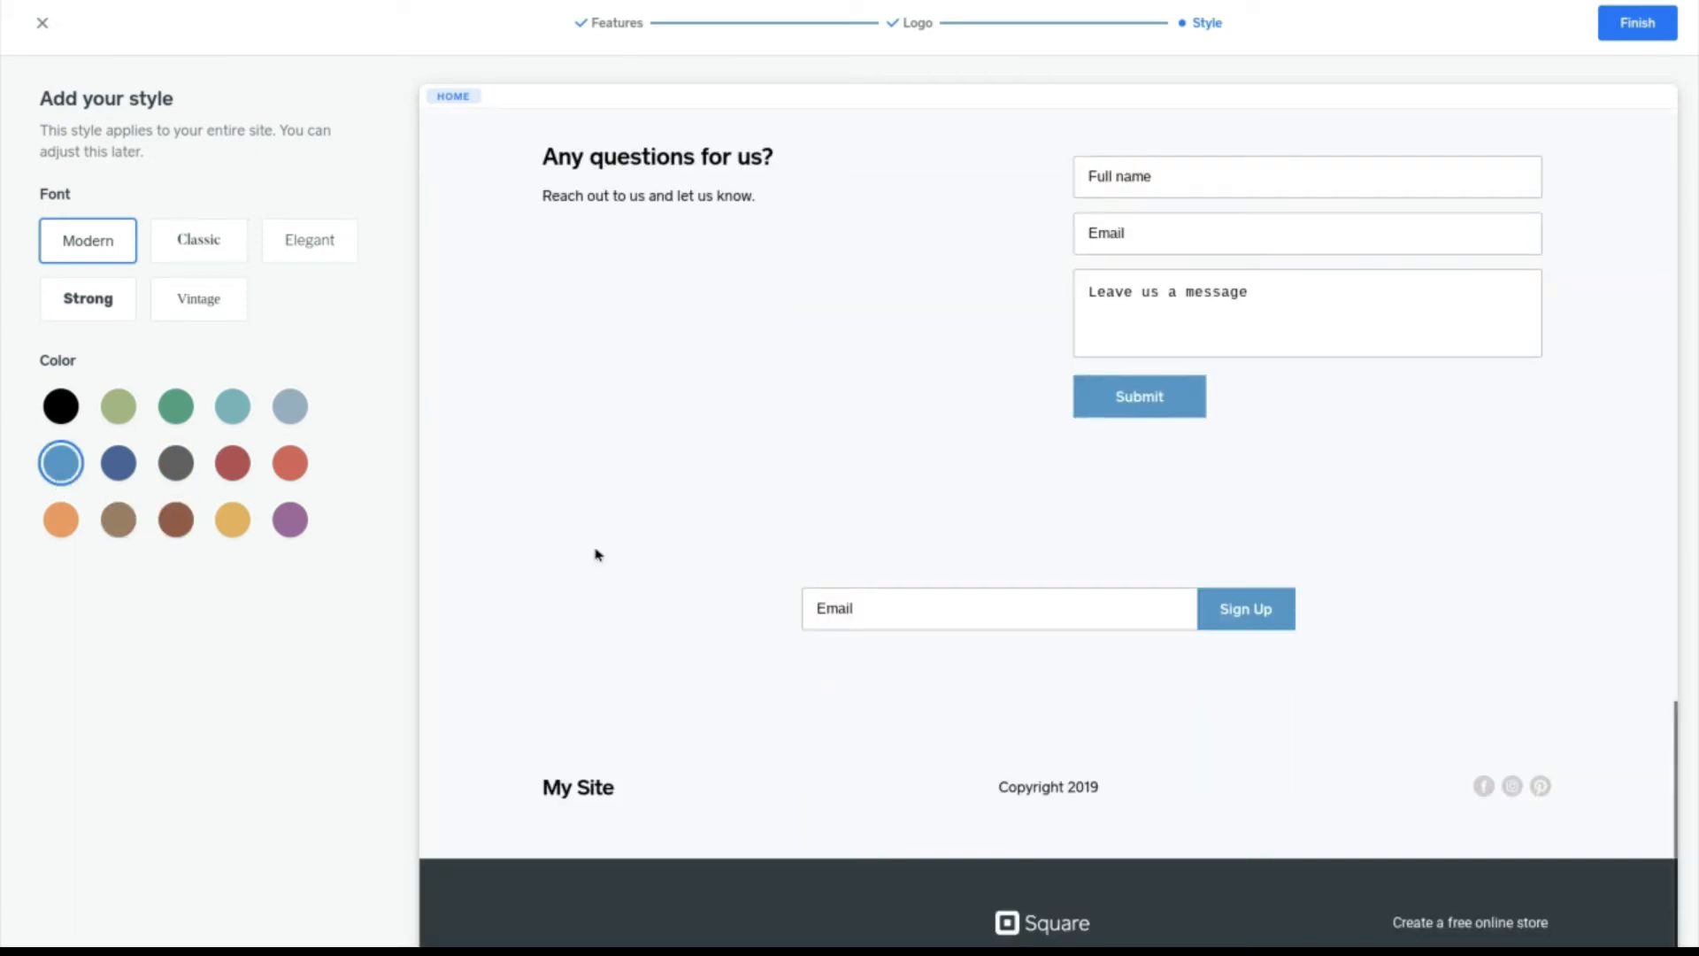
scroll(595, 553, "up", 10)
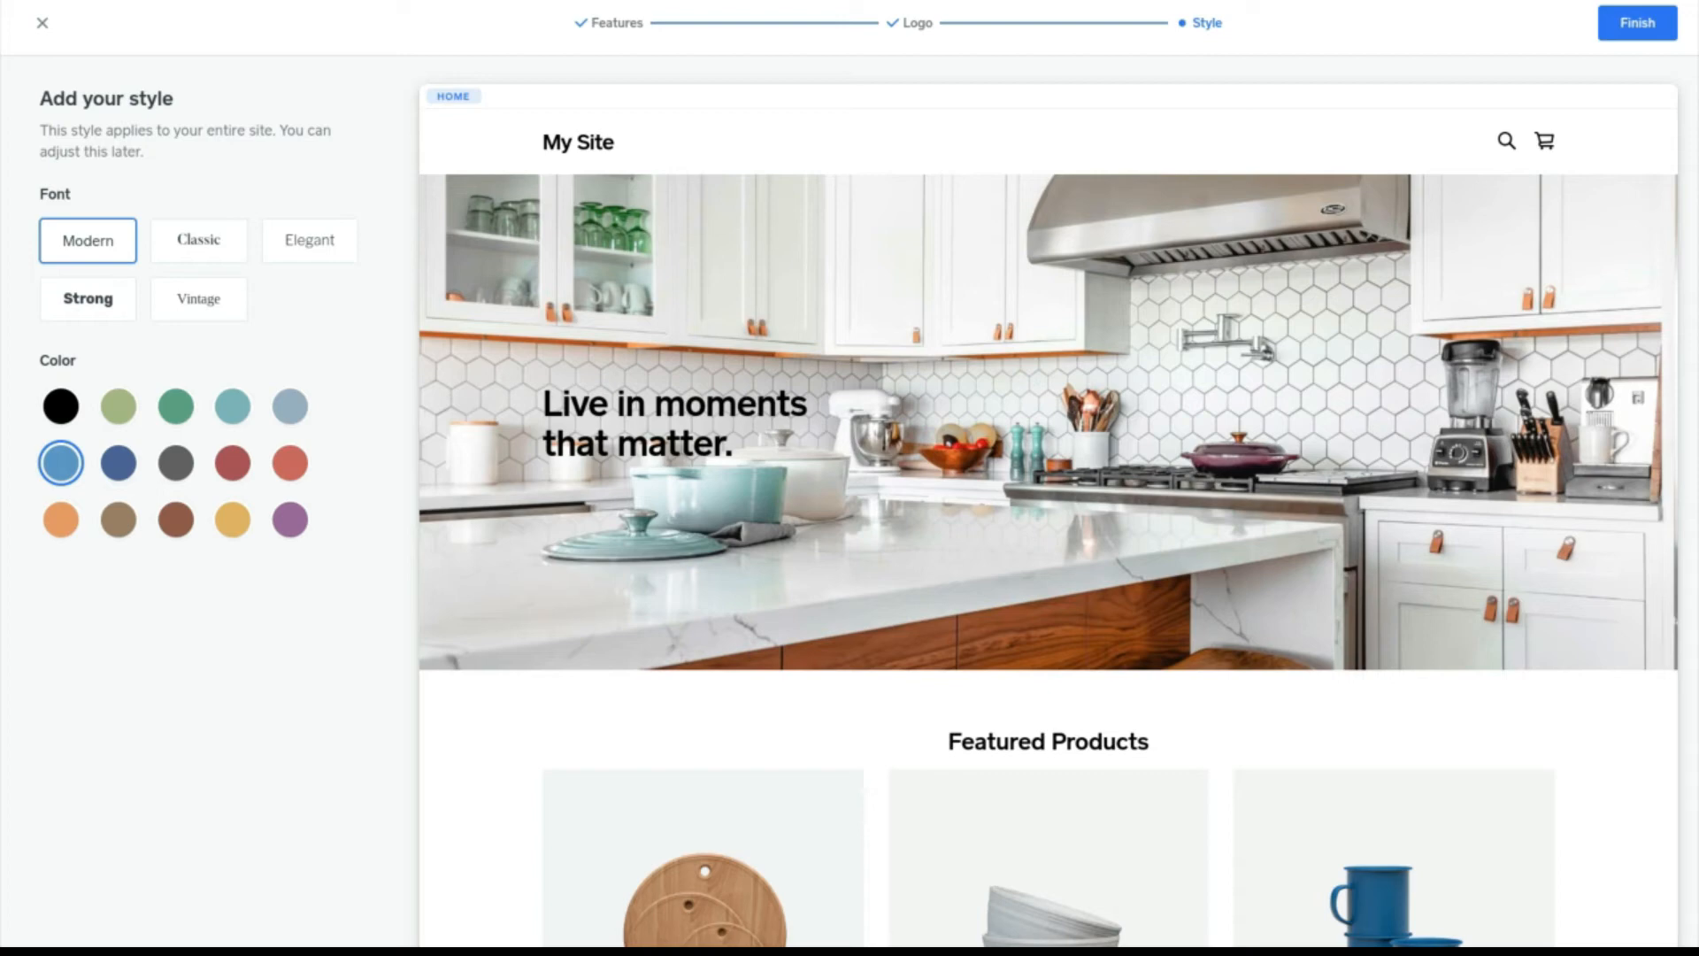
left_click(1619, 33)
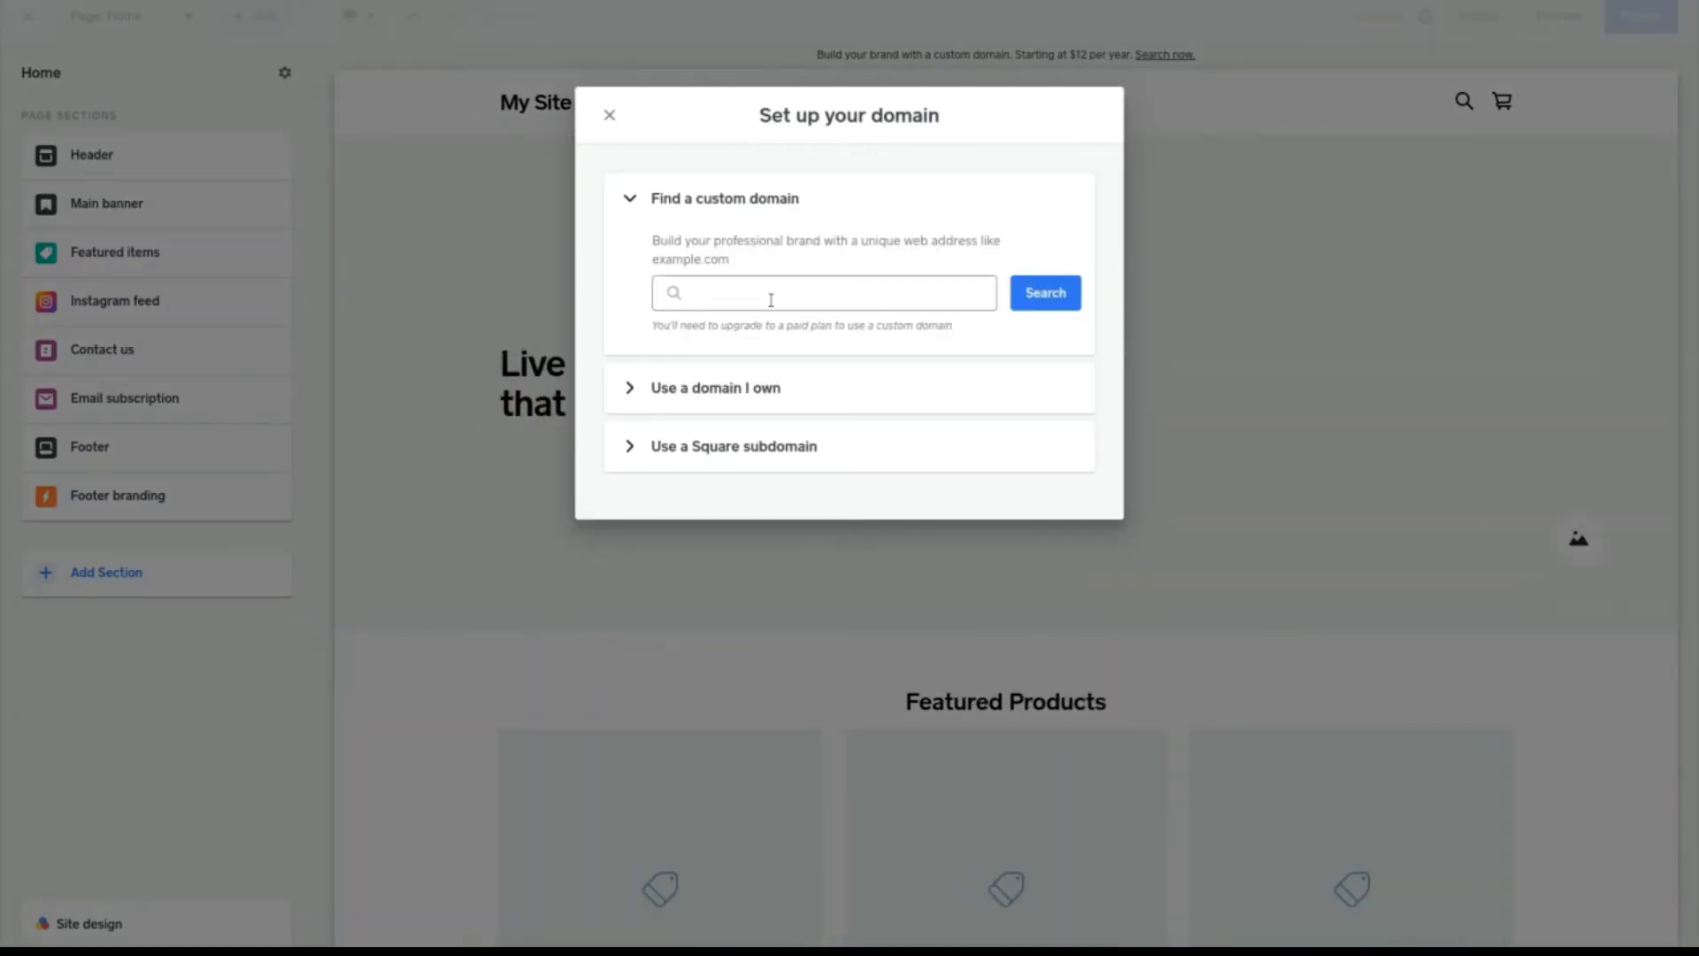
Step: Connect the free Square subdomain momlivingnormally to the site after viewing the other domain options, and close the domain setup
left_click(770, 300)
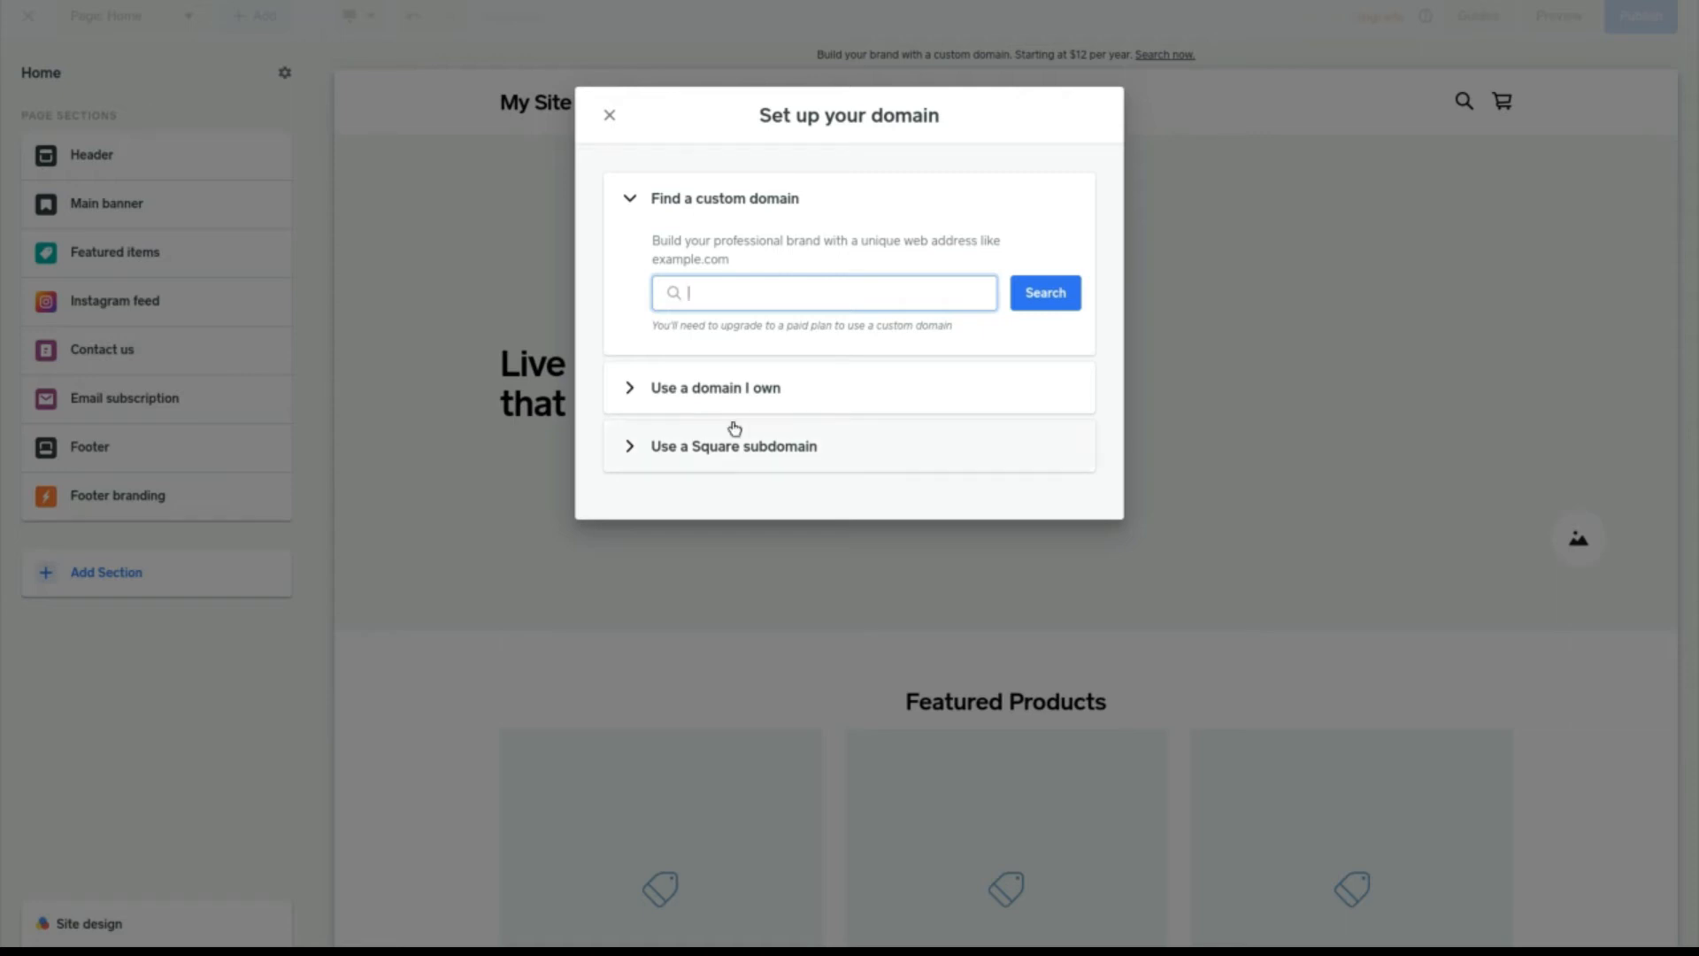
left_click(728, 389)
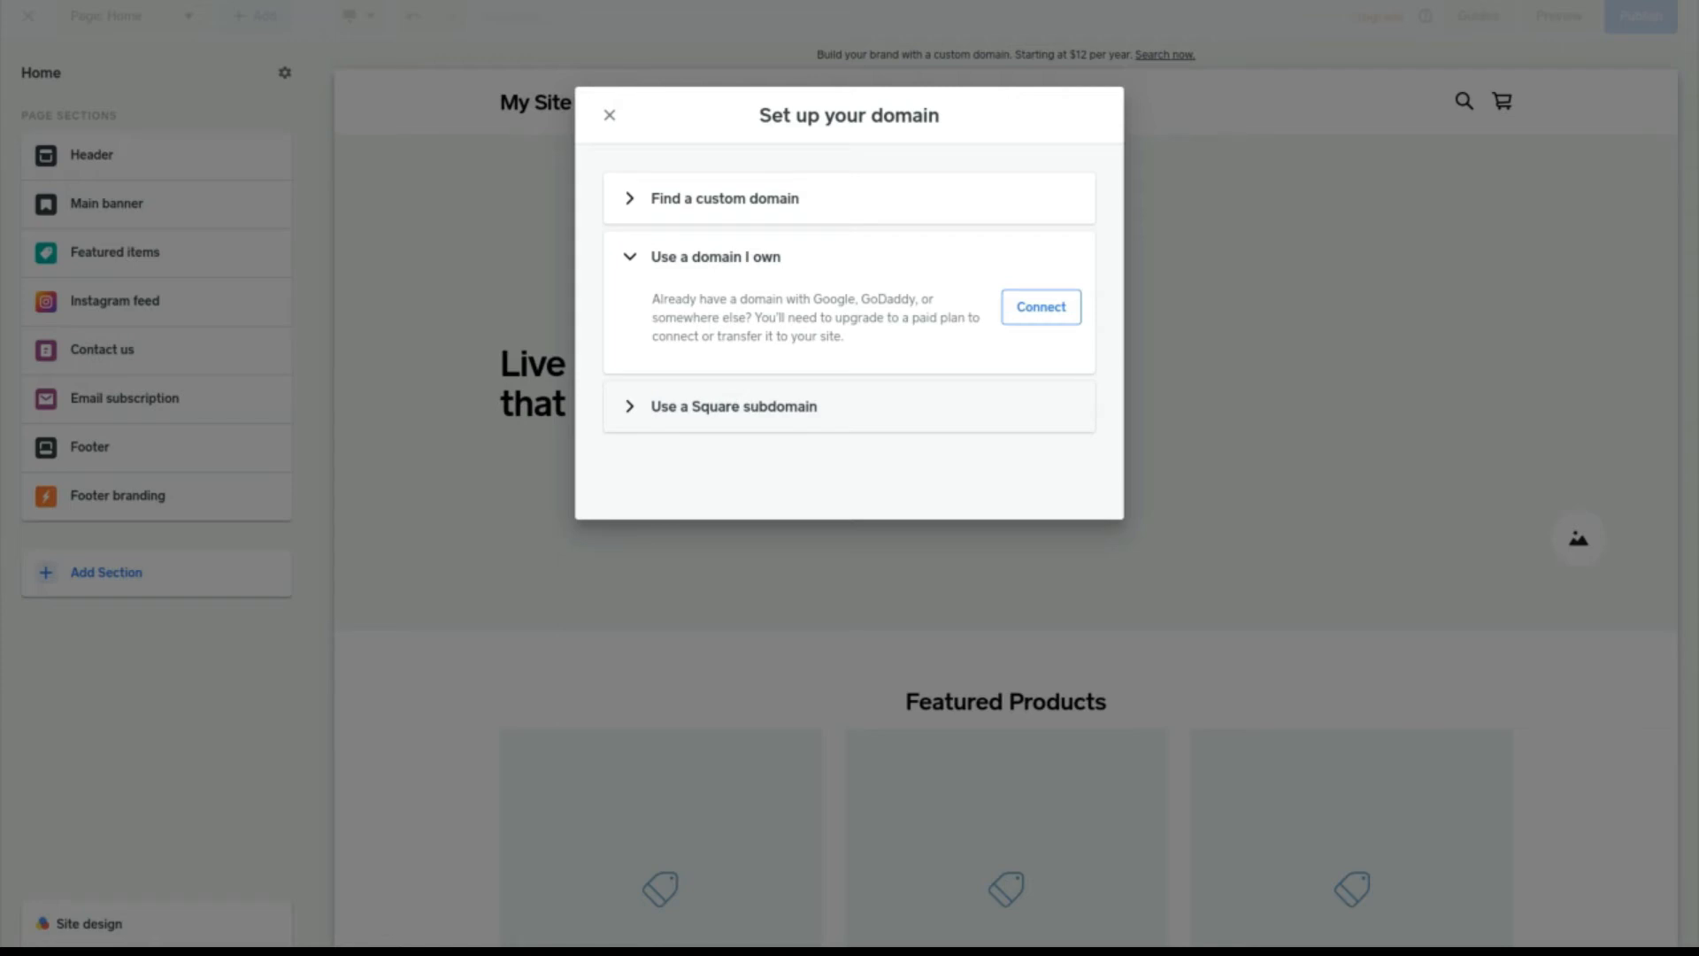
left_click(708, 423)
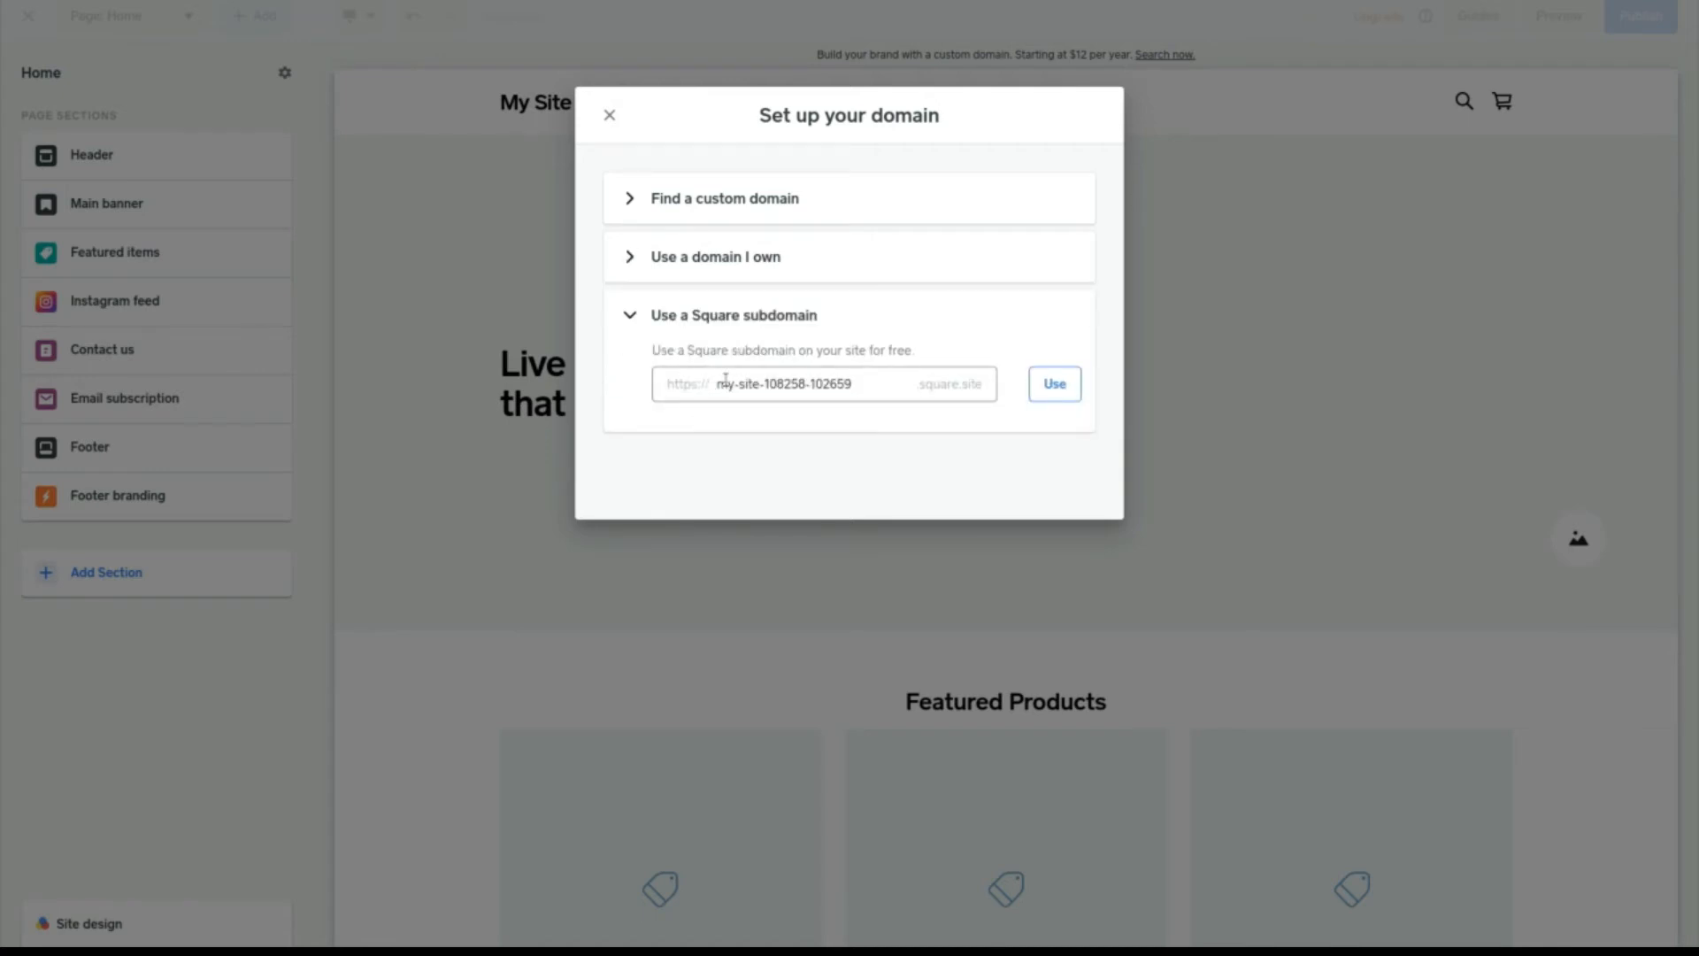
left_click(737, 387)
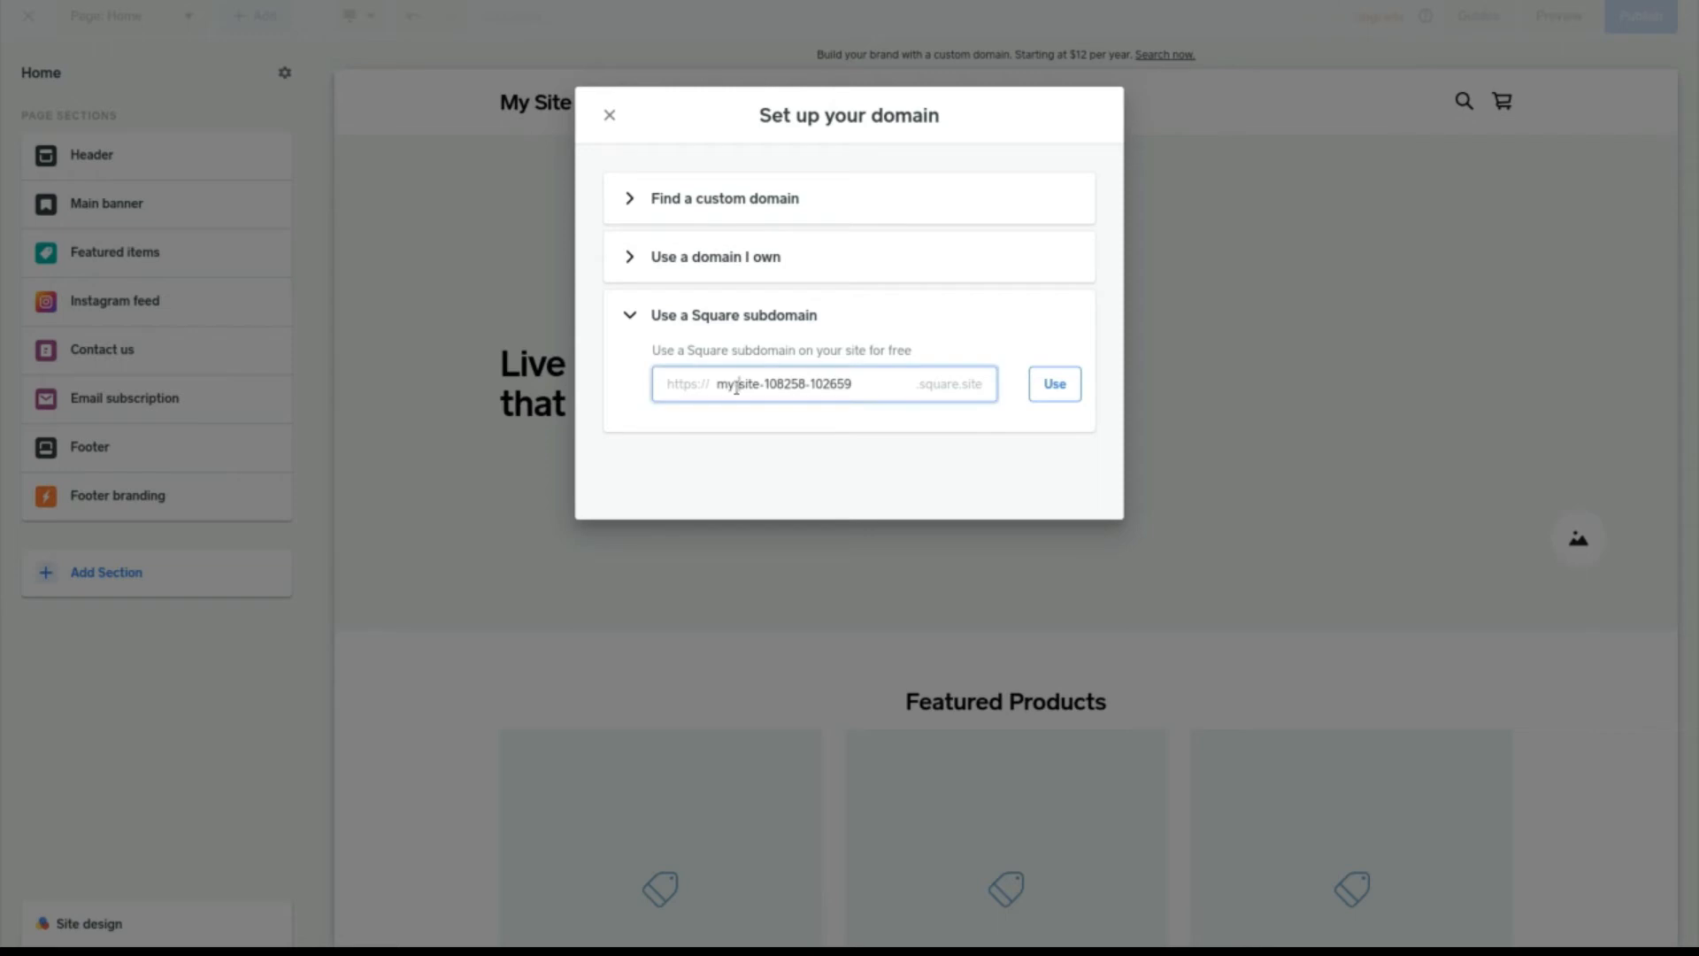
key("ctrl+a")
type("momlivingnormally")
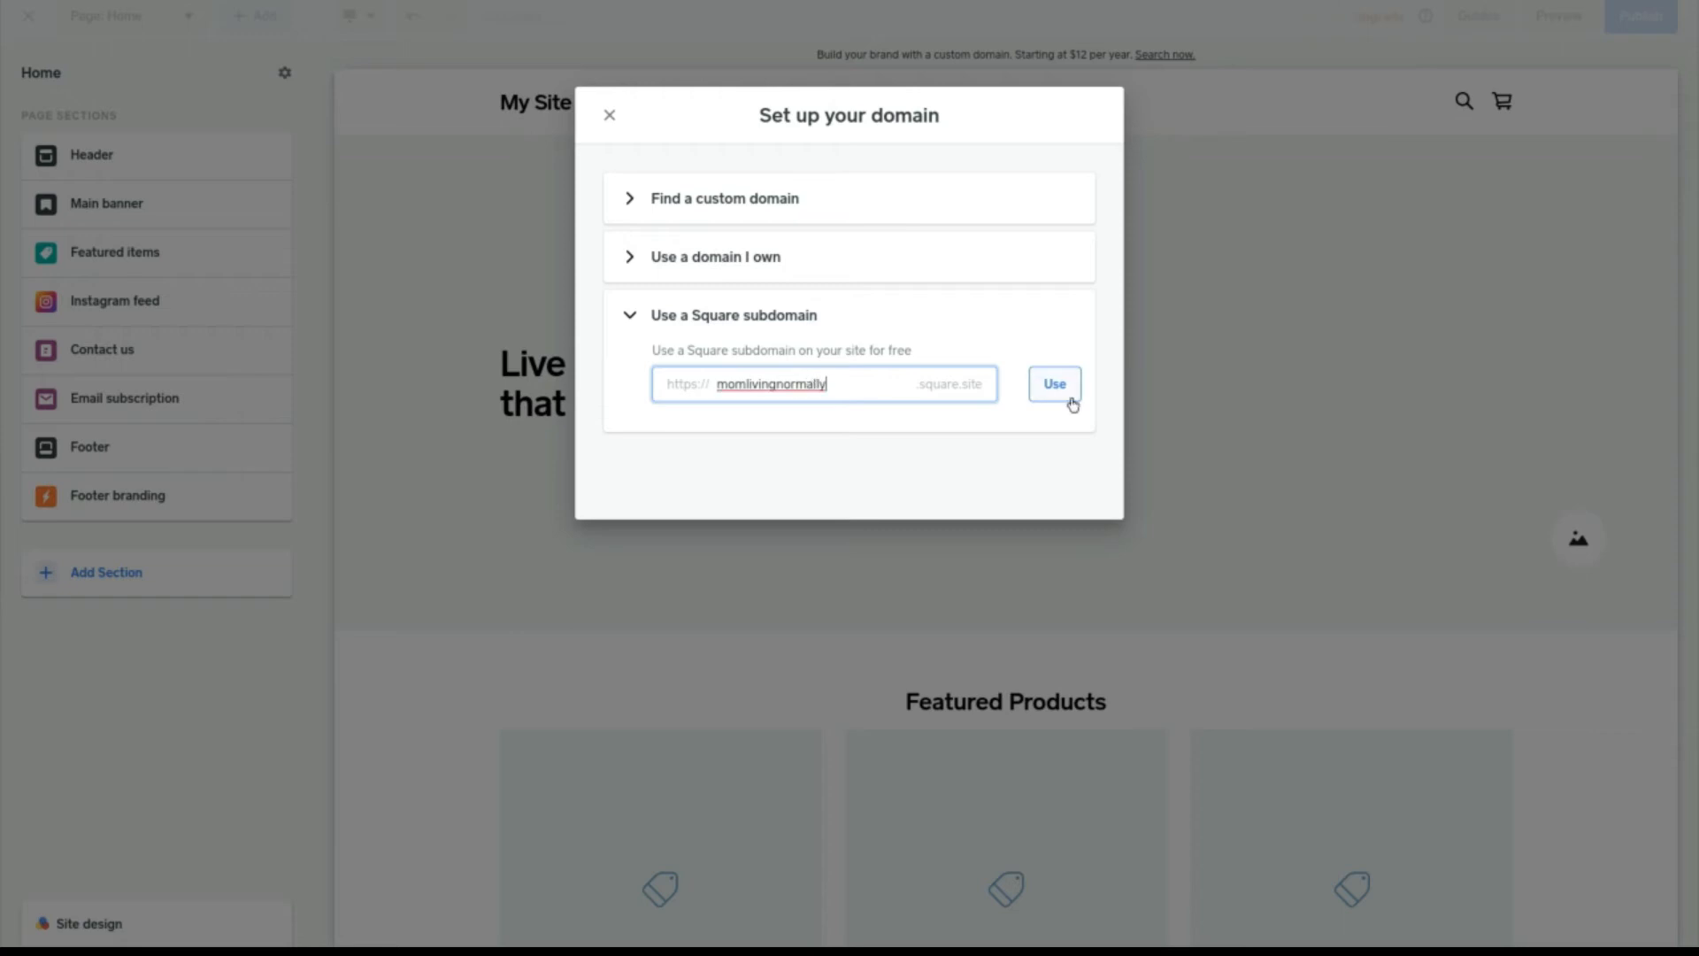
left_click(1064, 397)
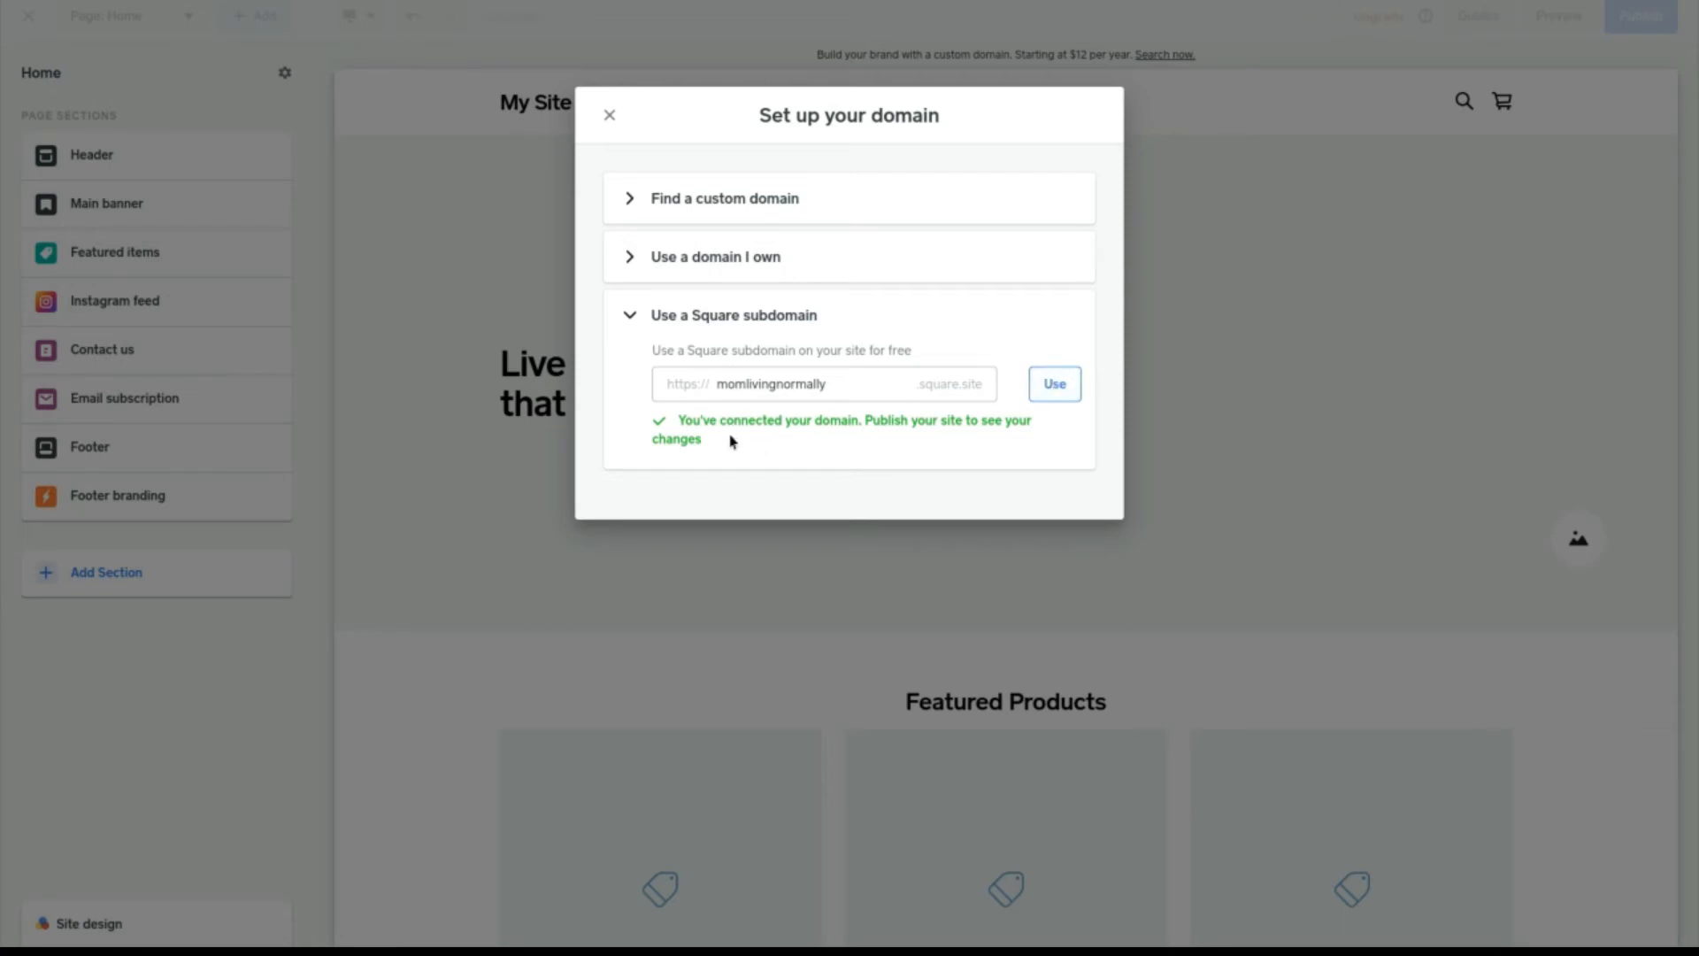
left_click(609, 116)
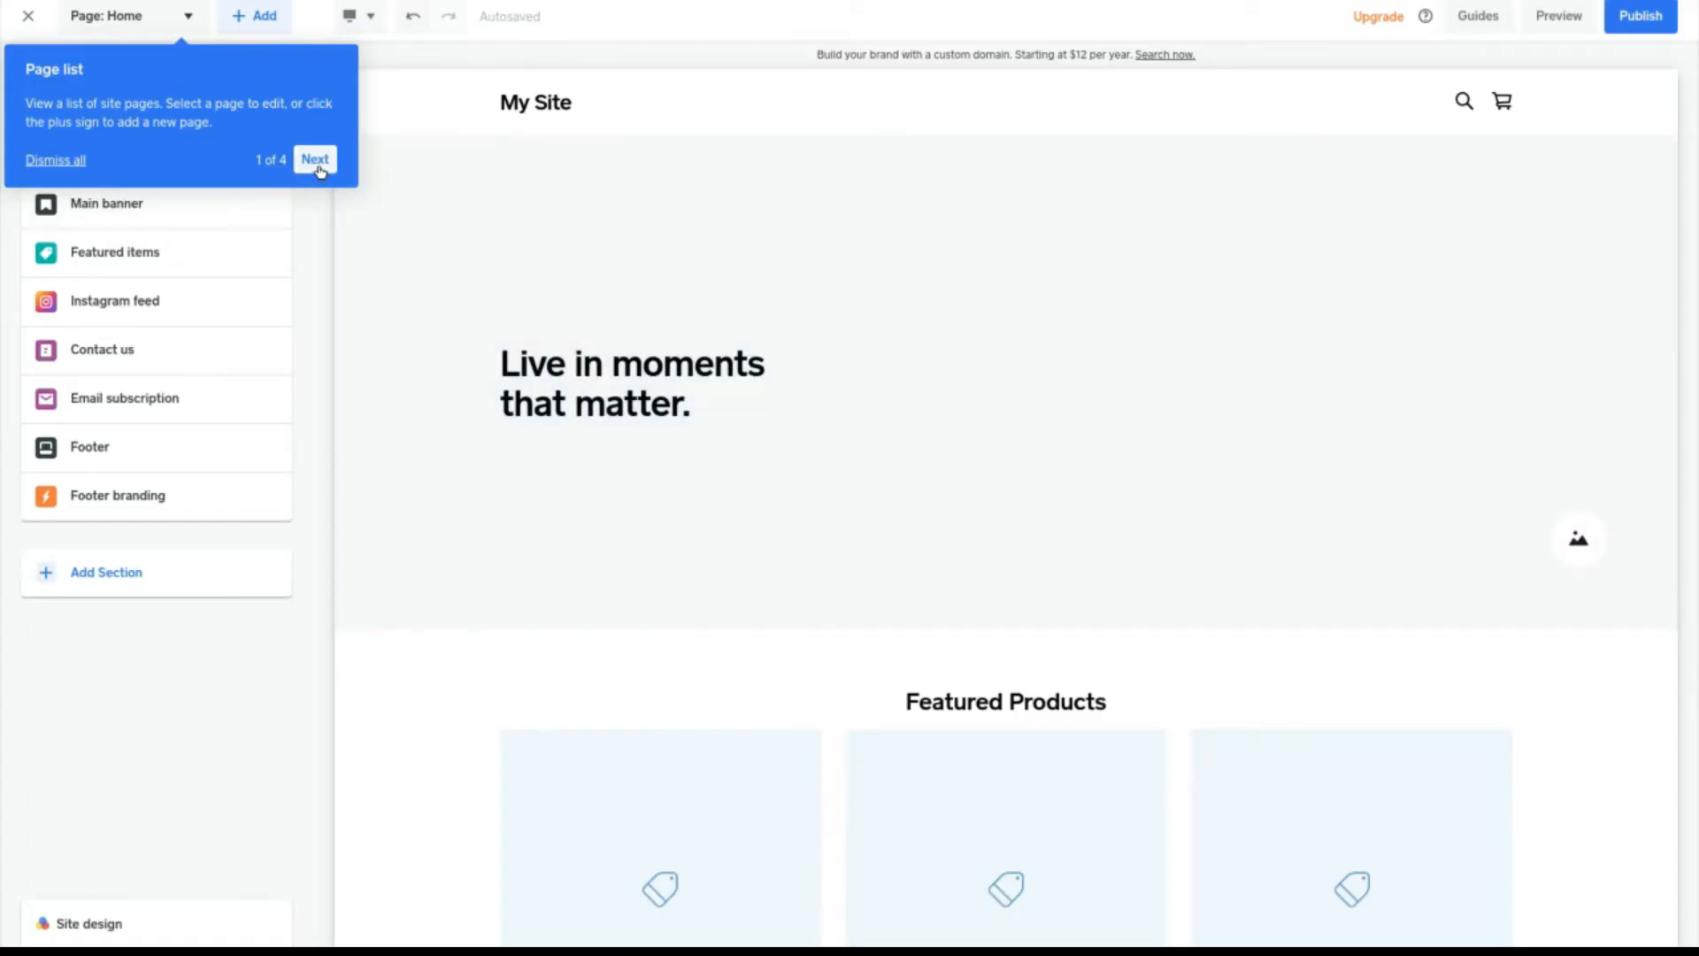
Step: Look over the home page in the site editor, open the page list and advance the tour to its second tip
scroll(820, 319, "down", 15)
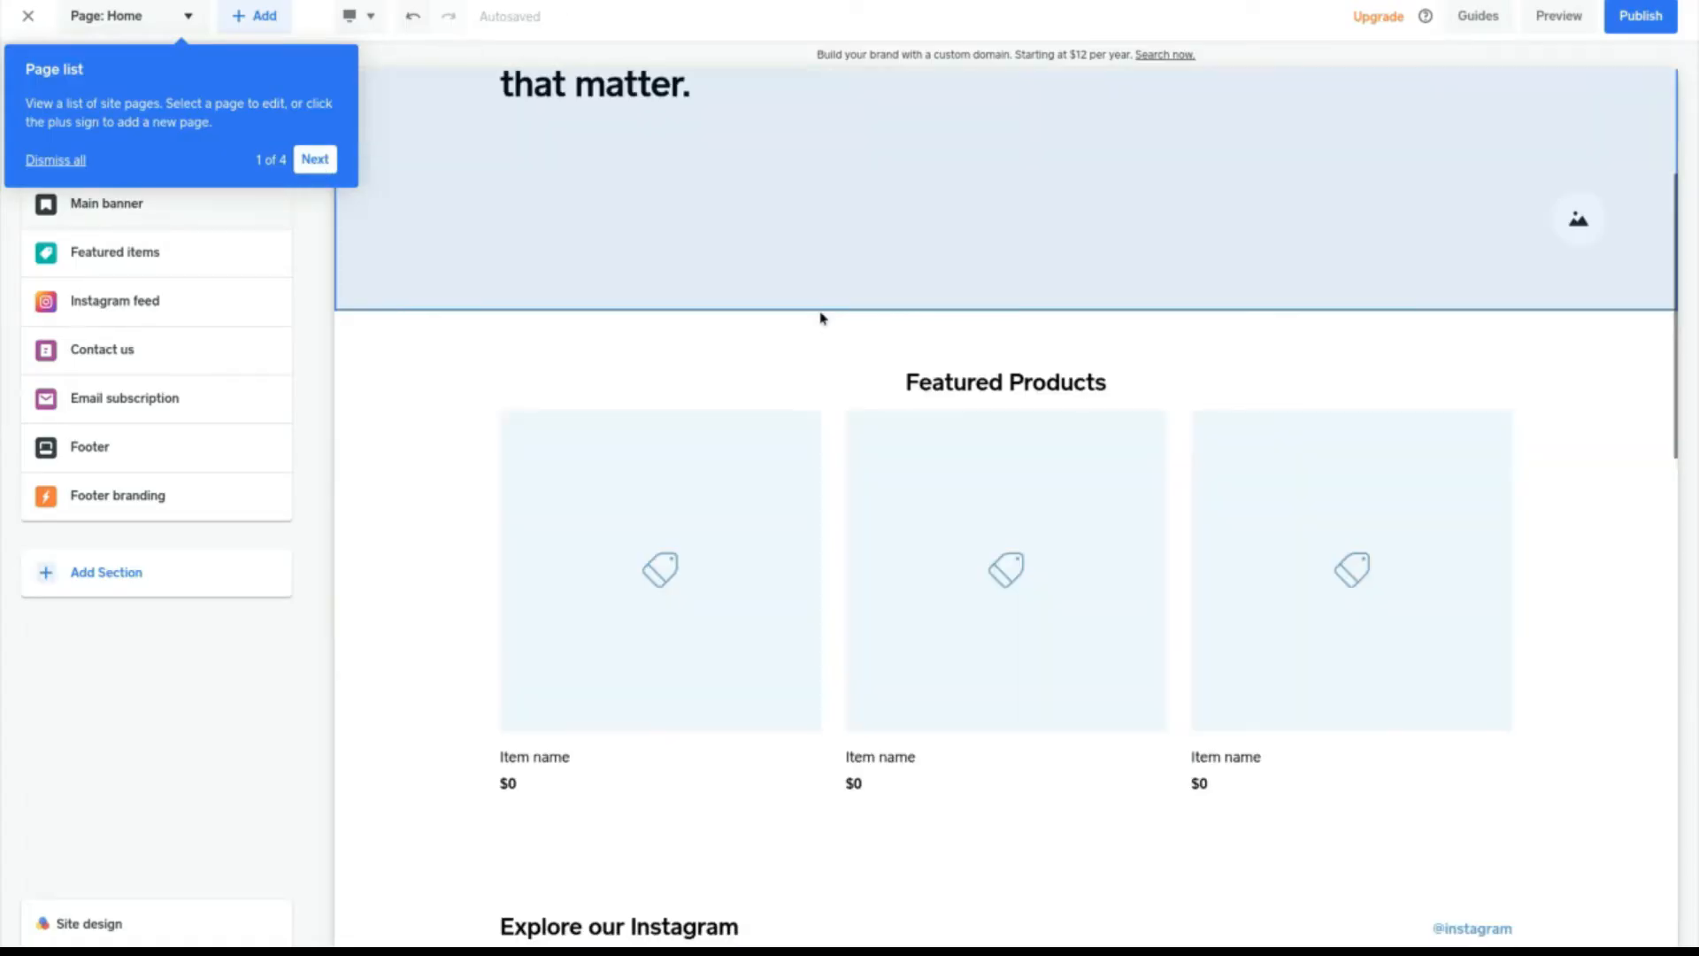
scroll(819, 319, "down", 3)
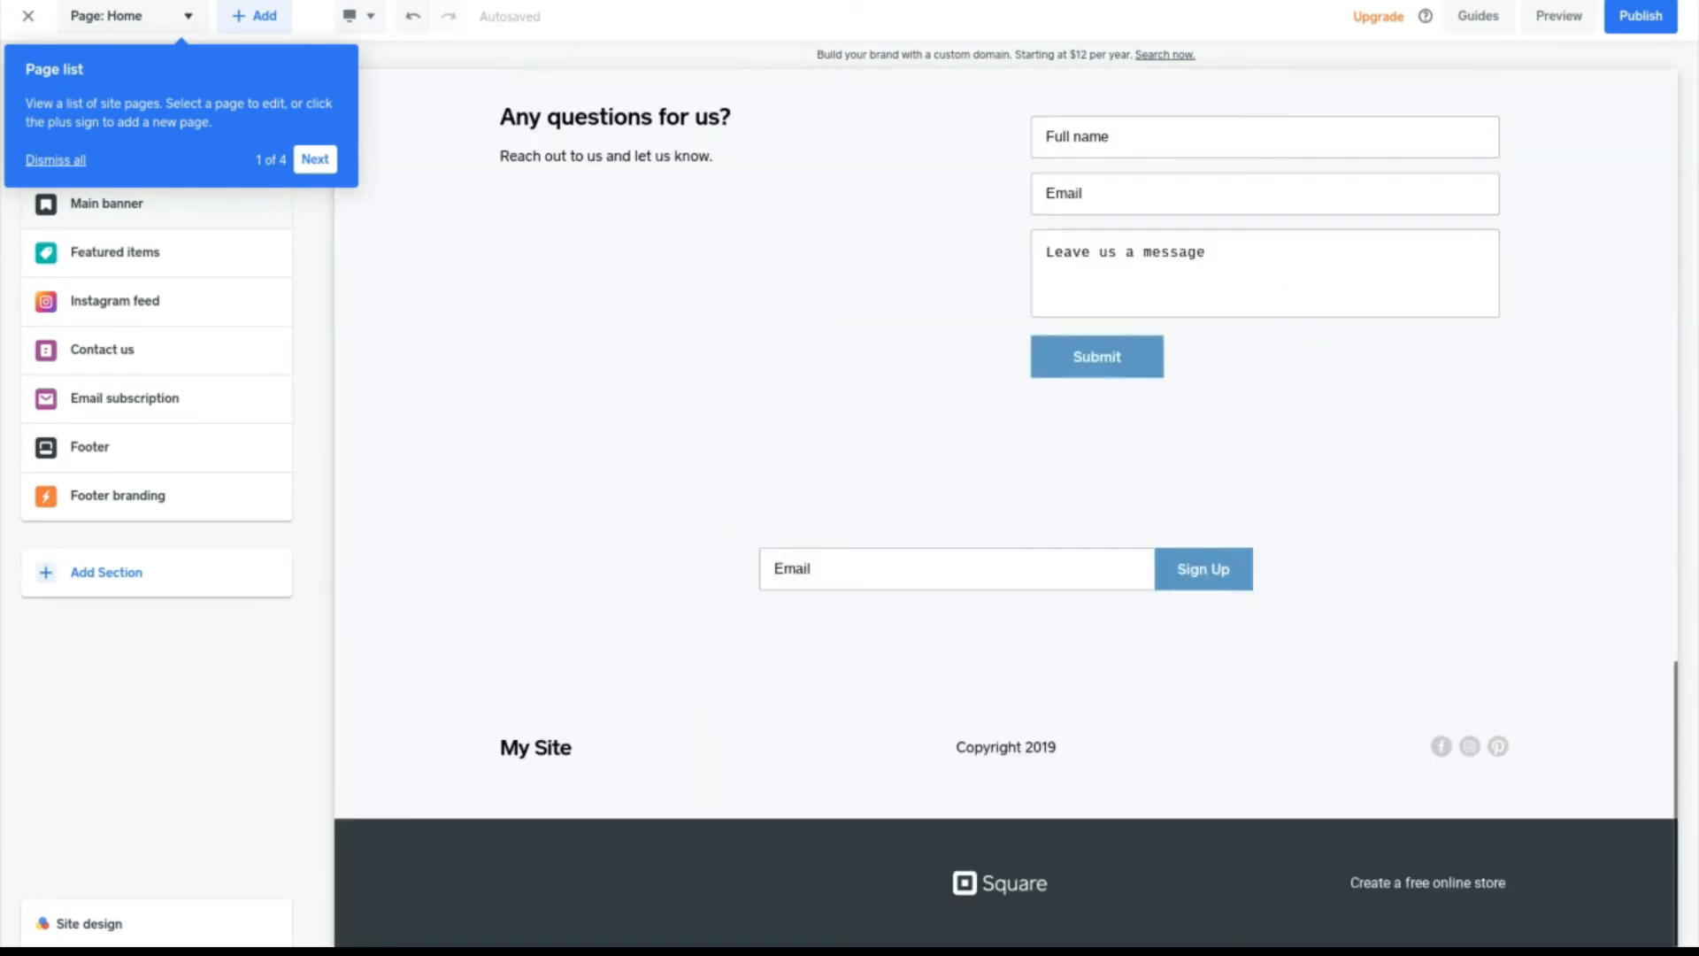
scroll(819, 318, "up", 15)
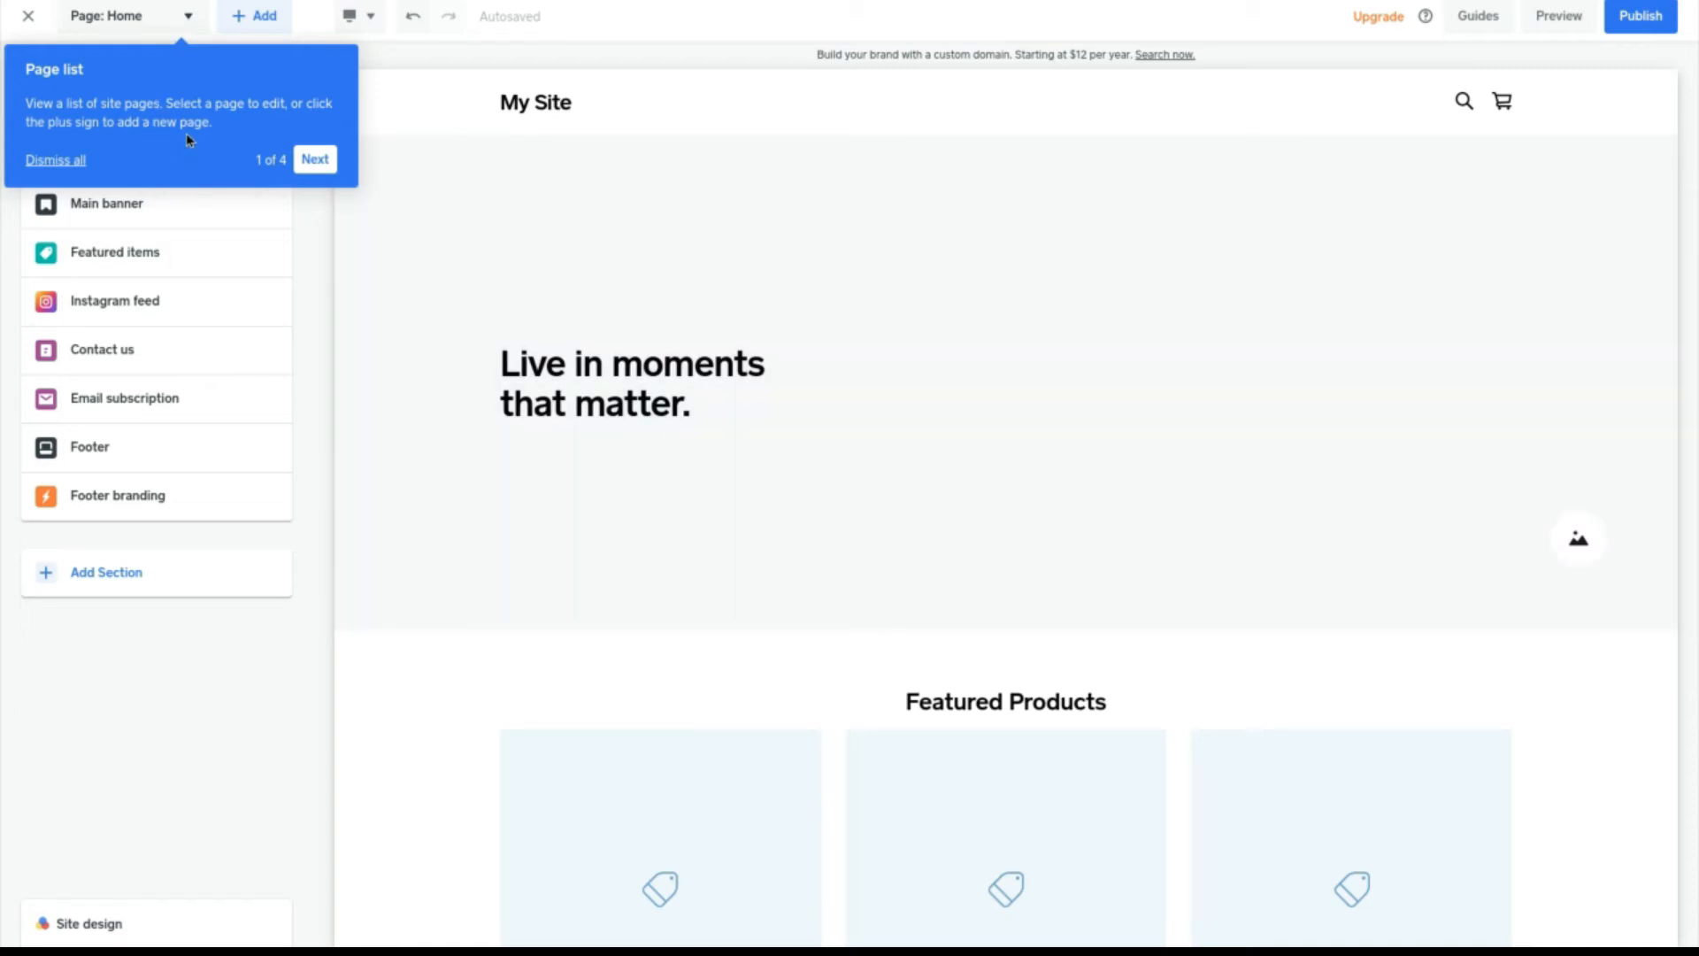
left_click(184, 17)
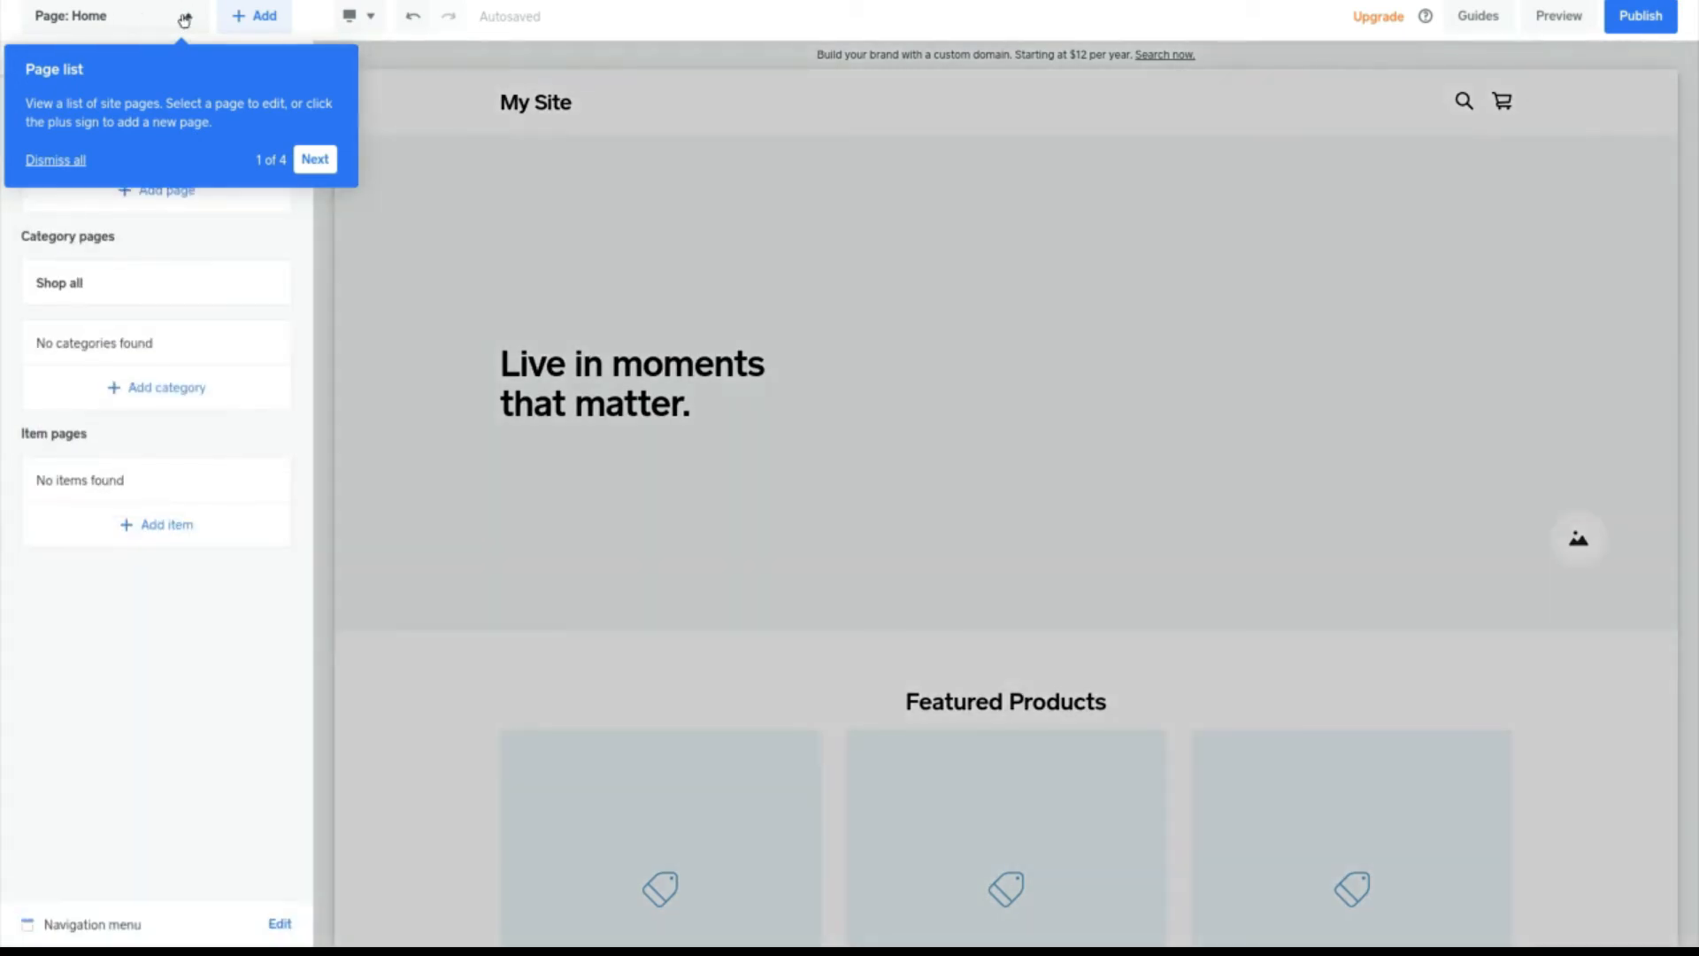
left_click(184, 18)
left_click(314, 159)
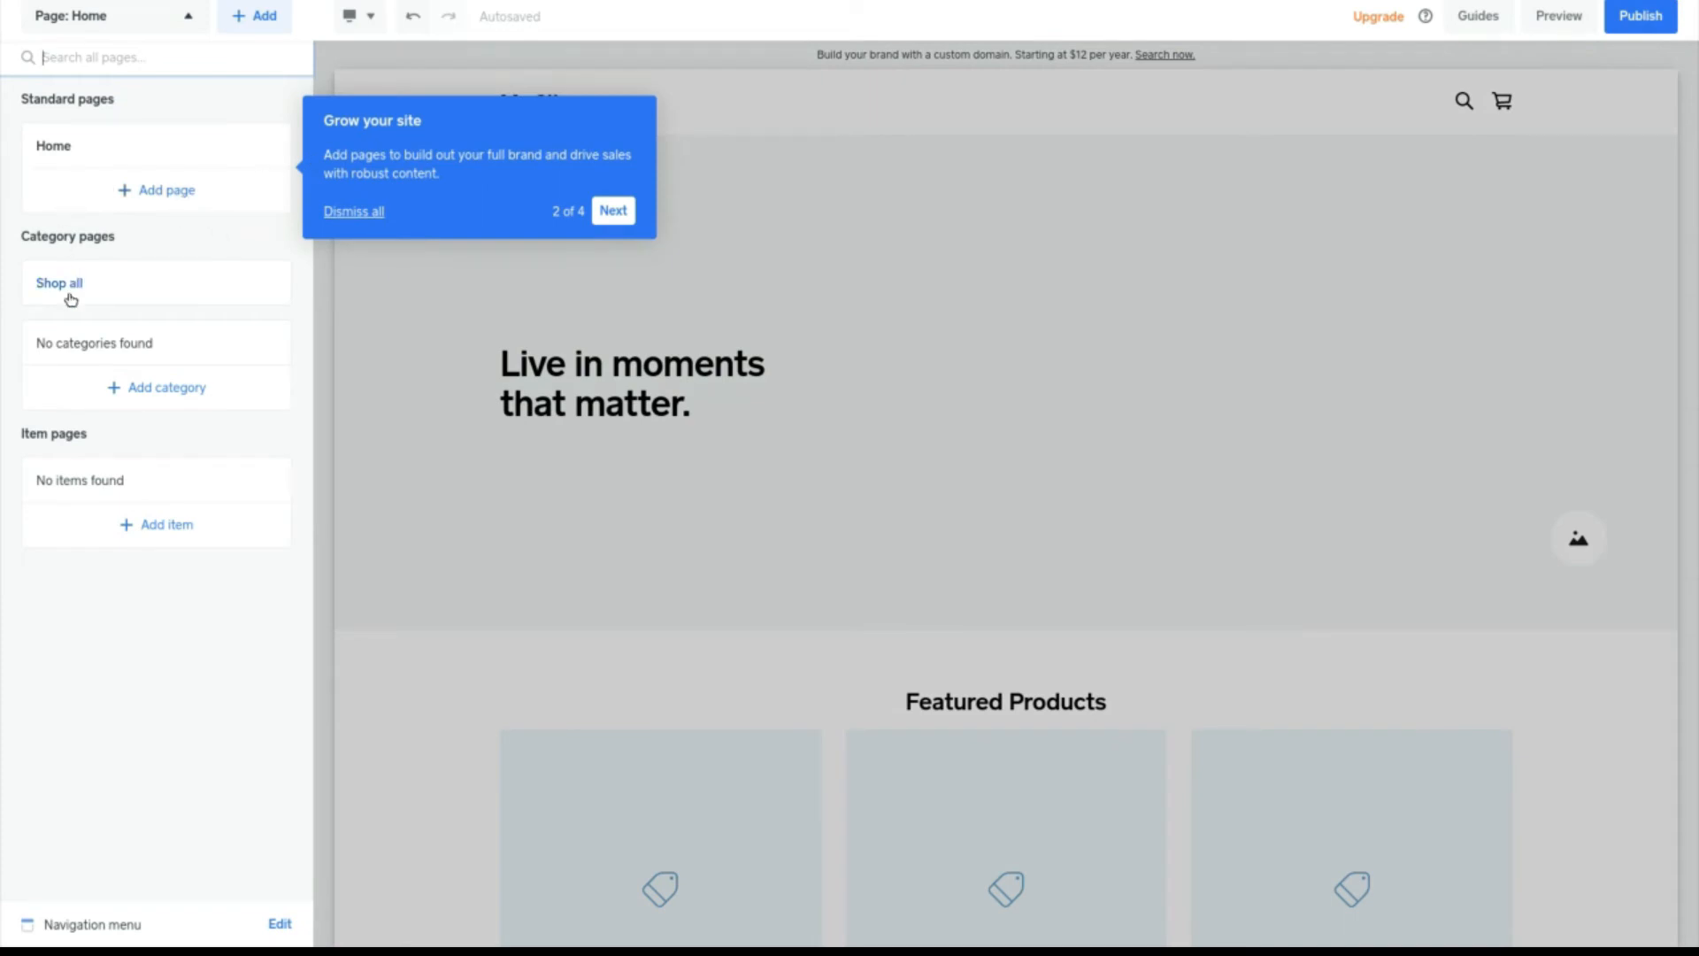
Step: Go through the remaining editor tour tips on site styles and page sections and finish the tour
left_click(613, 211)
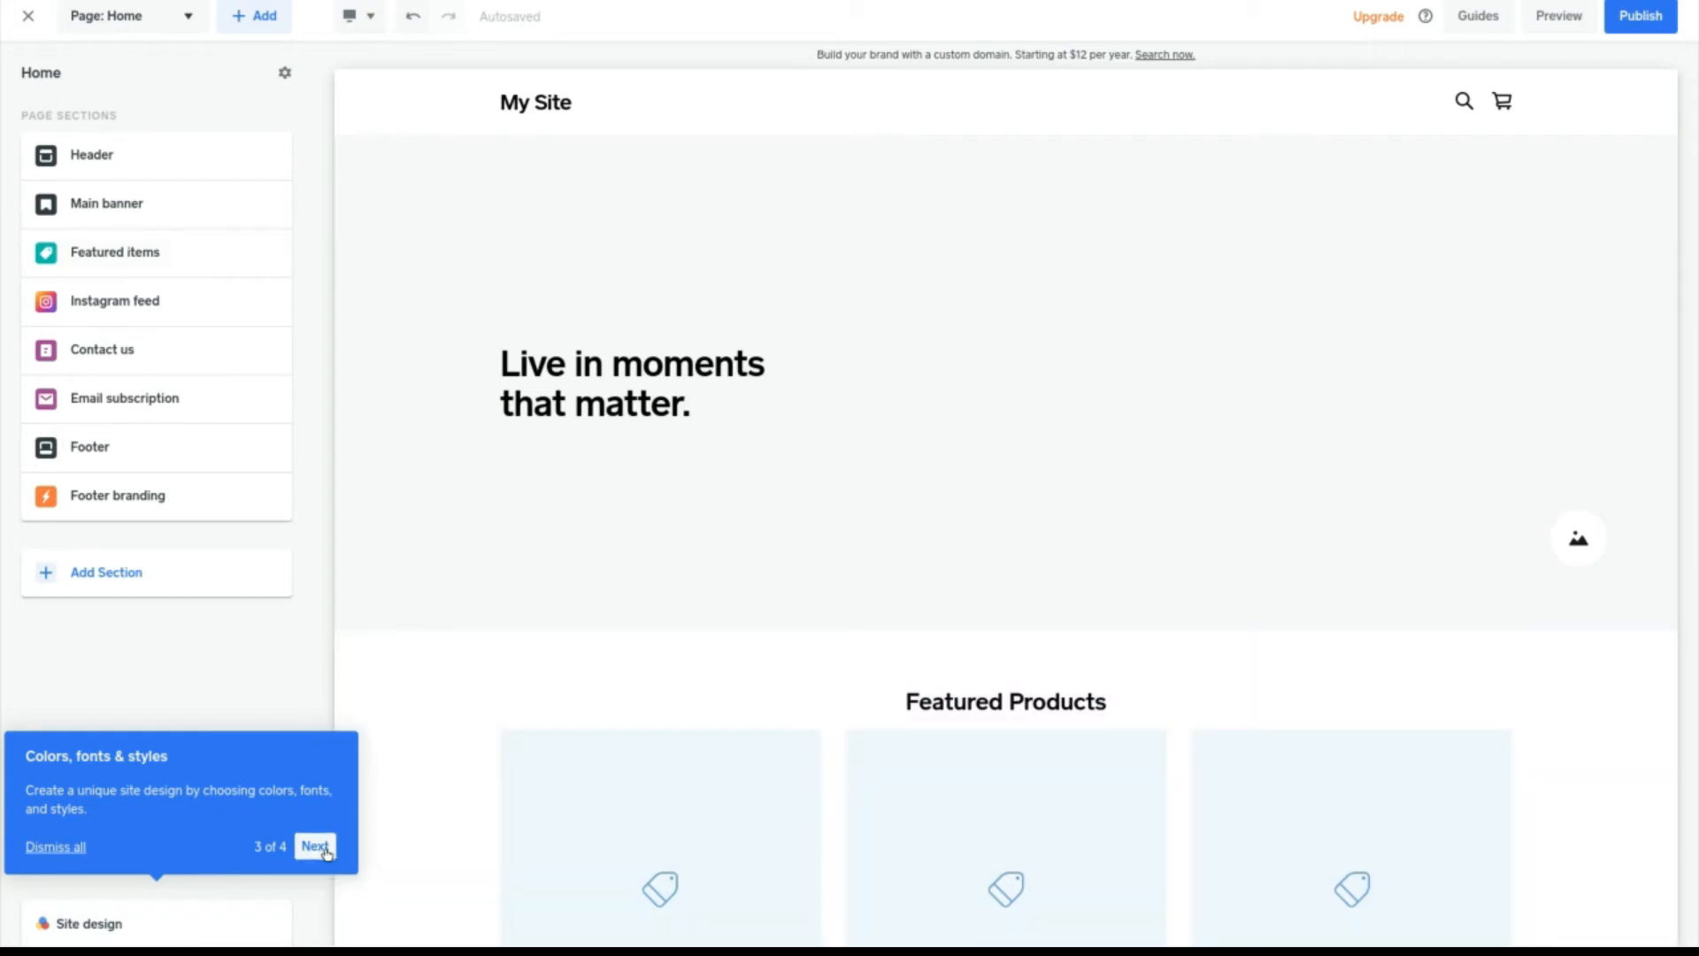
left_click(323, 849)
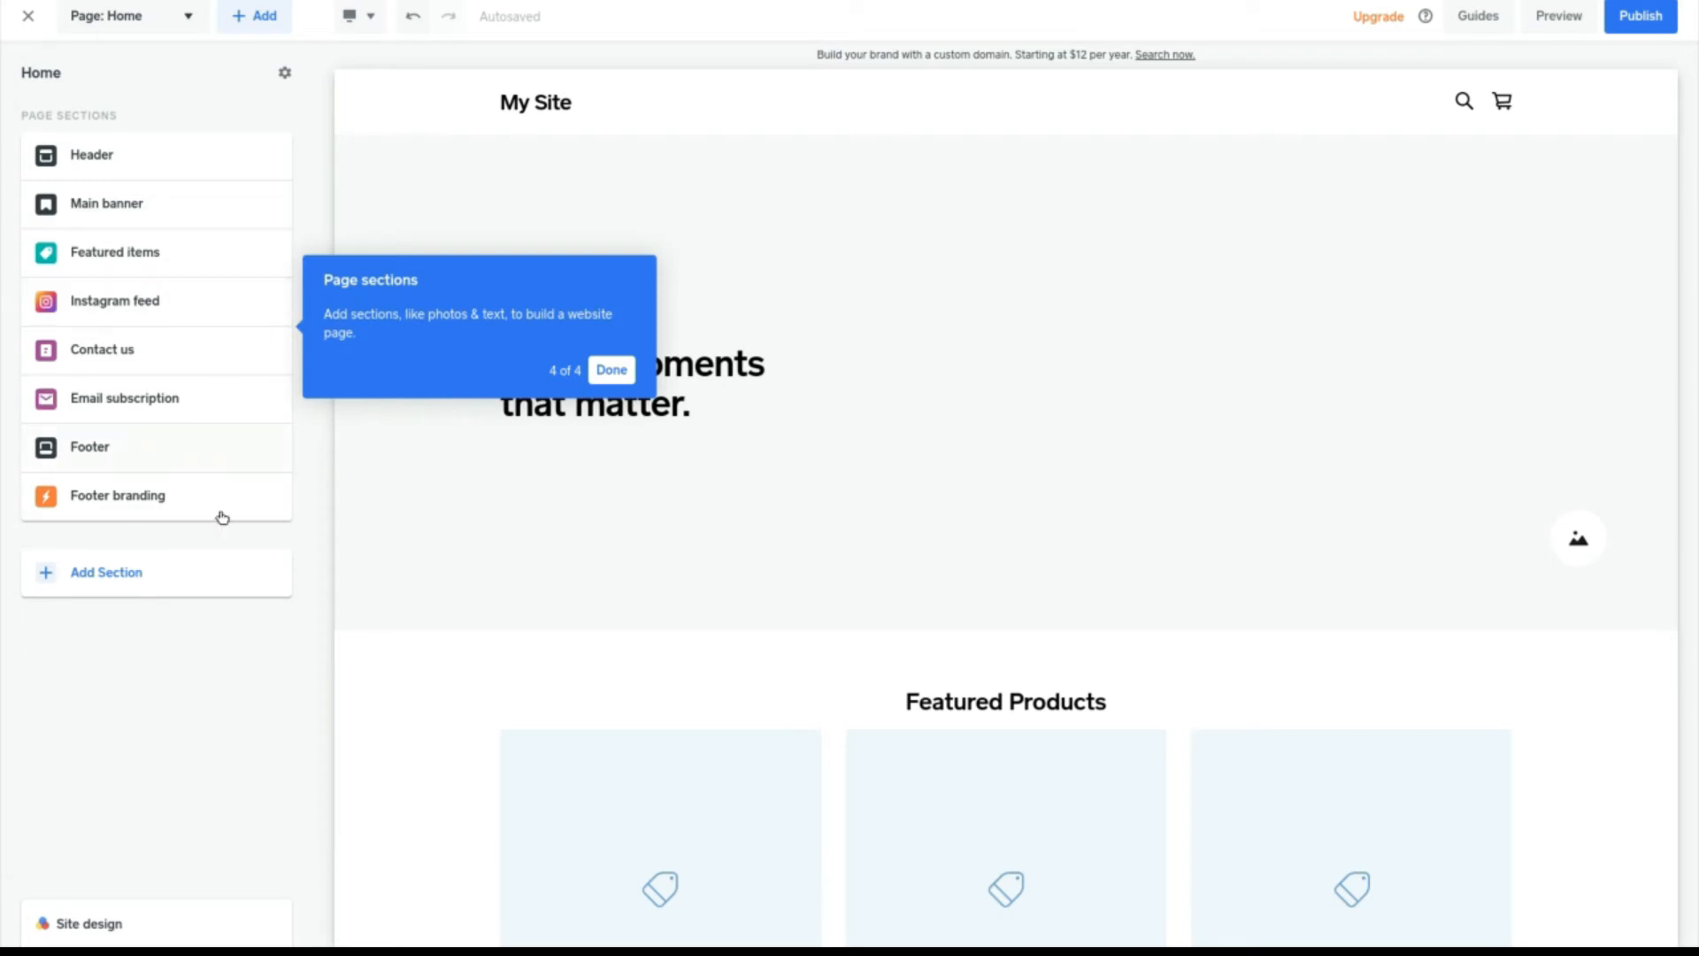
left_click(612, 370)
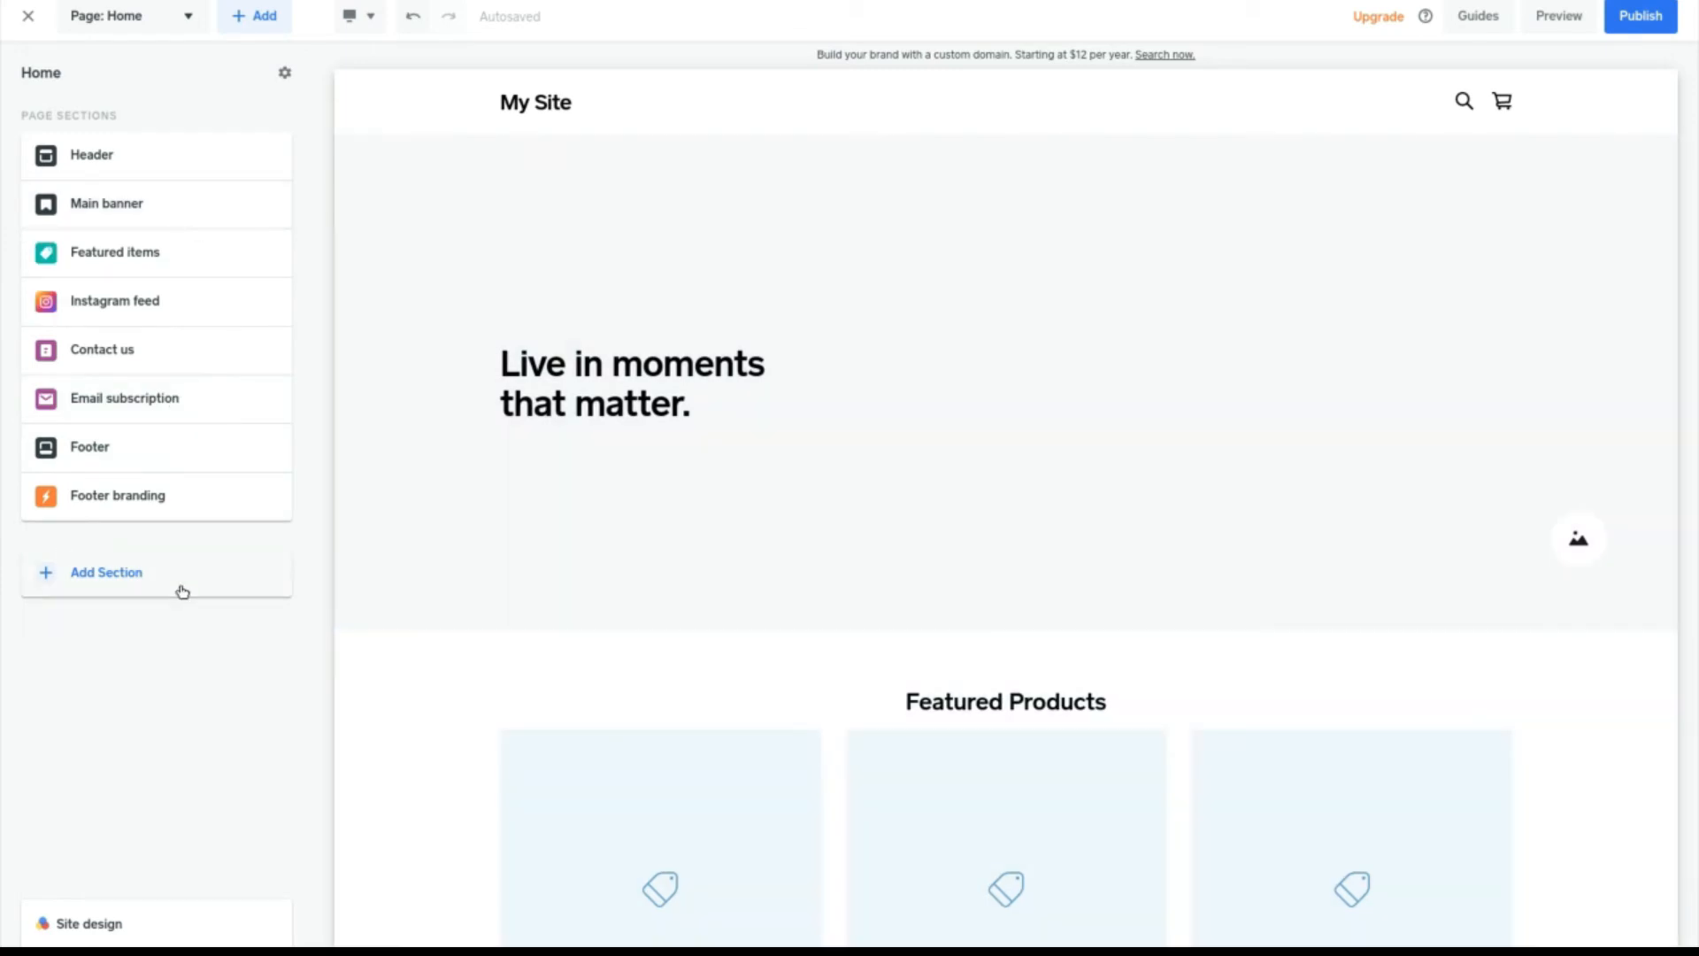
Step: Browse the section types that can be added to the home page and leave the list without adding one
left_click(180, 589)
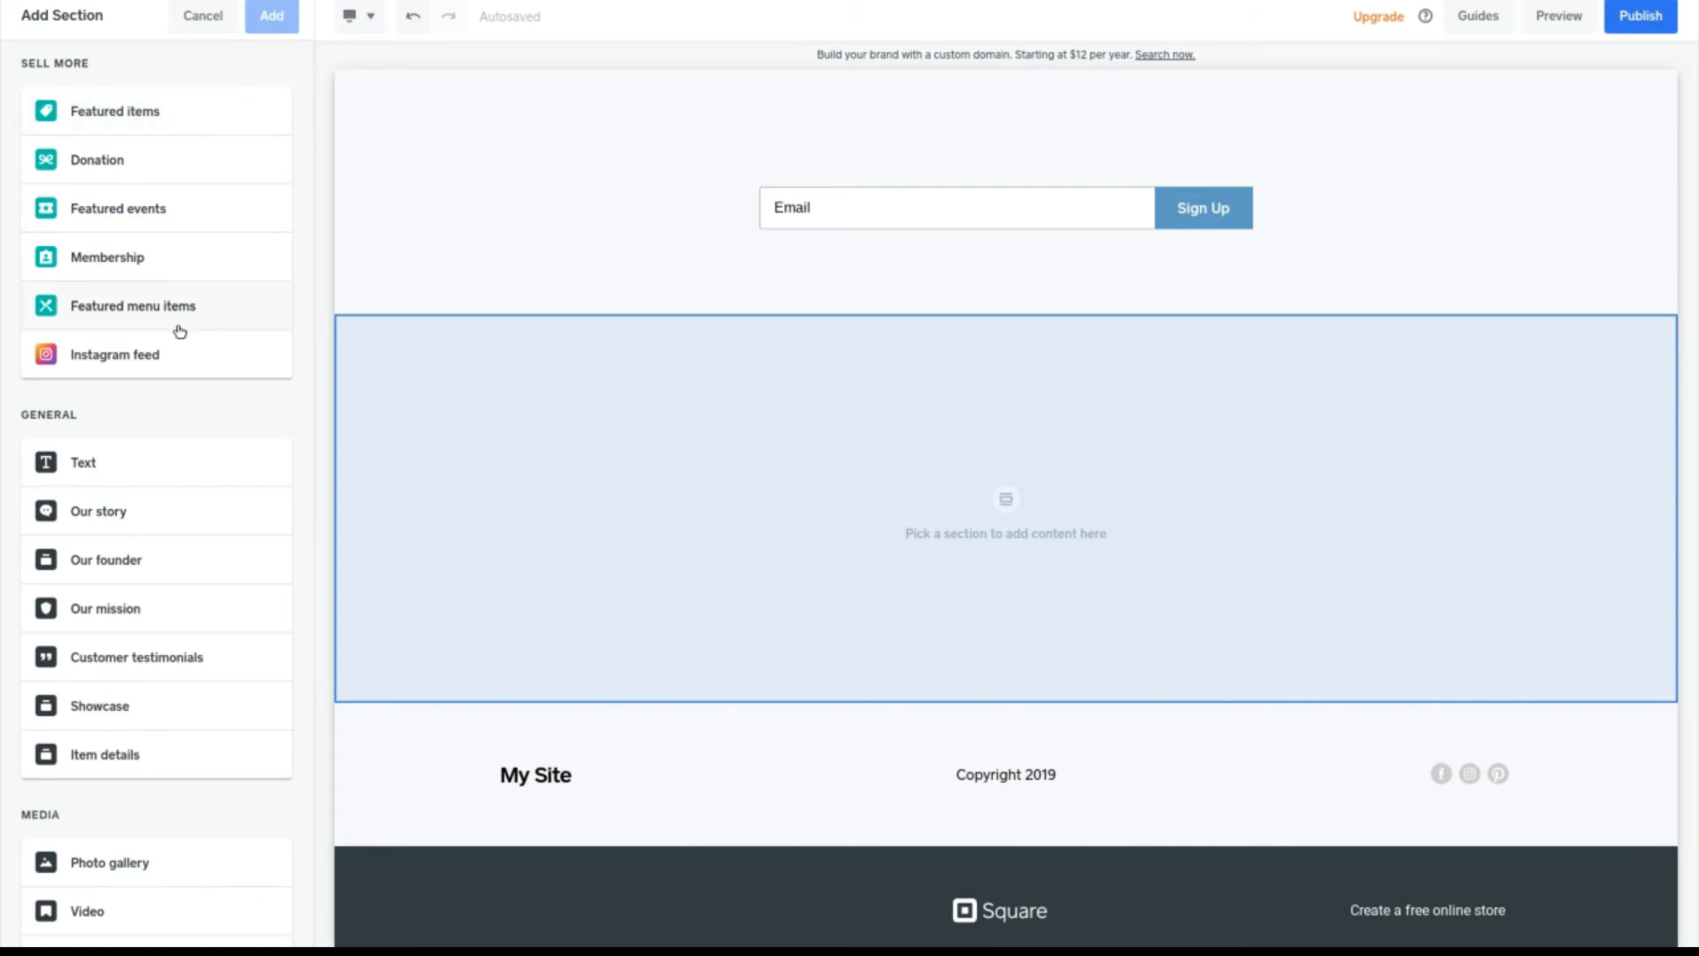
scroll(163, 194, "down", 3)
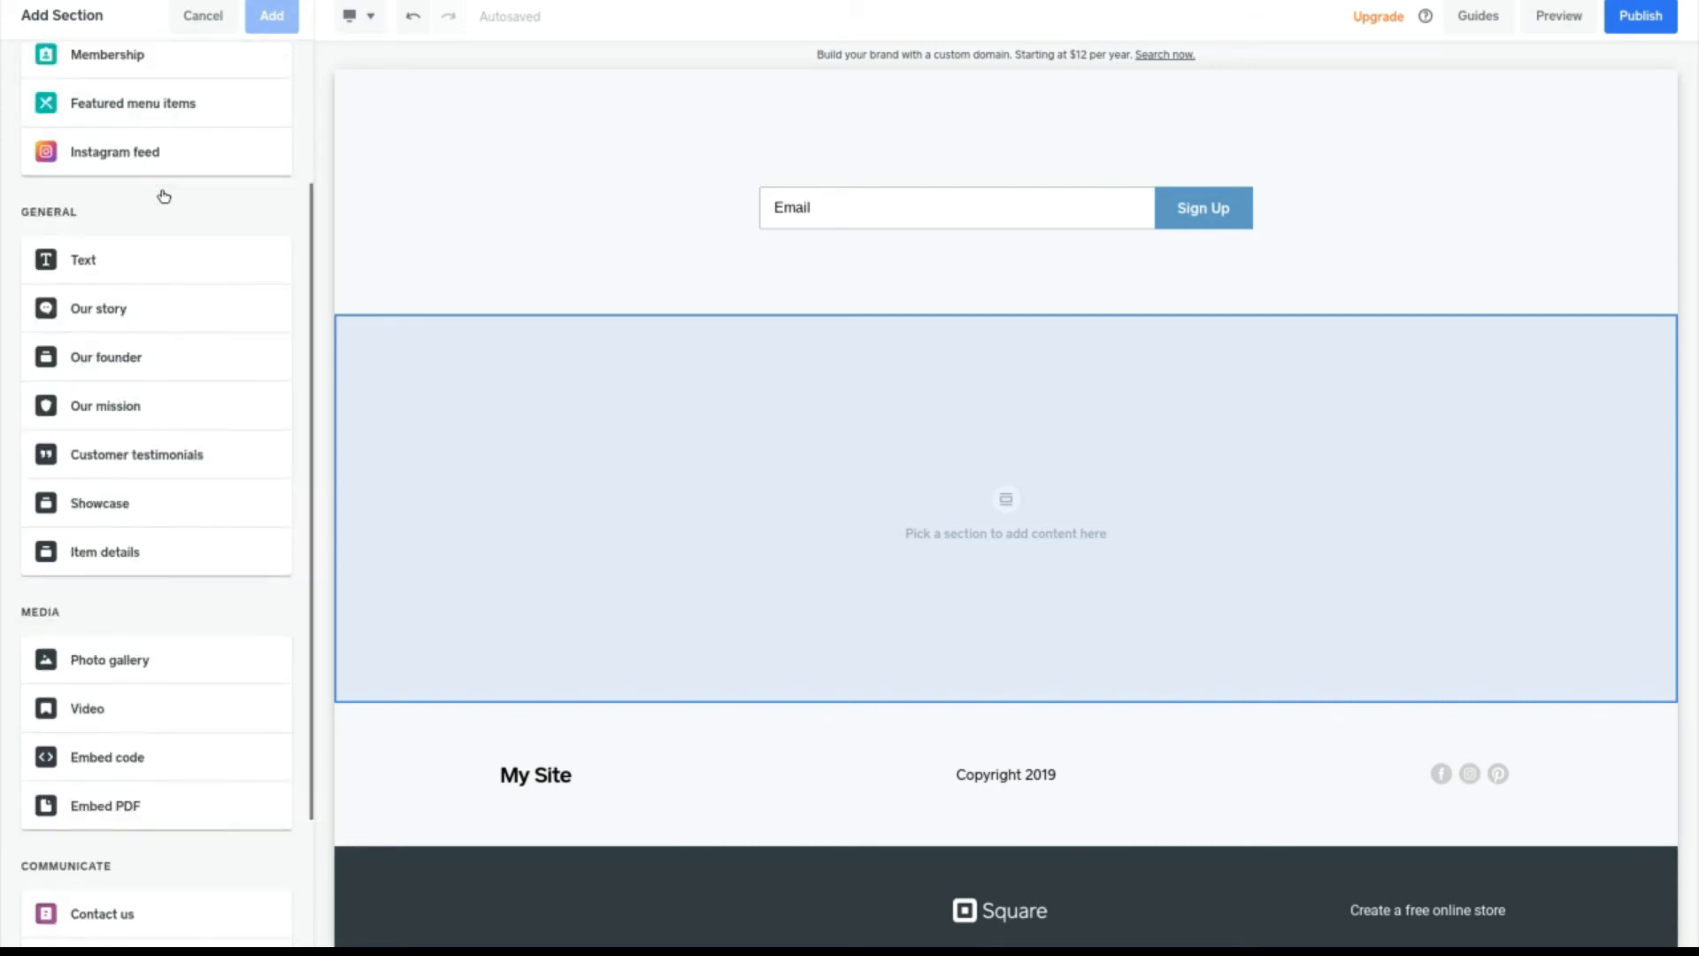
scroll(163, 497, "down", 1)
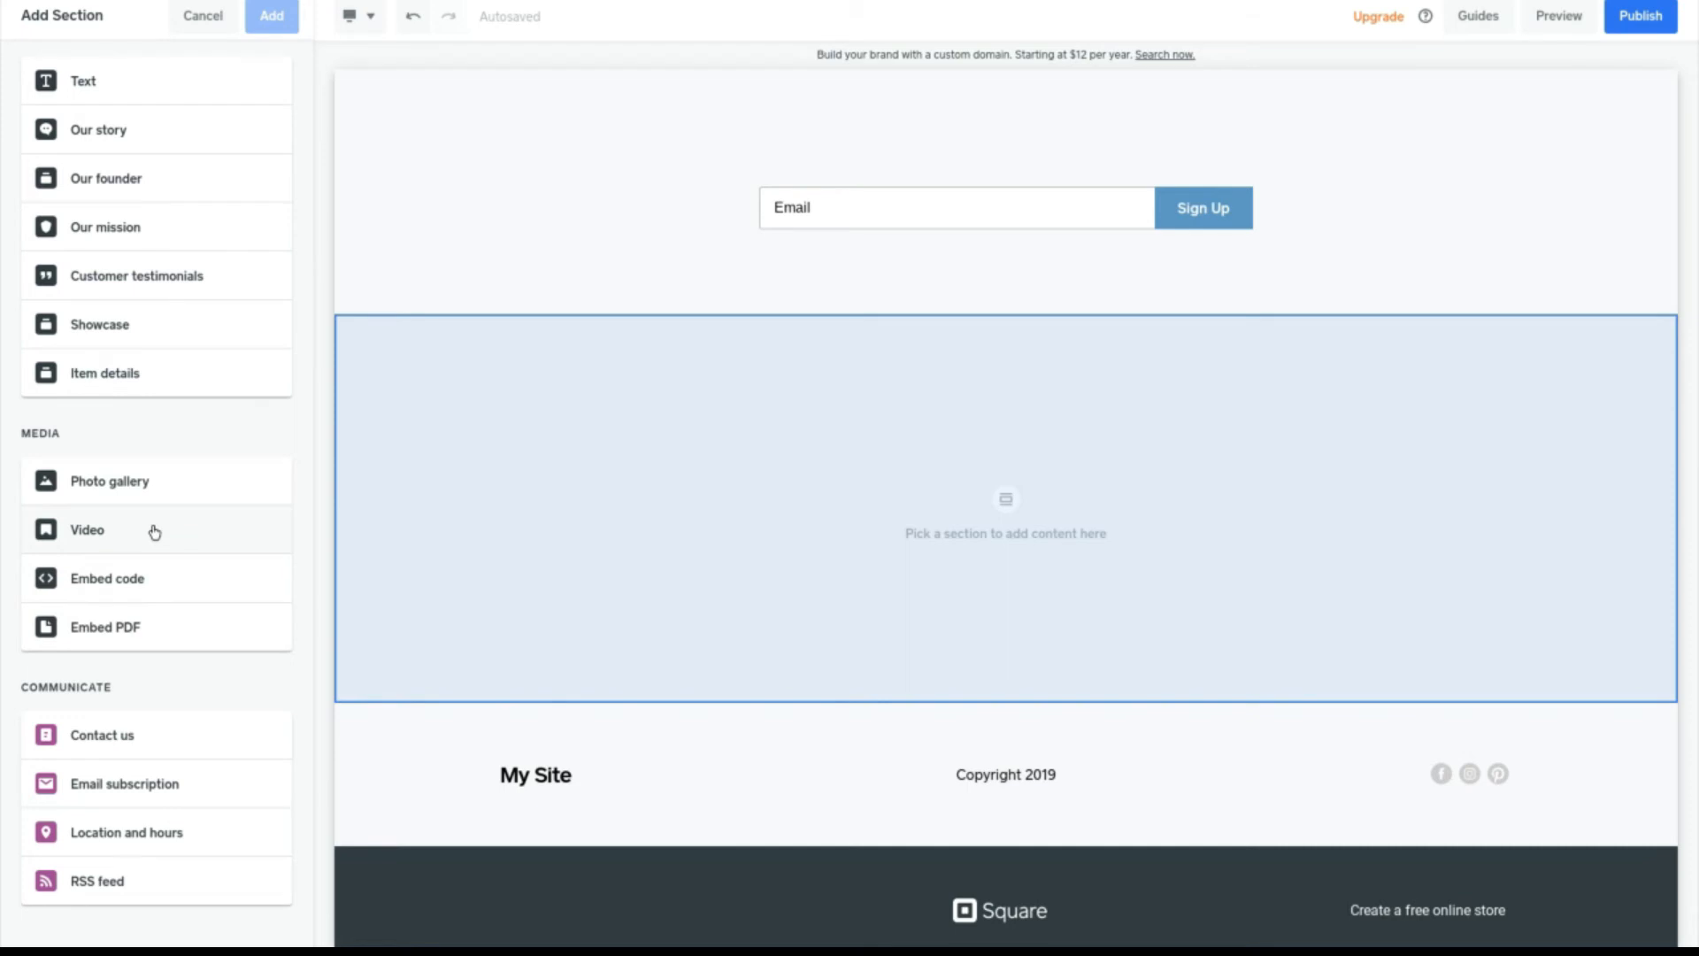
scroll(155, 532, "up", 3)
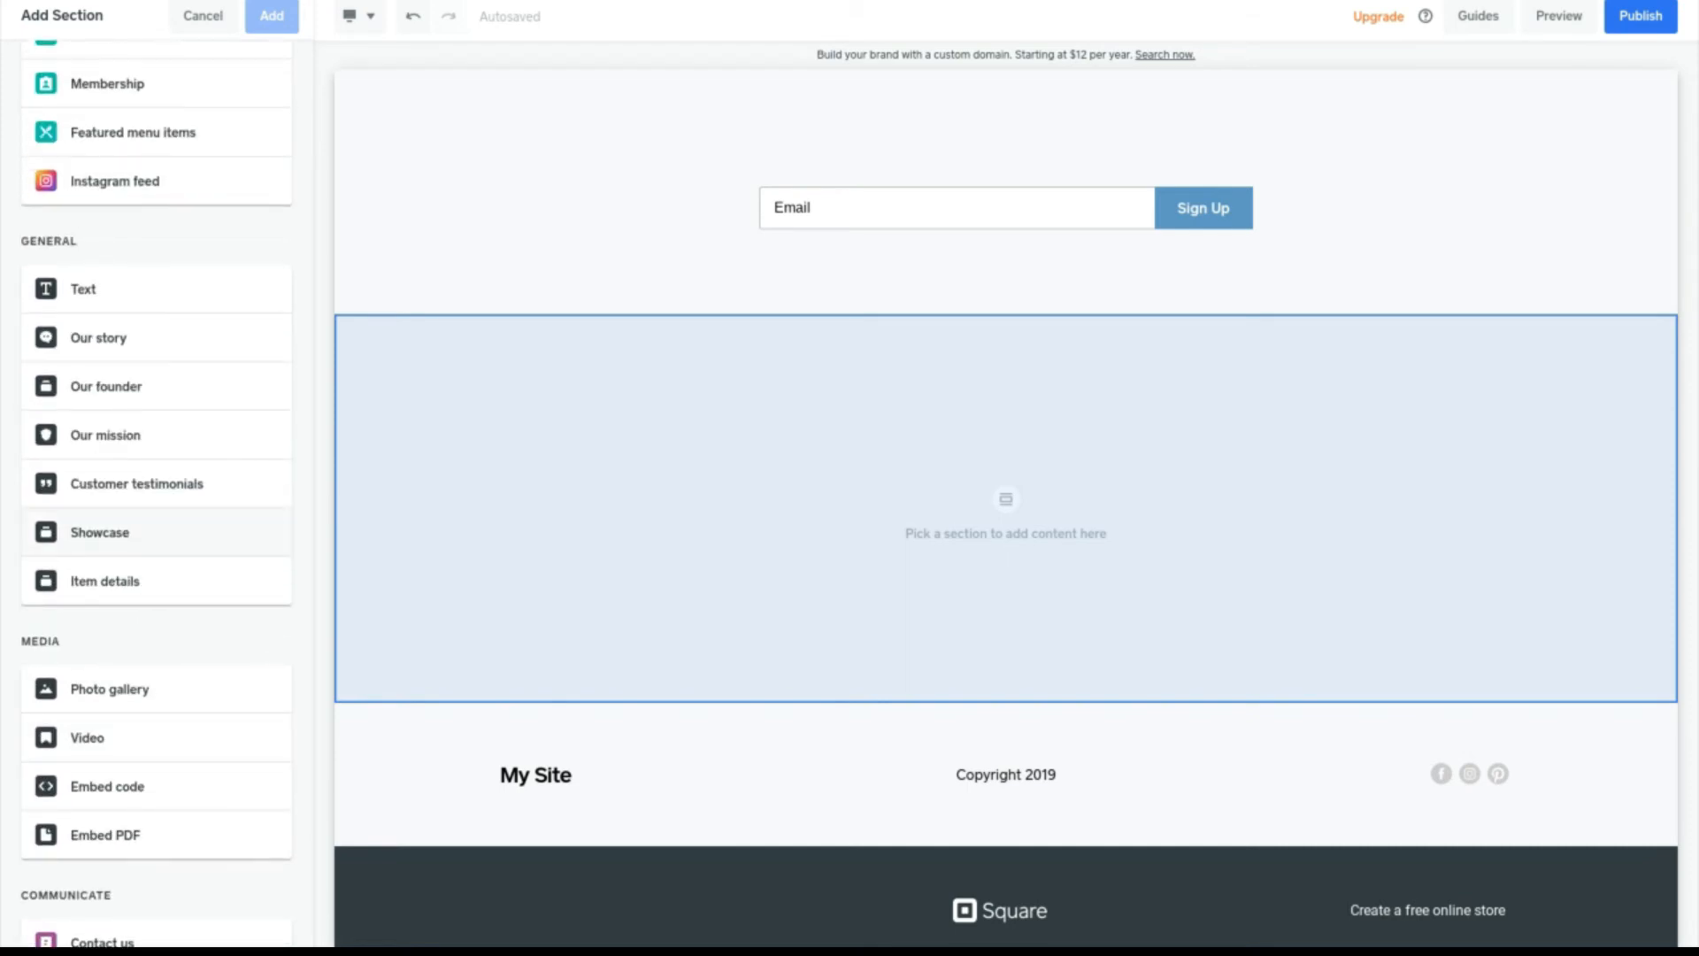
scroll(155, 531, "up", 1)
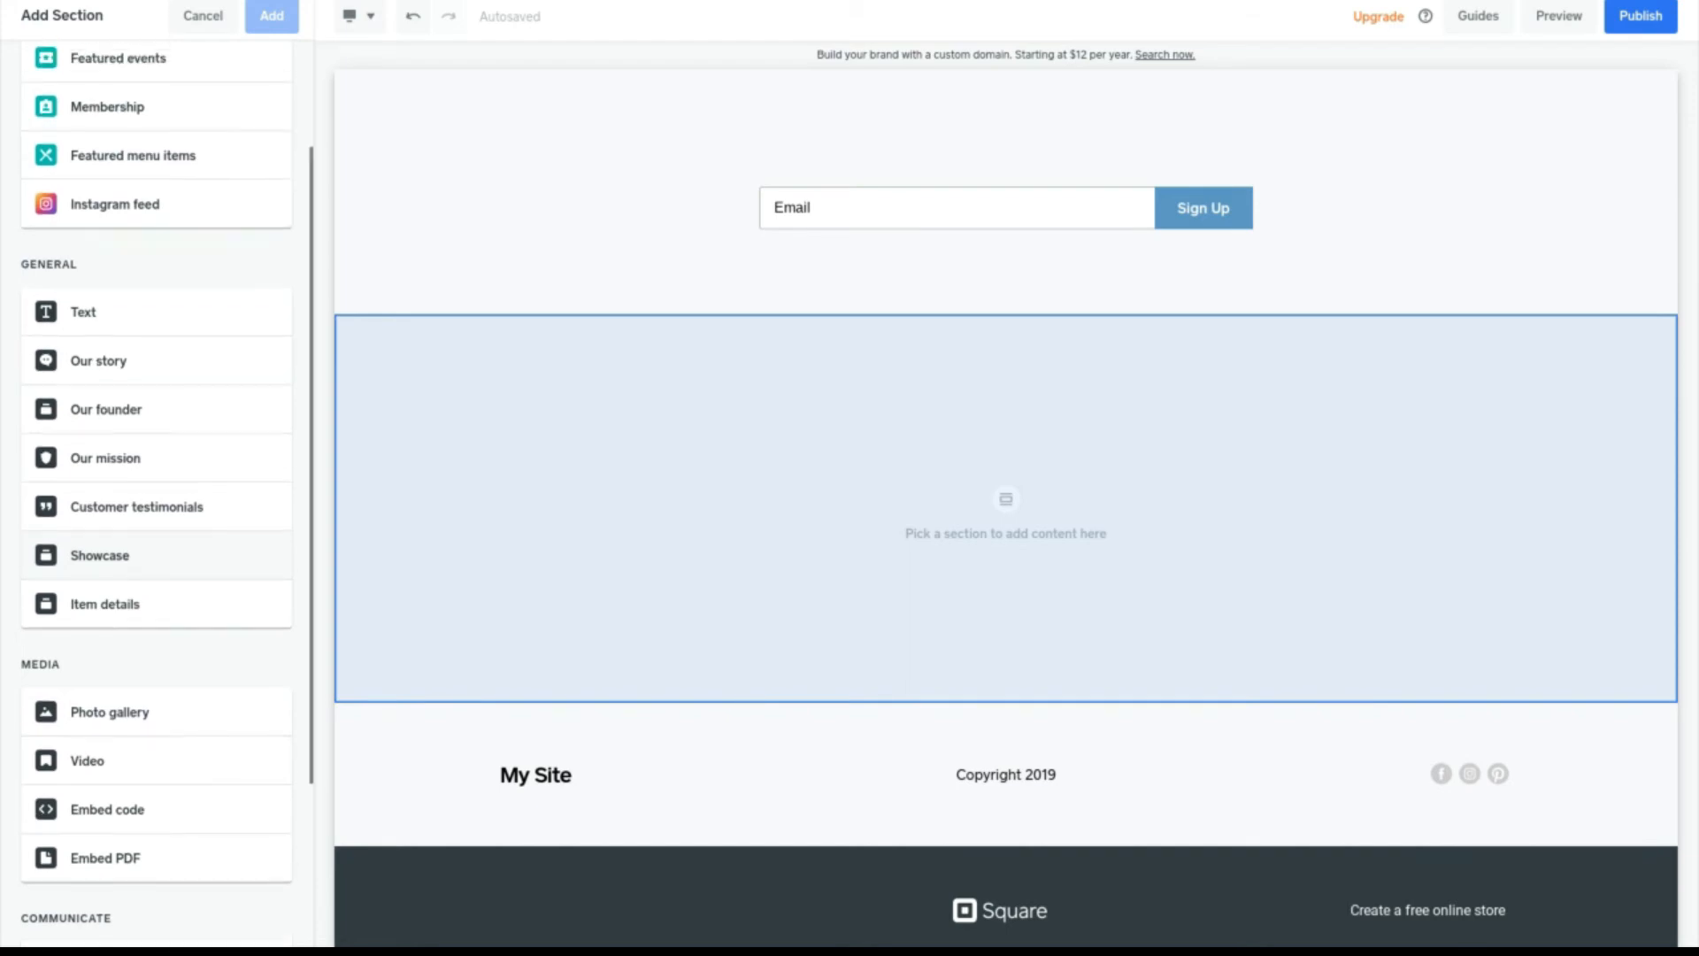
scroll(106, 531, "up", 1)
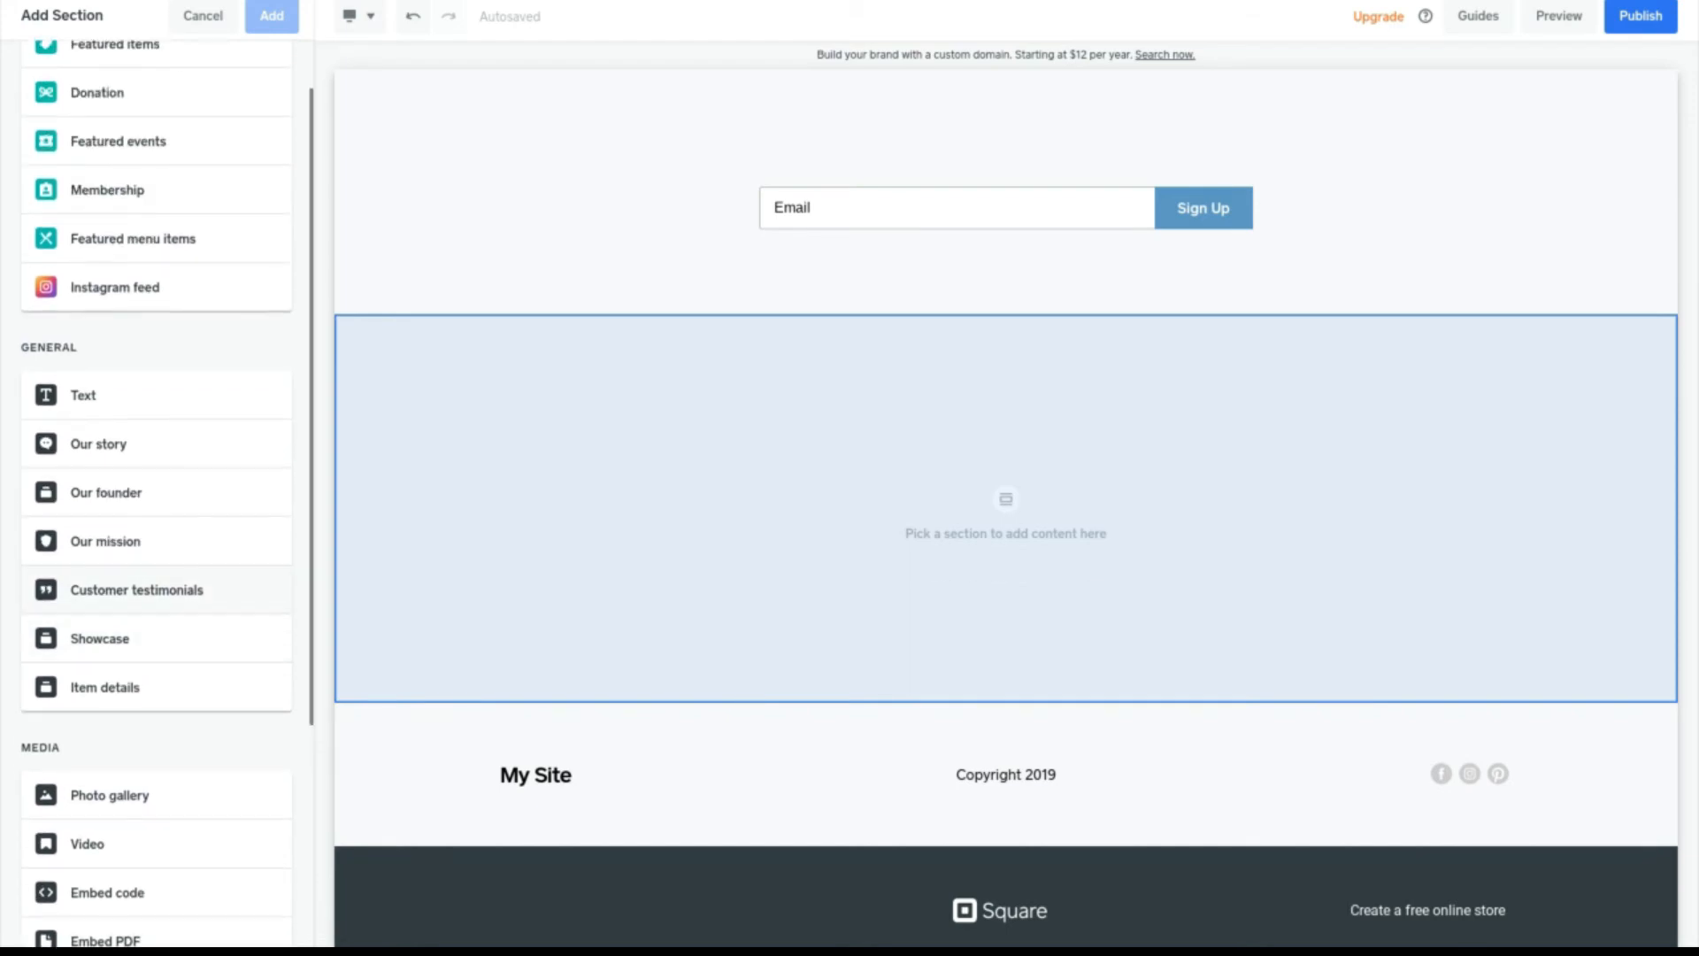
scroll(132, 493, "up", 2)
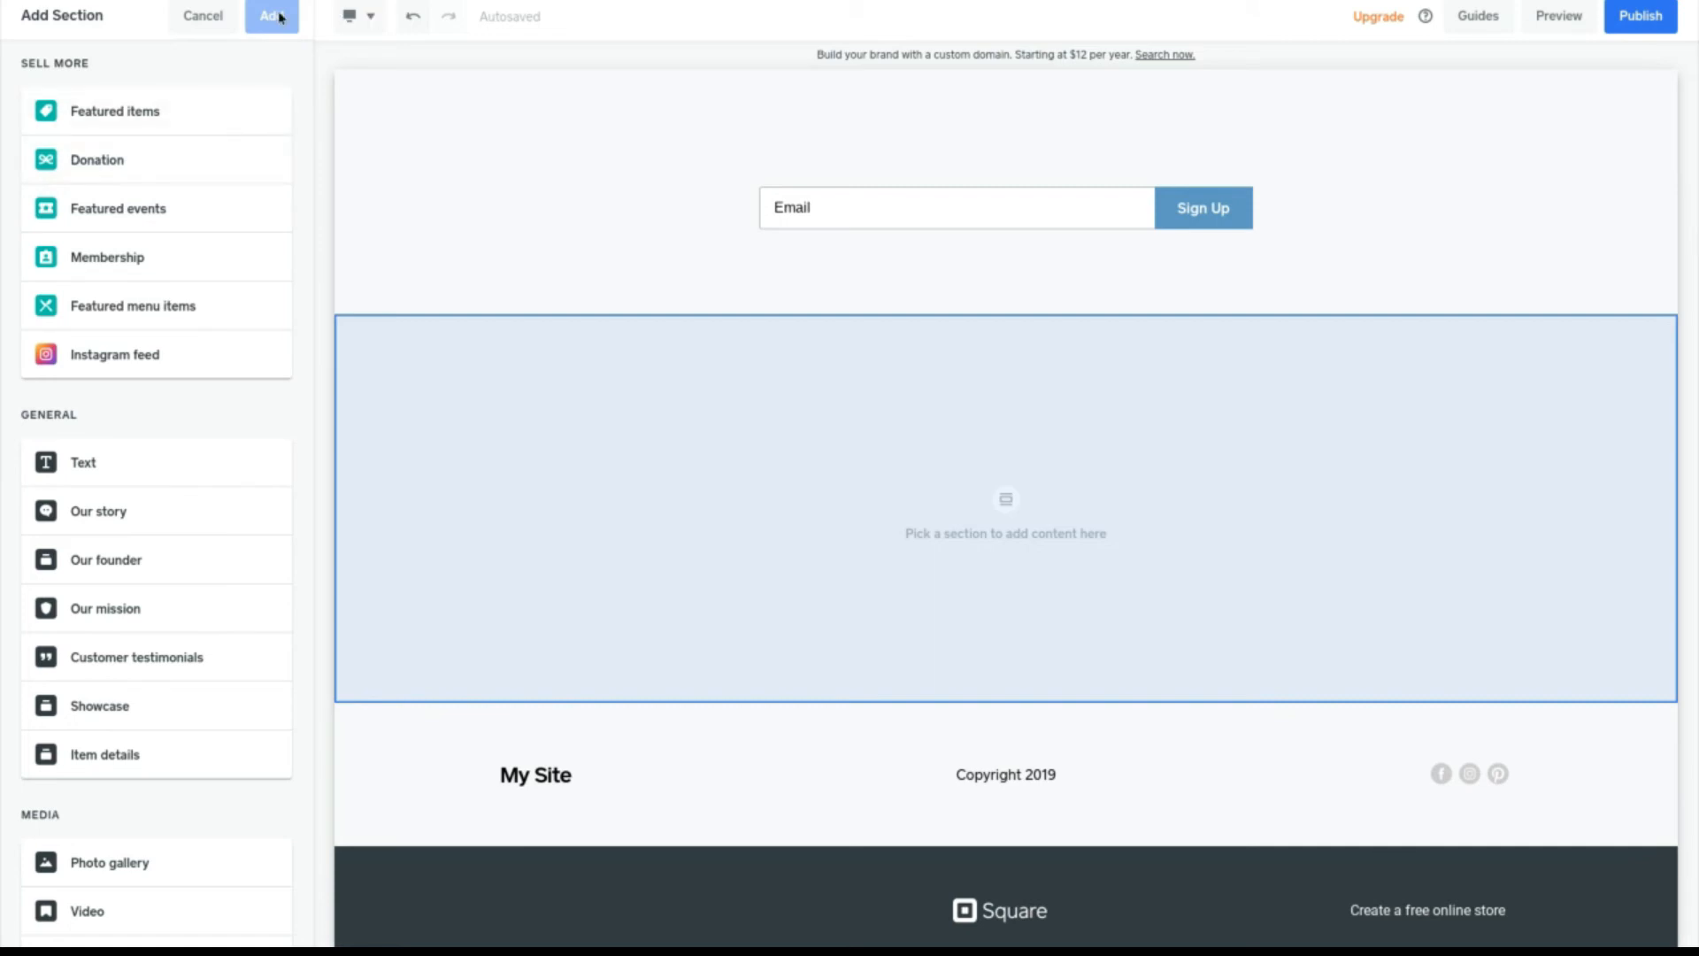
left_click(204, 27)
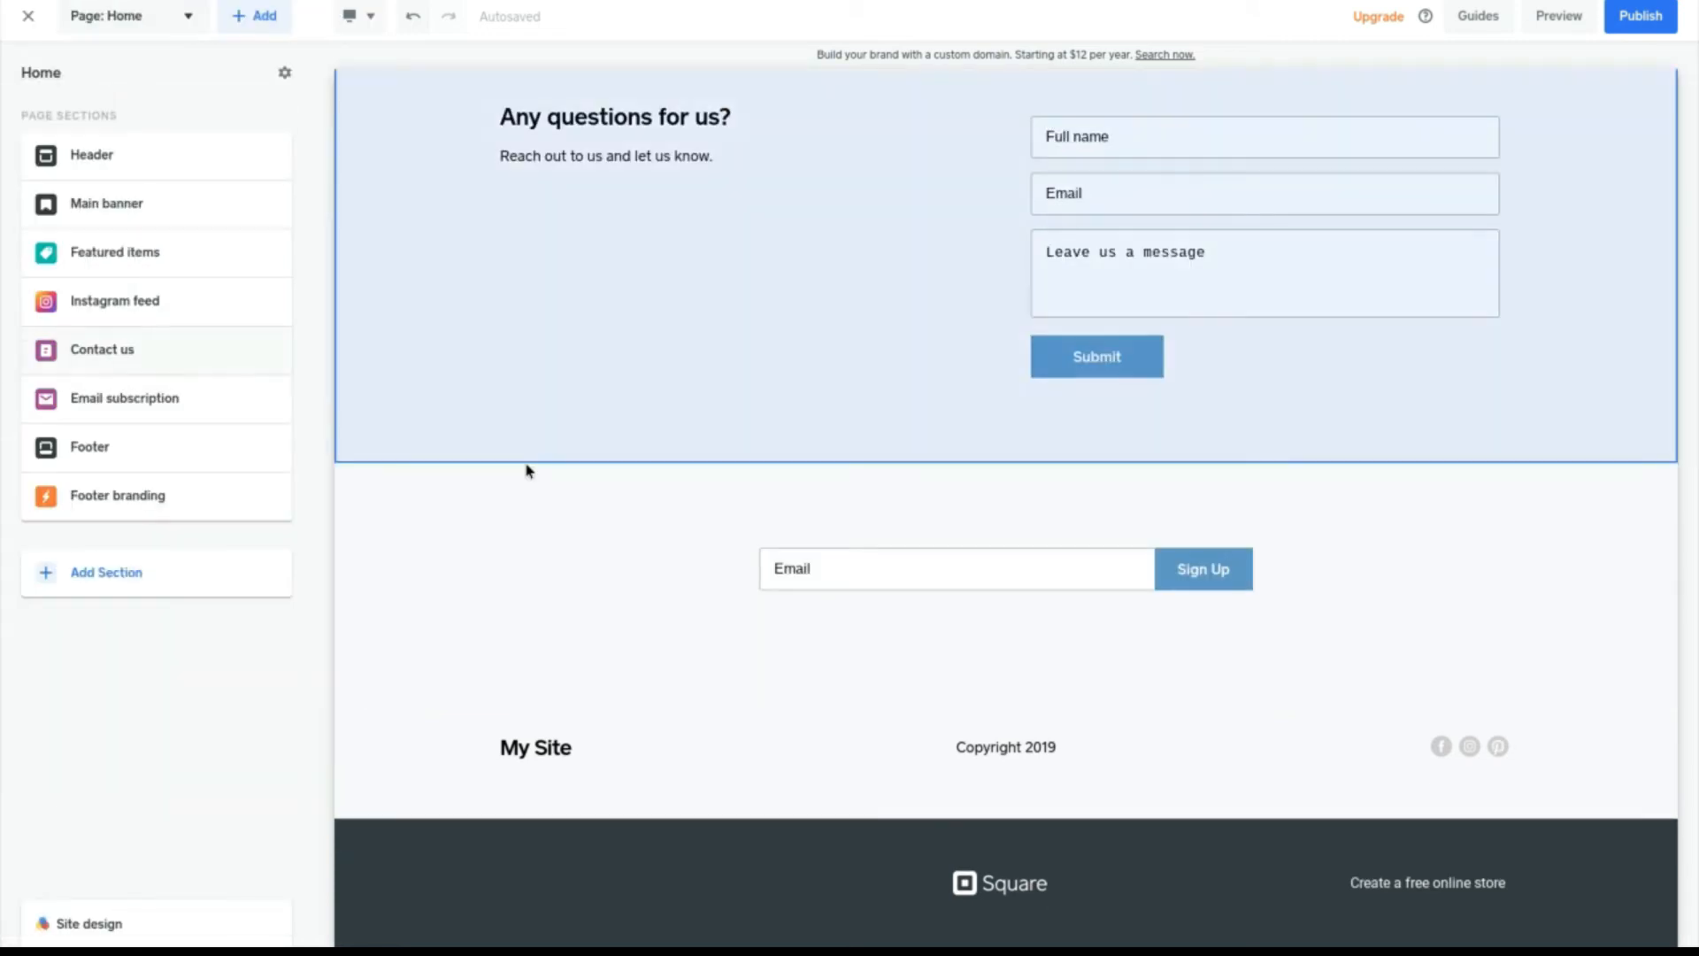
scroll(536, 510, "up", 20)
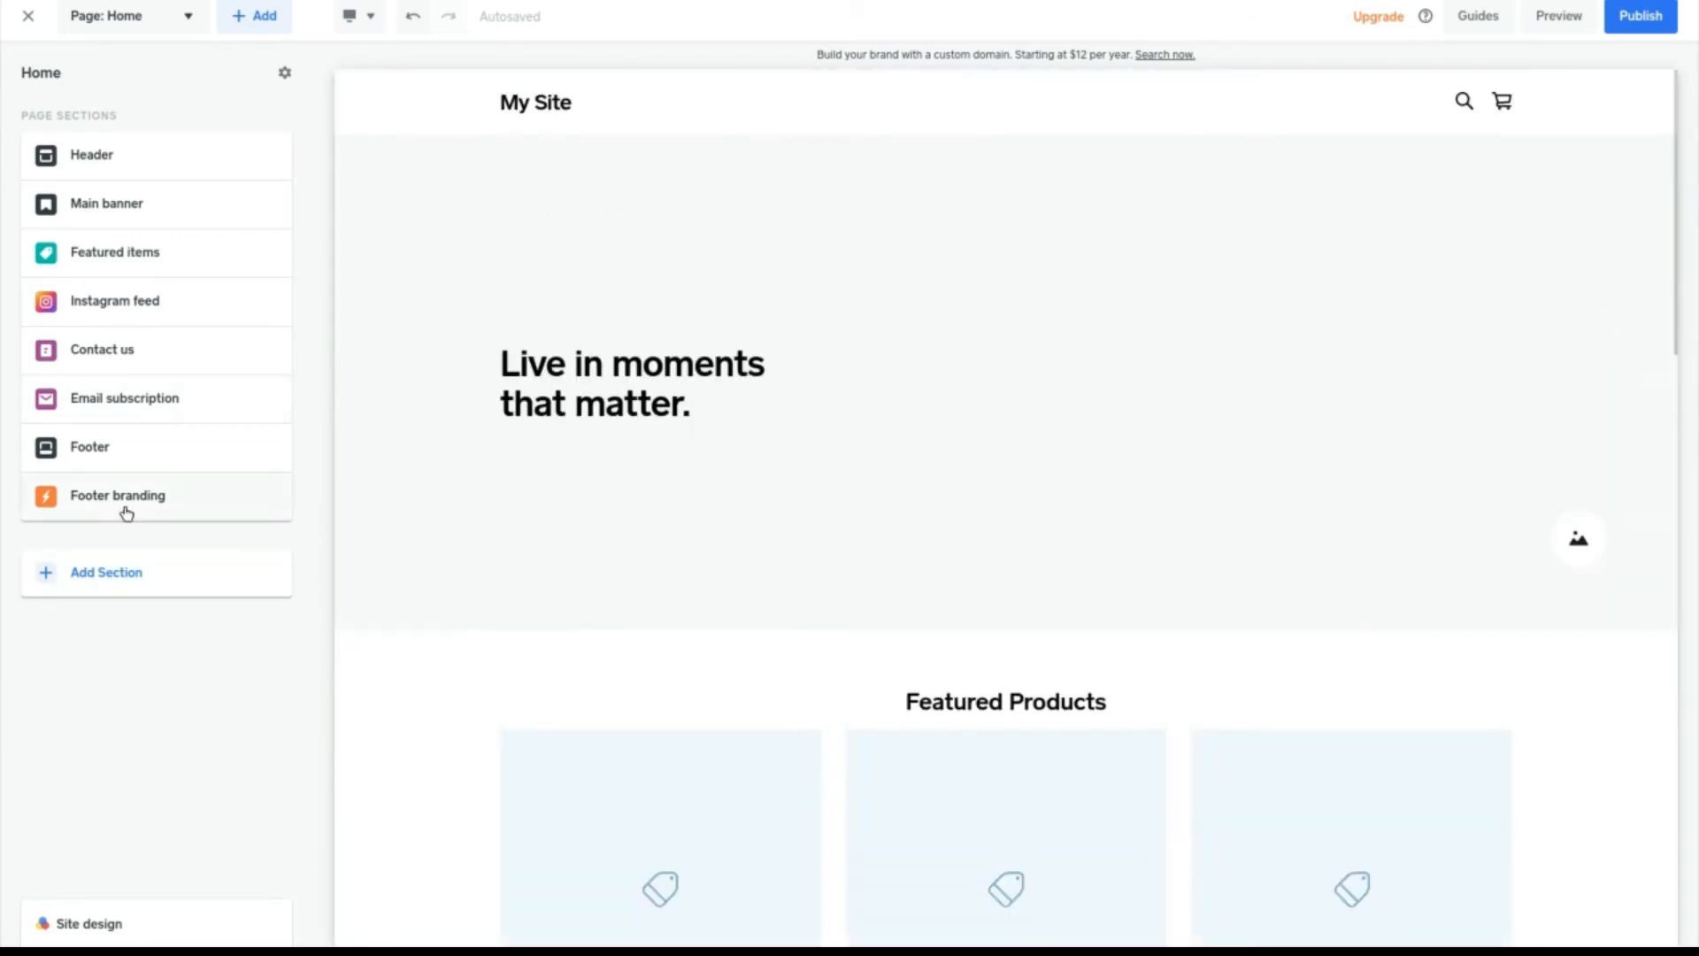
Step: Try the white section style on the footer branding, restore the dark style and close the section's settings
left_click(125, 508)
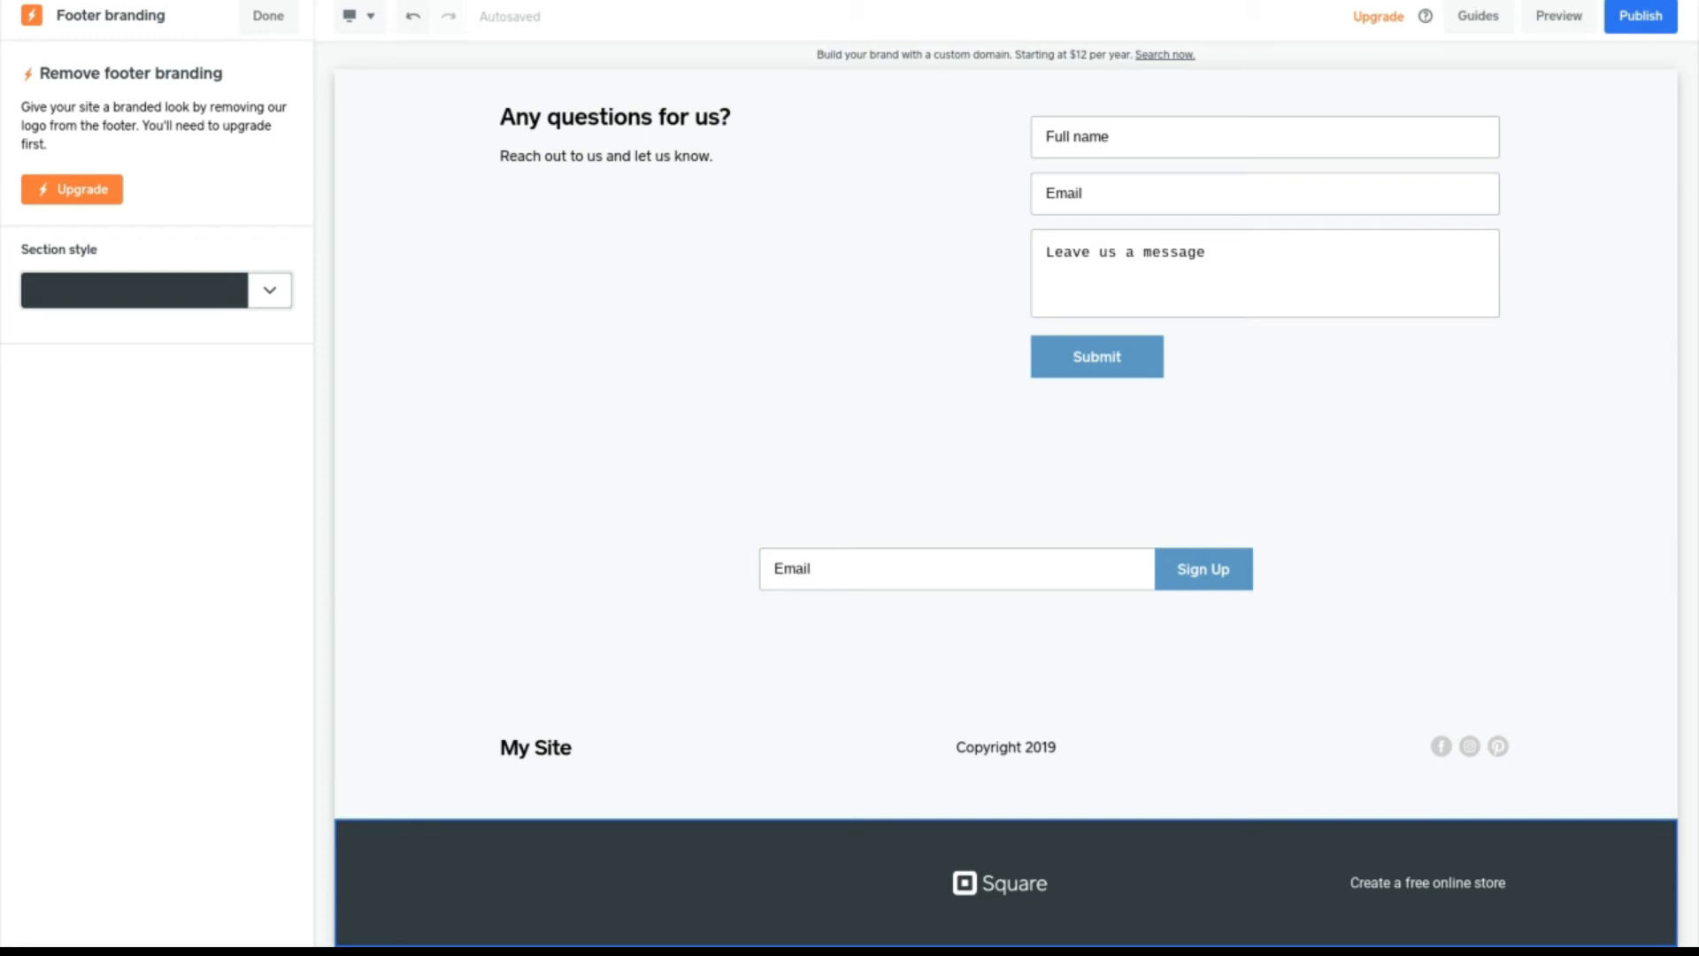
left_click(265, 297)
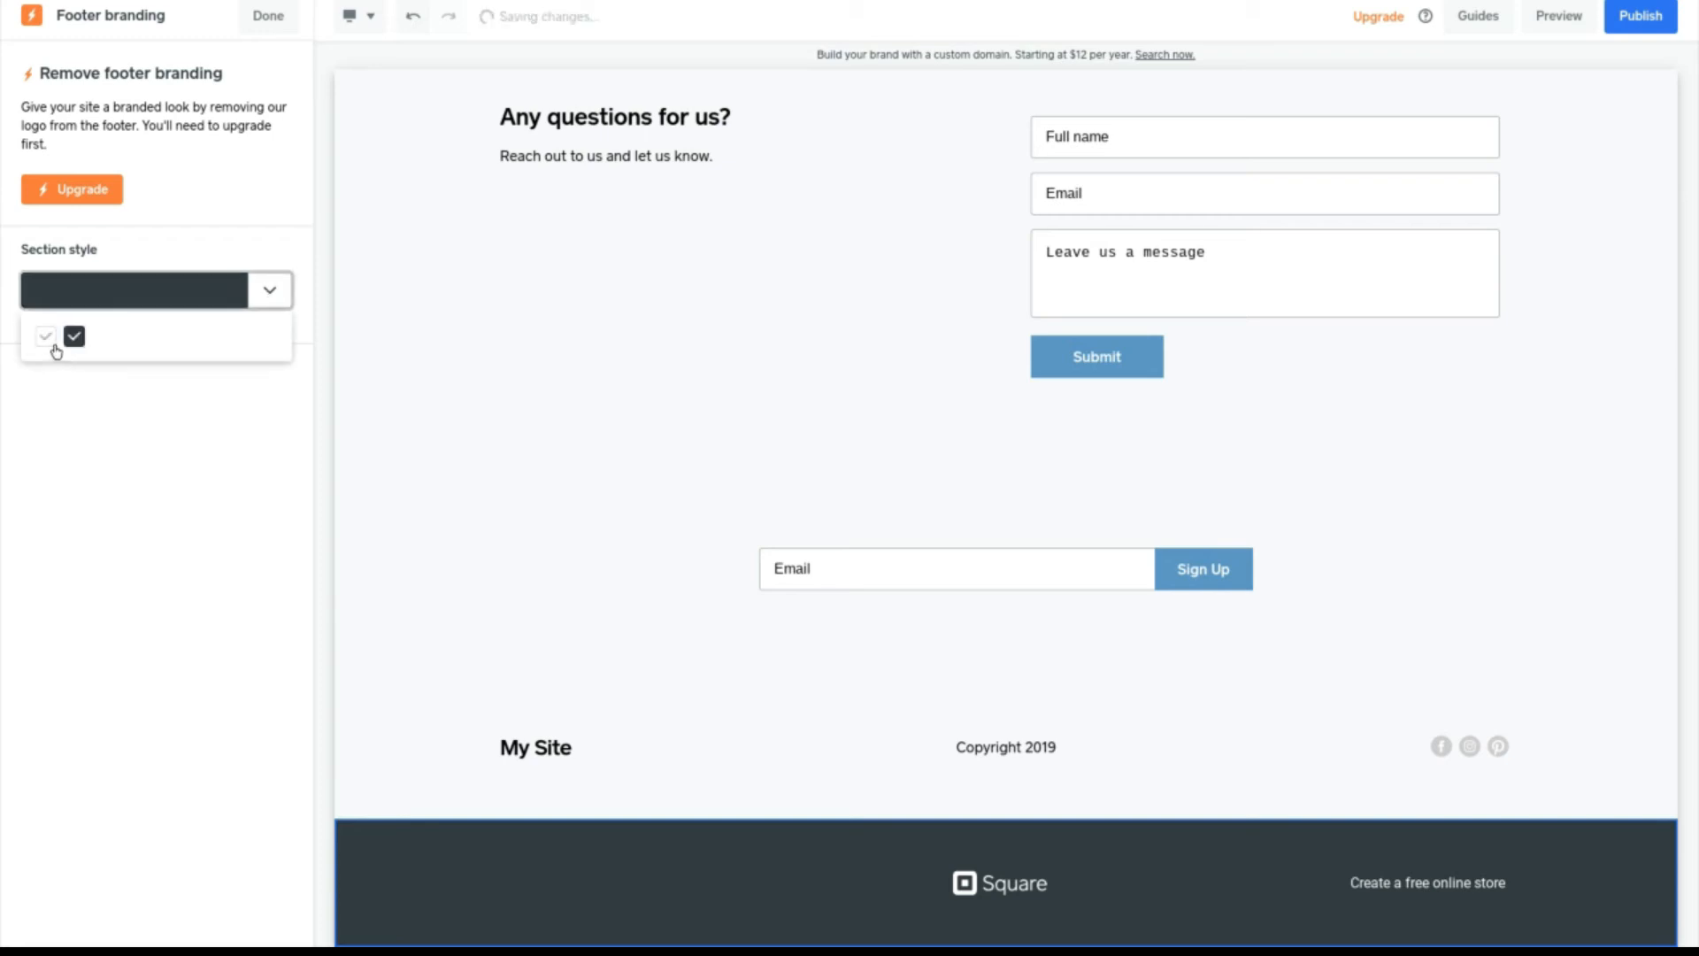
left_click(54, 352)
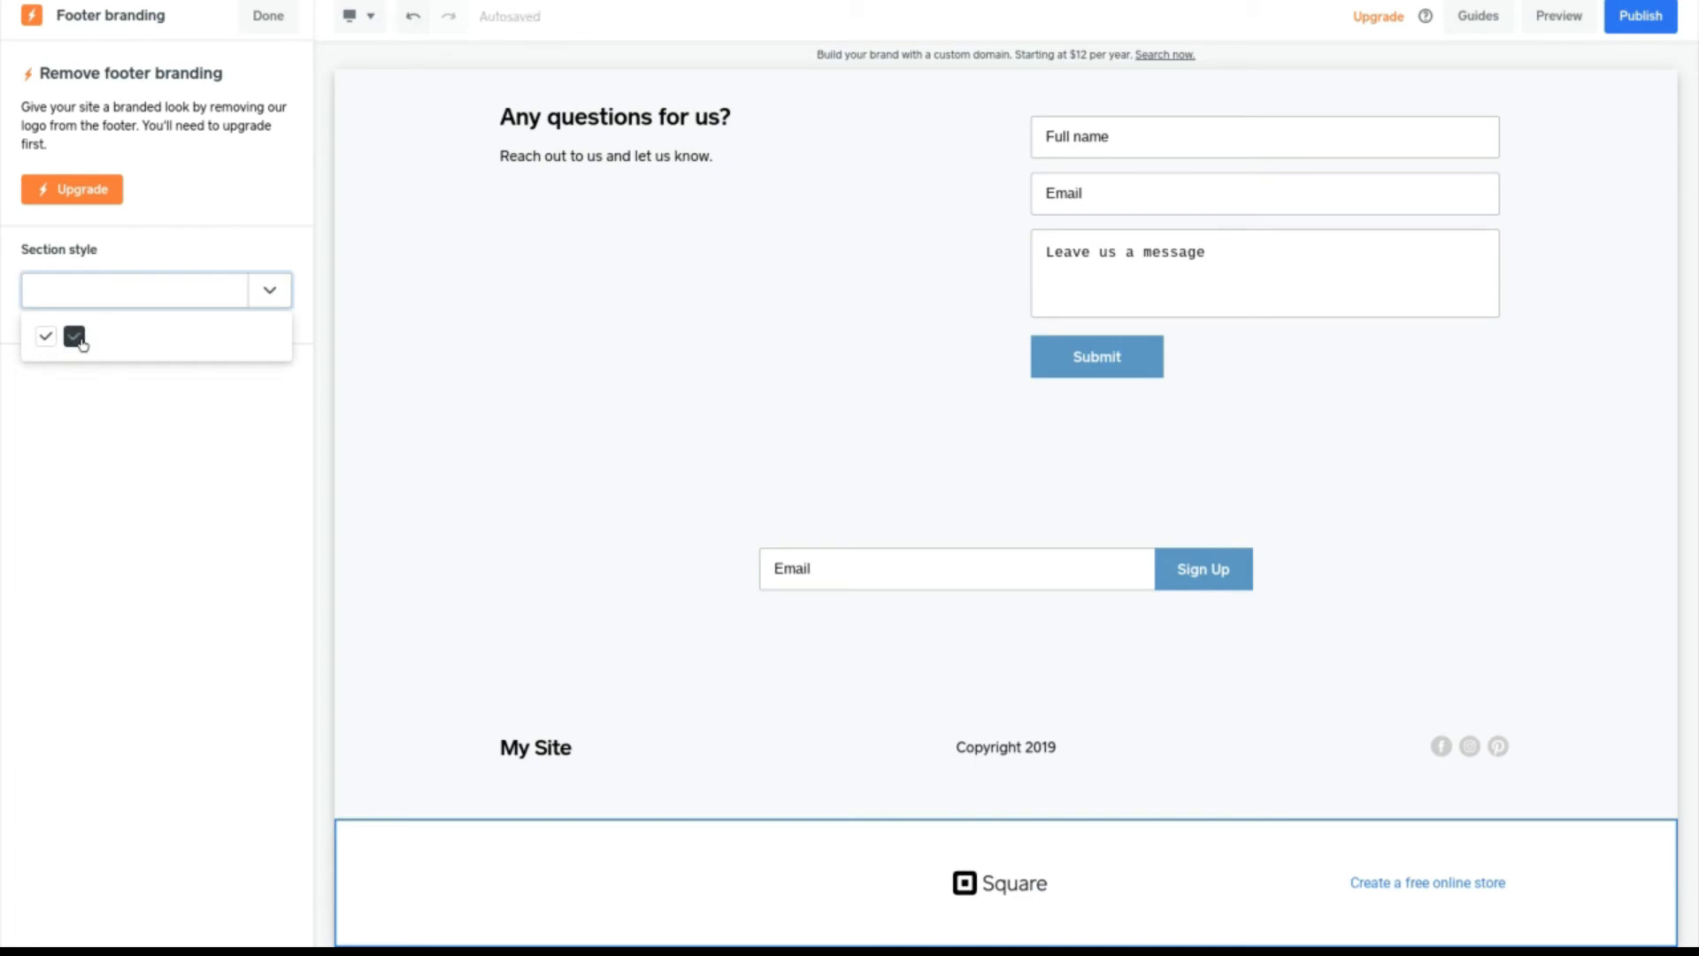
left_click(76, 339)
left_click(265, 294)
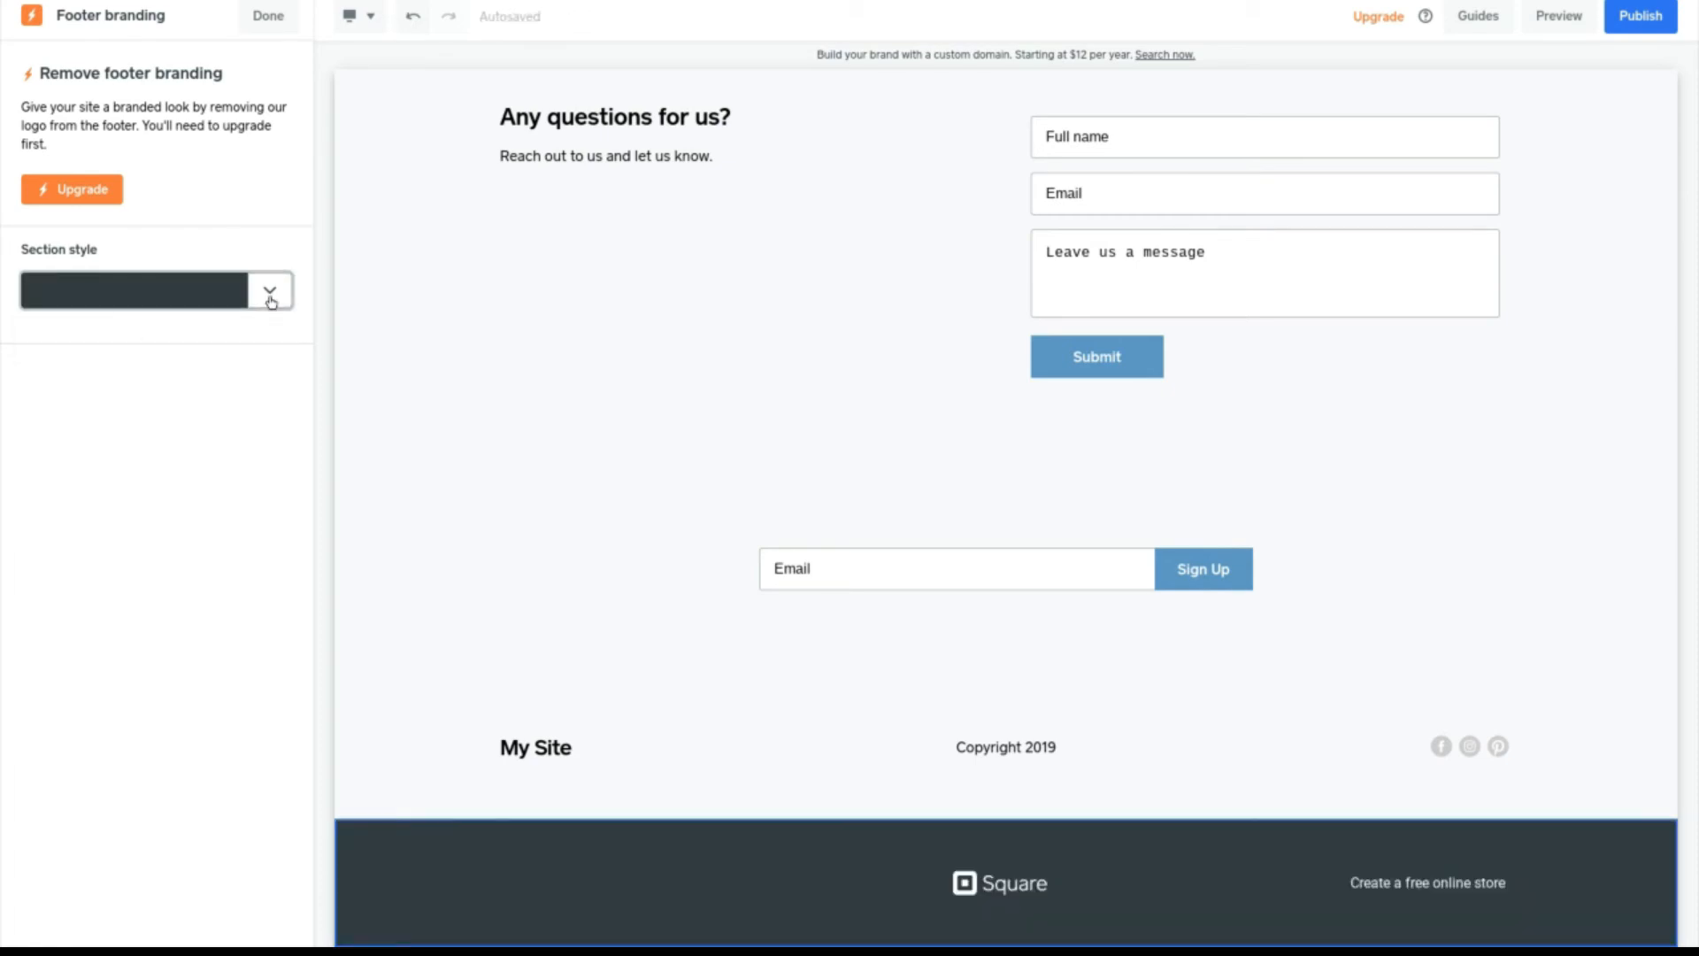
left_click(265, 18)
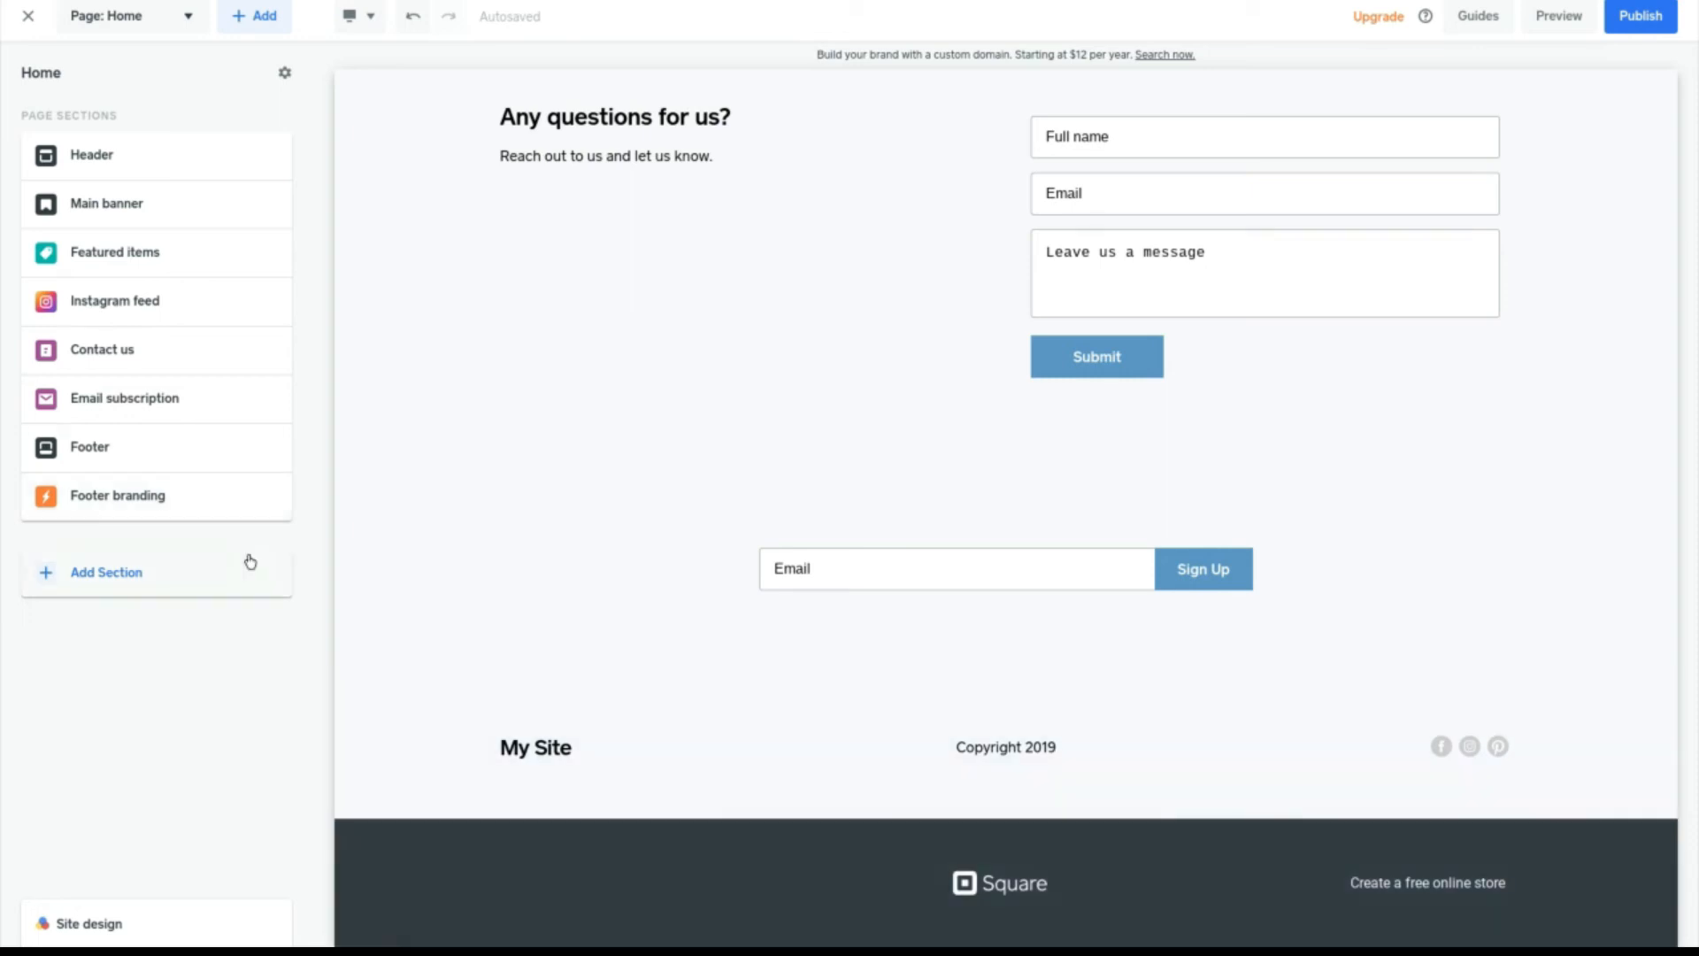
Step: Look over the footer section's settings, including its logo option, and return to the home page's section list
left_click(182, 453)
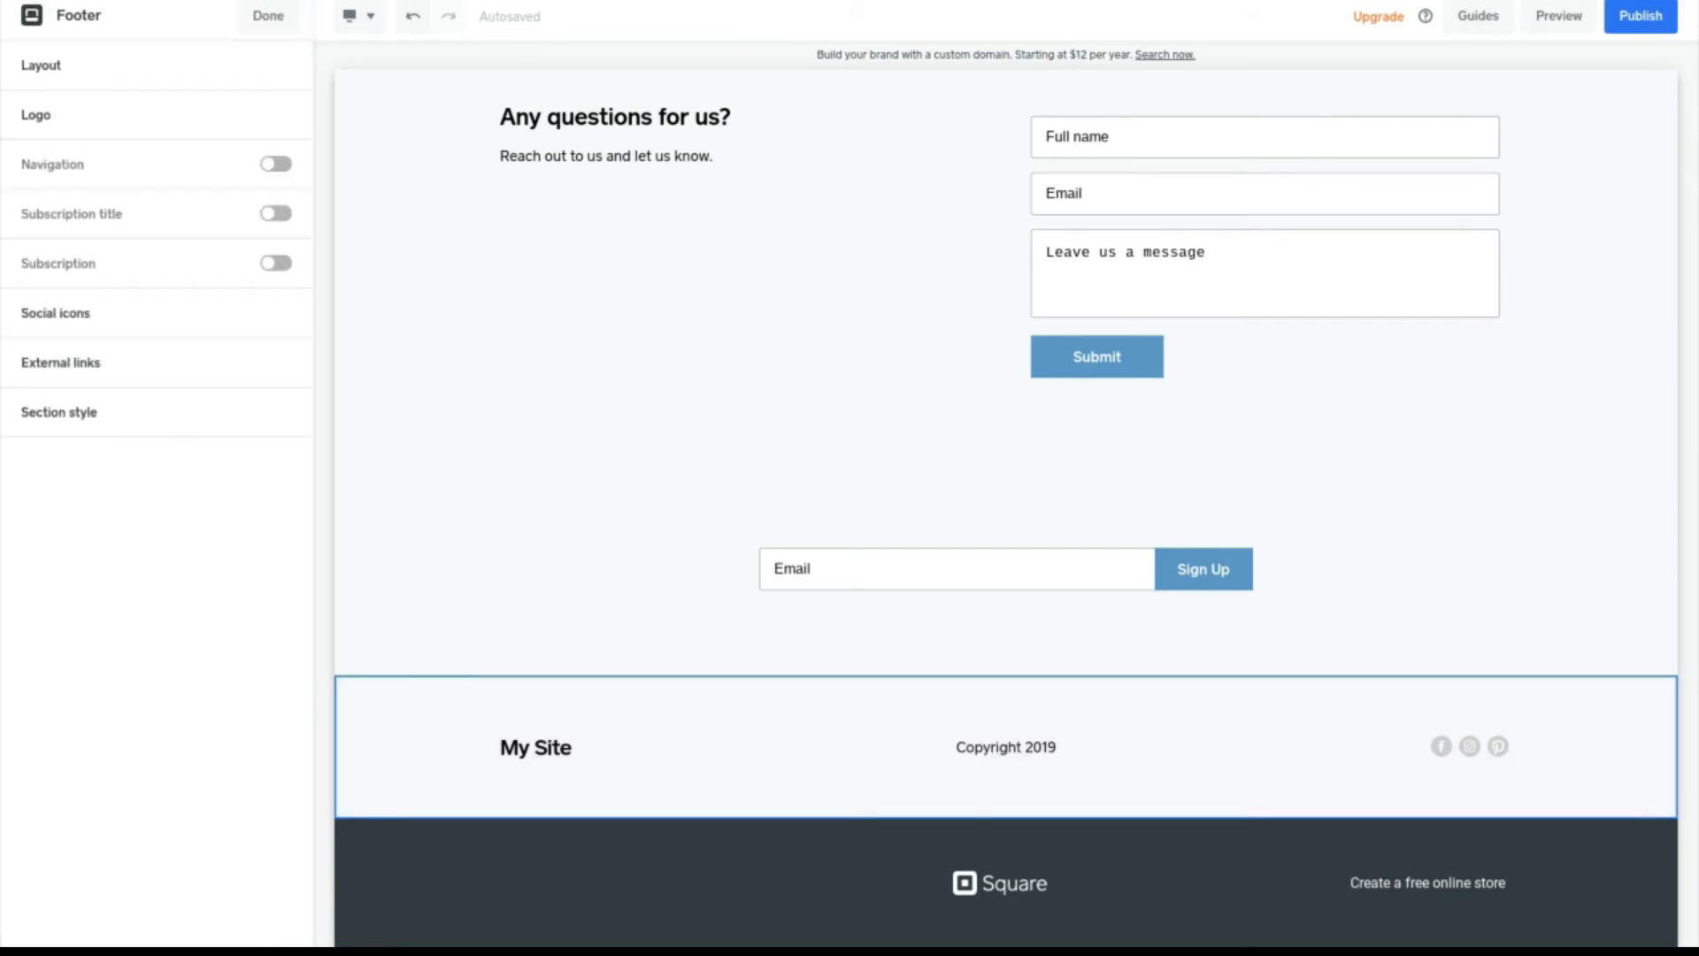
left_click(89, 128)
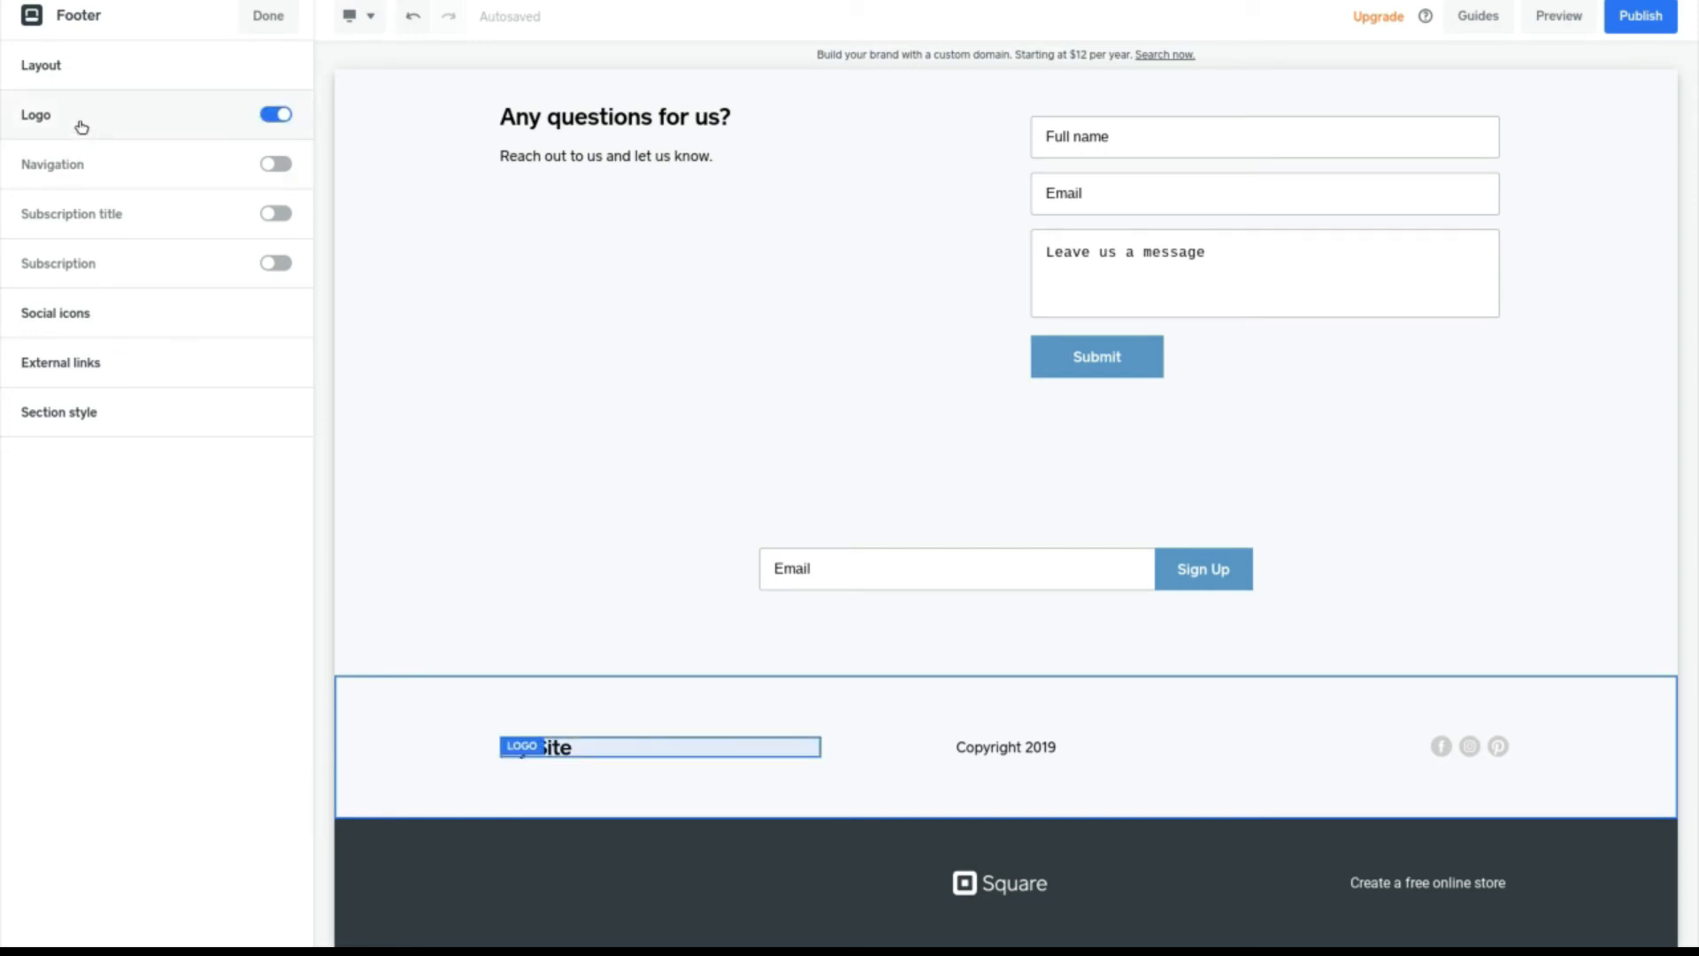
left_click(261, 19)
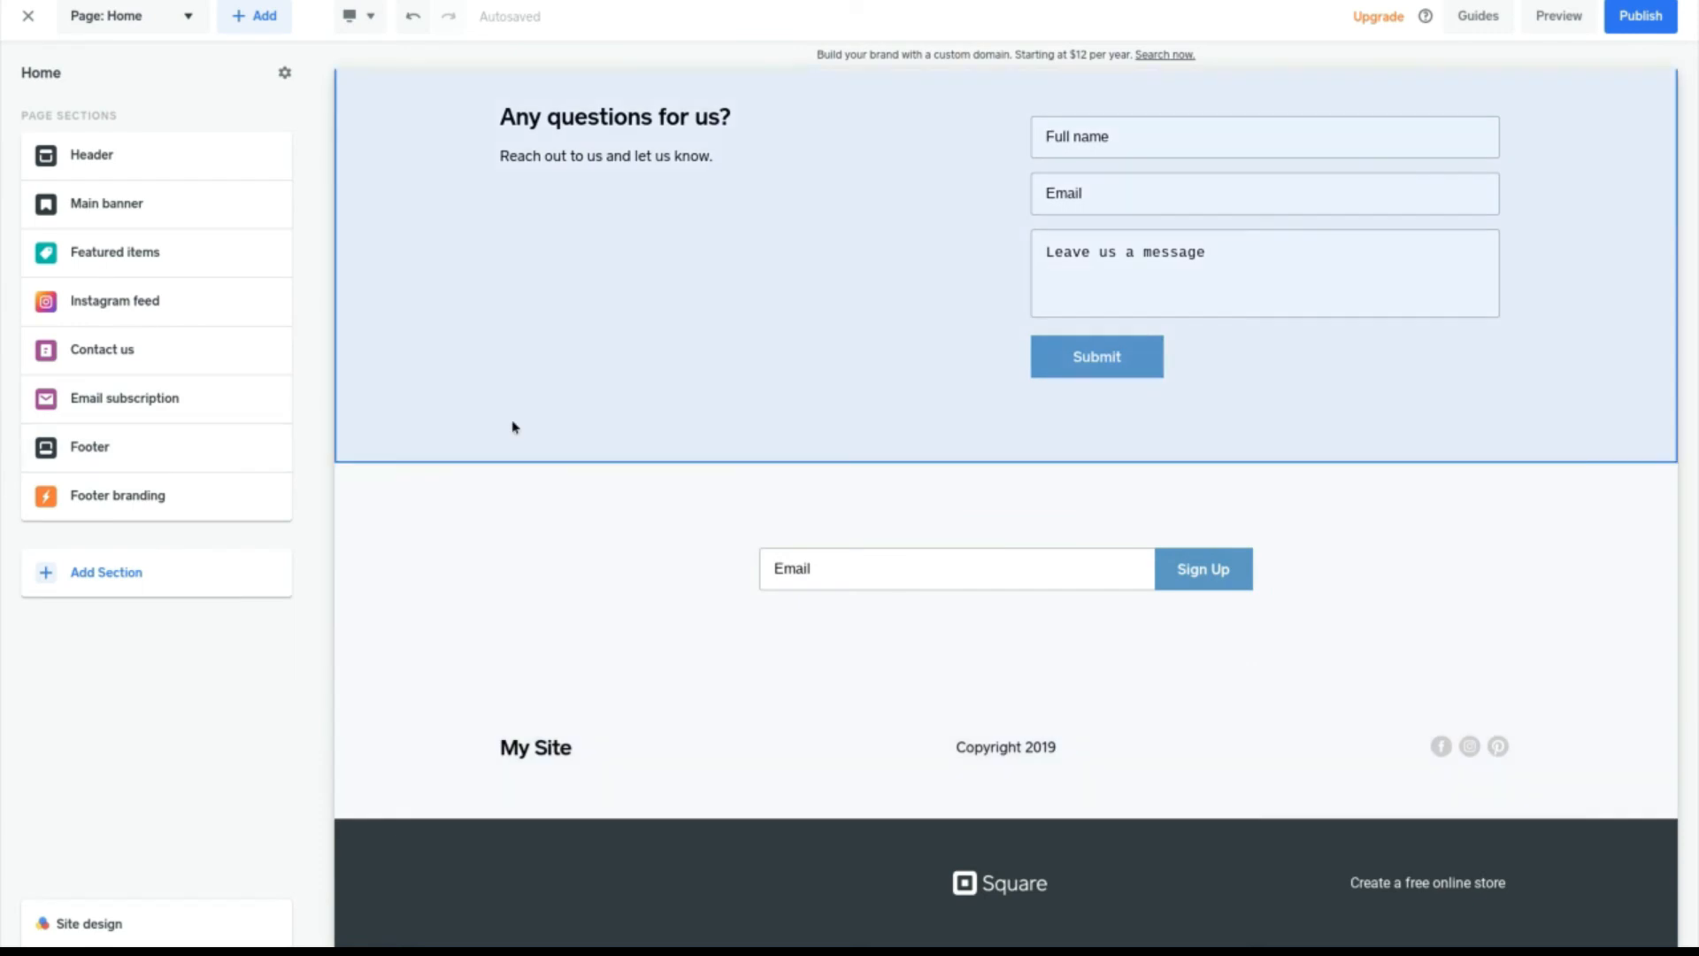
scroll(514, 425, "up", 20)
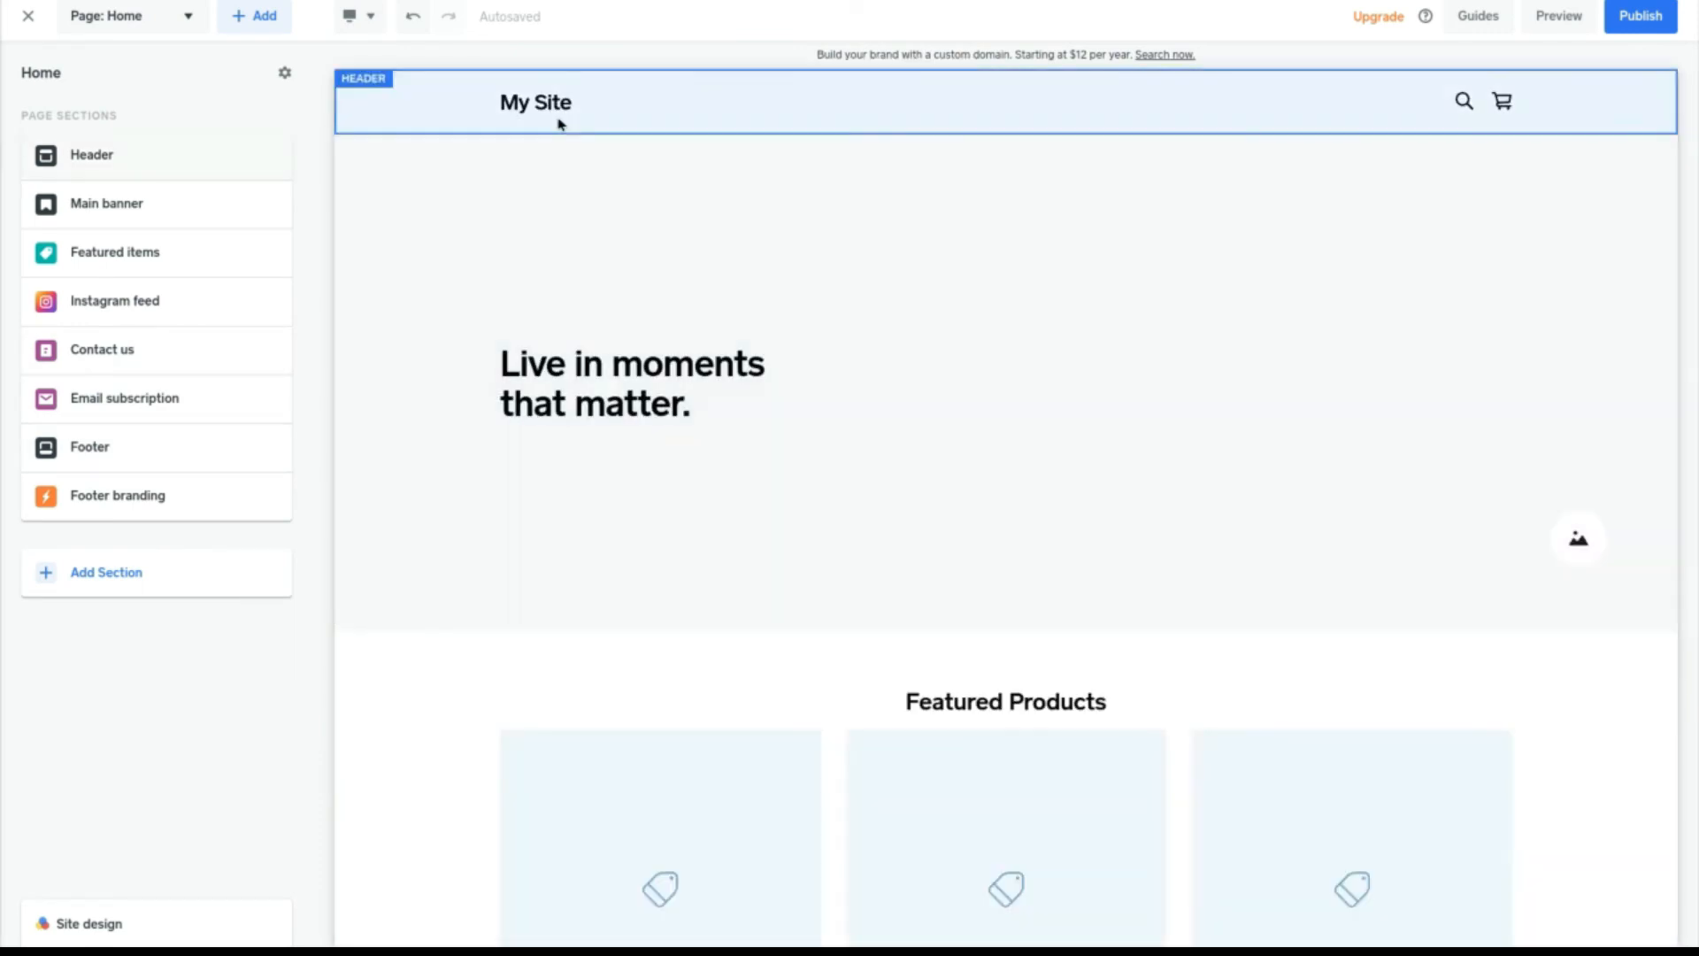
Step: Compare the header layouts and apply the one with the logo on the left and the navigation on the right
left_click(557, 121)
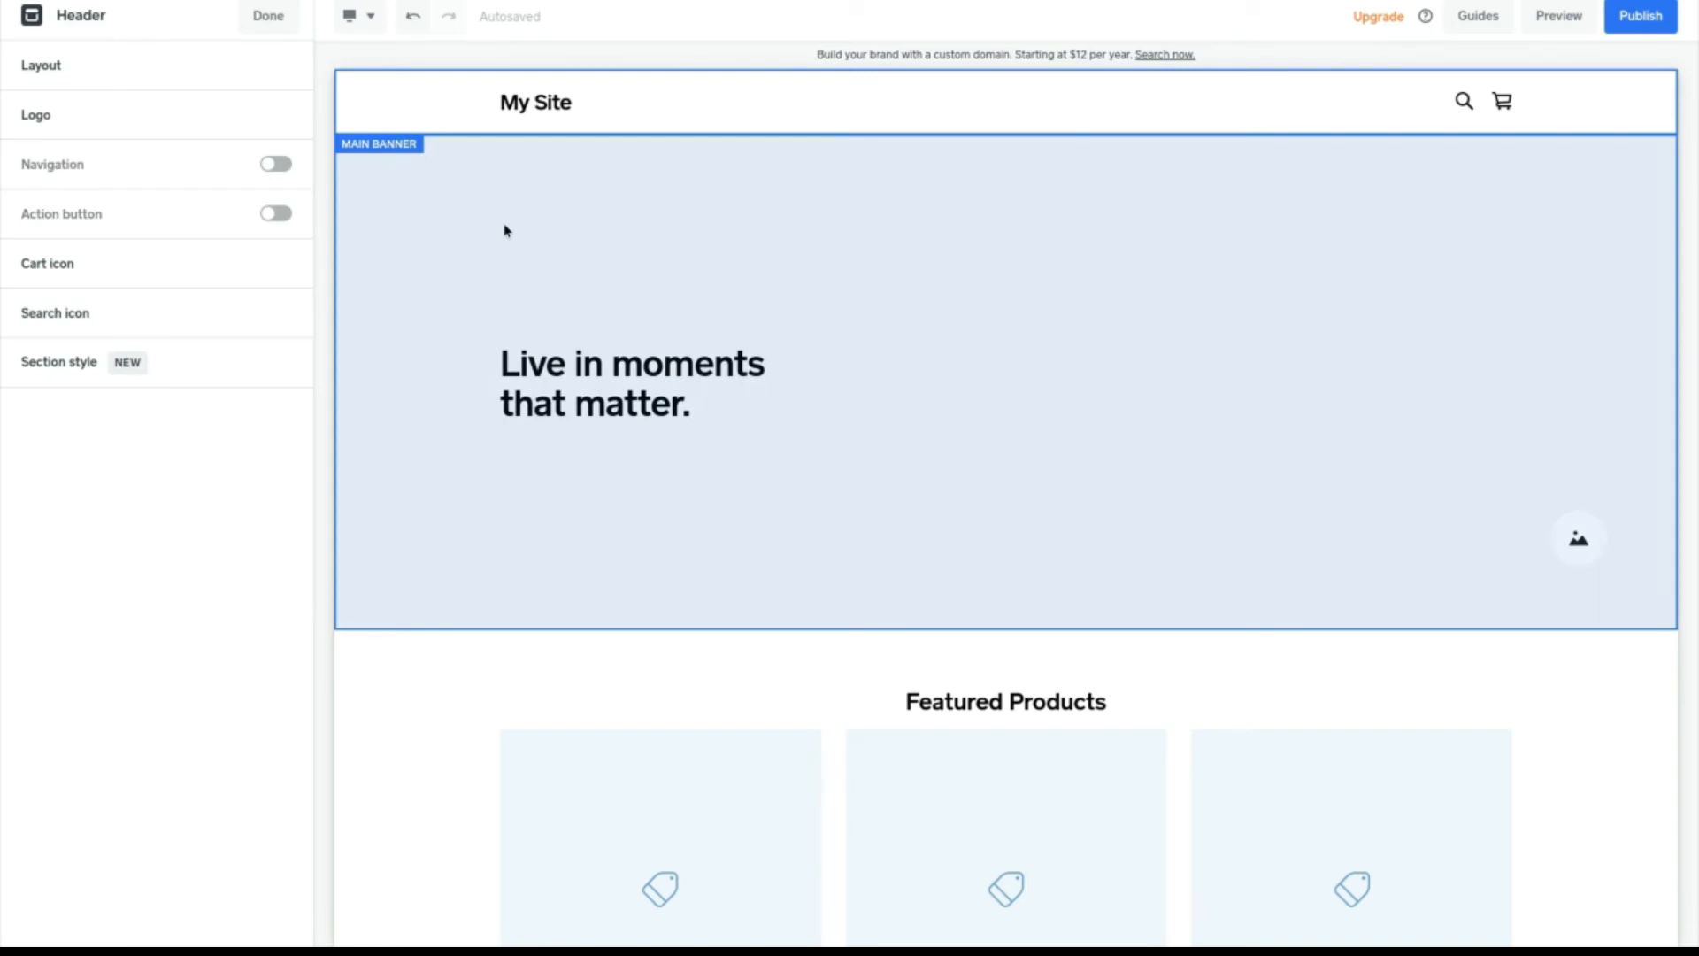
left_click(504, 231)
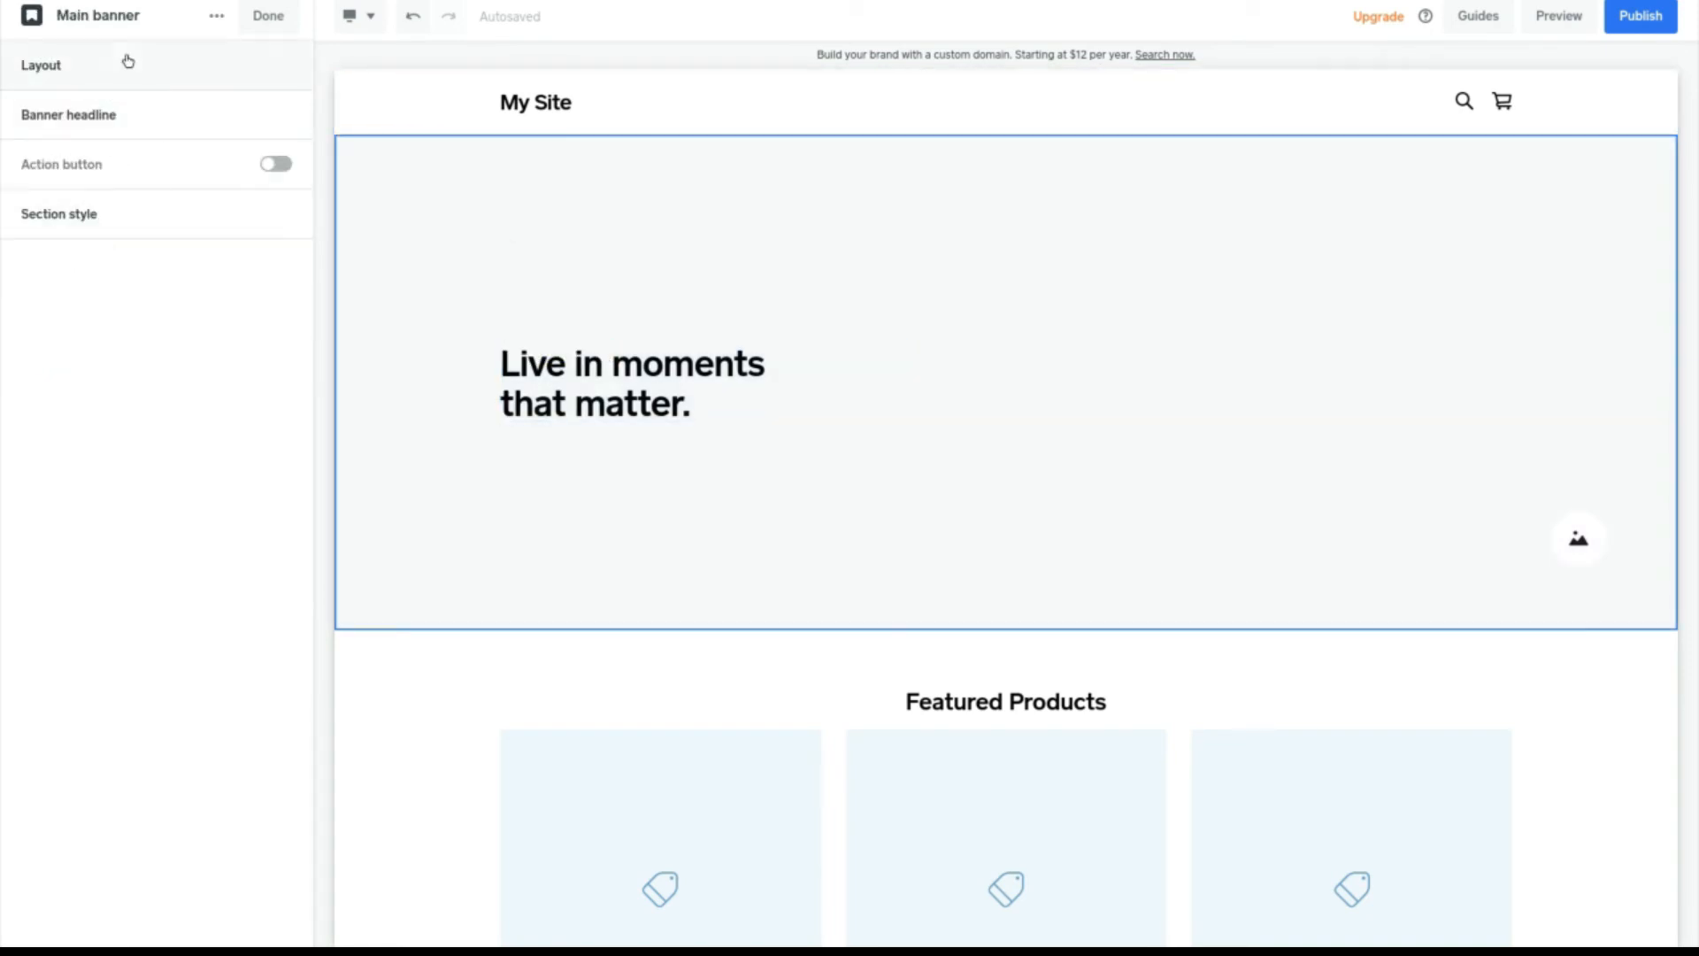
left_click(382, 104)
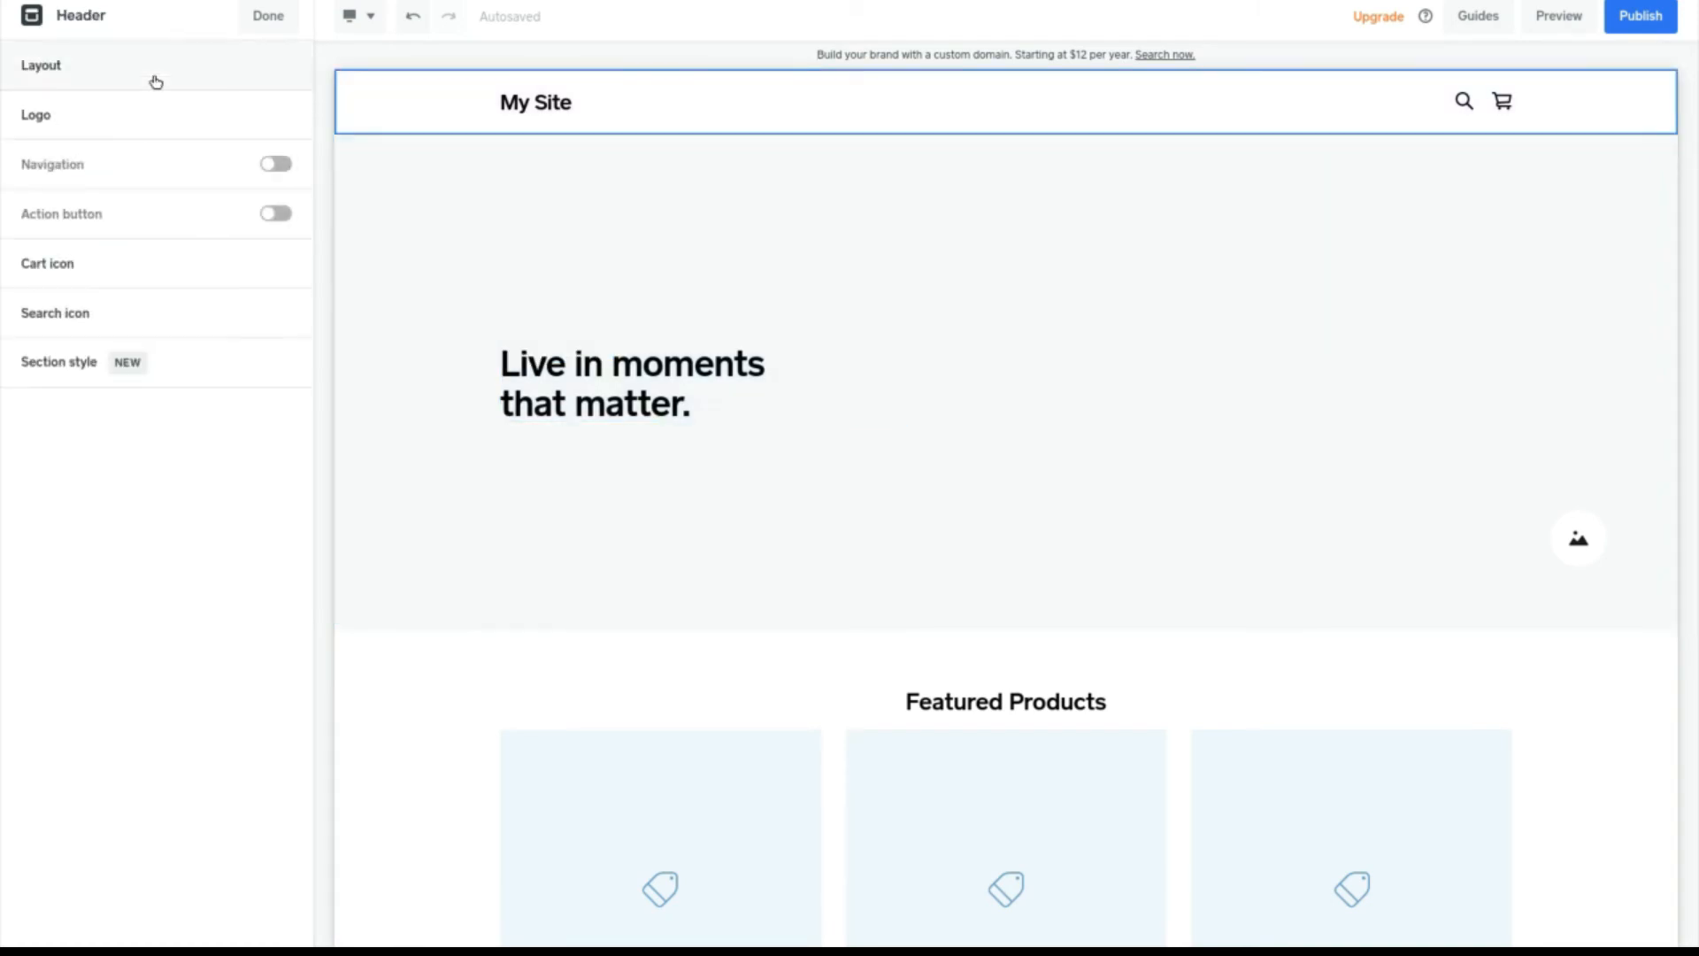
left_click(154, 81)
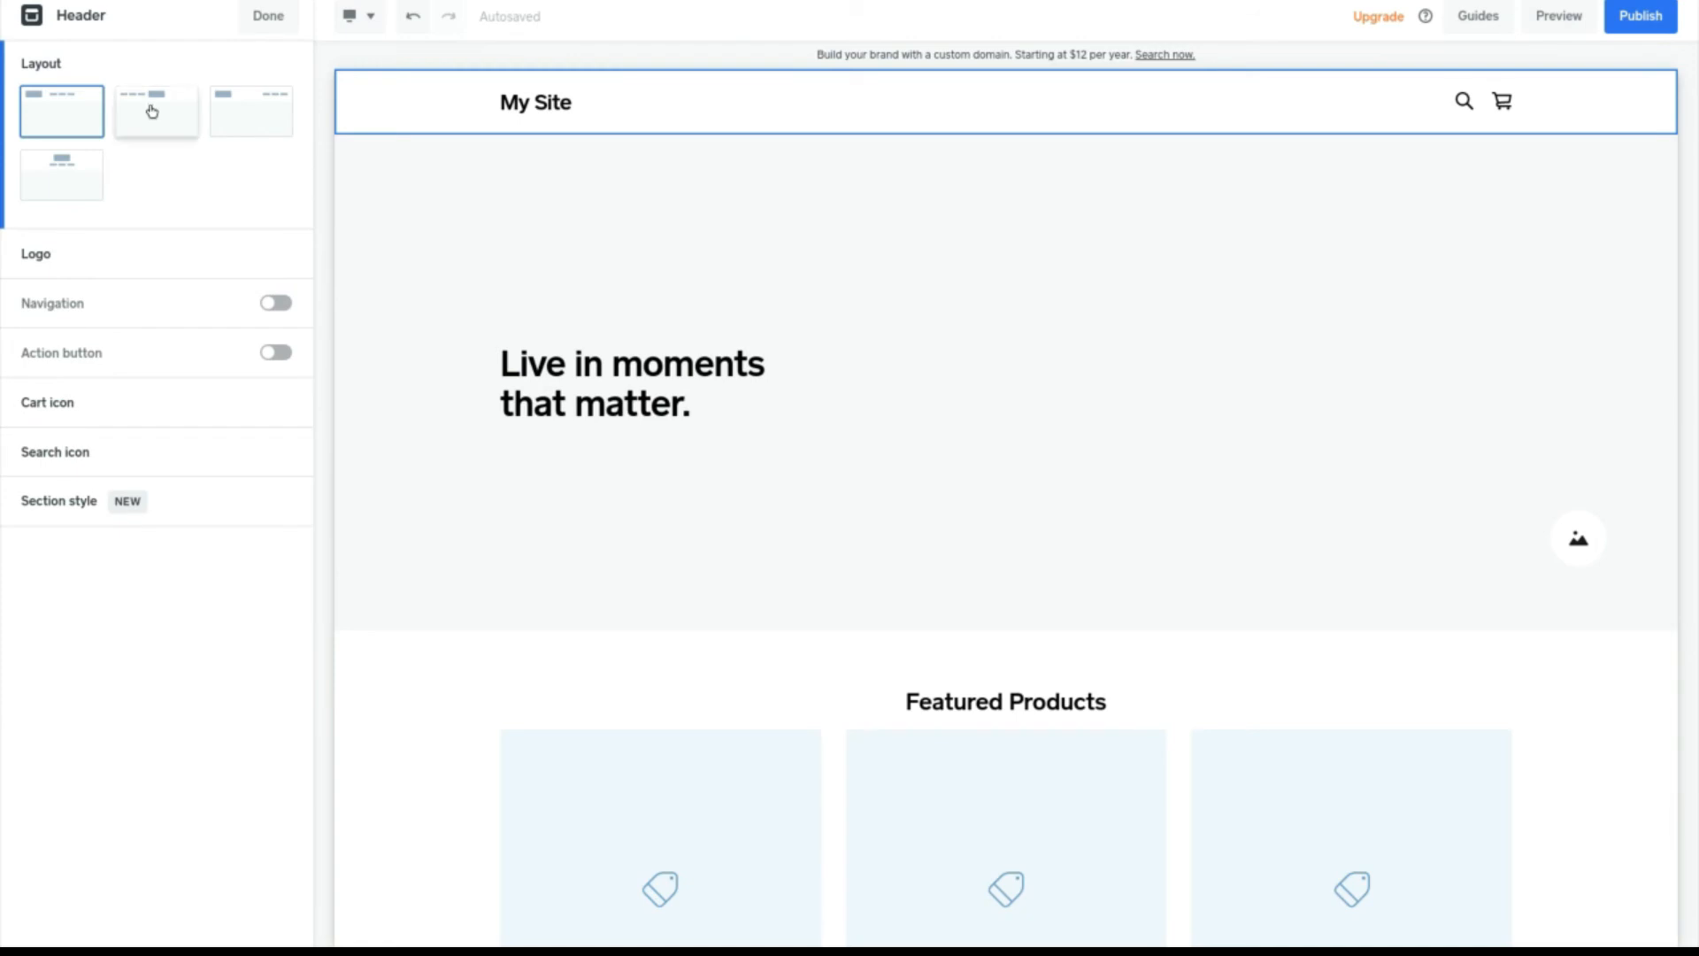
left_click(152, 111)
left_click(255, 117)
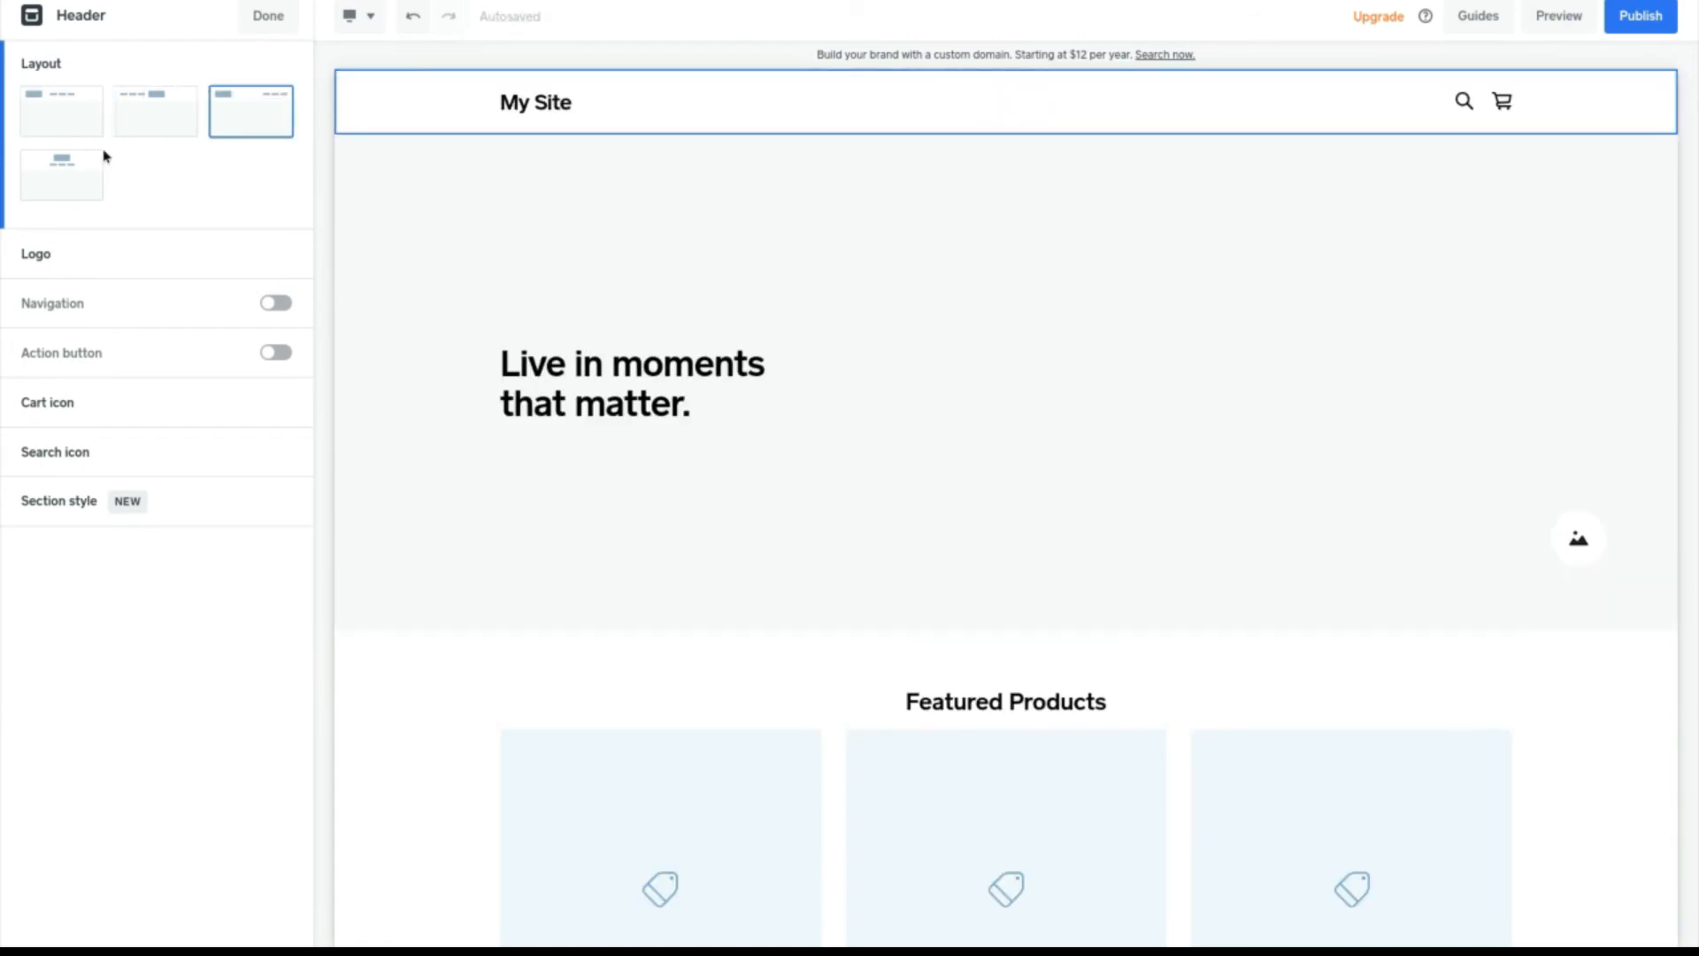
left_click(90, 173)
left_click(260, 126)
Step: Try the Image logo type in the header, switch it back to Text and close the header settings
left_click(207, 266)
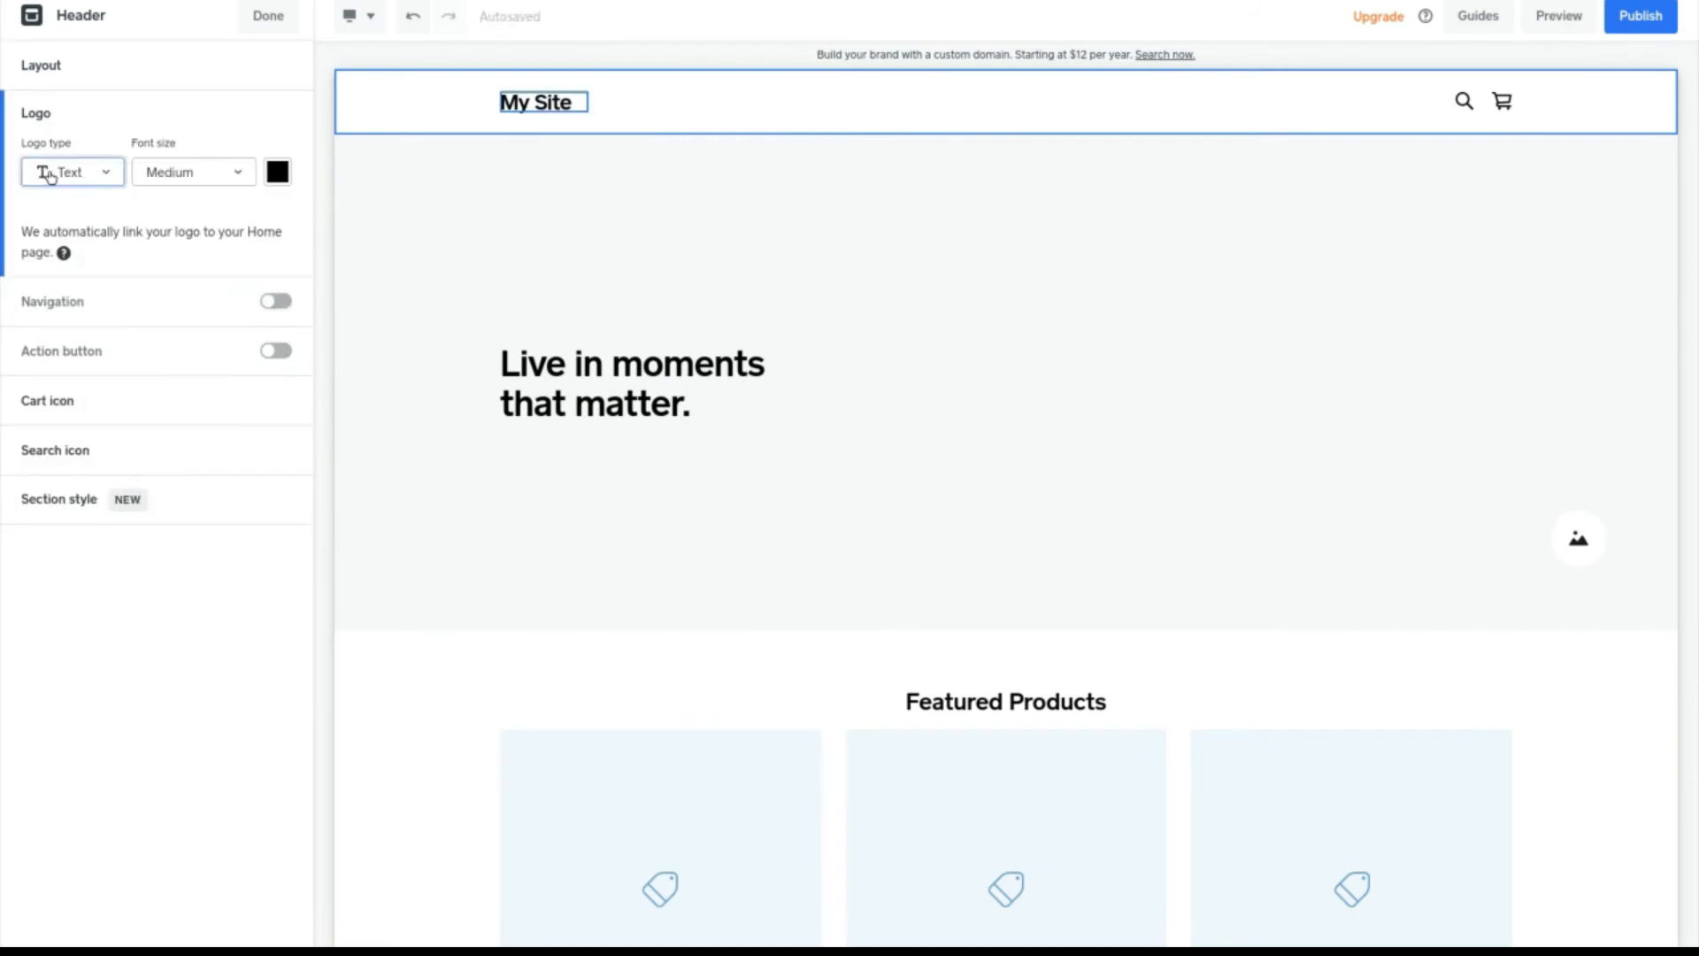
left_click(86, 259)
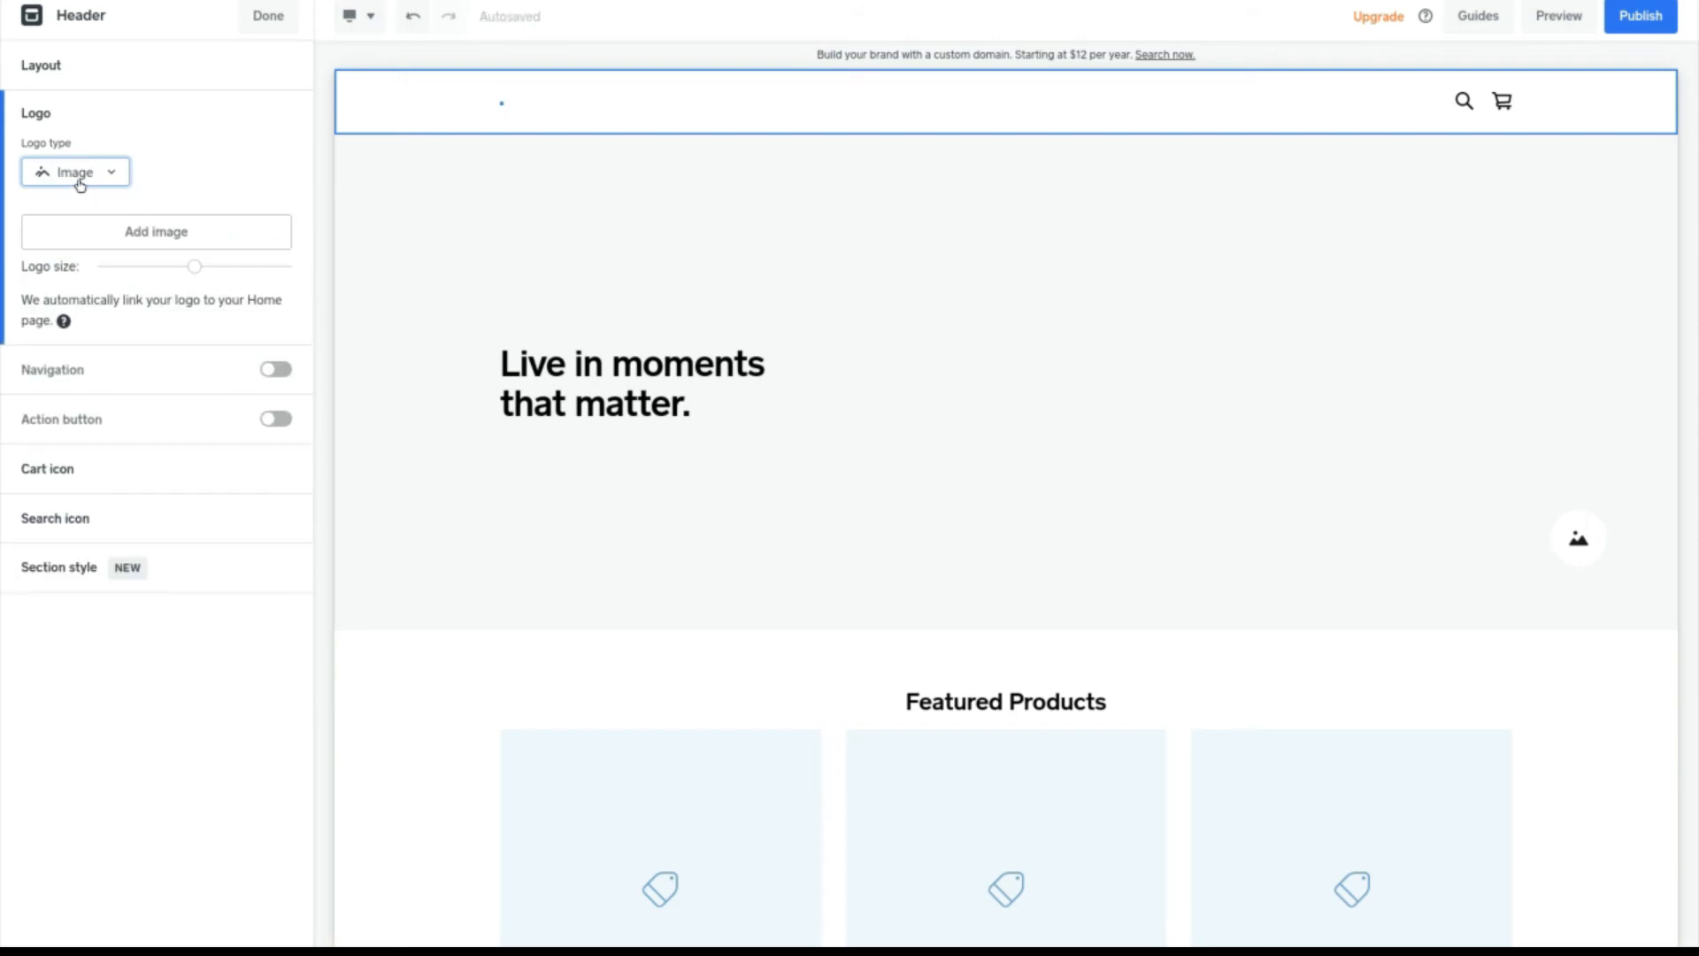
left_click(75, 230)
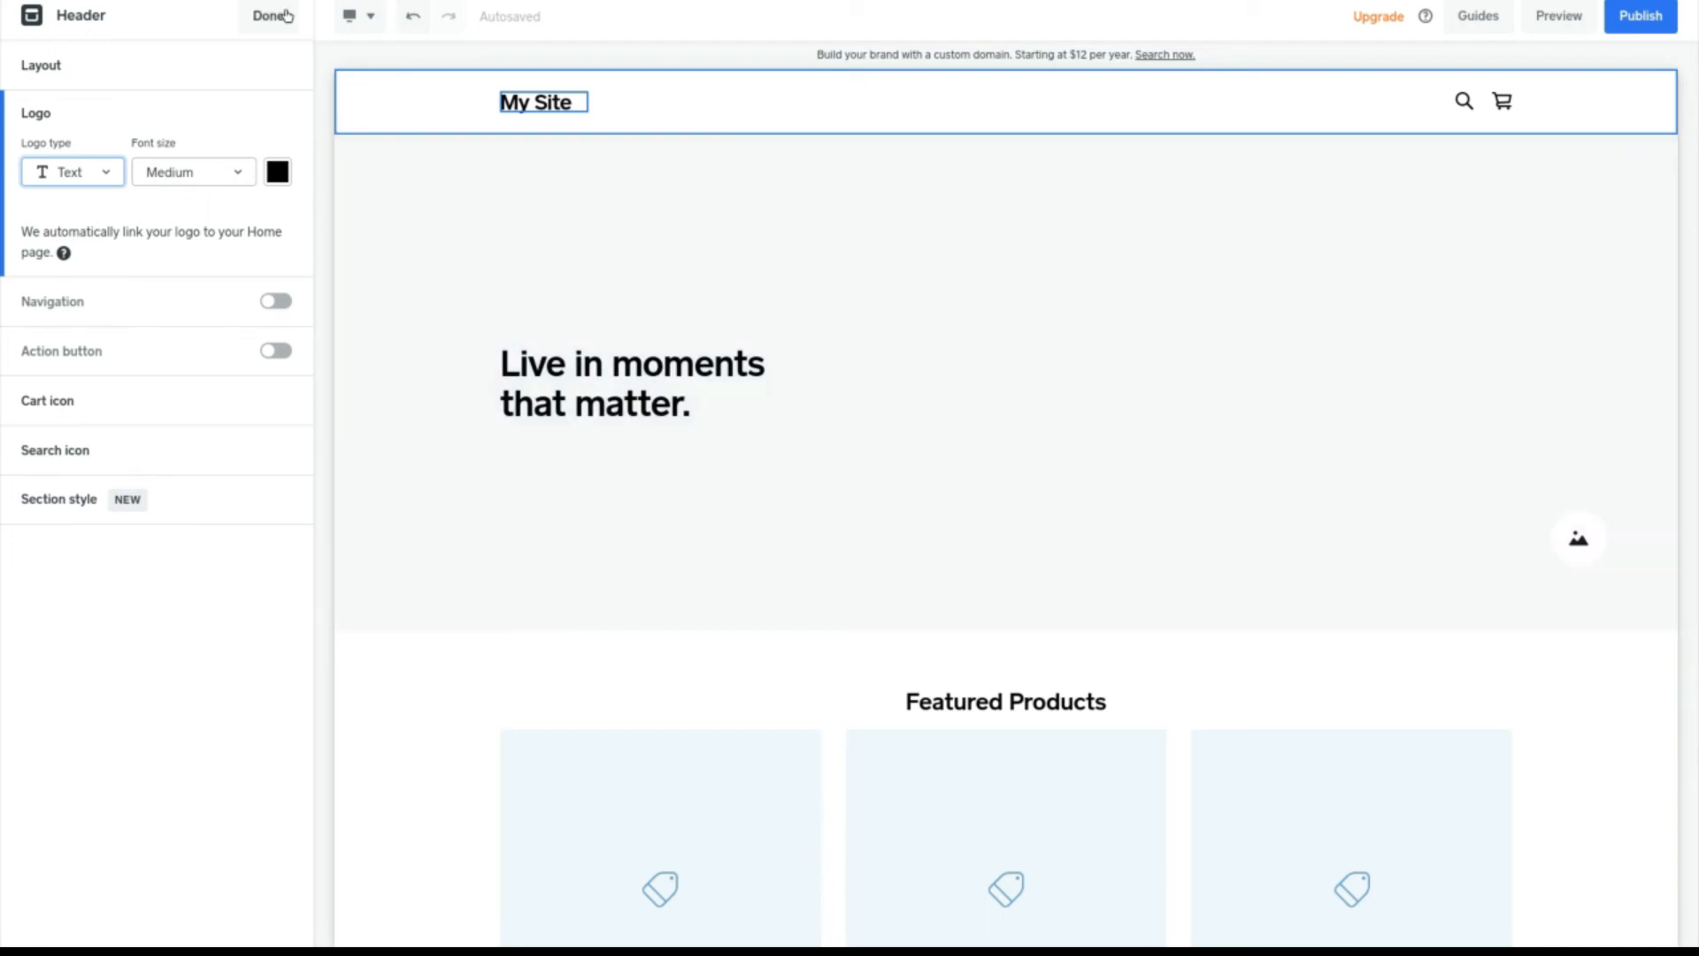
left_click(281, 16)
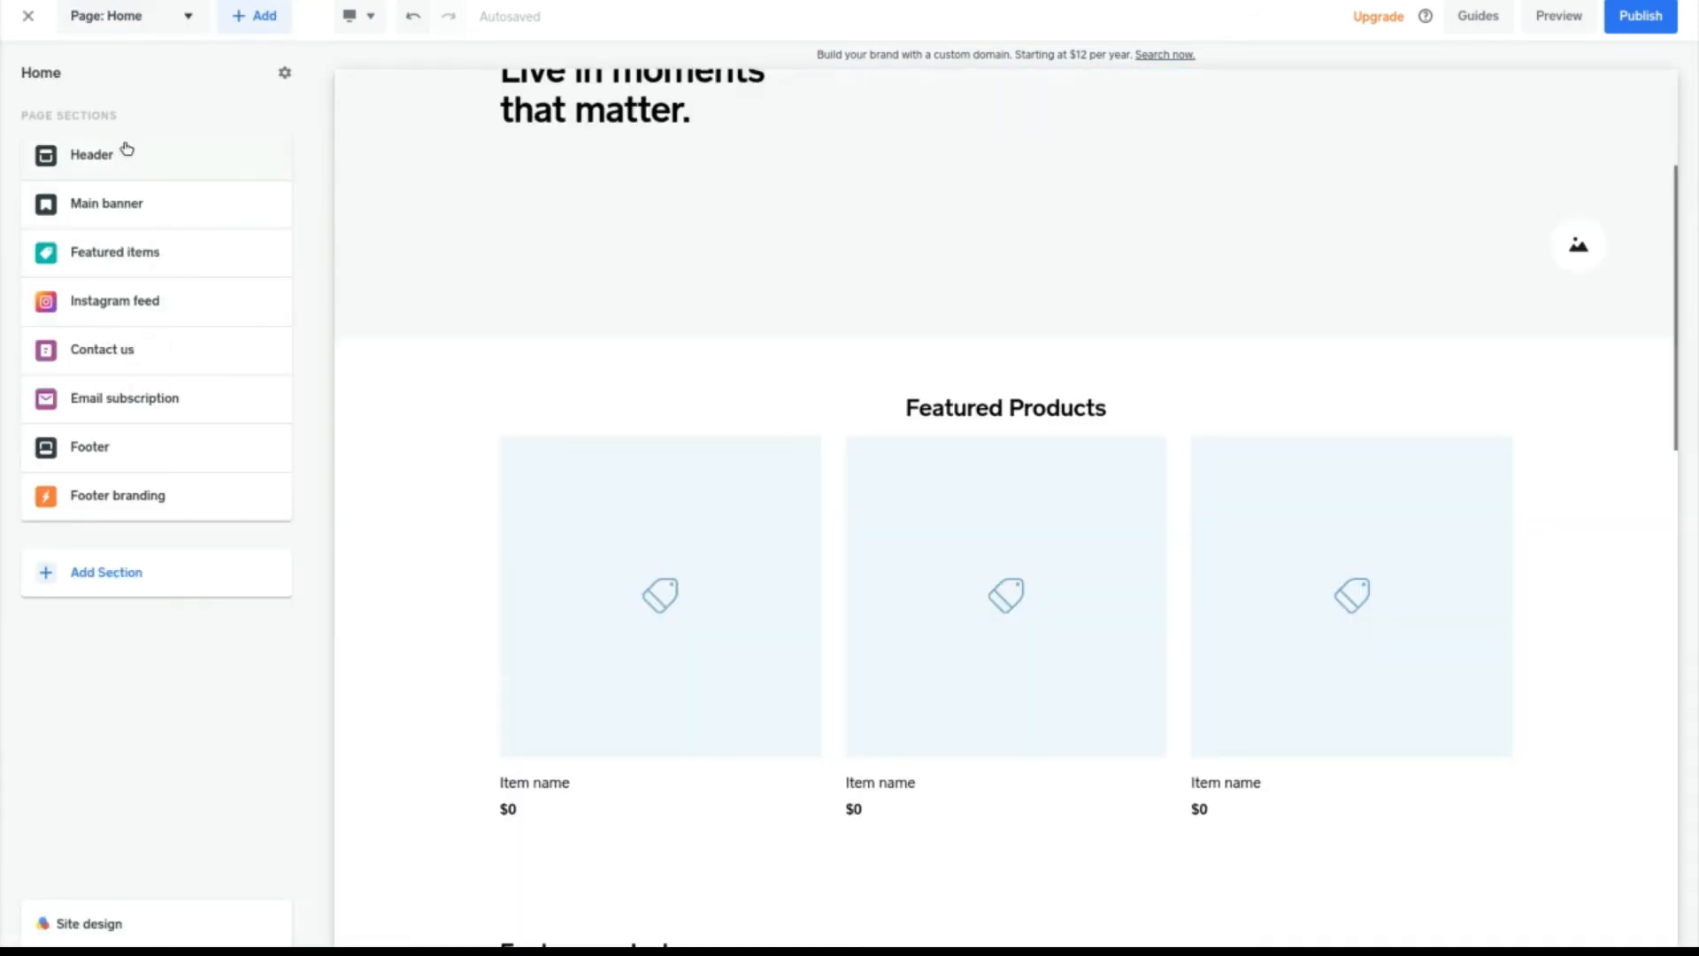
Step: Open the Shop all category page, dismiss the page template tip and look over its item list
scroll(522, 394, "down", 3)
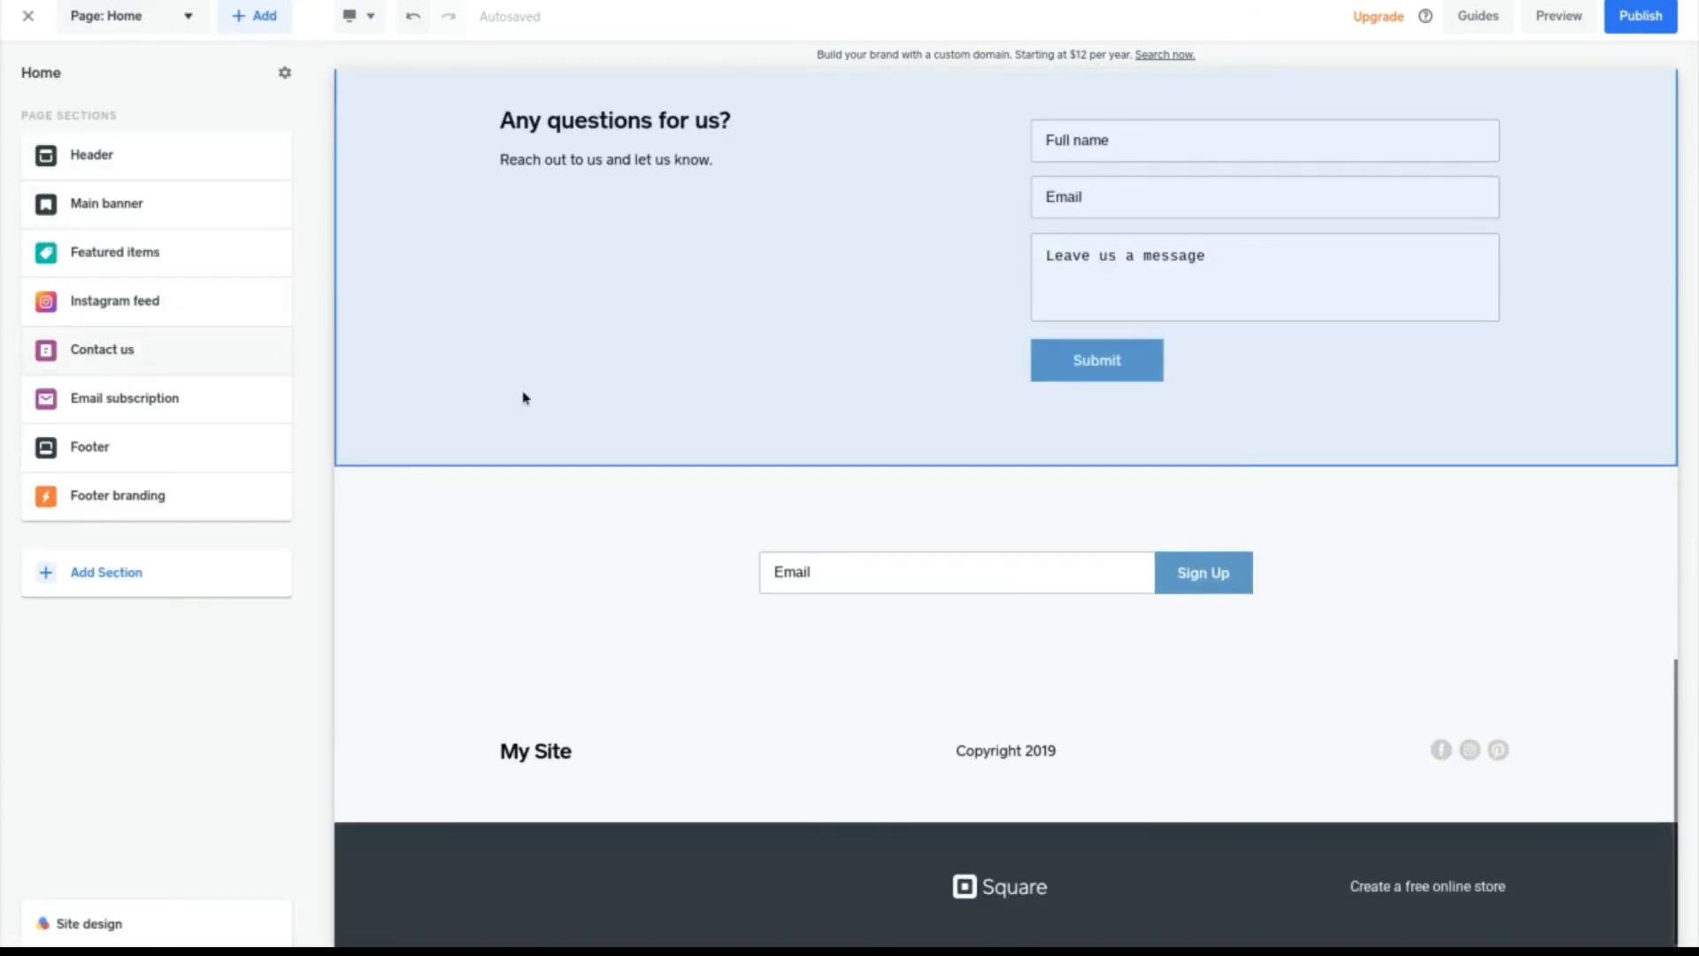
scroll(522, 394, "up", 20)
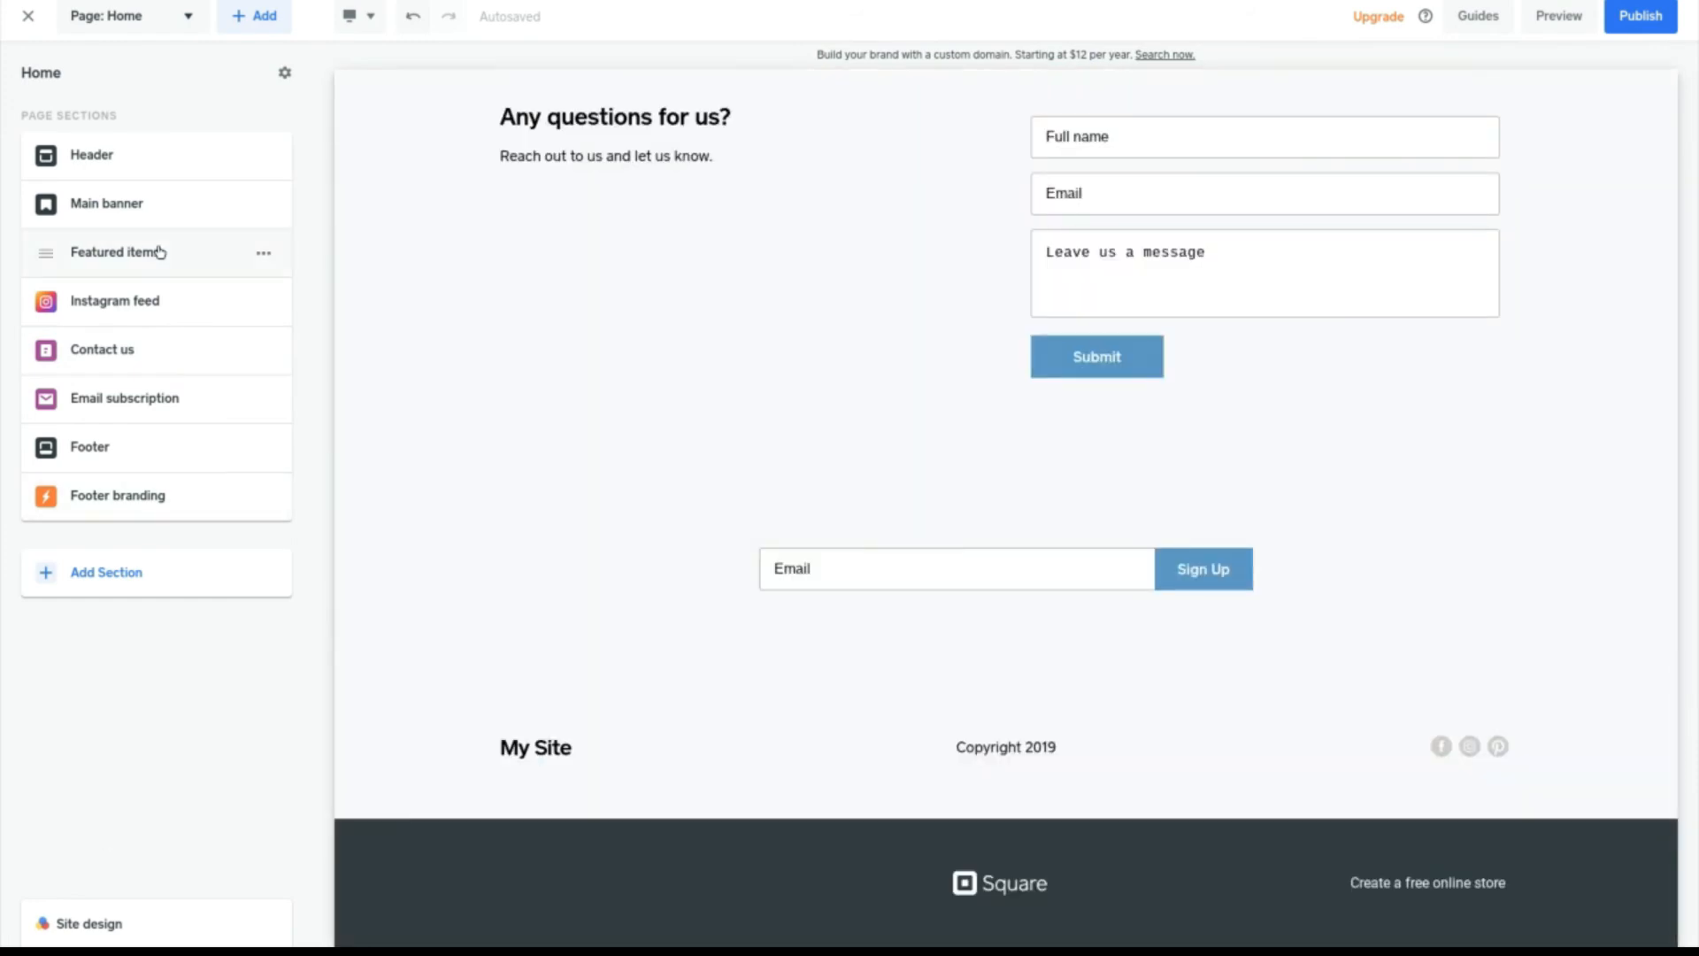
left_click(135, 29)
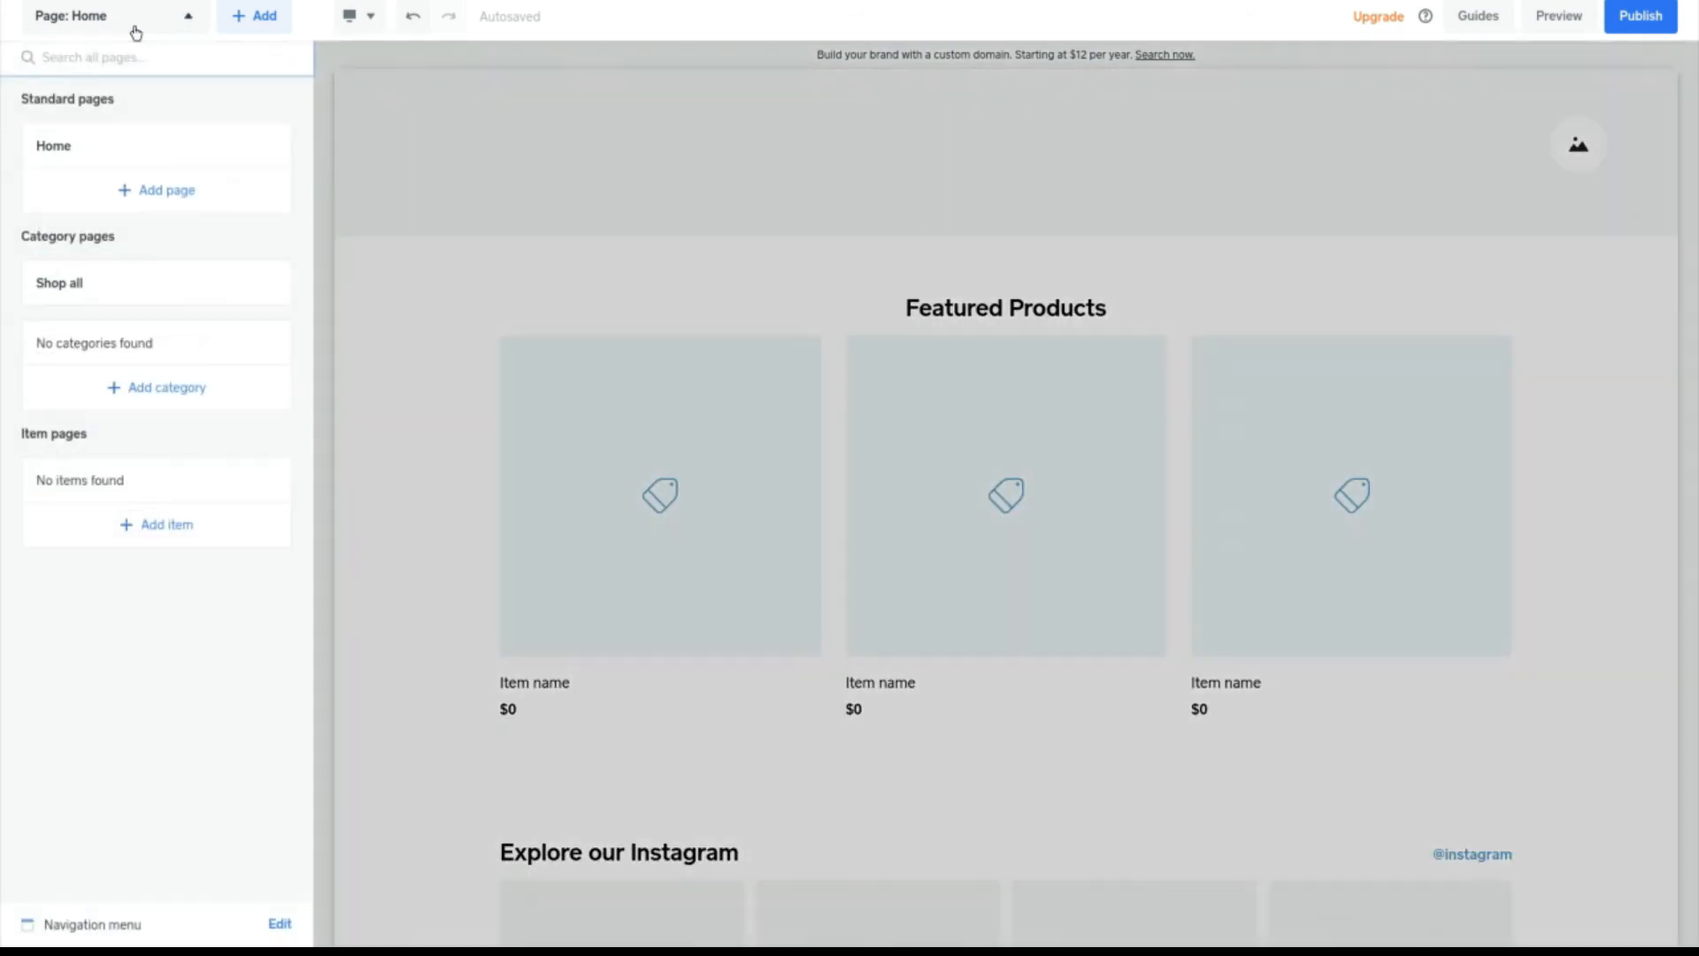
left_click(138, 284)
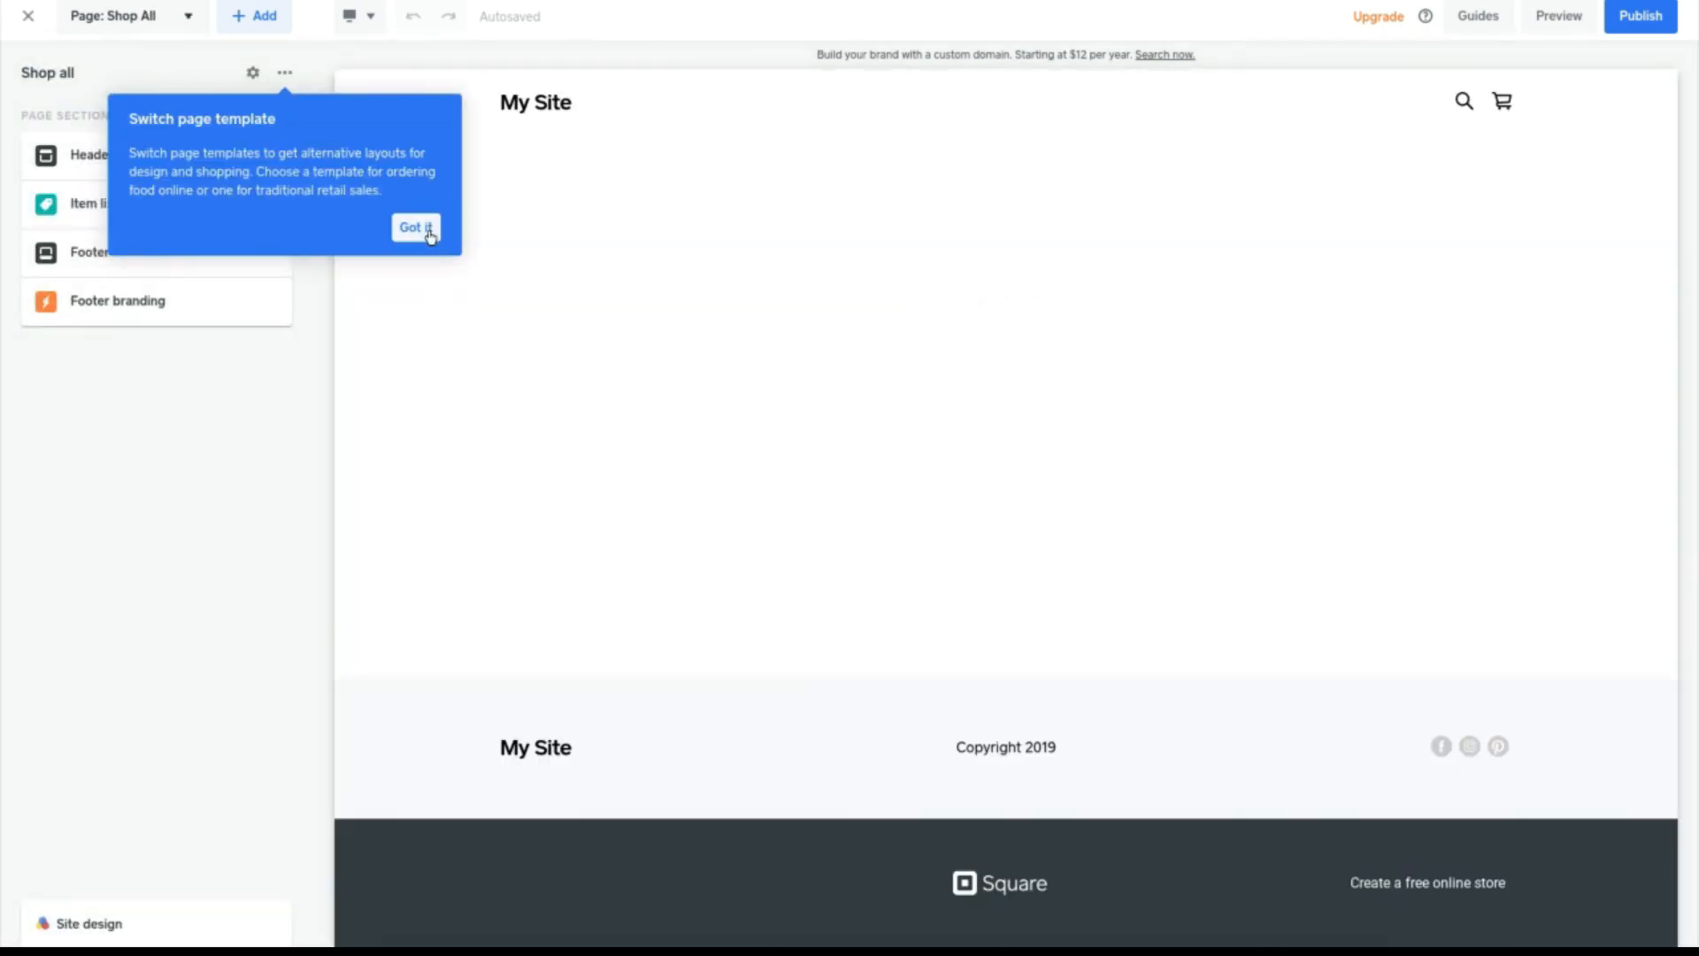
left_click(416, 227)
scroll(430, 237, "down", 4)
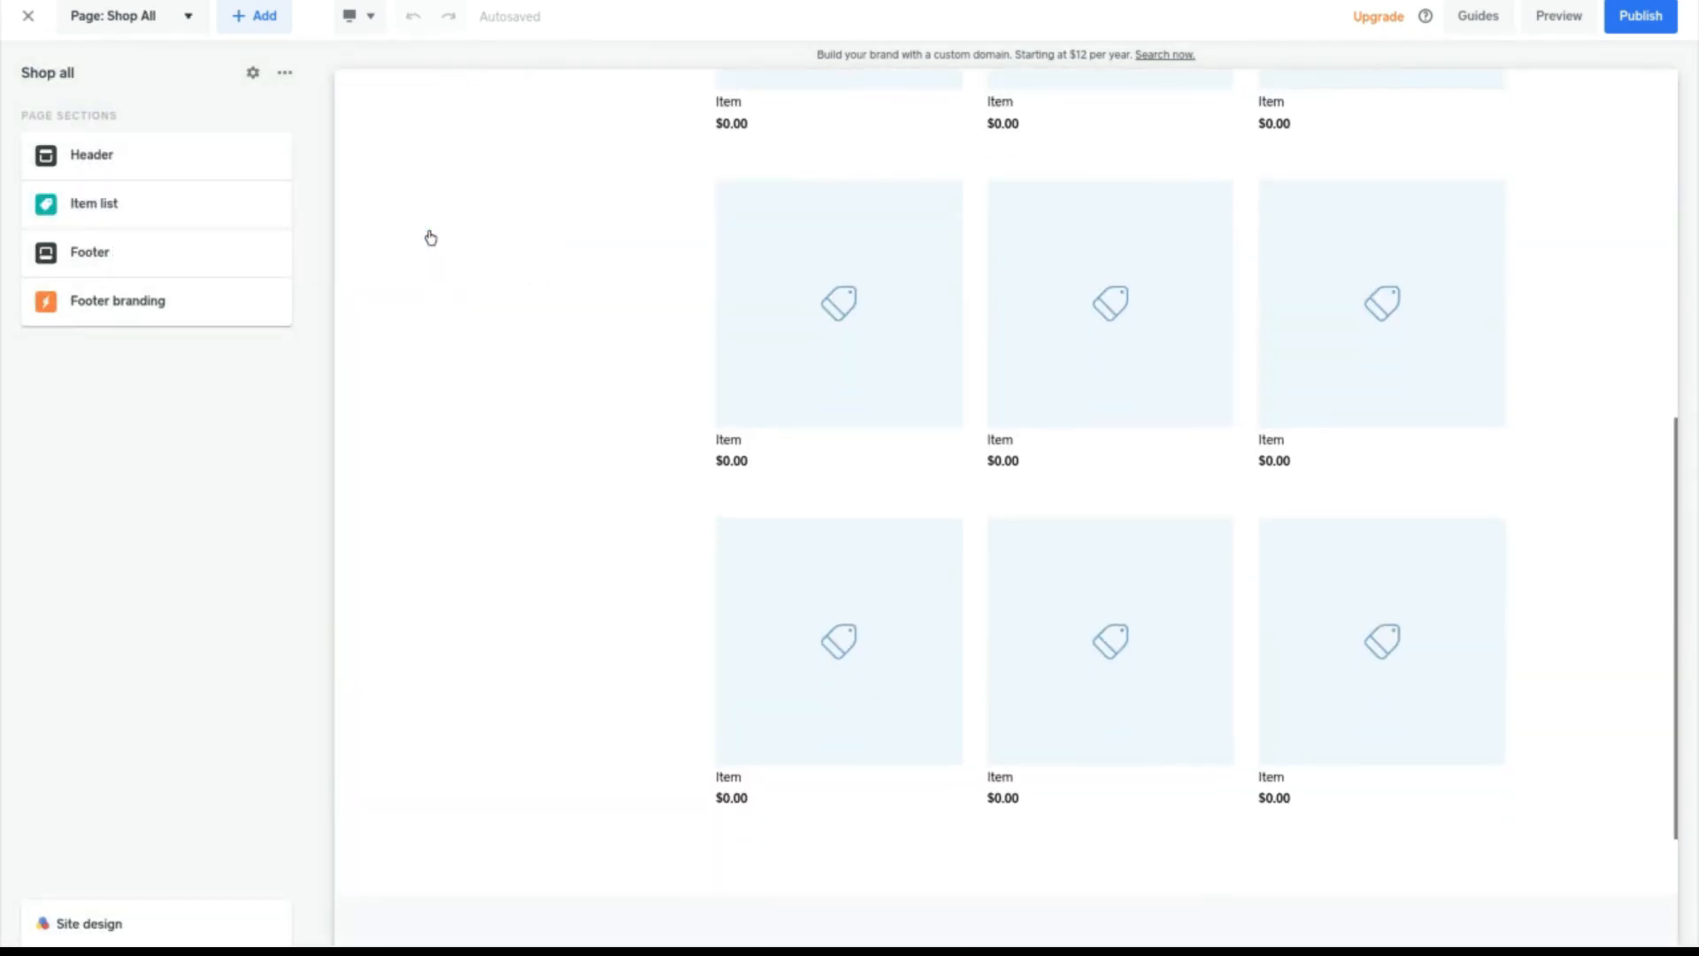
Step: Check the editor's Desktop and Mobile view options, close the header settings and leave the site editor for the website overview
scroll(430, 238, "up", 4)
left_click(368, 18)
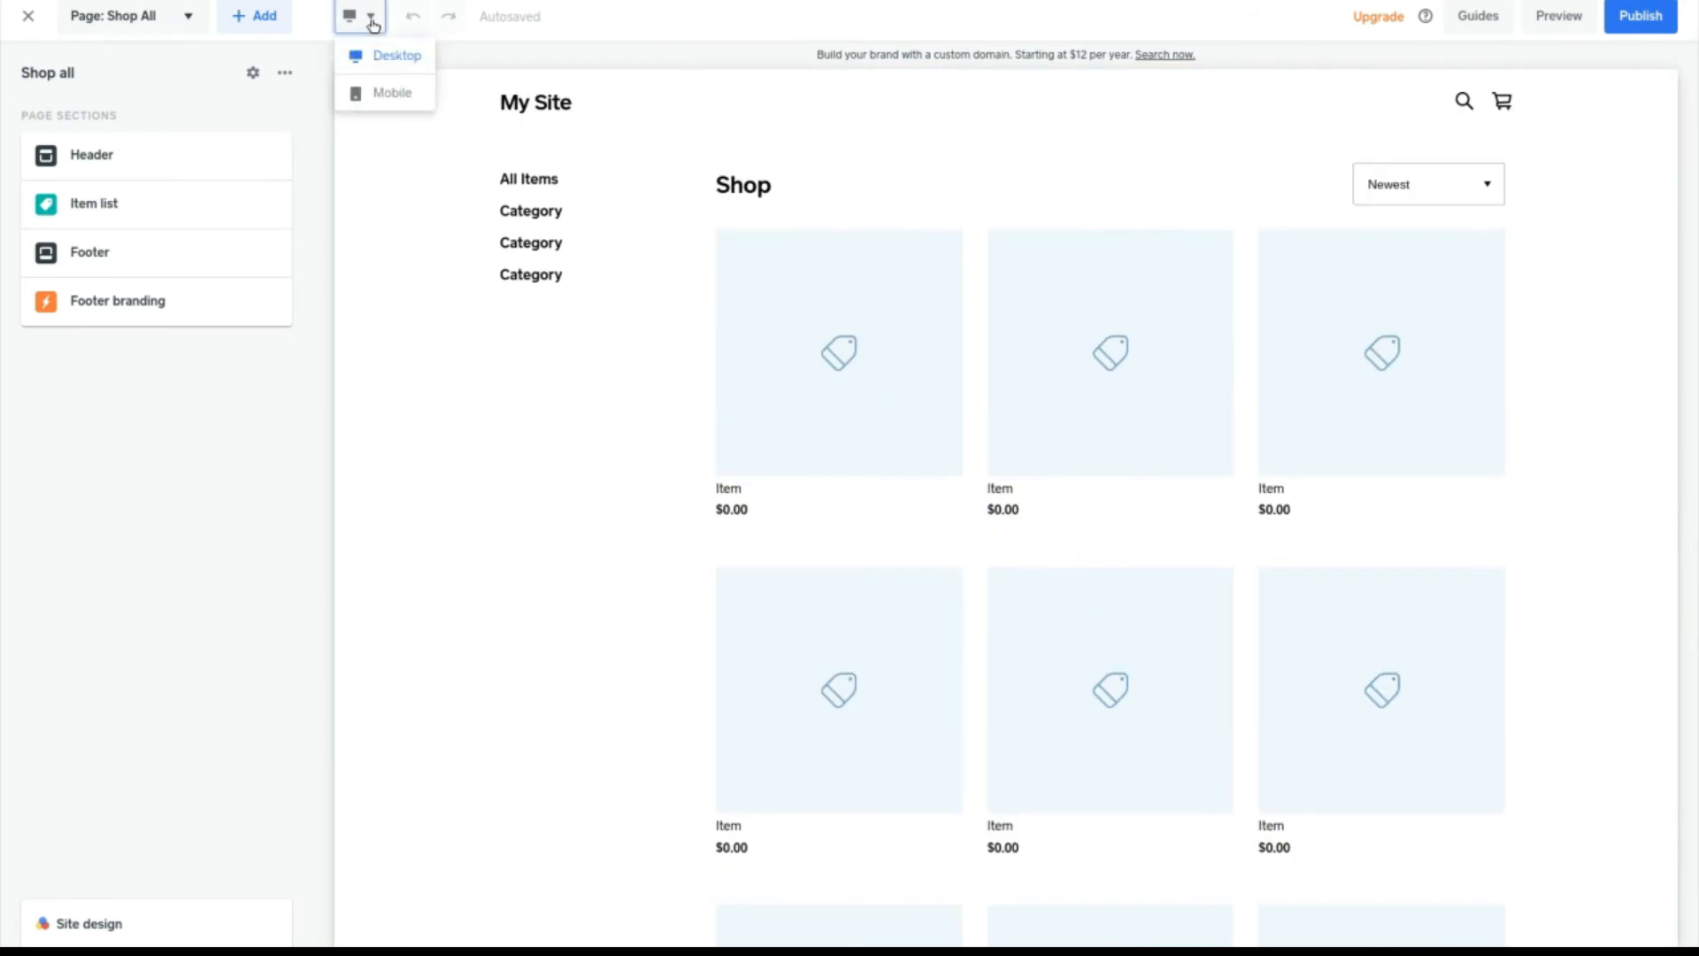
left_click(777, 98)
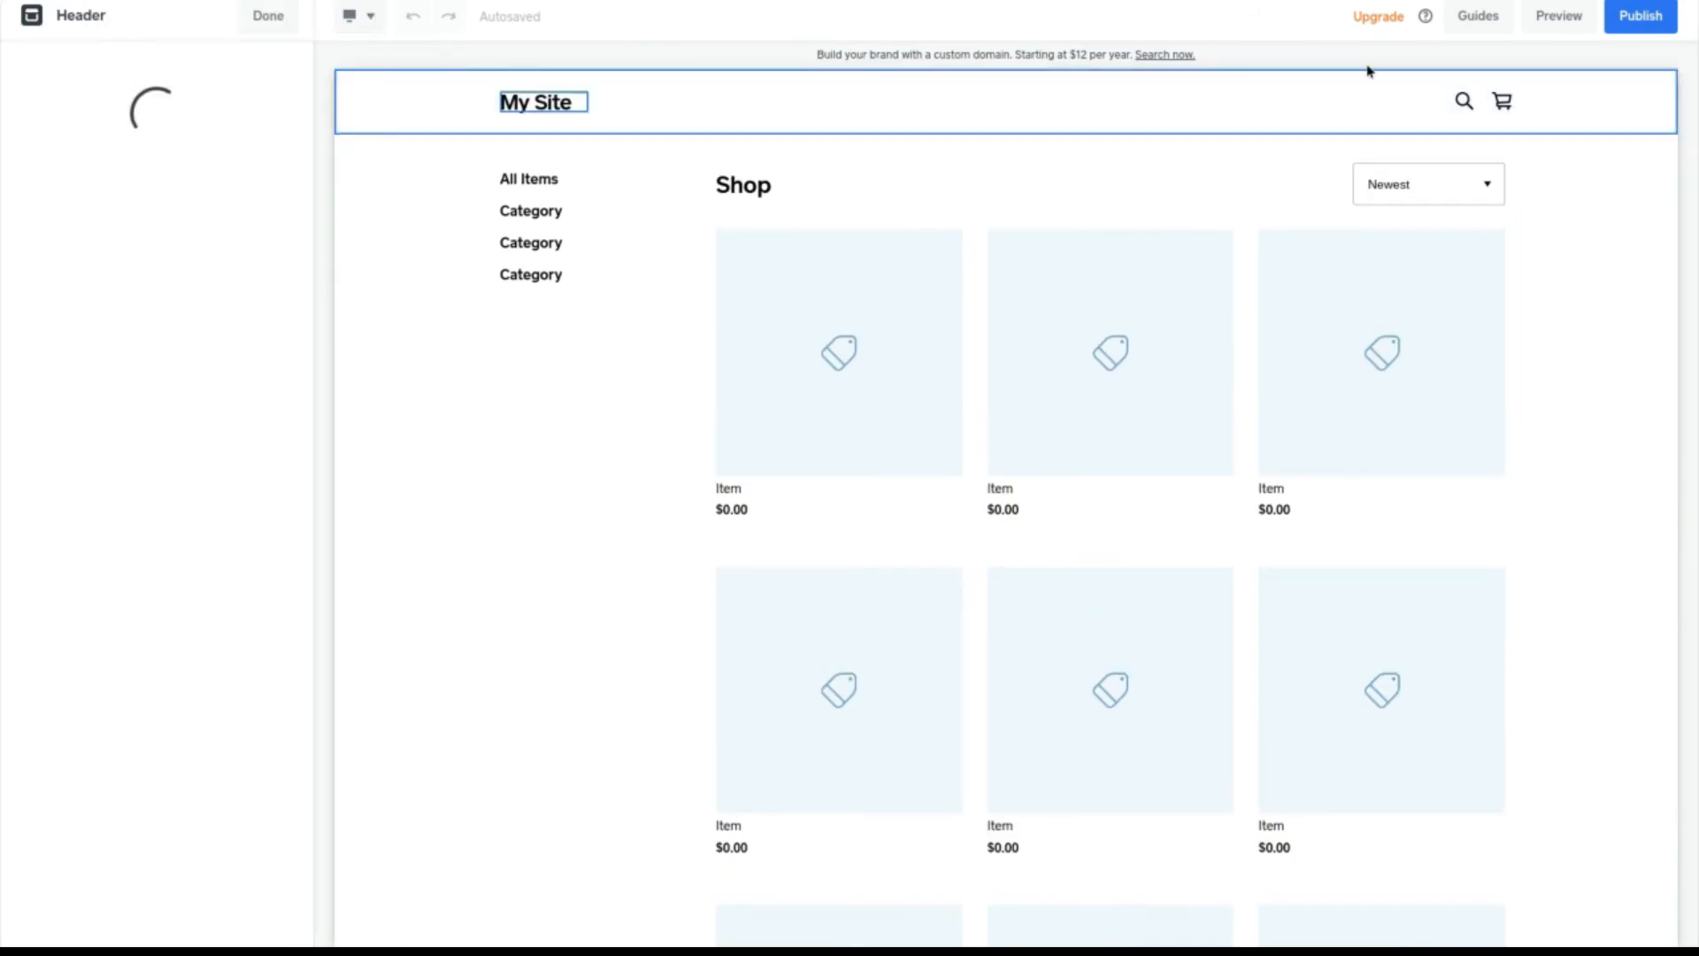
left_click(289, 17)
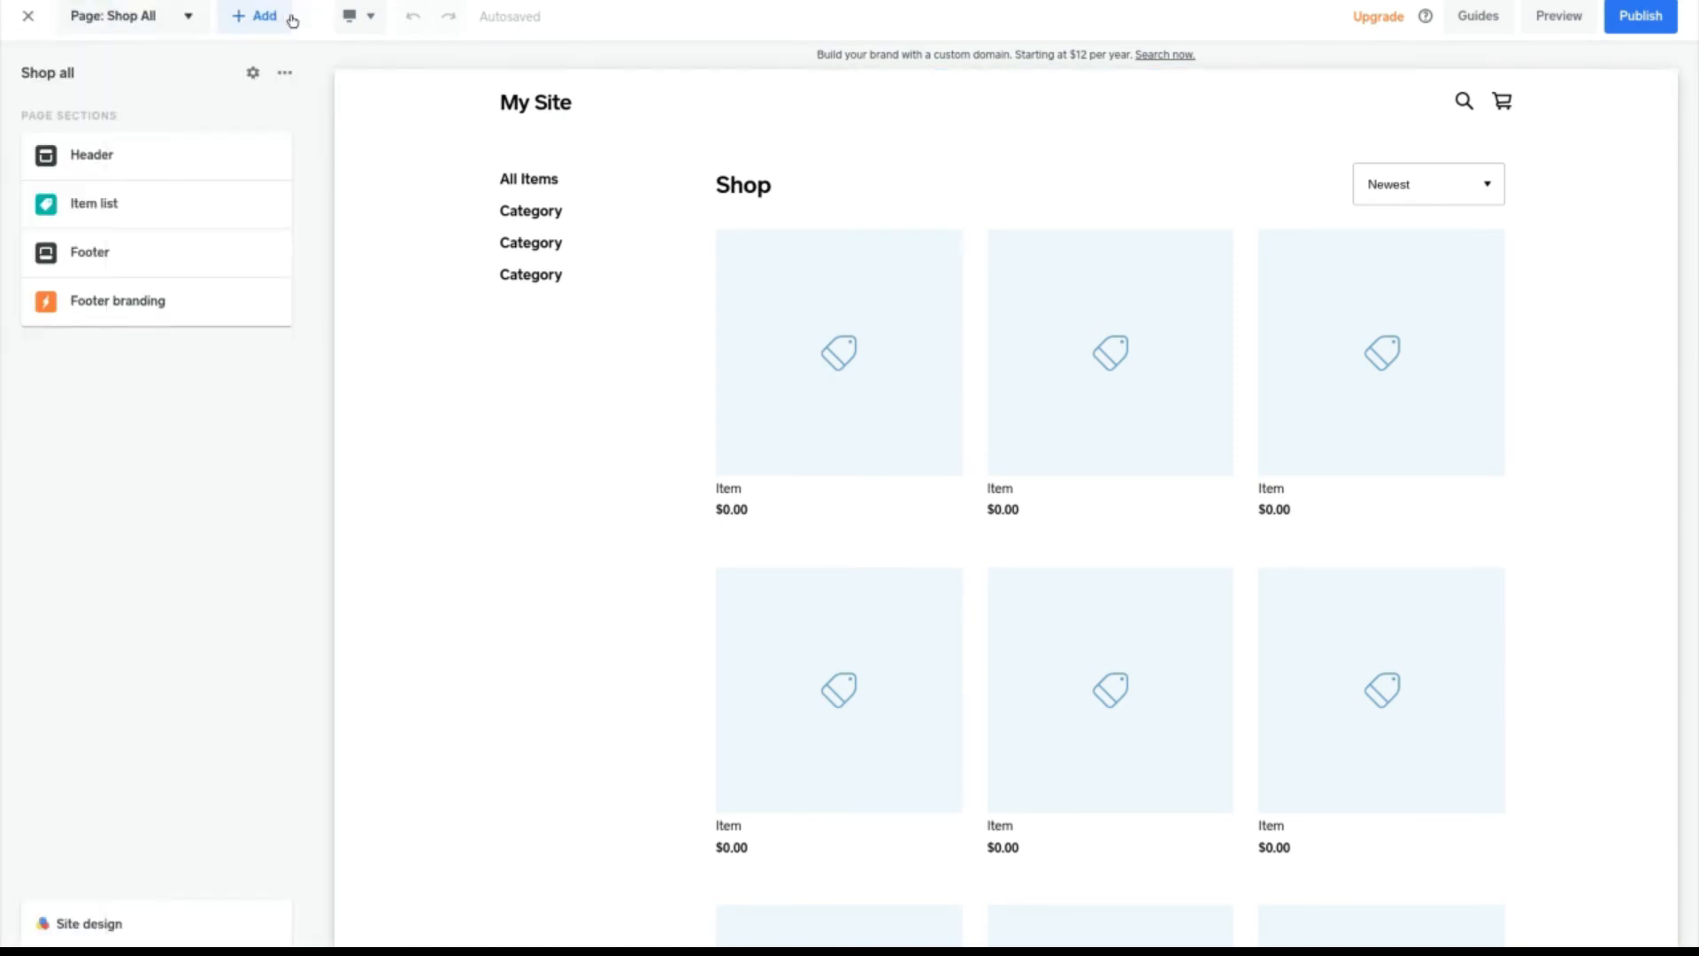
left_click(27, 17)
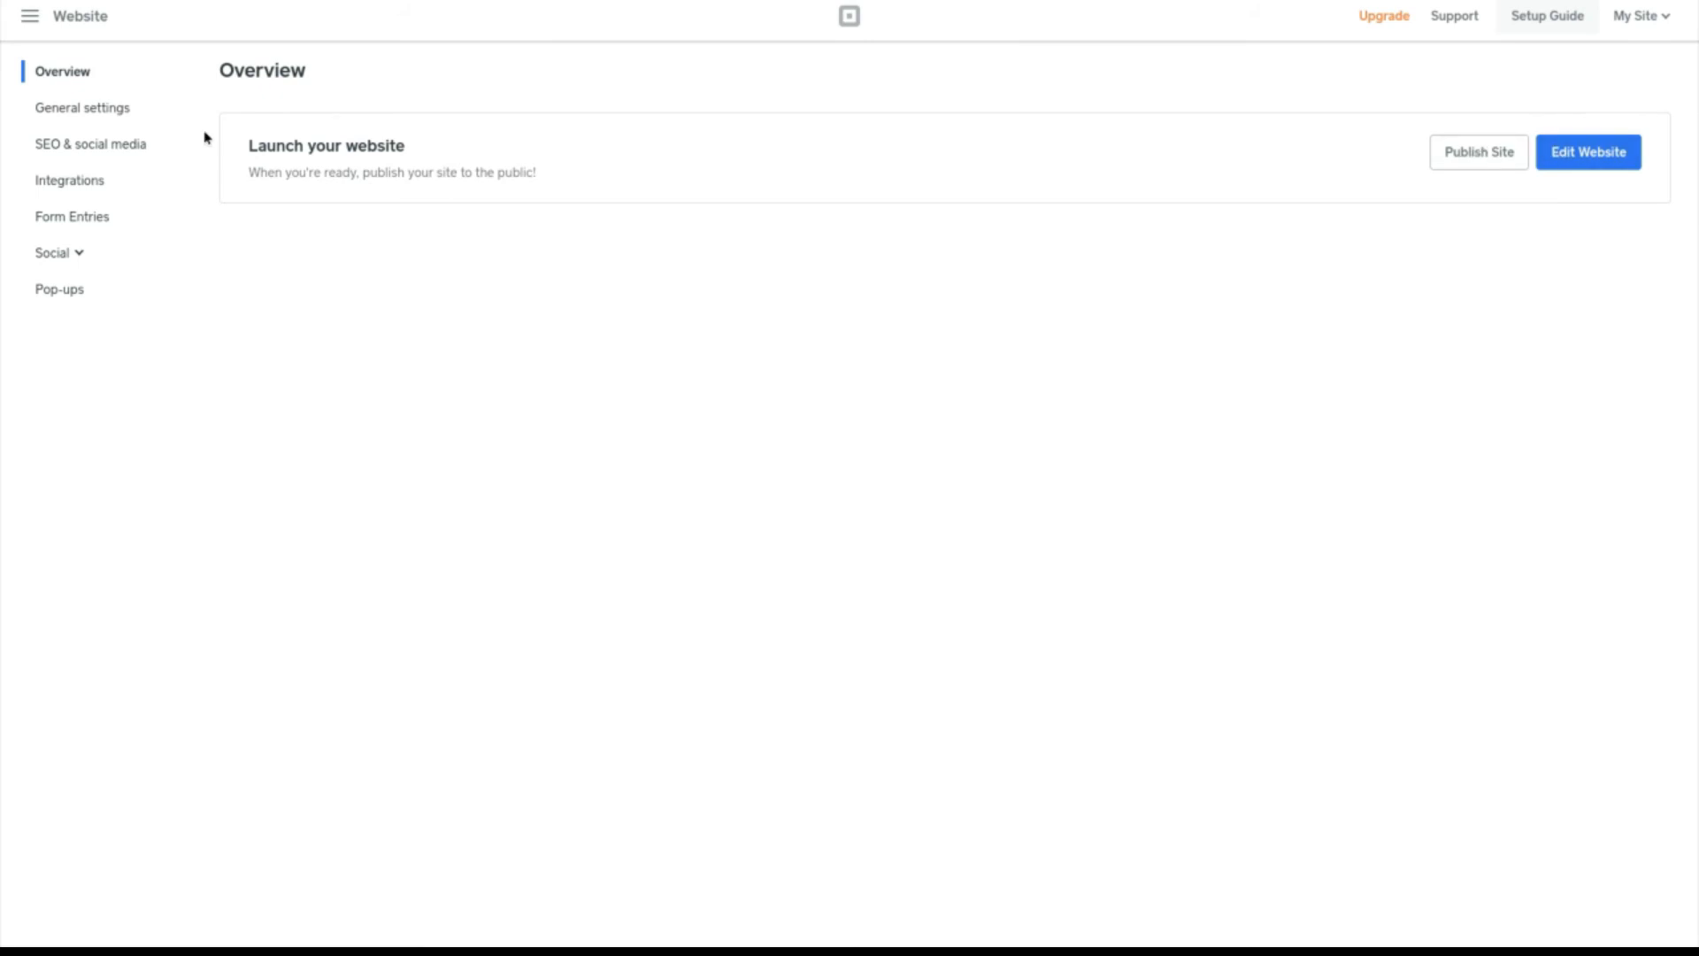
Step: Review the general site settings down to Reset to Default, and the SEO & social media page including the Twitter social preview
left_click(56, 116)
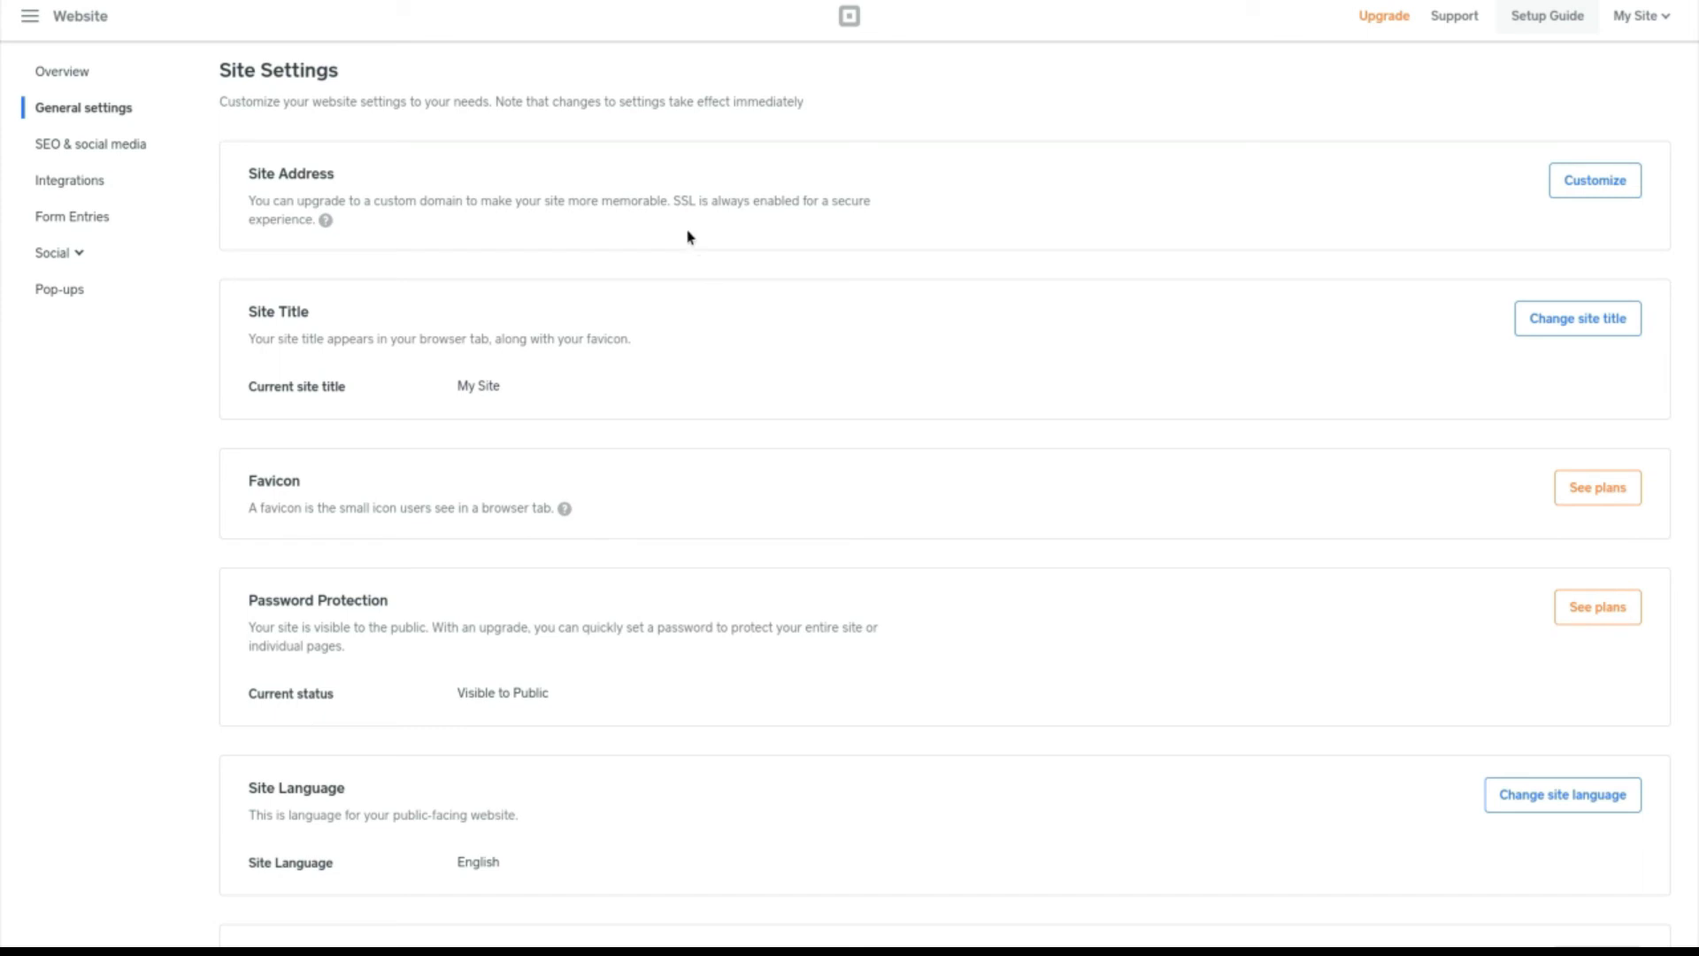
scroll(660, 368, "down", 1)
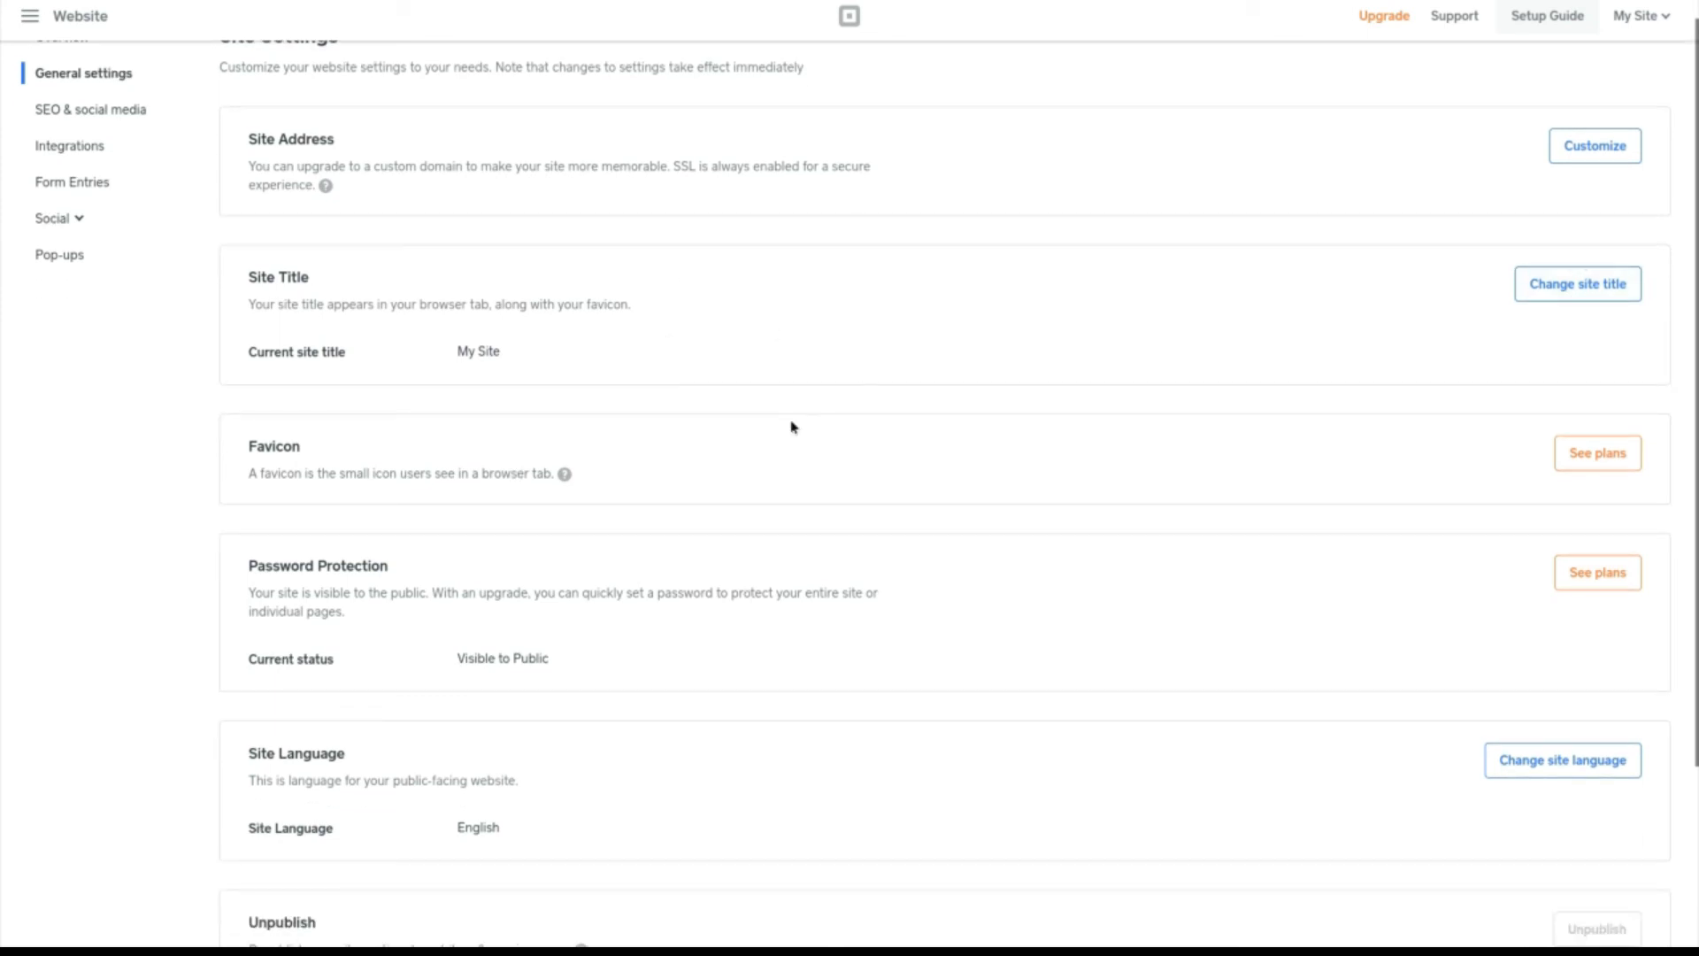
scroll(791, 428, "down", 2)
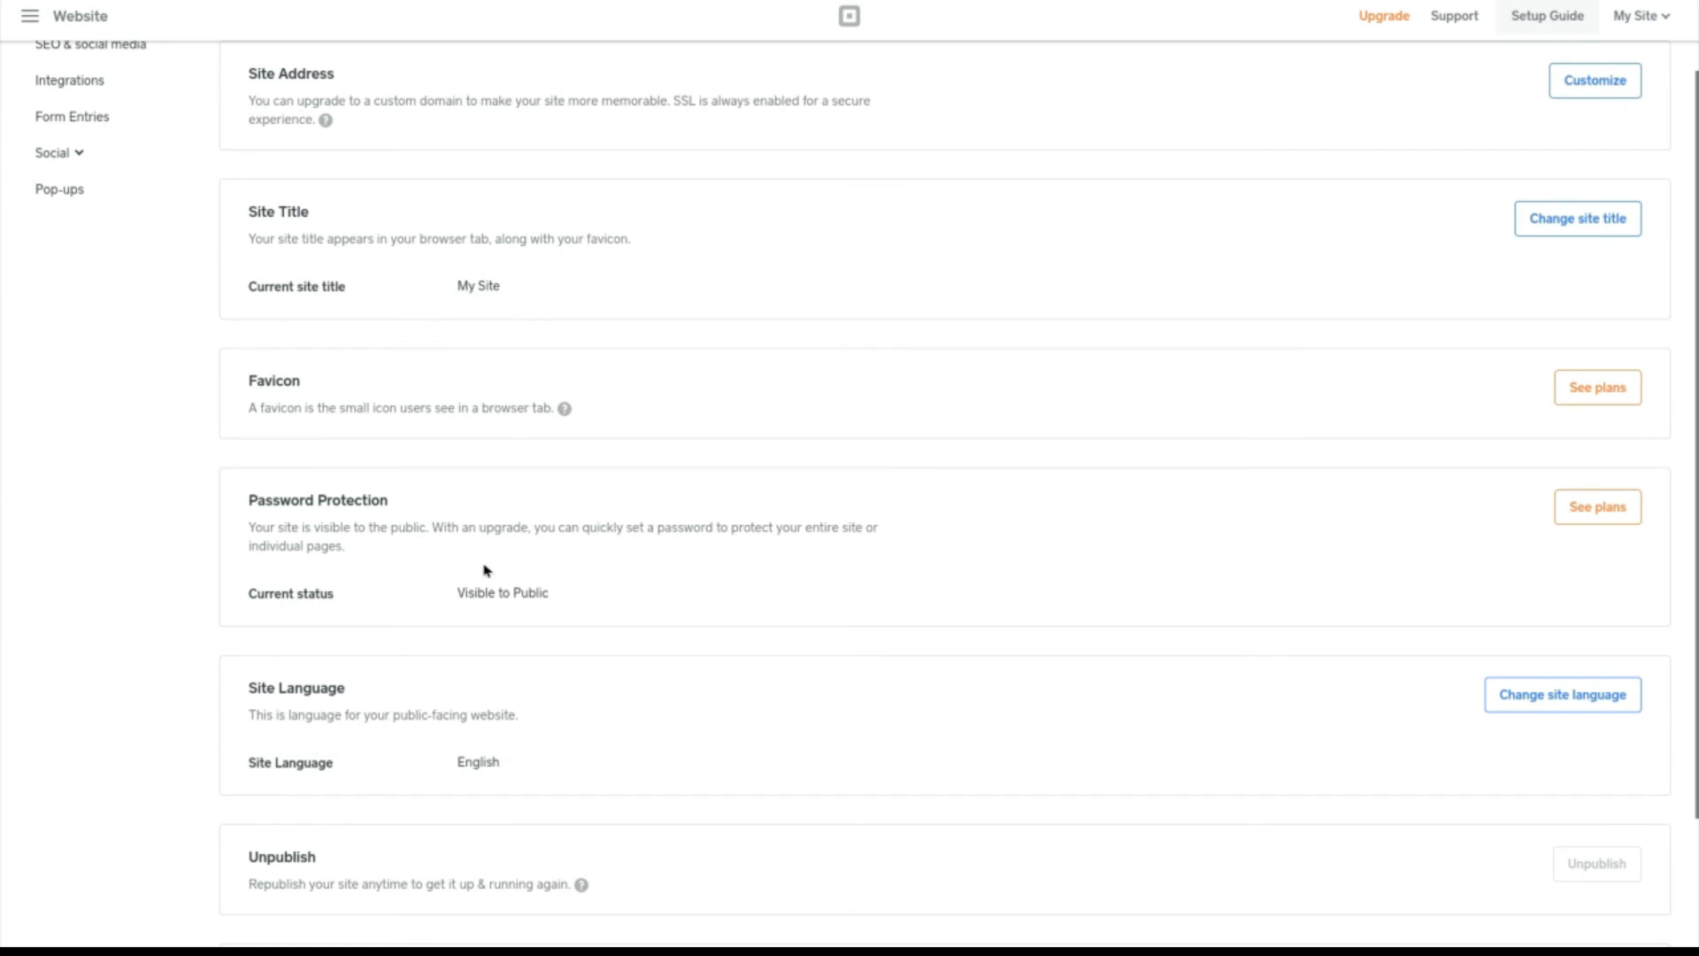
scroll(484, 570, "down", 5)
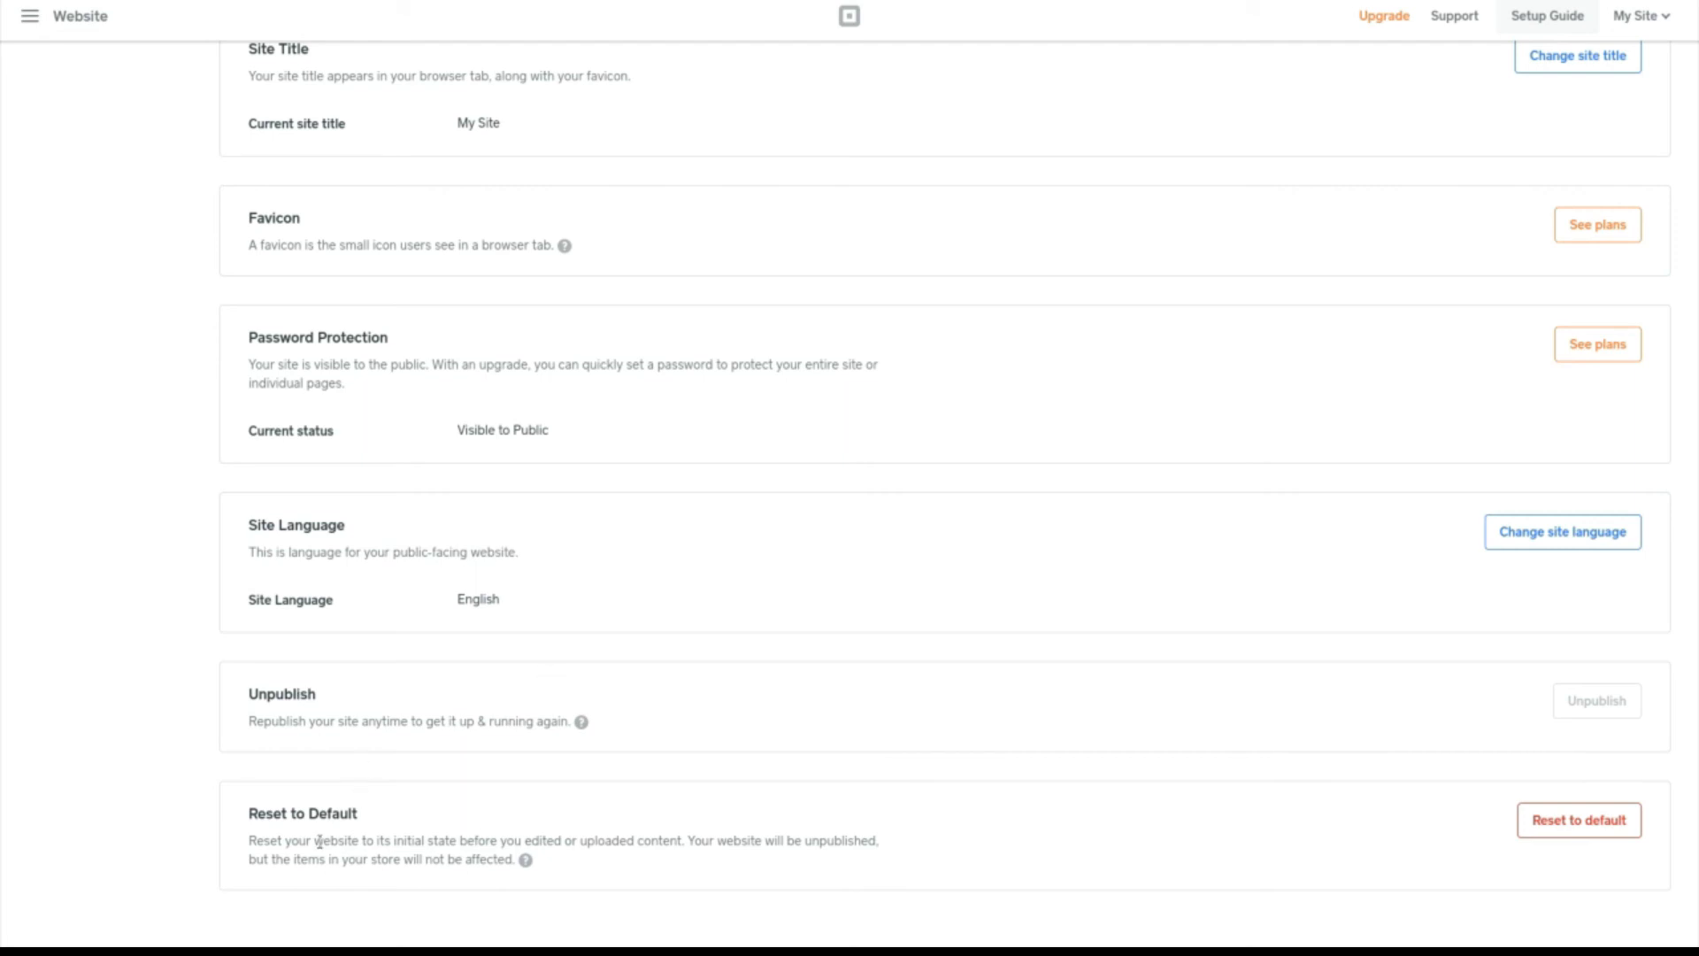
scroll(318, 841, "up", 3)
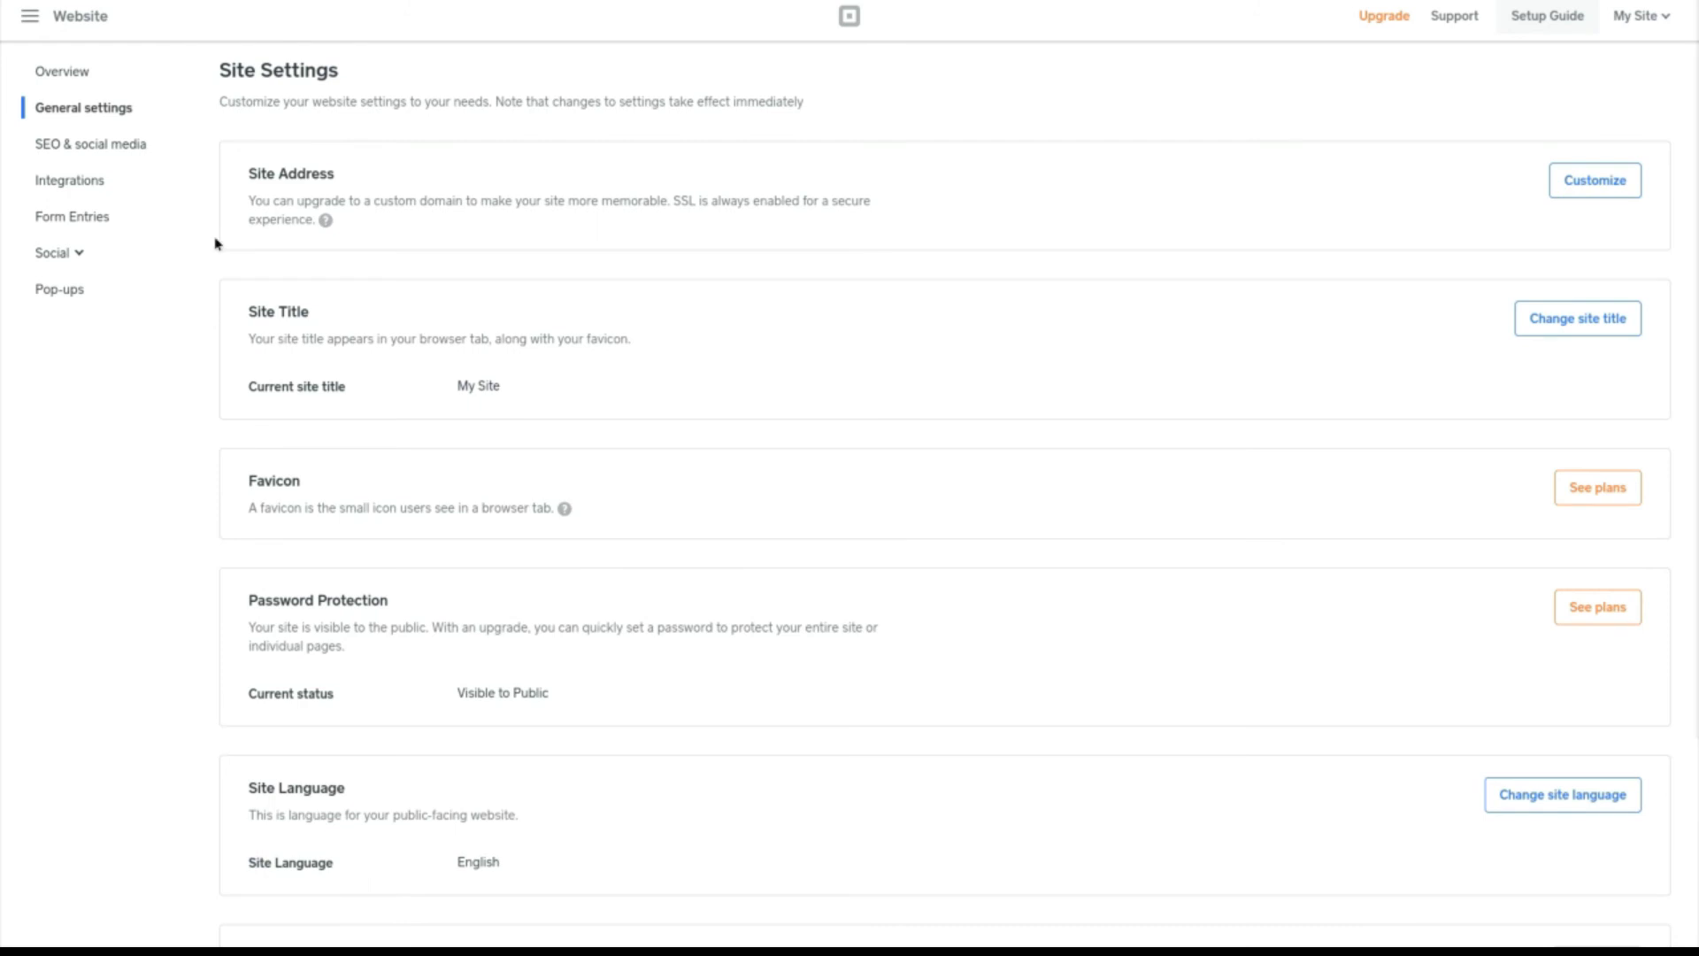
left_click(106, 158)
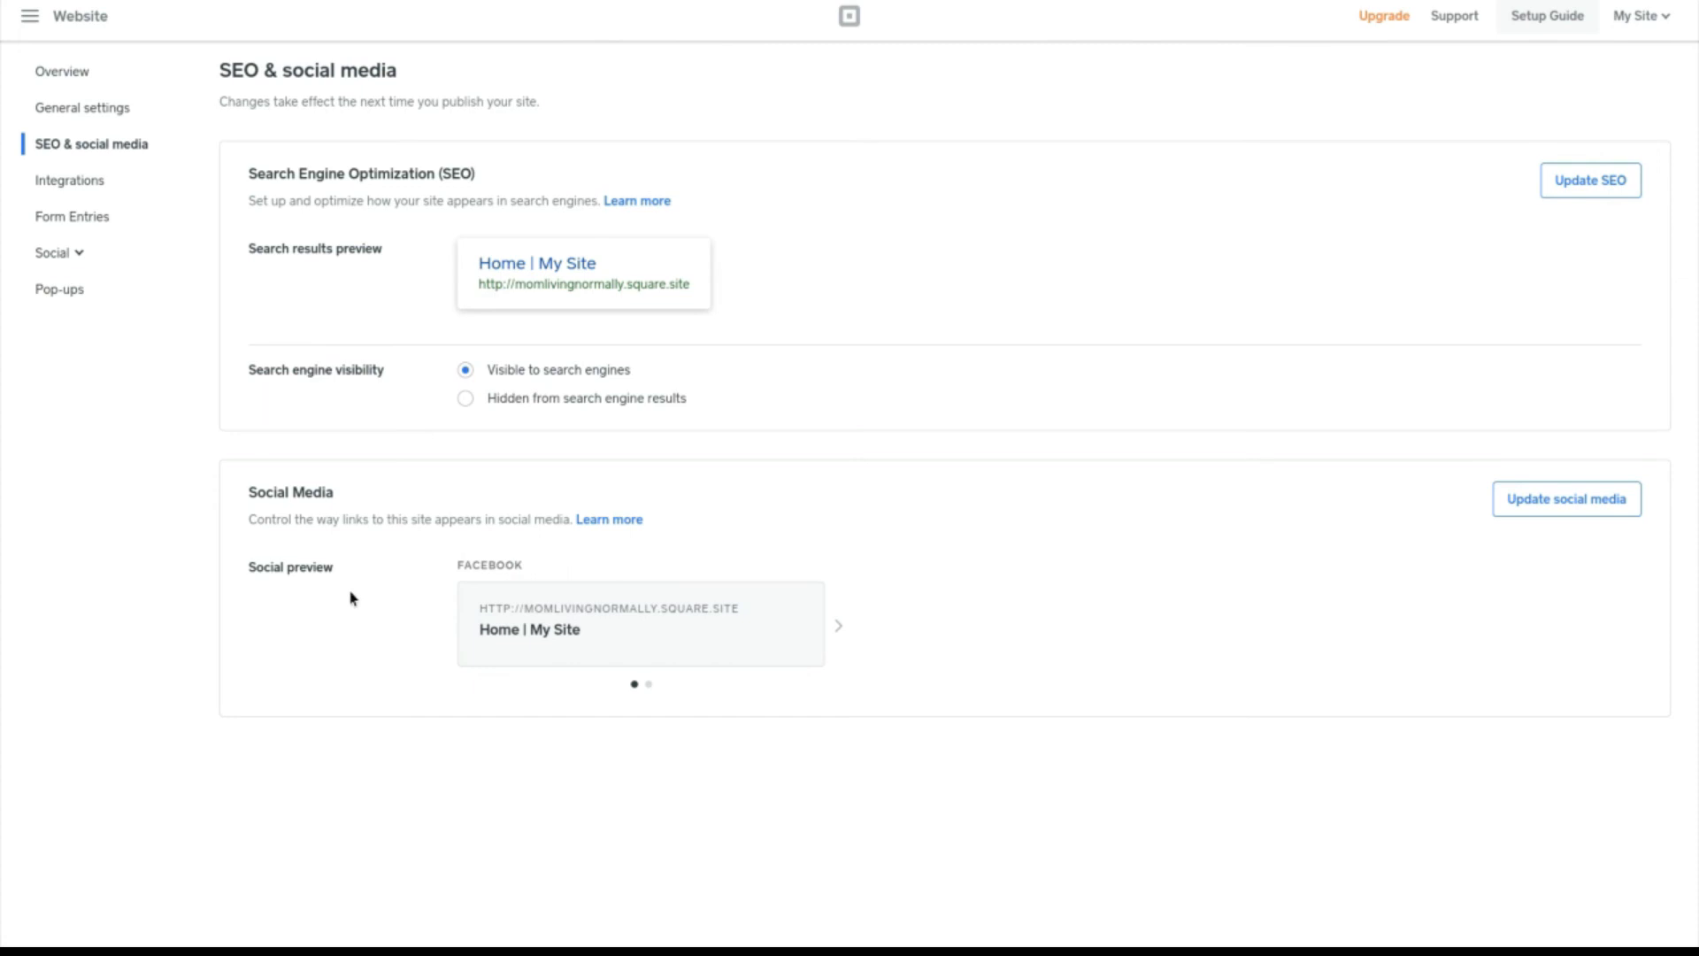
left_click(837, 627)
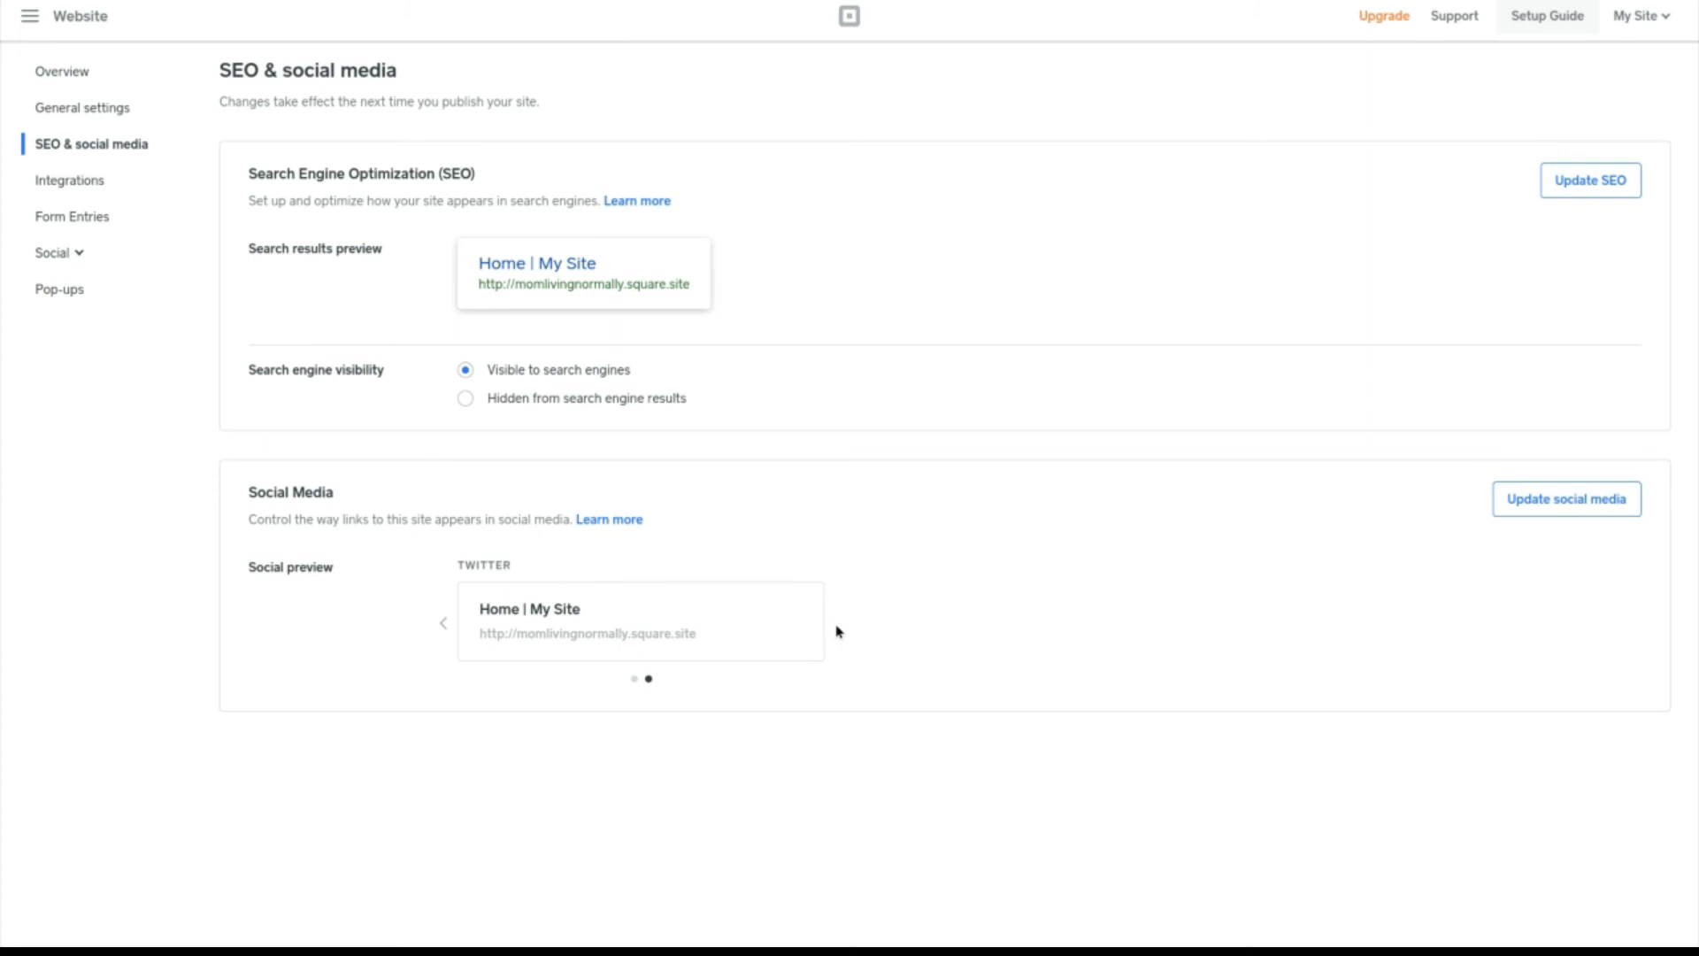
Step: Examine the Google Analytics, Google Verification, Pinterest and Facebook Pixel integrations and the custom header code form, cancelling the form without adding code
left_click(67, 182)
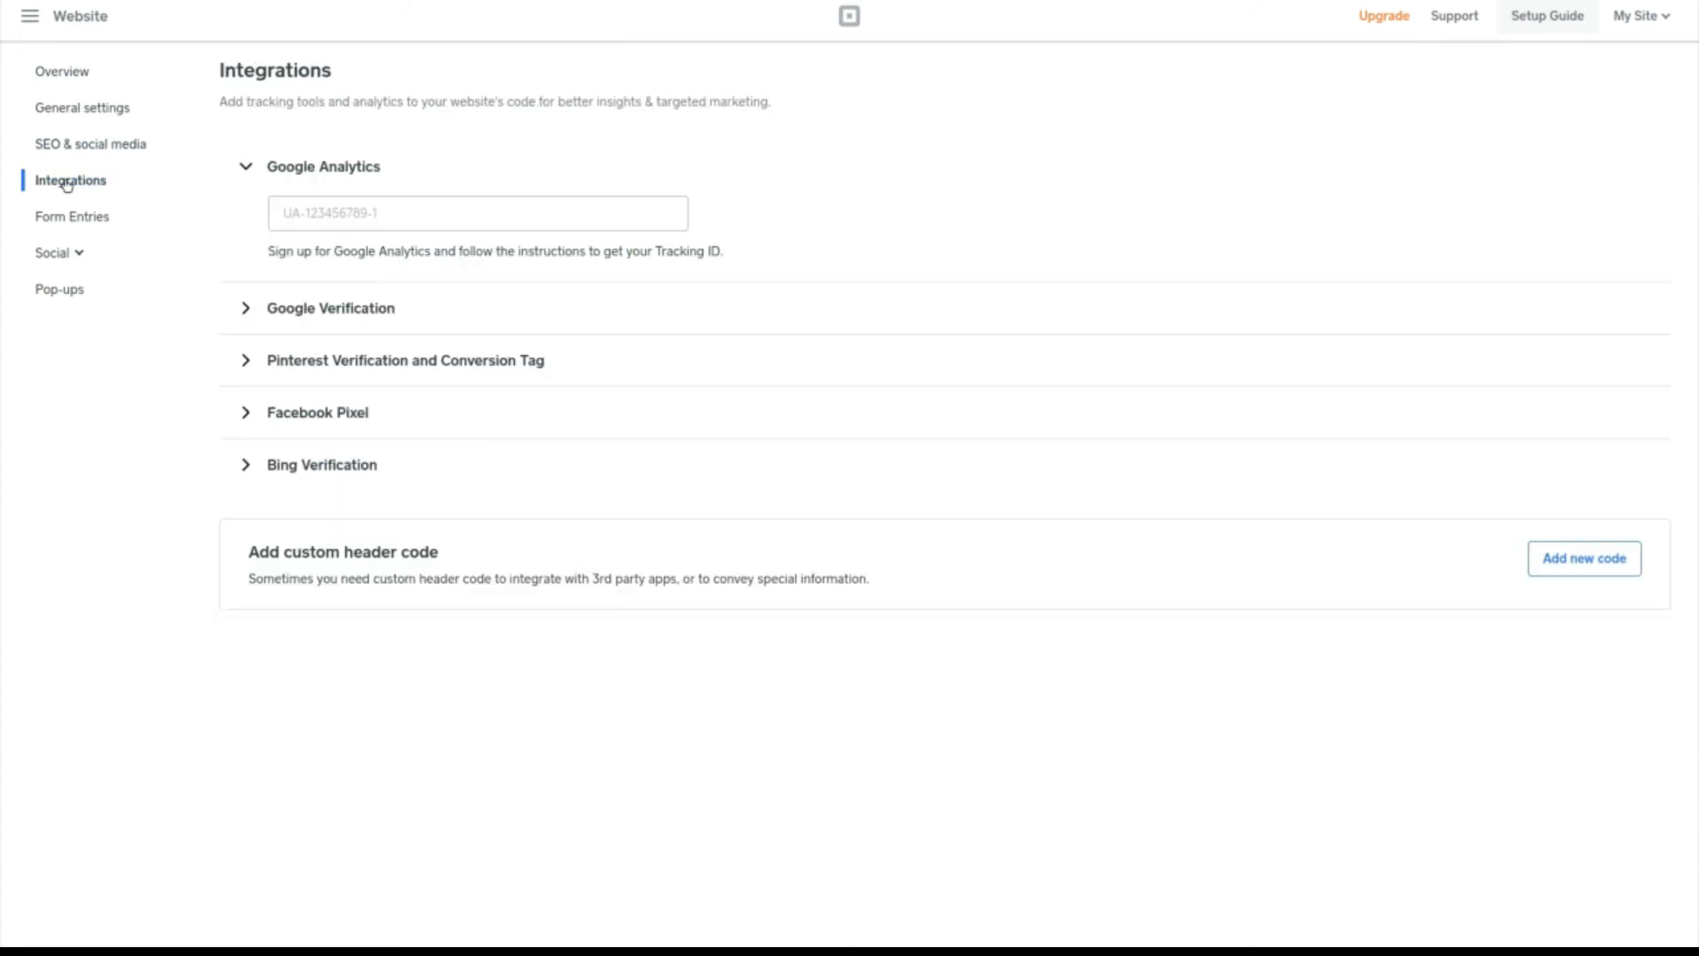
left_click(386, 215)
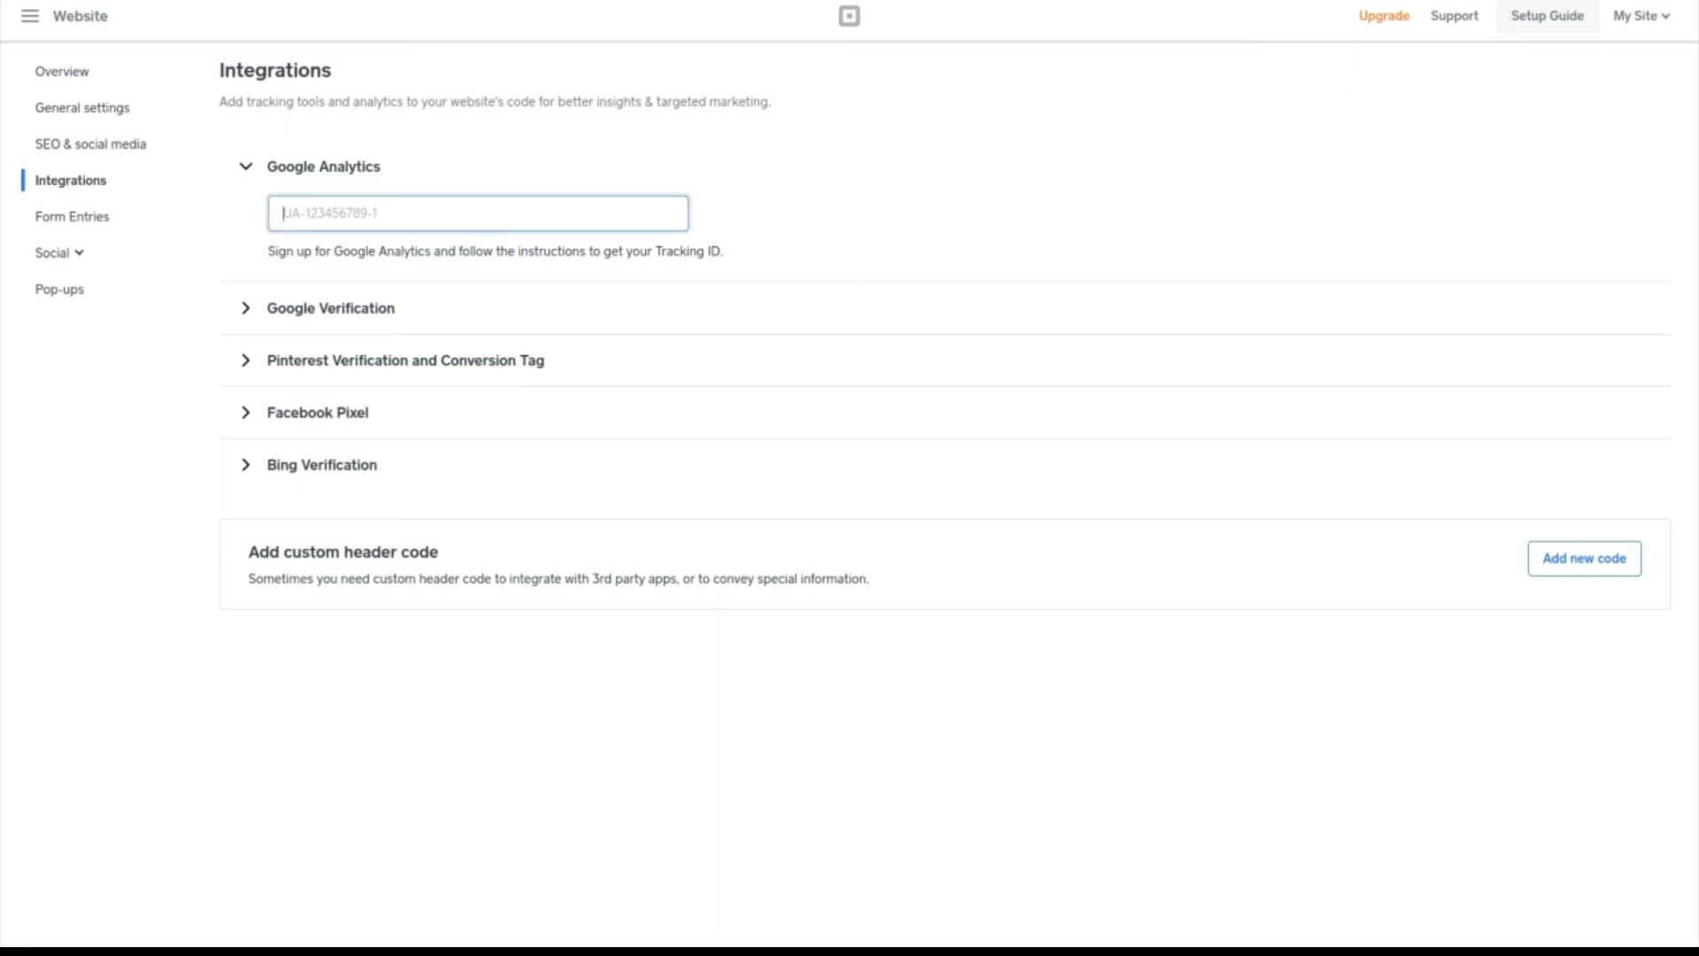
left_click(368, 312)
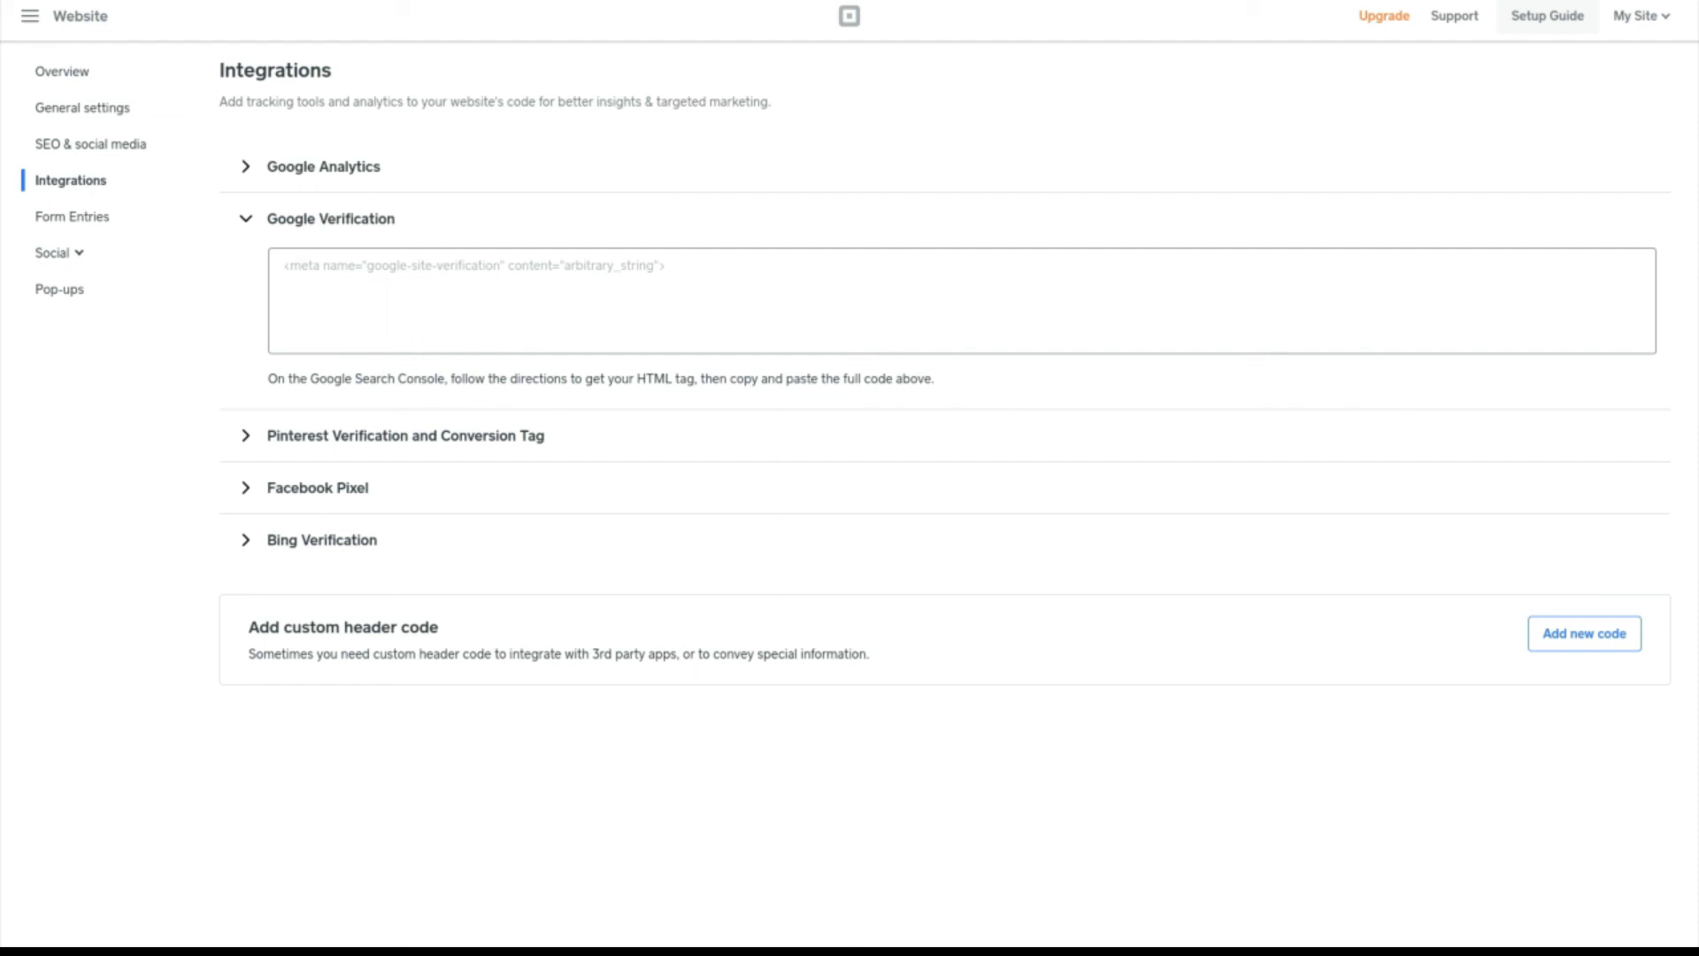
left_click(345, 453)
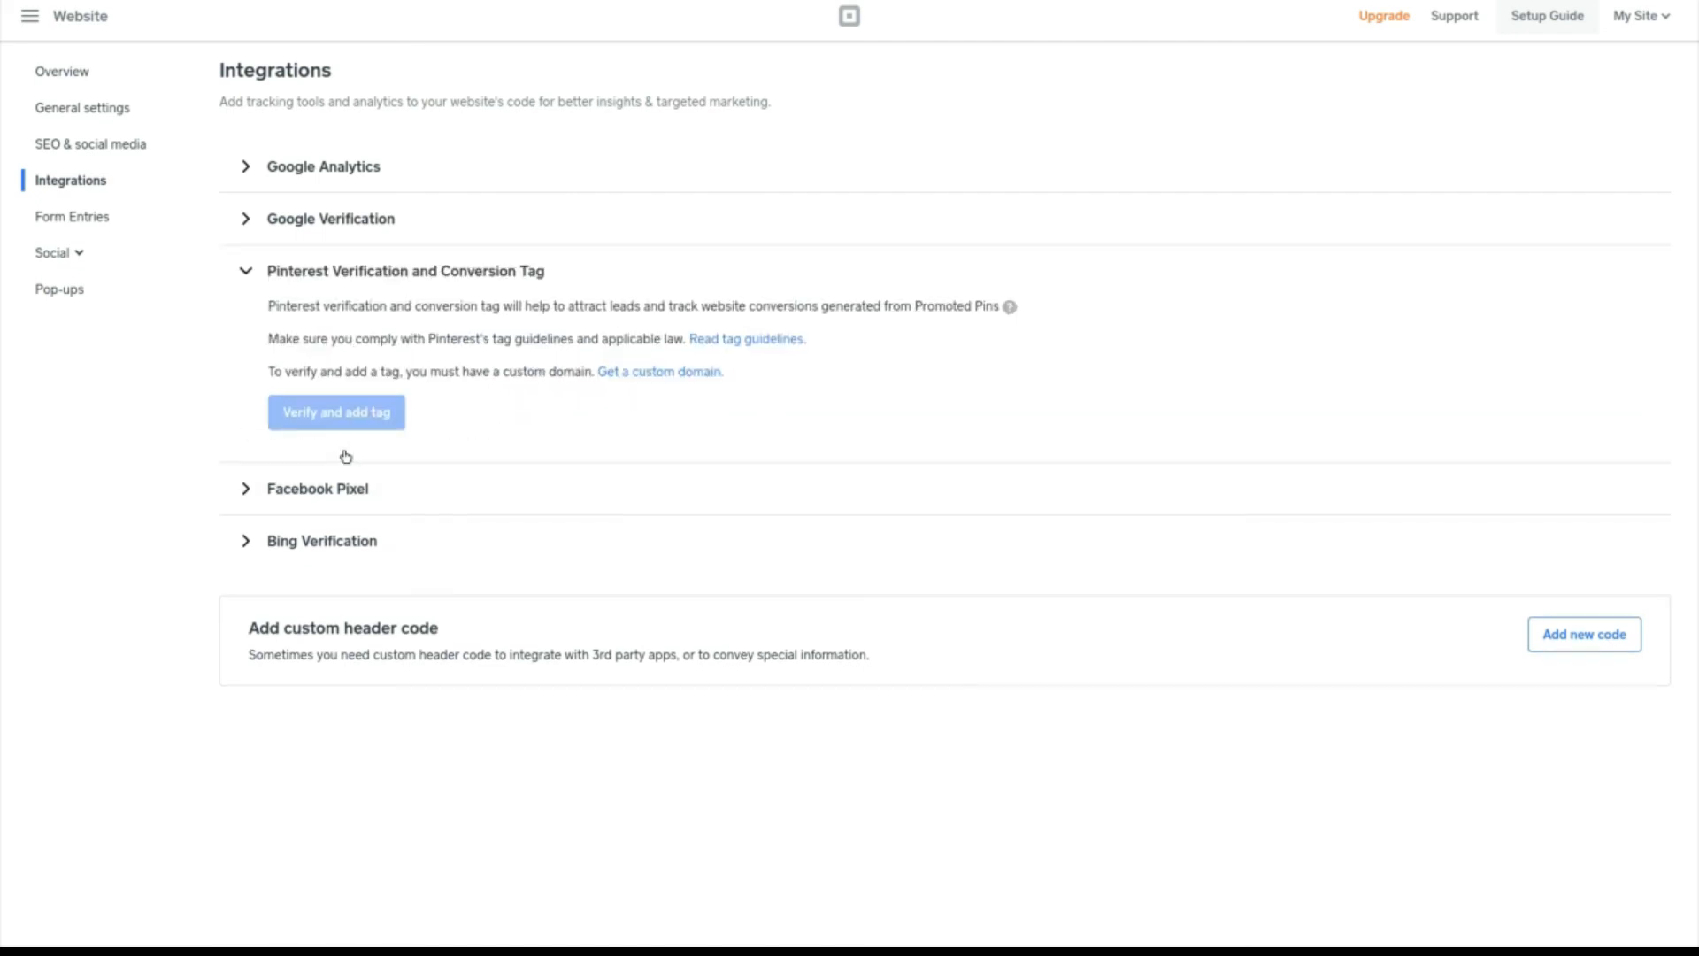
left_click(335, 497)
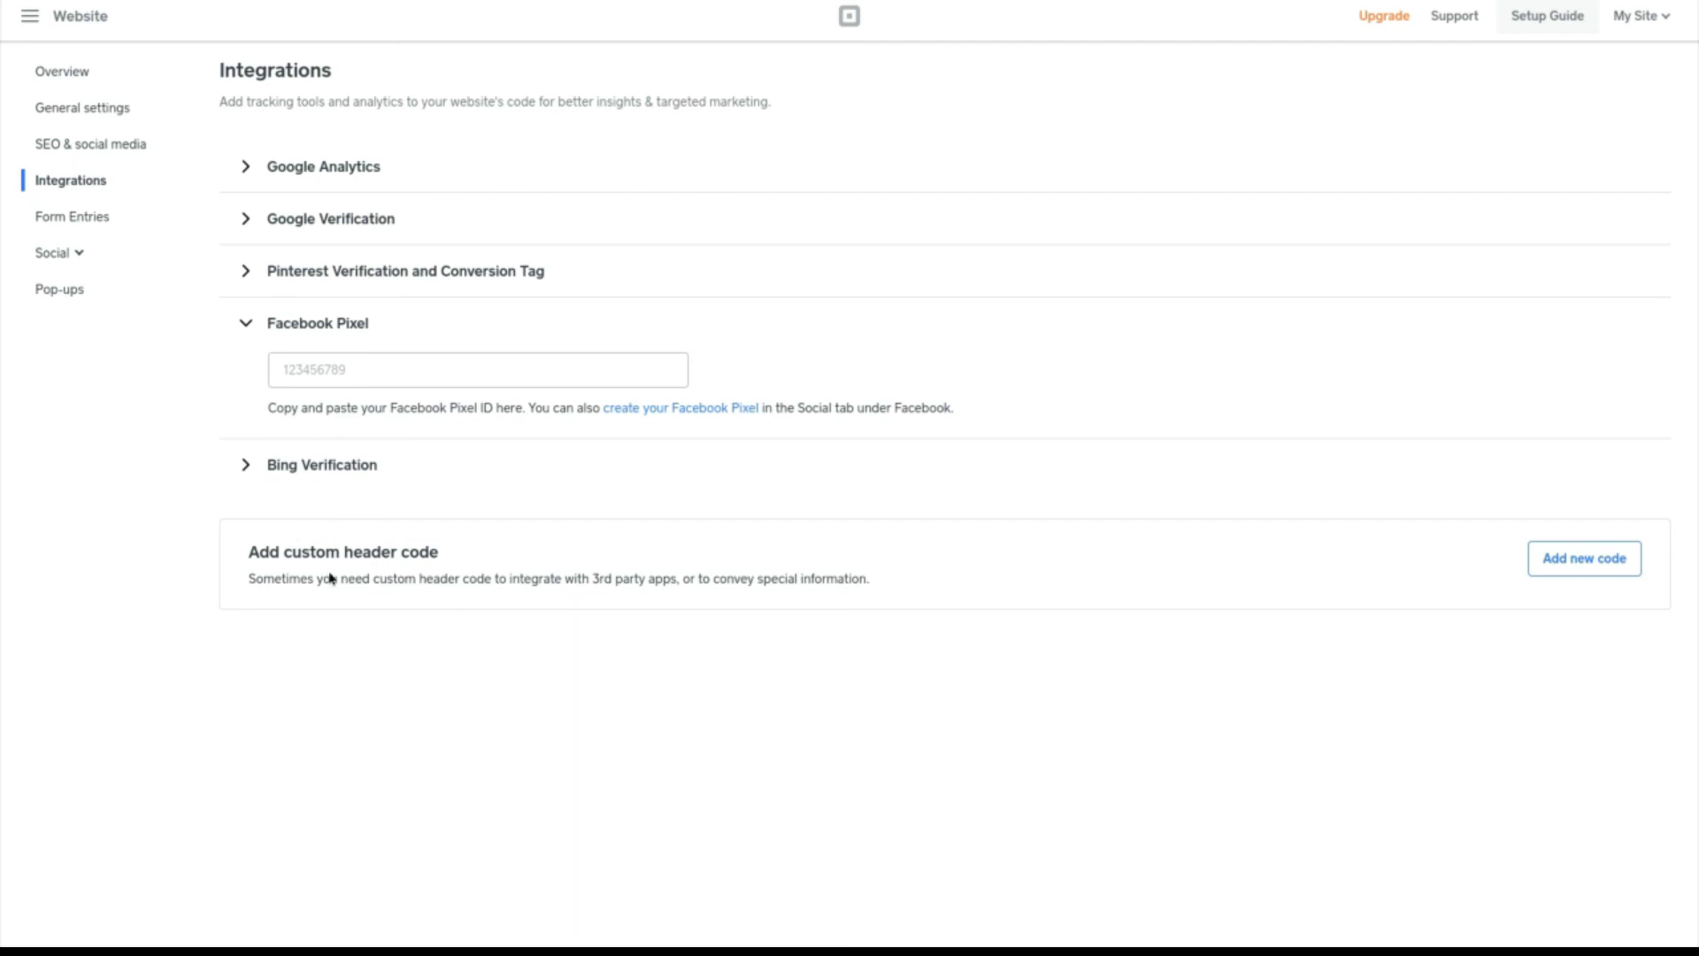
left_click(1562, 573)
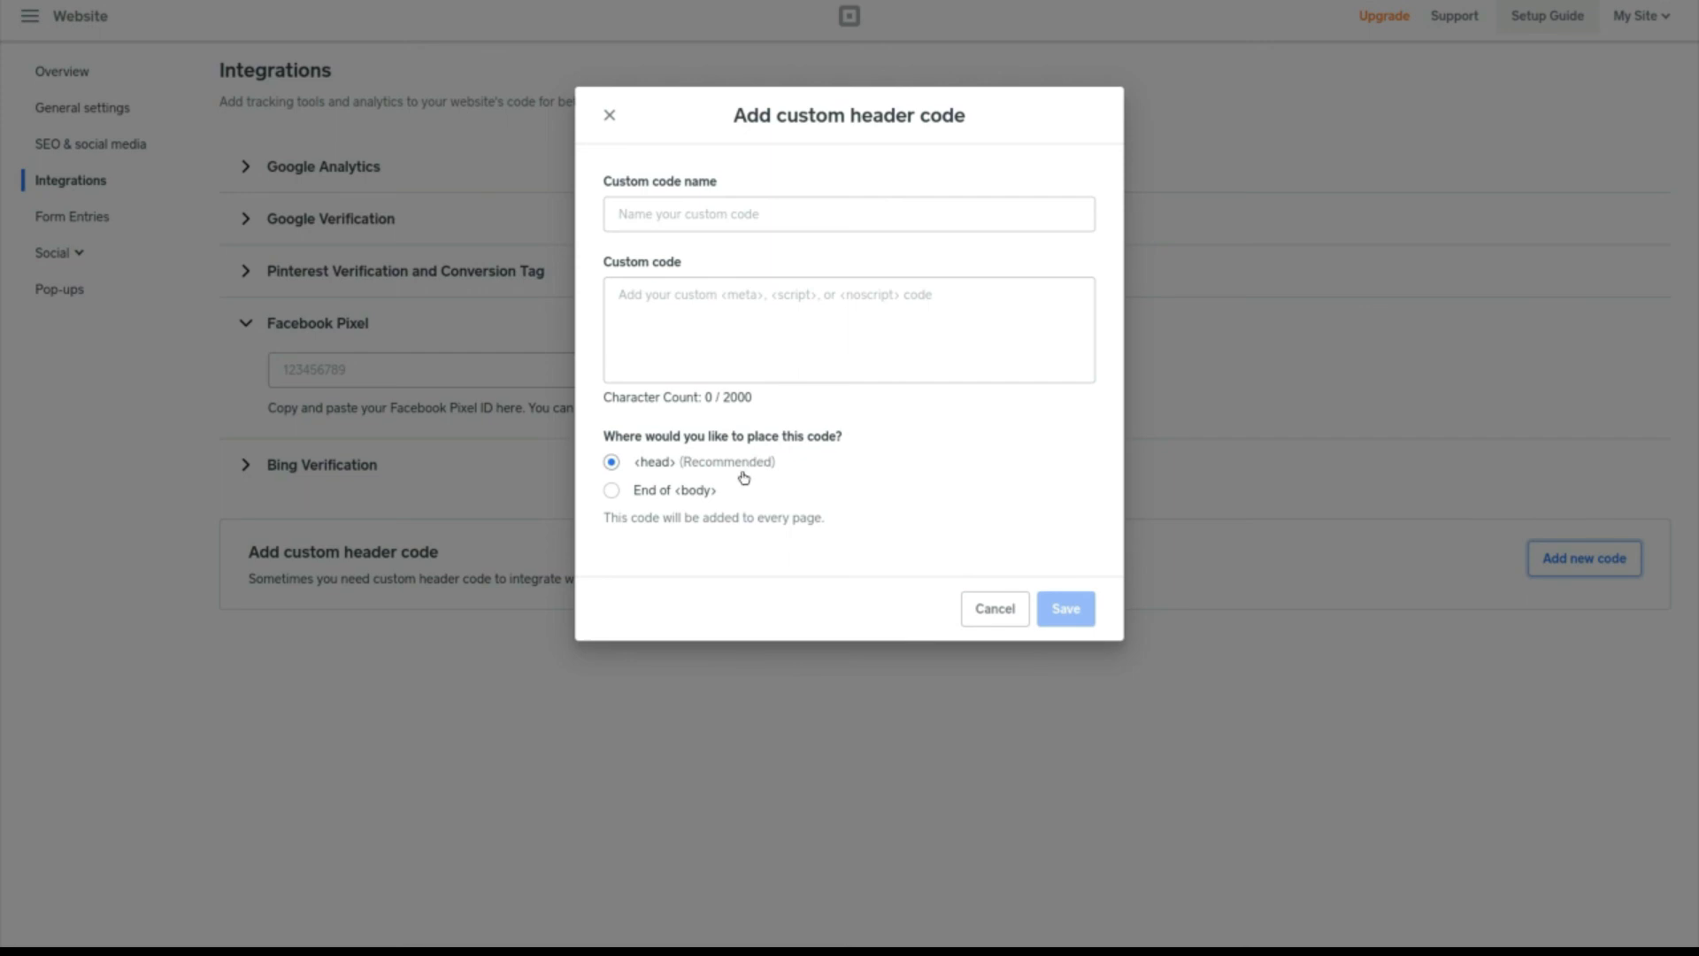
left_click(994, 611)
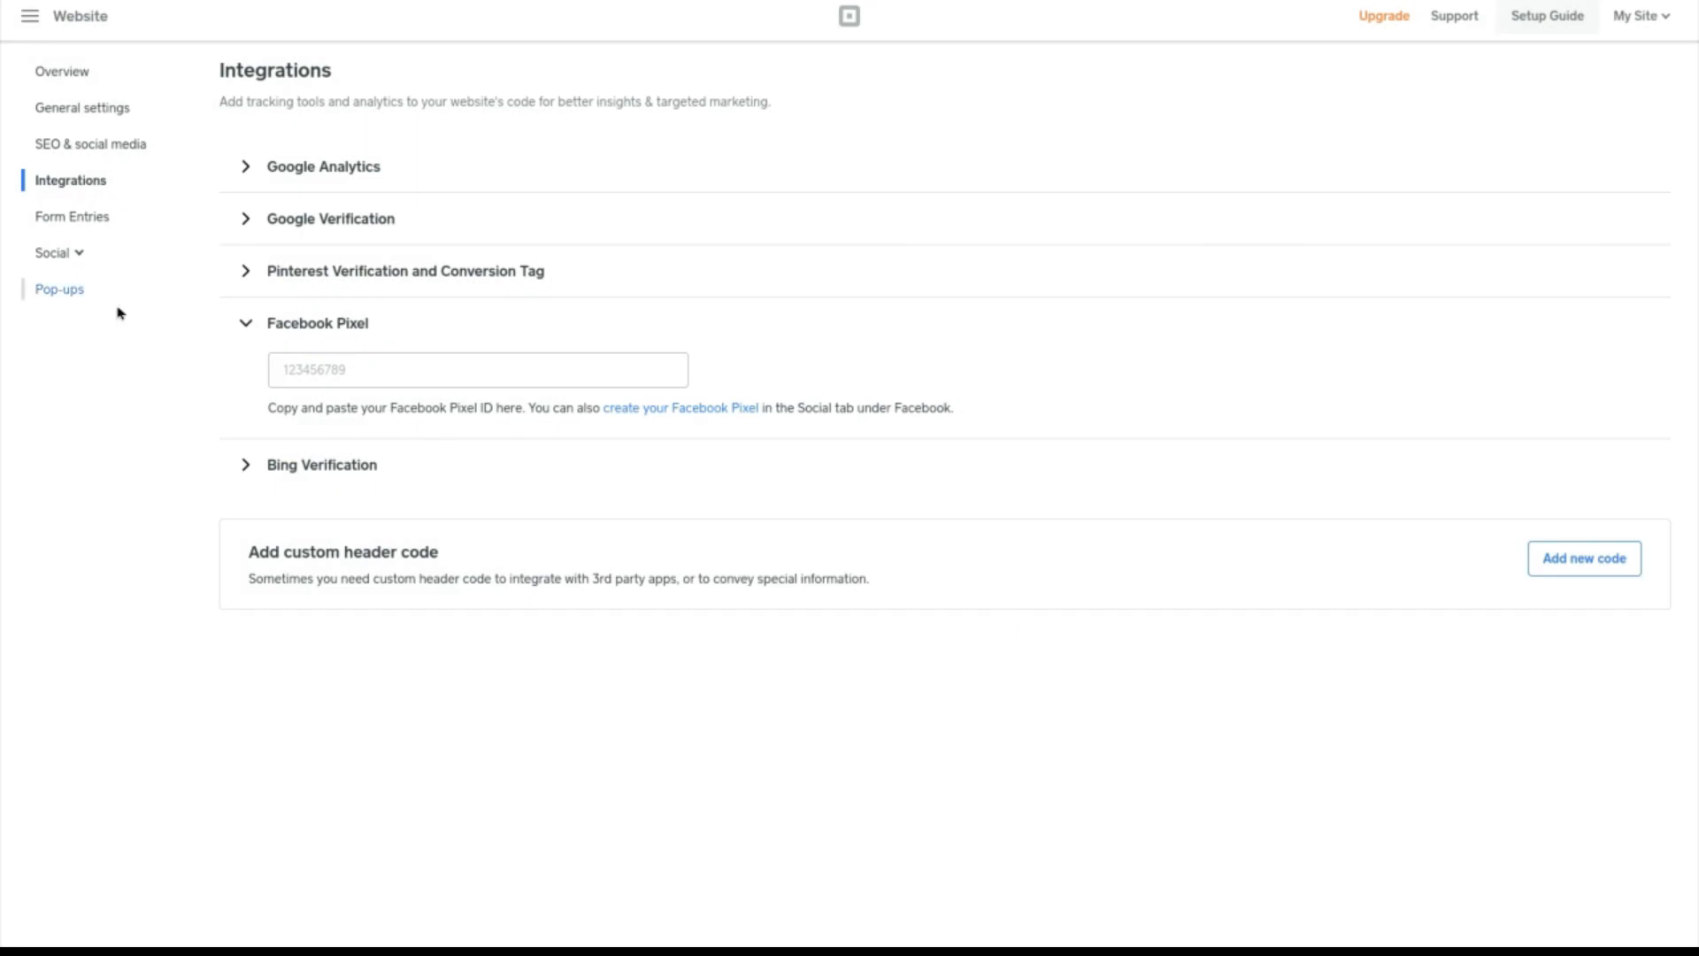
Step: Look over the Form Entries page, the Instagram, Facebook and Messenger social pages, and the pop-up types on offer
left_click(78, 219)
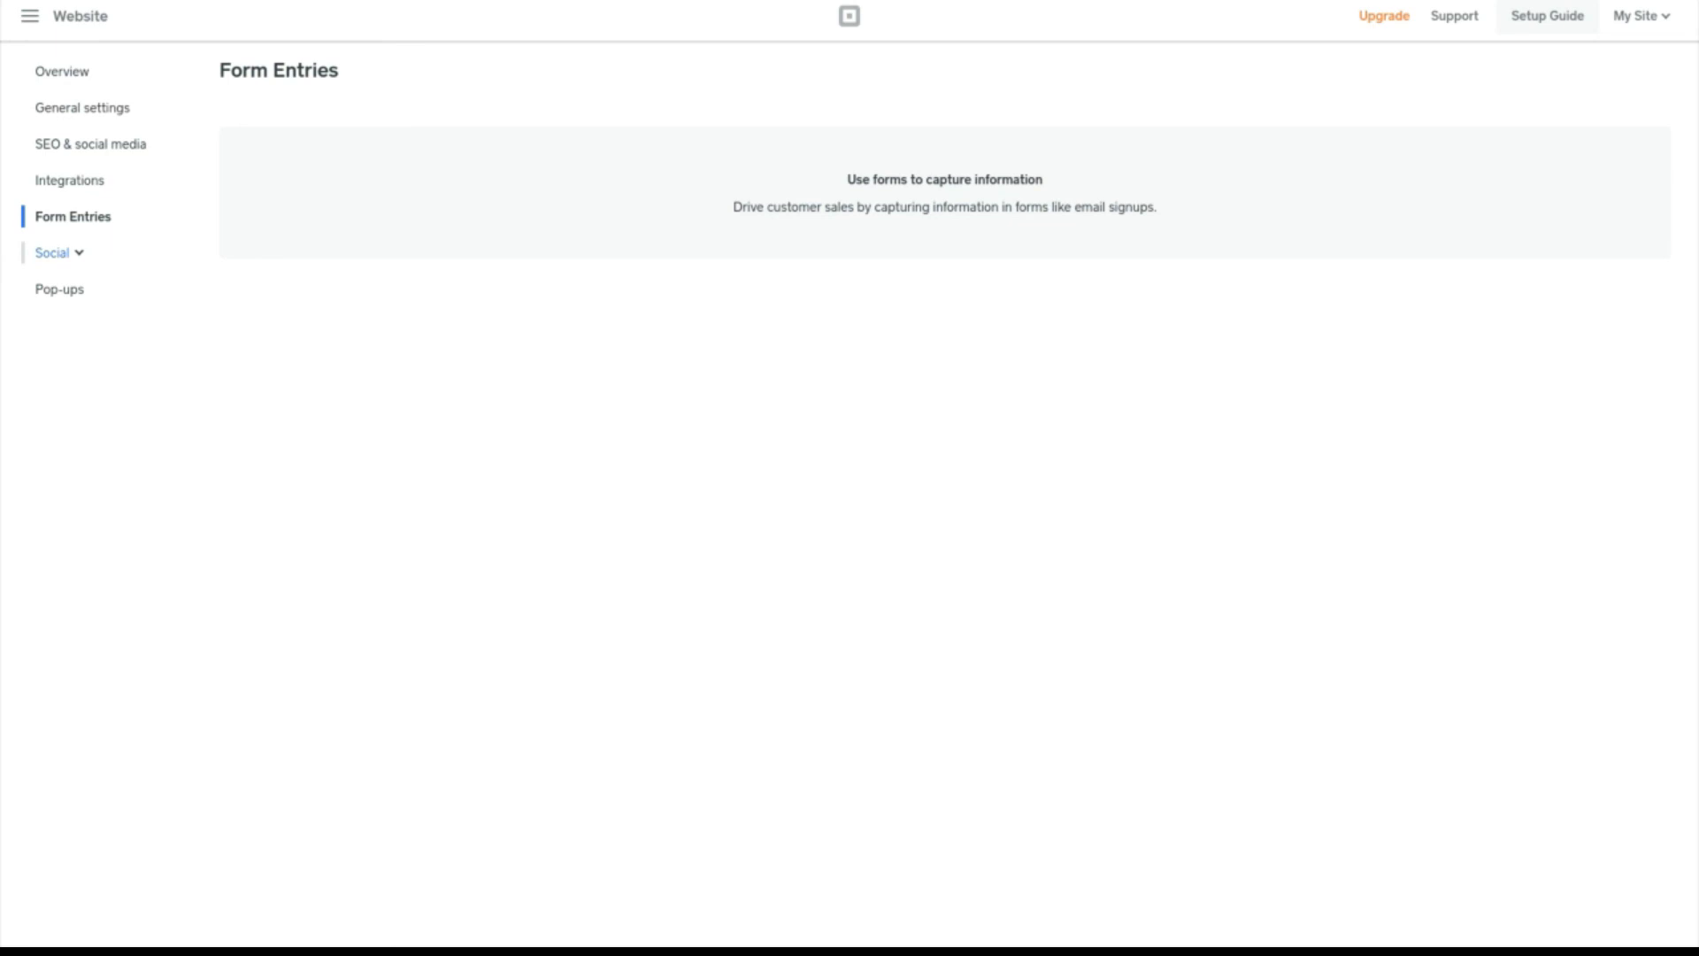
left_click(78, 256)
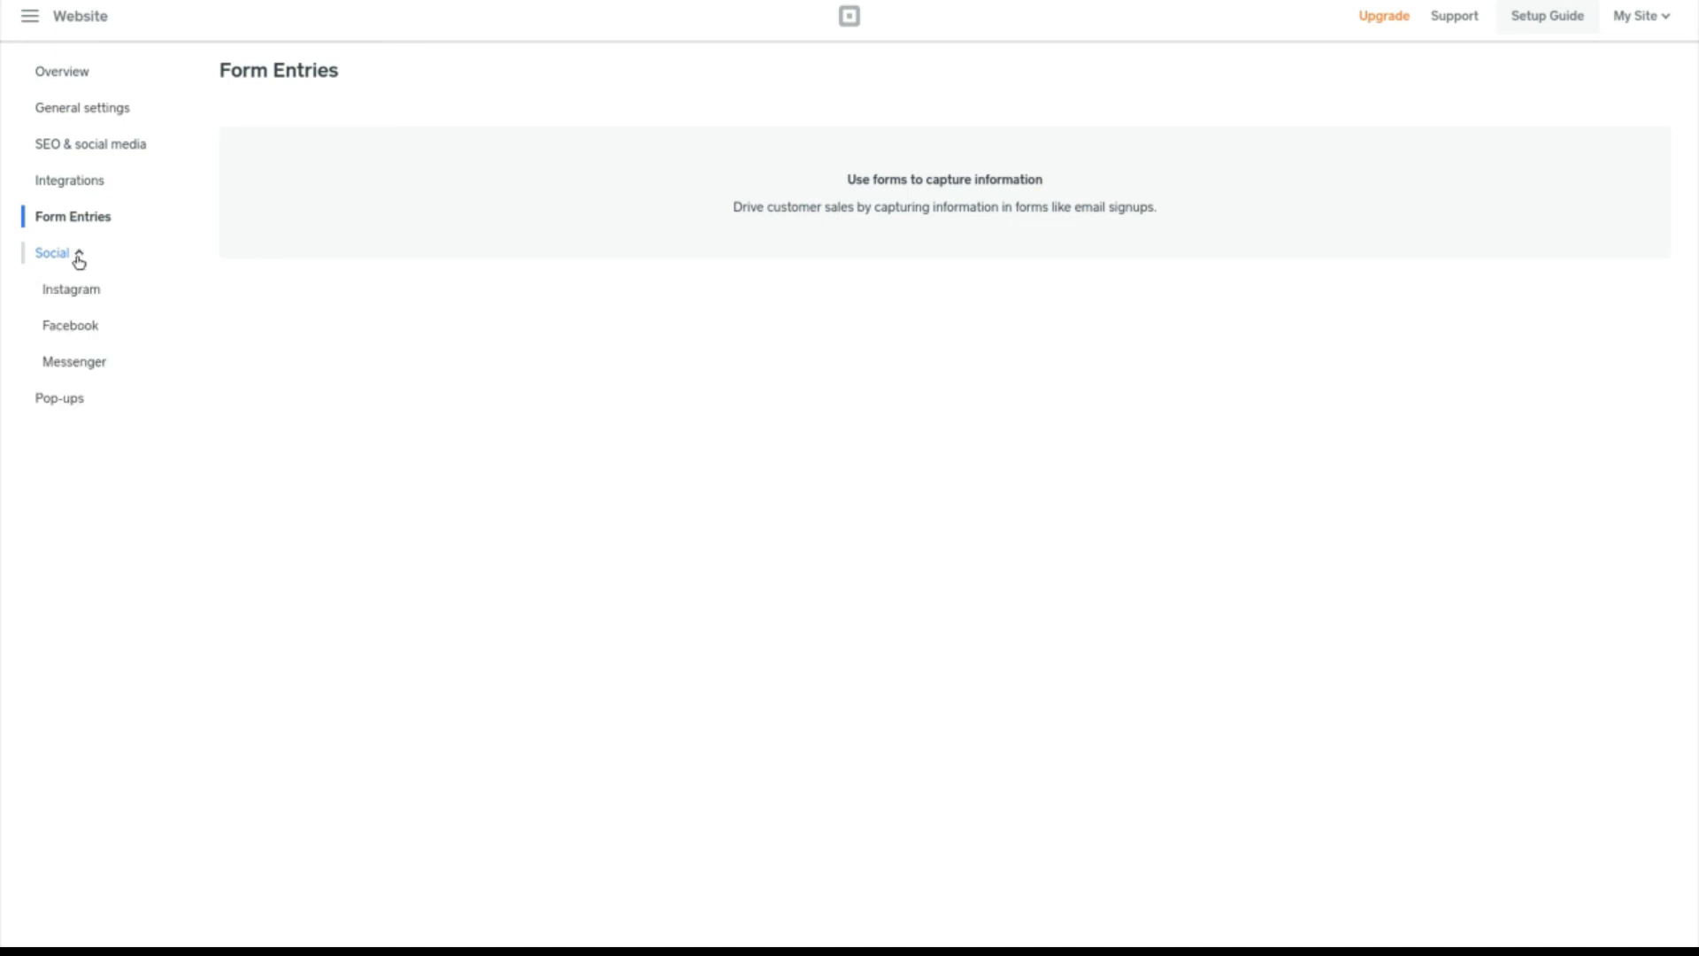
left_click(85, 296)
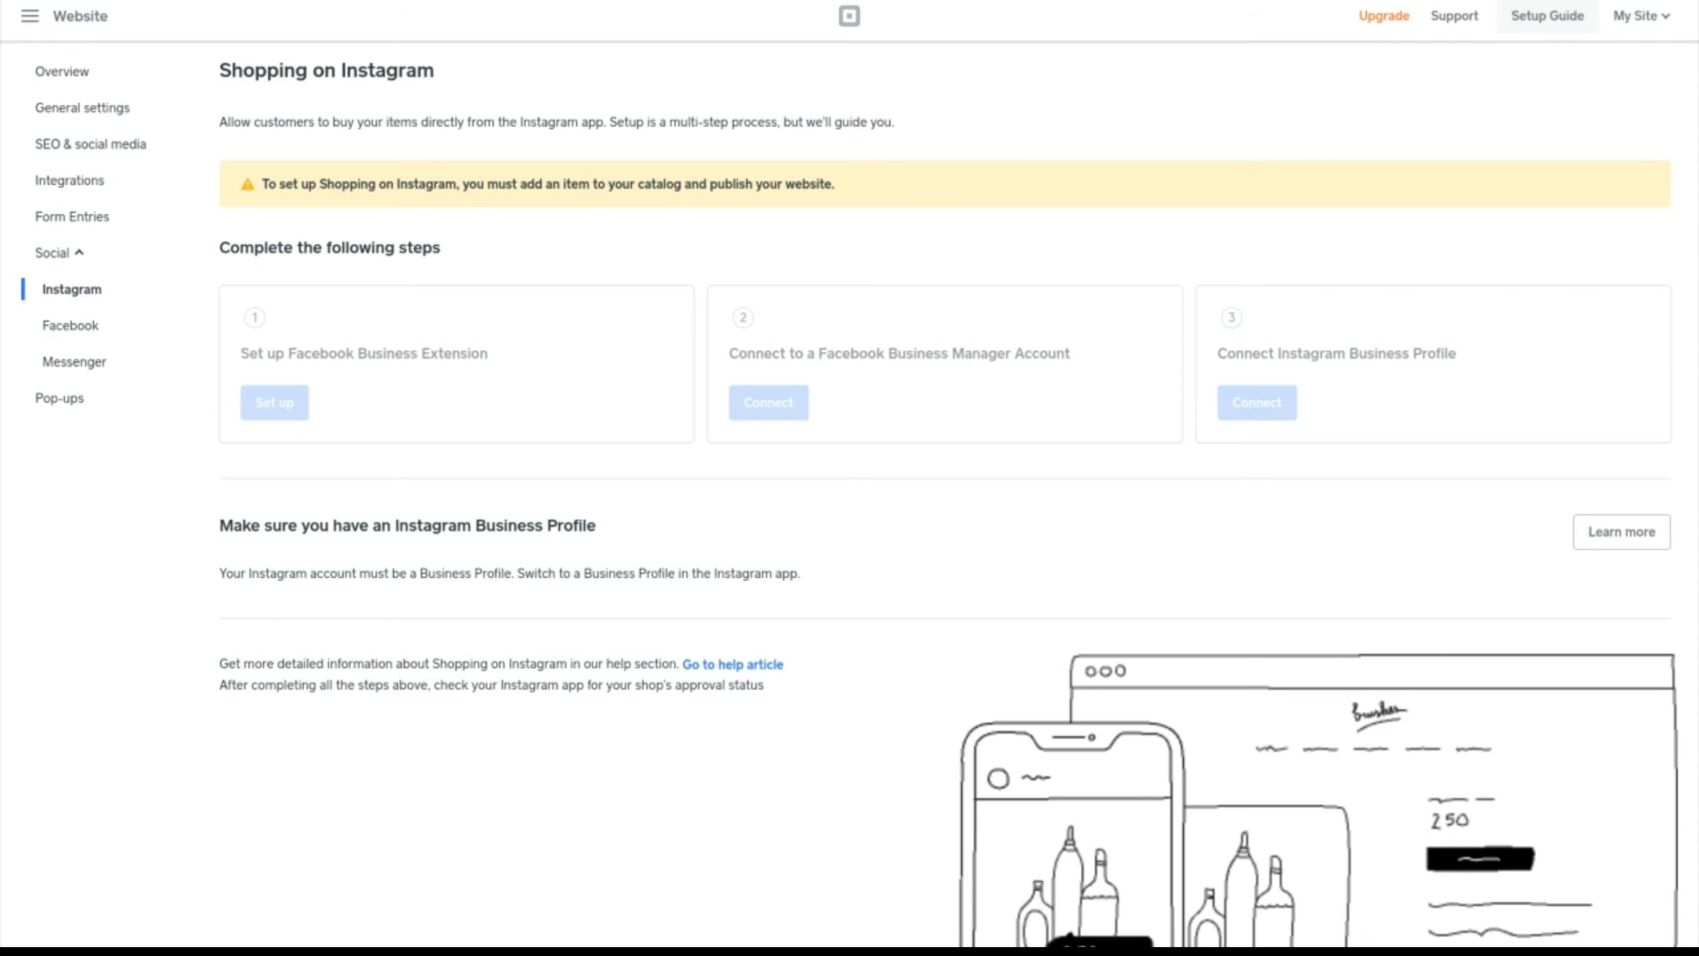
left_click(88, 327)
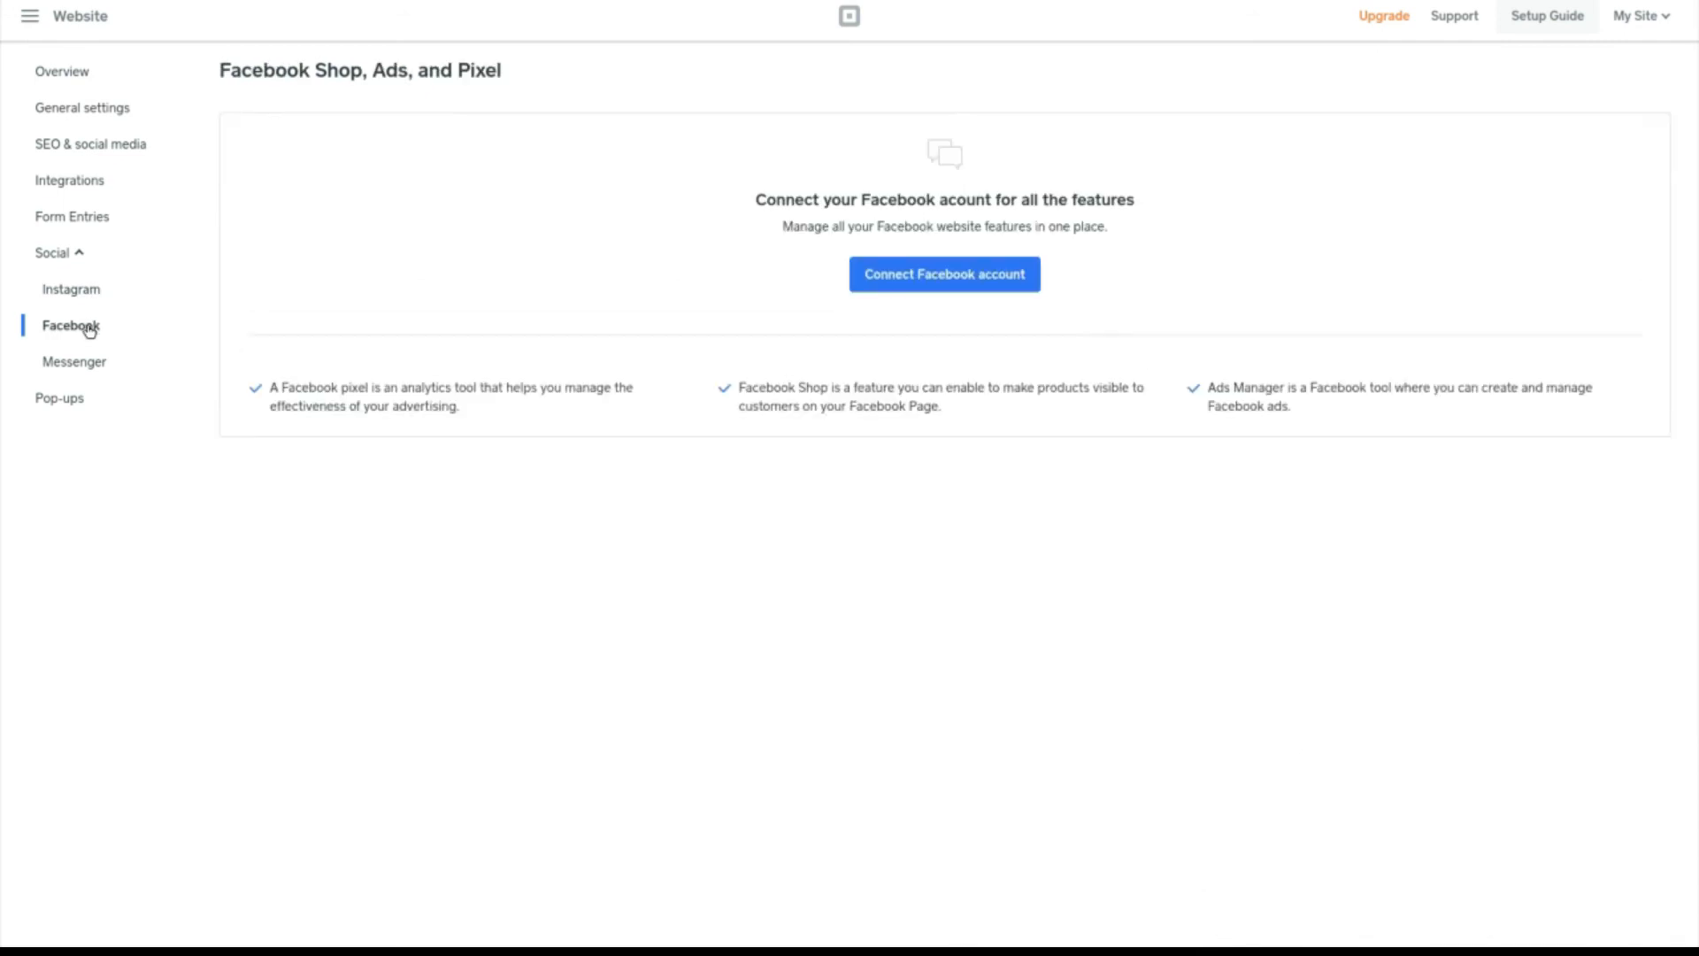
left_click(94, 363)
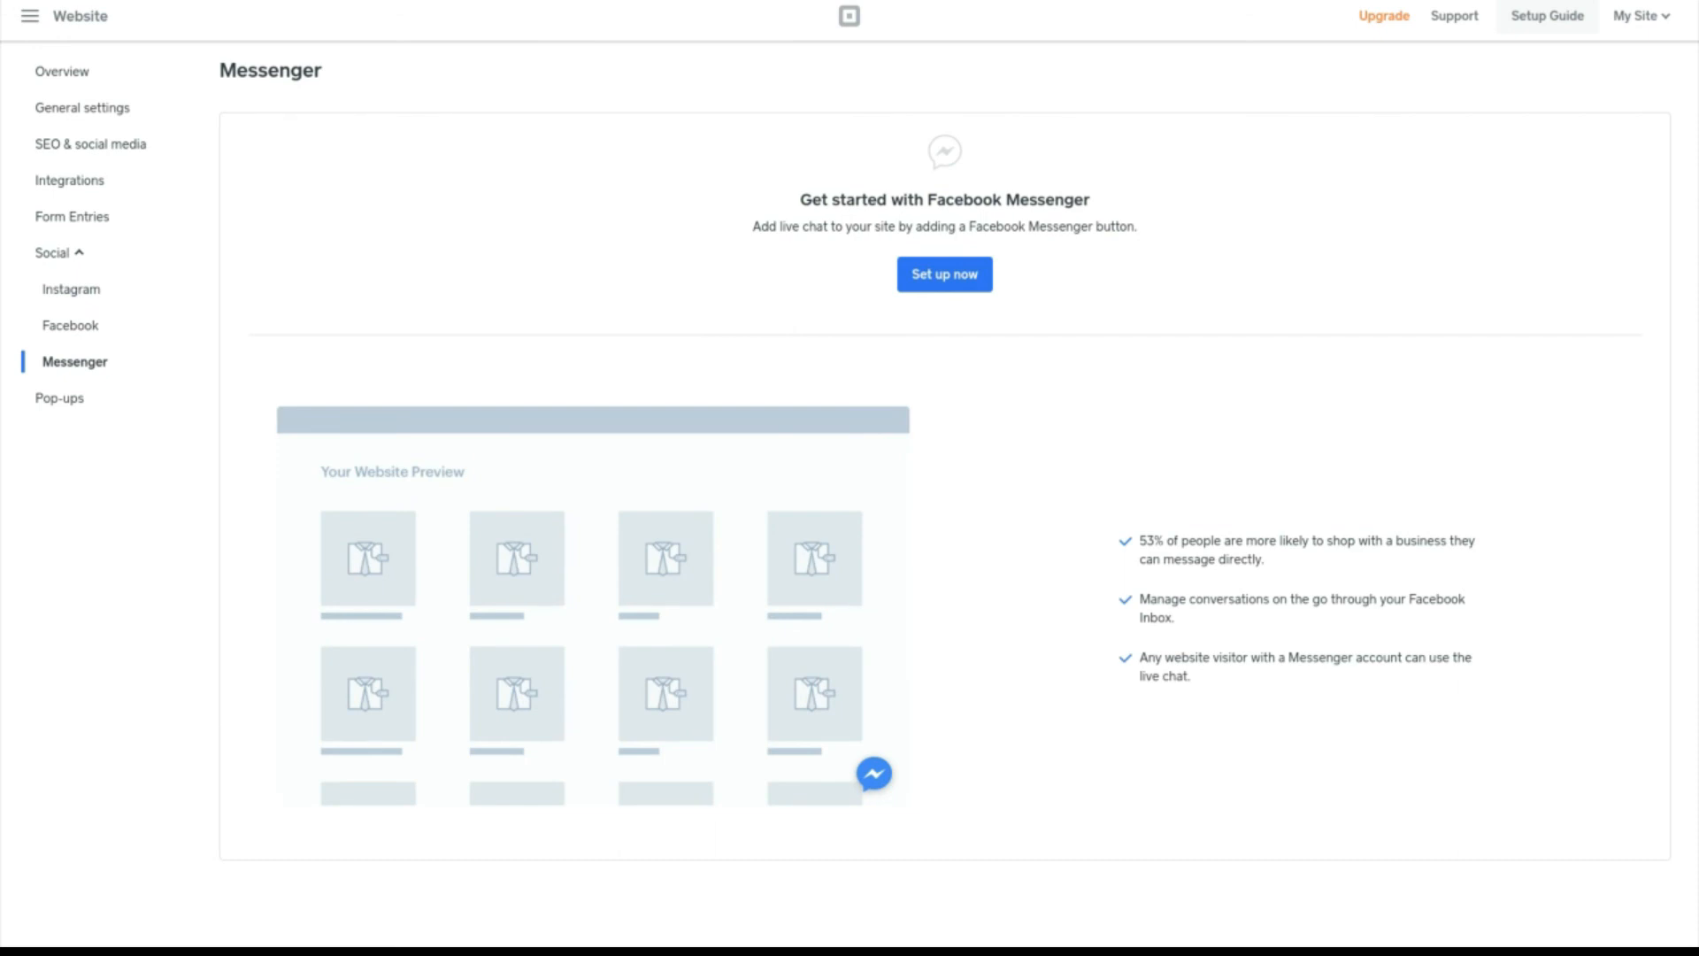
left_click(80, 399)
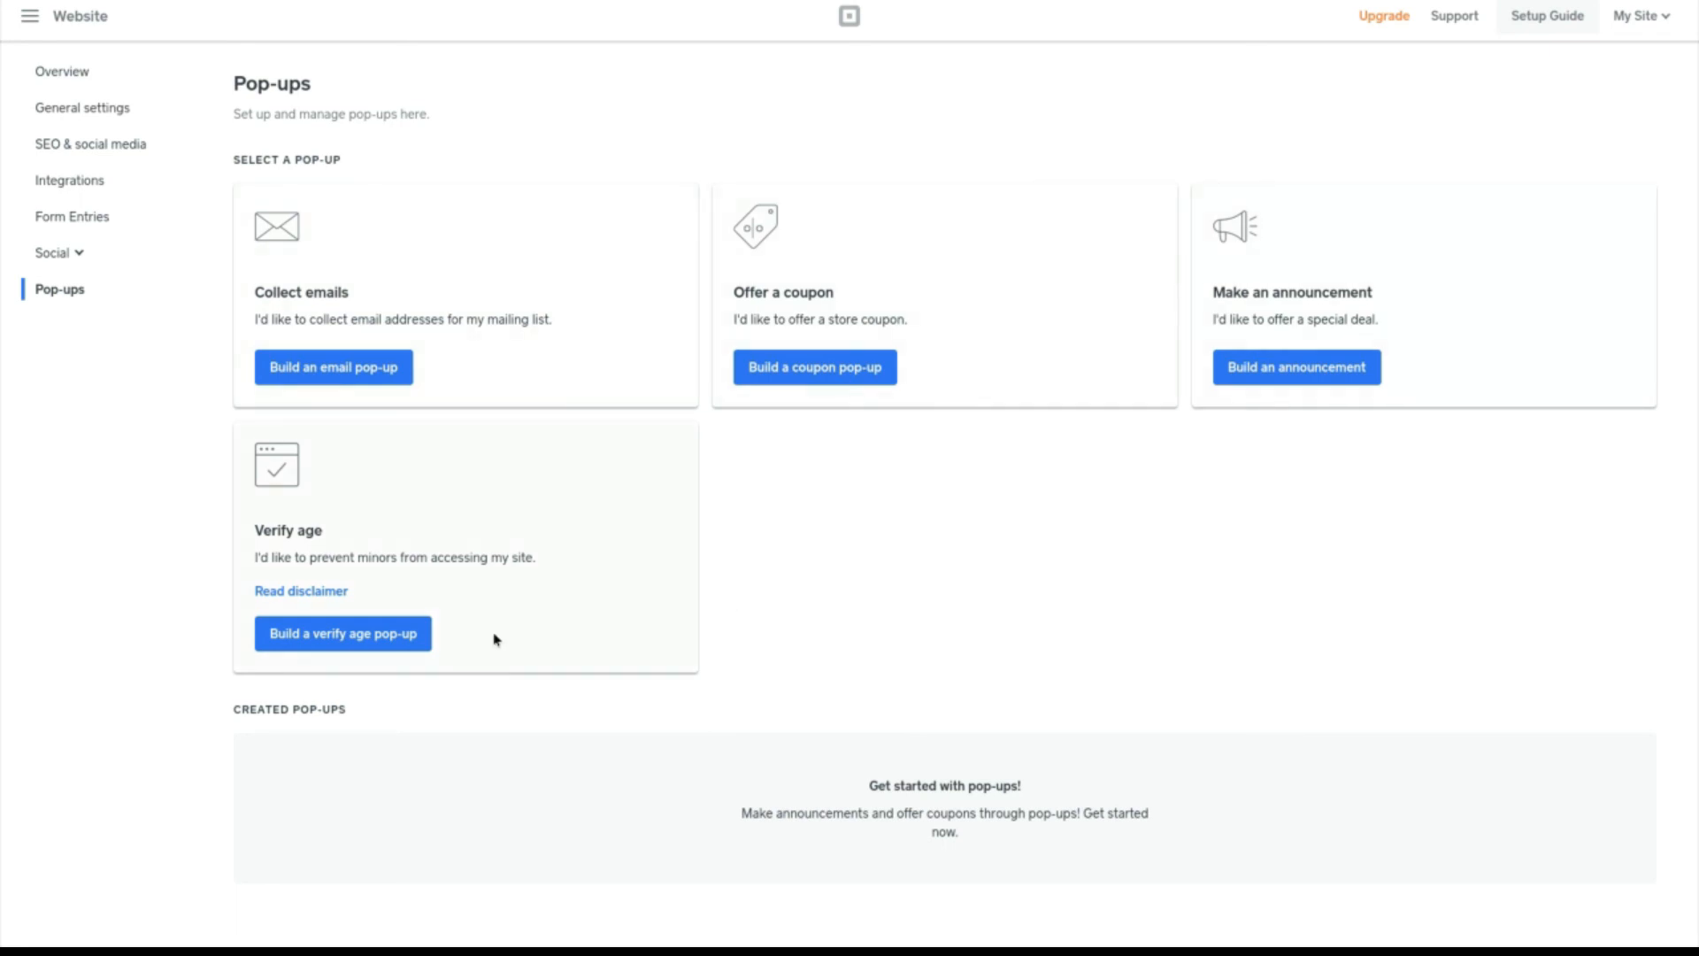
scroll(495, 639, "down", 1)
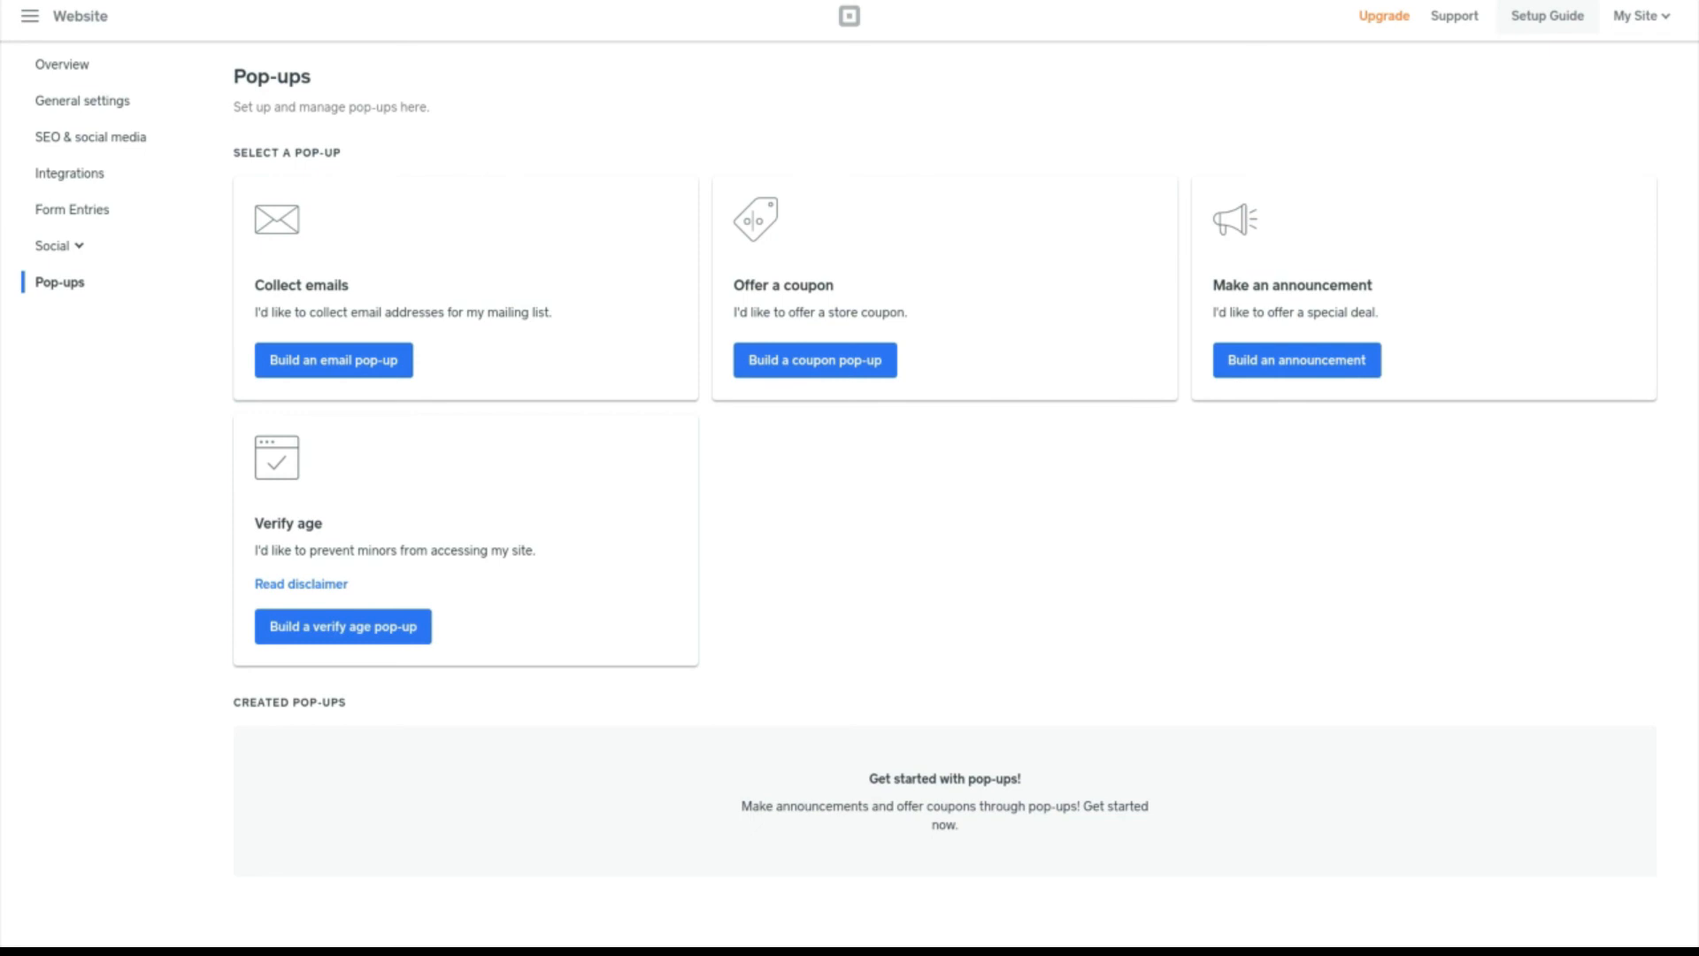
Step: Switch to the Marketing area and look over its overview: marketing plan, suggested email templates, popups and help articles
left_click(32, 15)
left_click(70, 272)
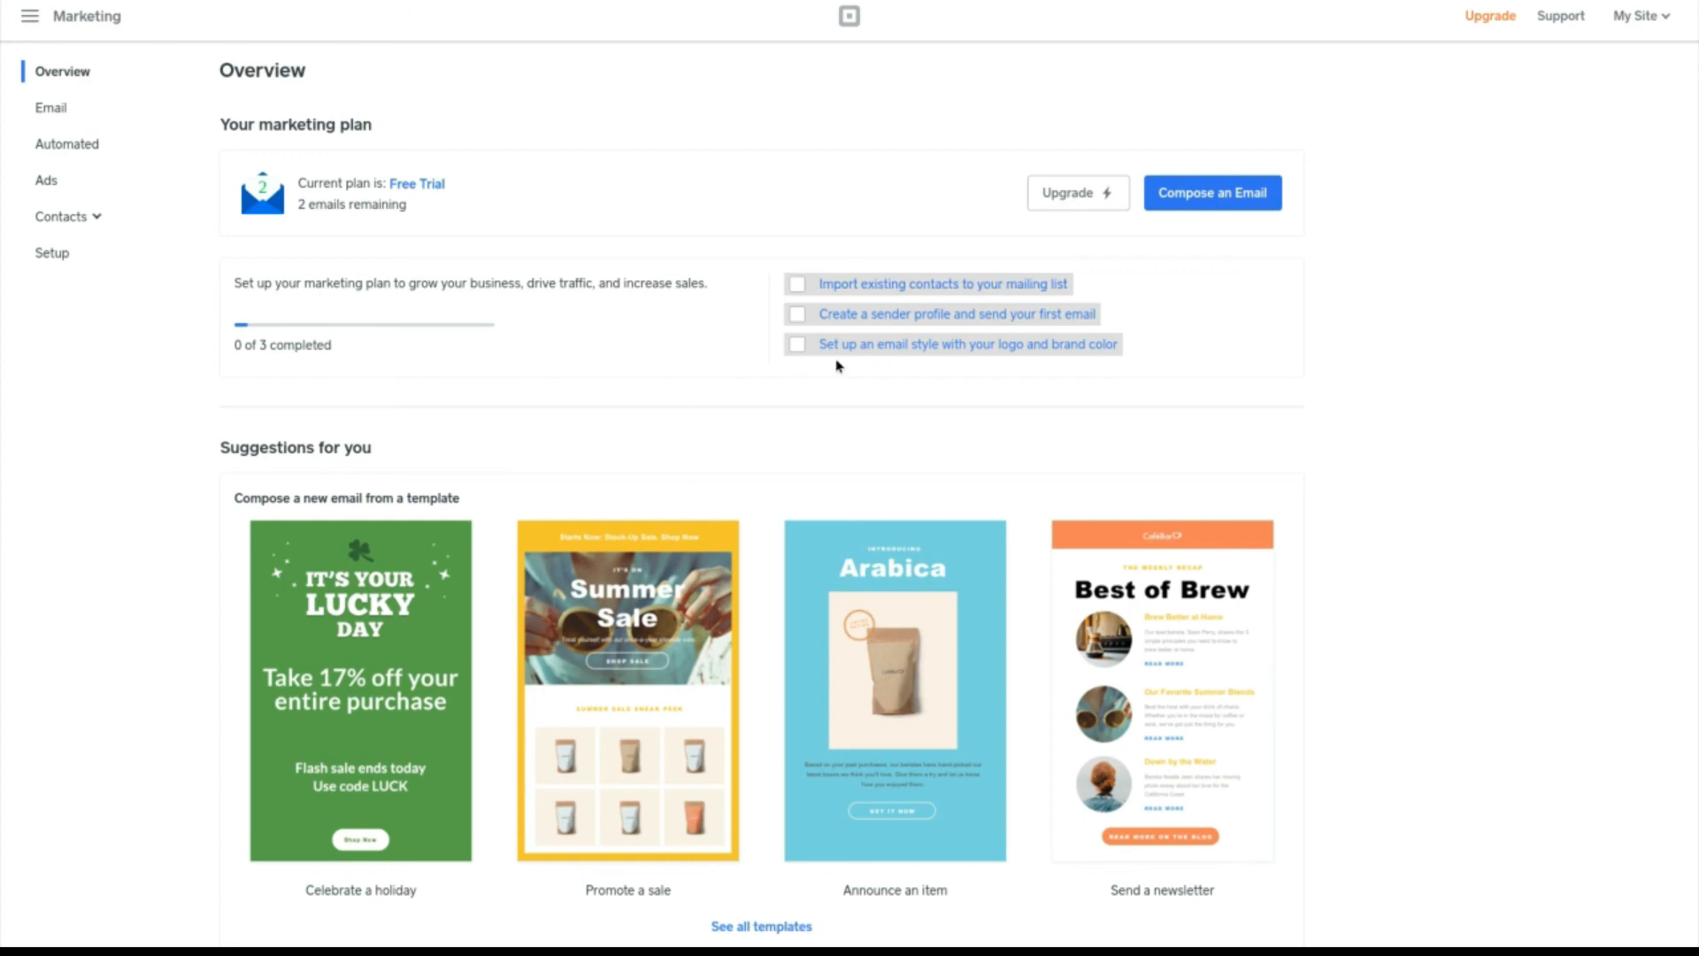
scroll(575, 389, "down", 4)
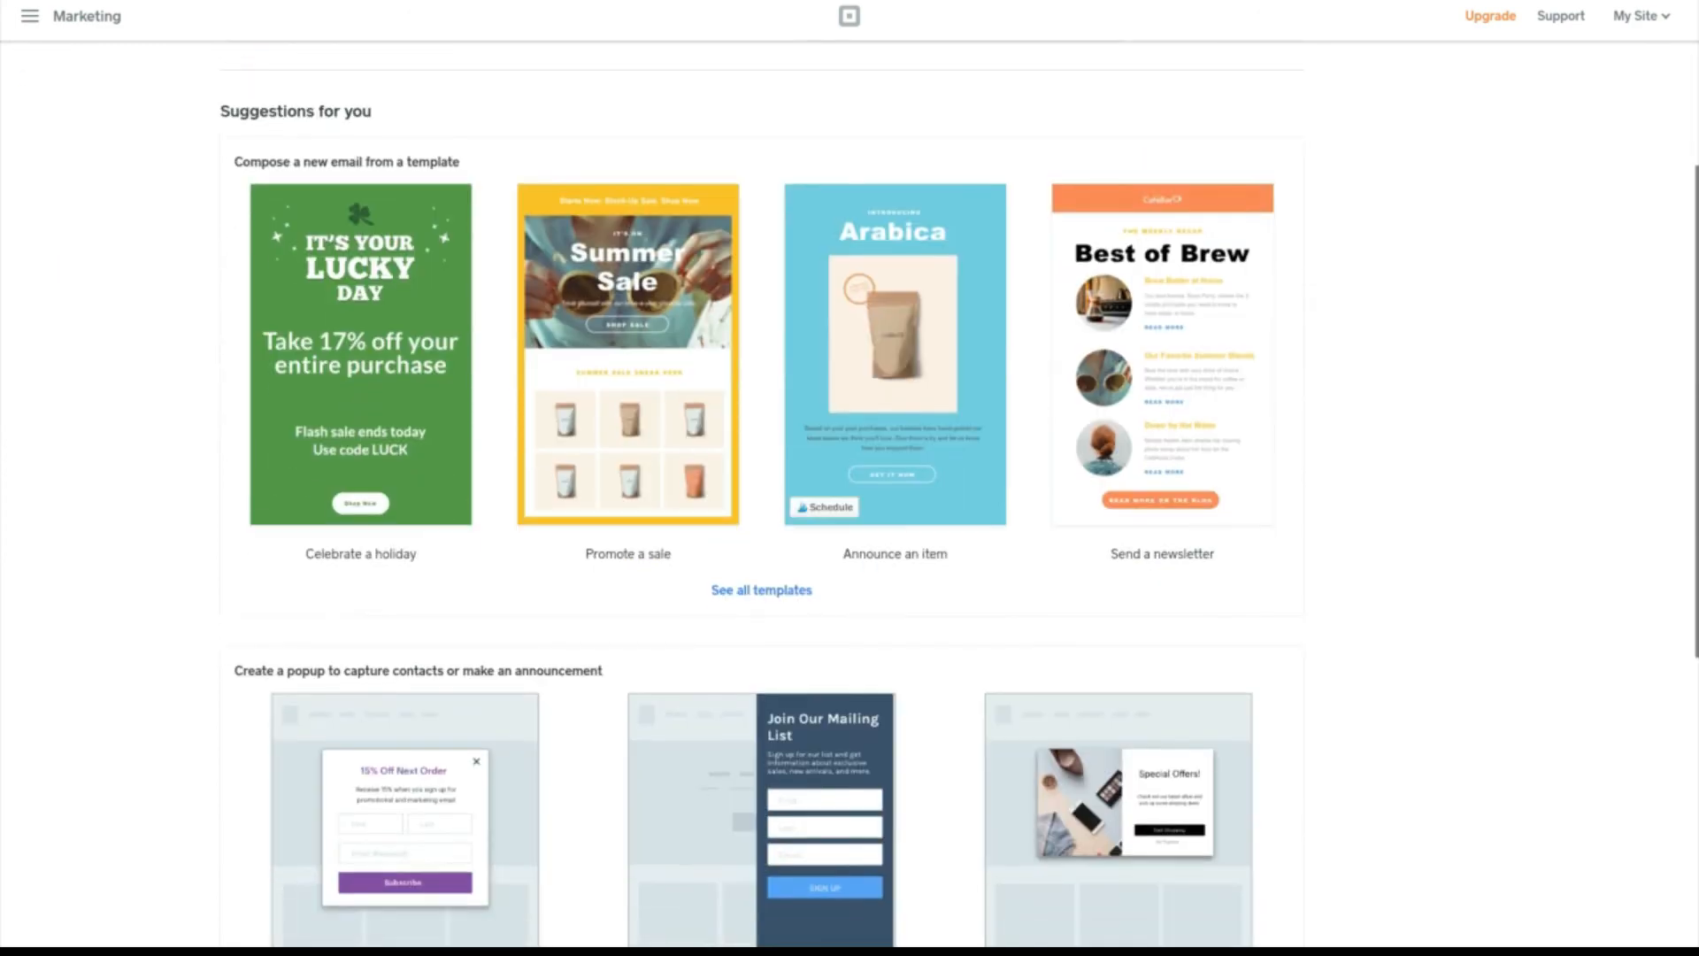
scroll(923, 513, "down", 5)
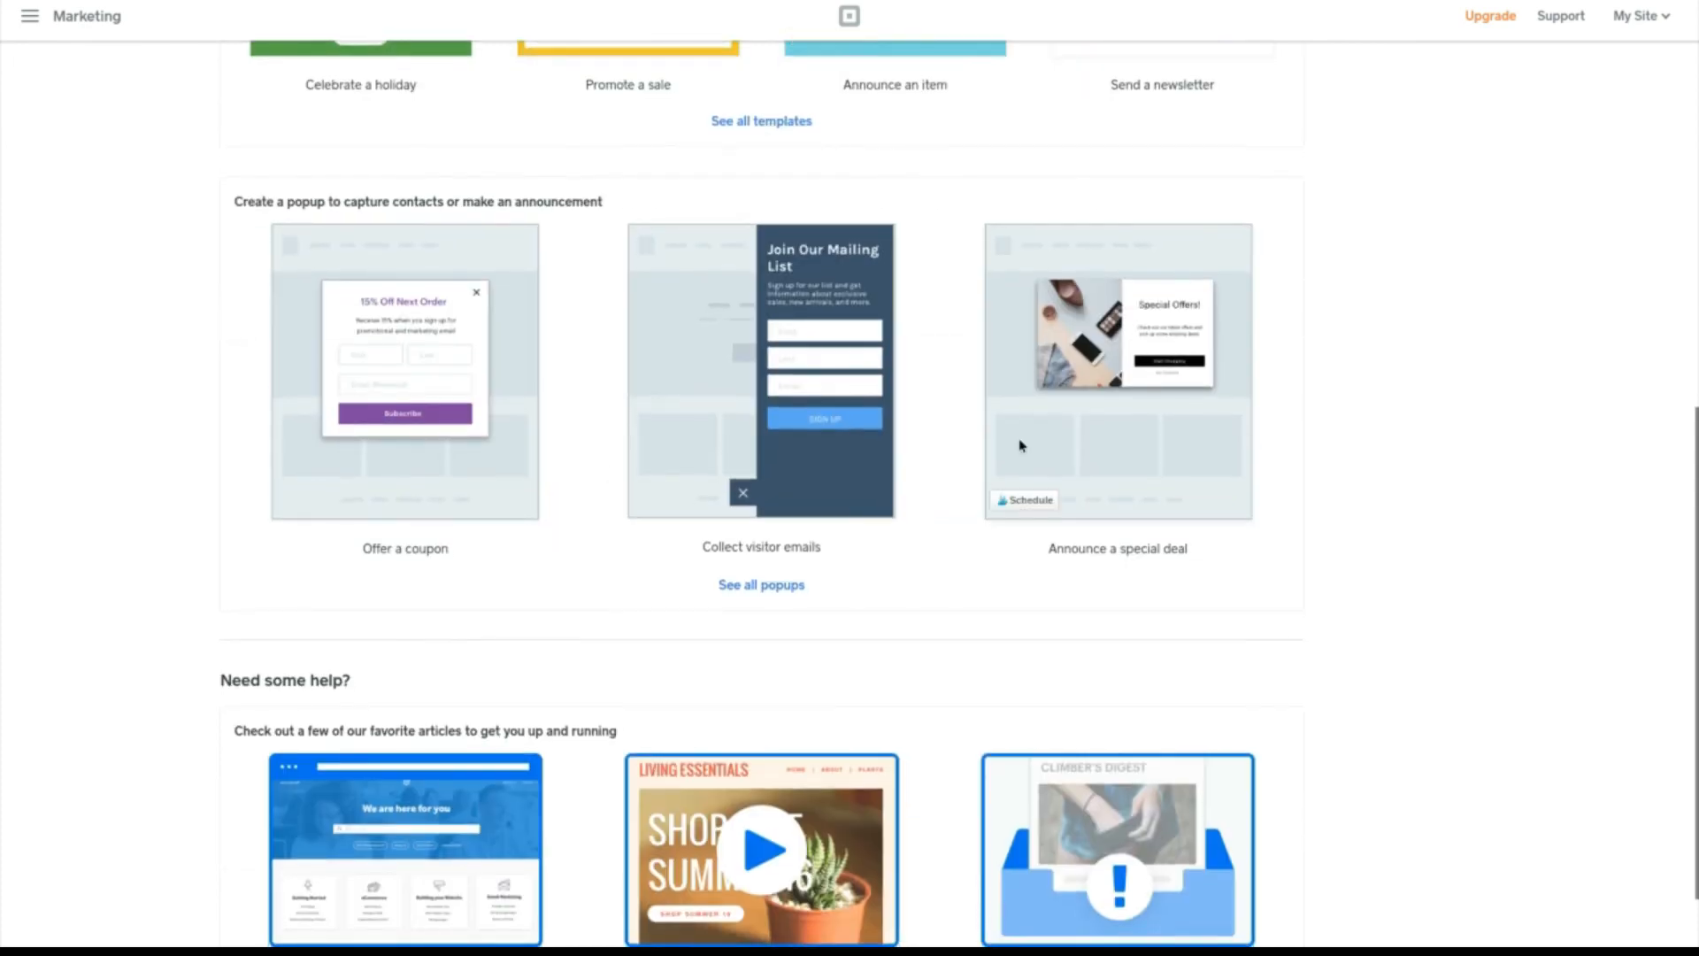
scroll(1122, 444, "down", 1)
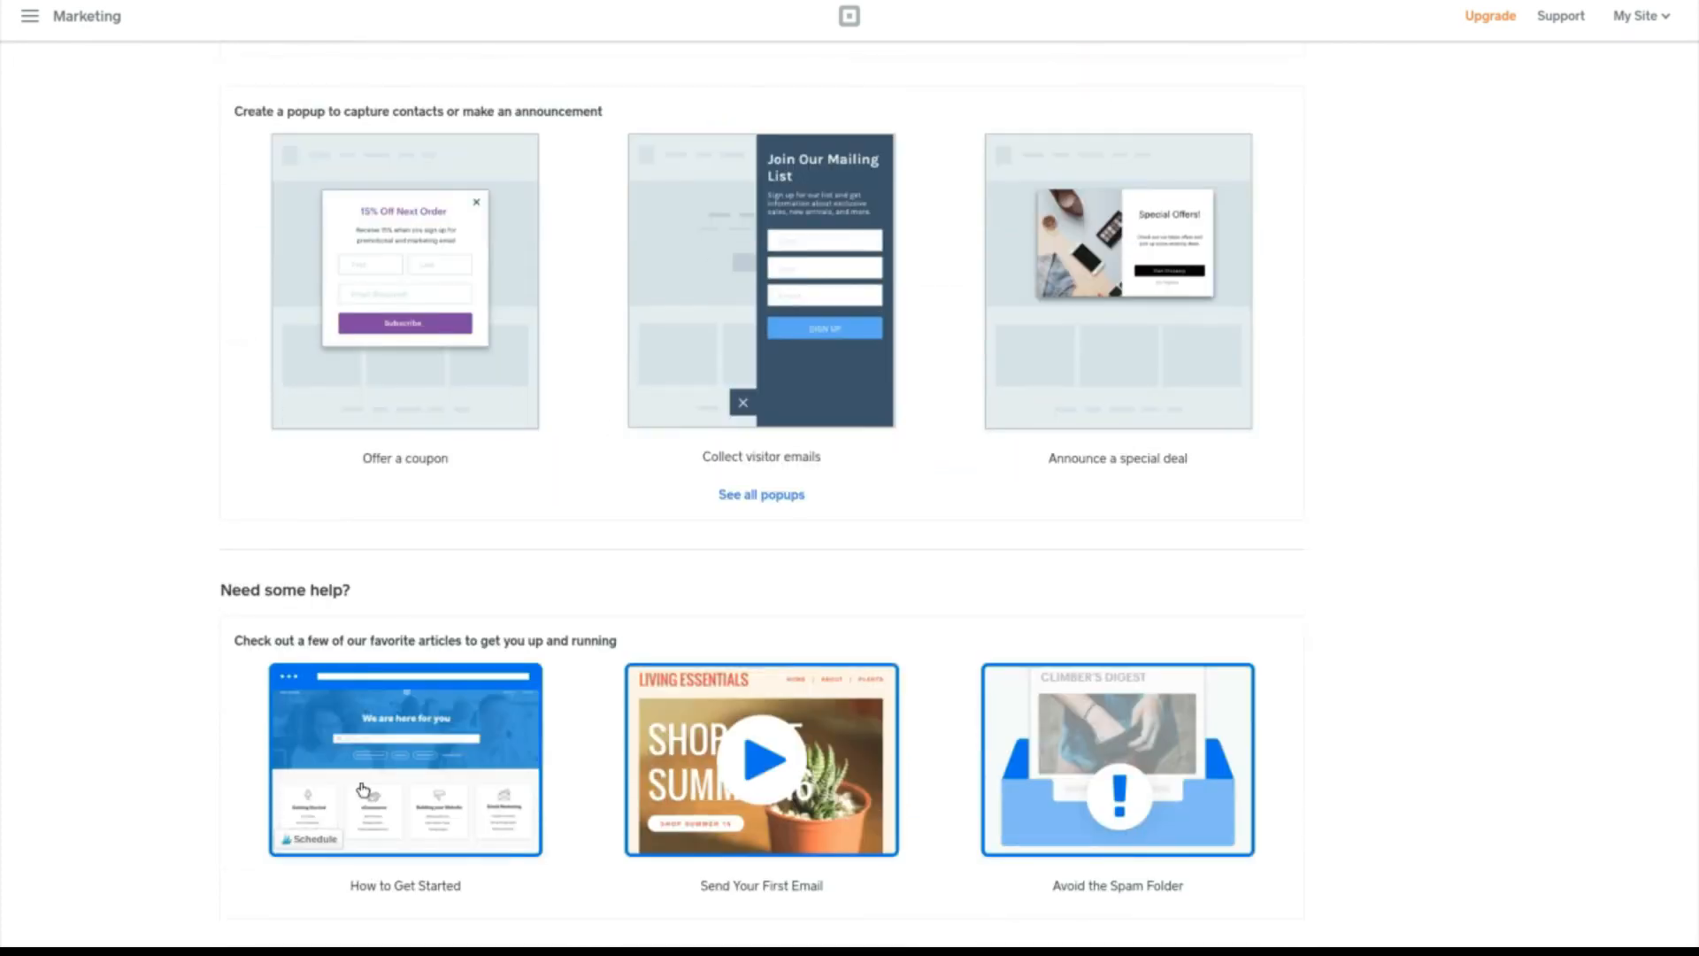
mouse_move(865, 750)
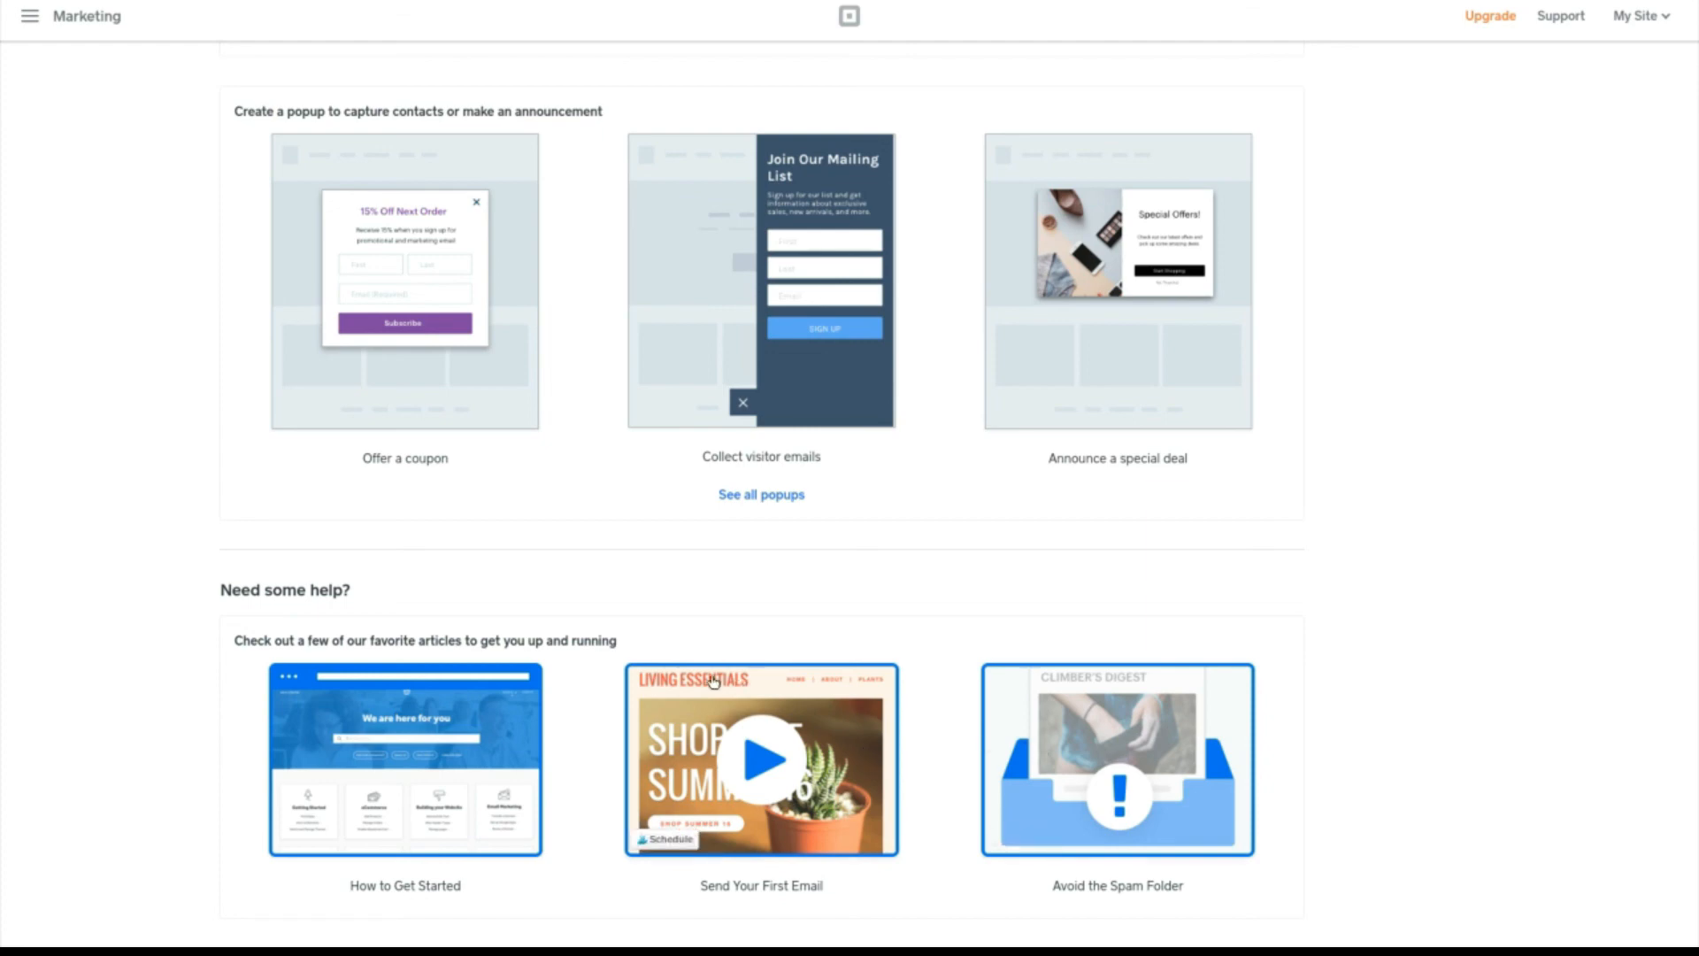
scroll(713, 681, "up", 10)
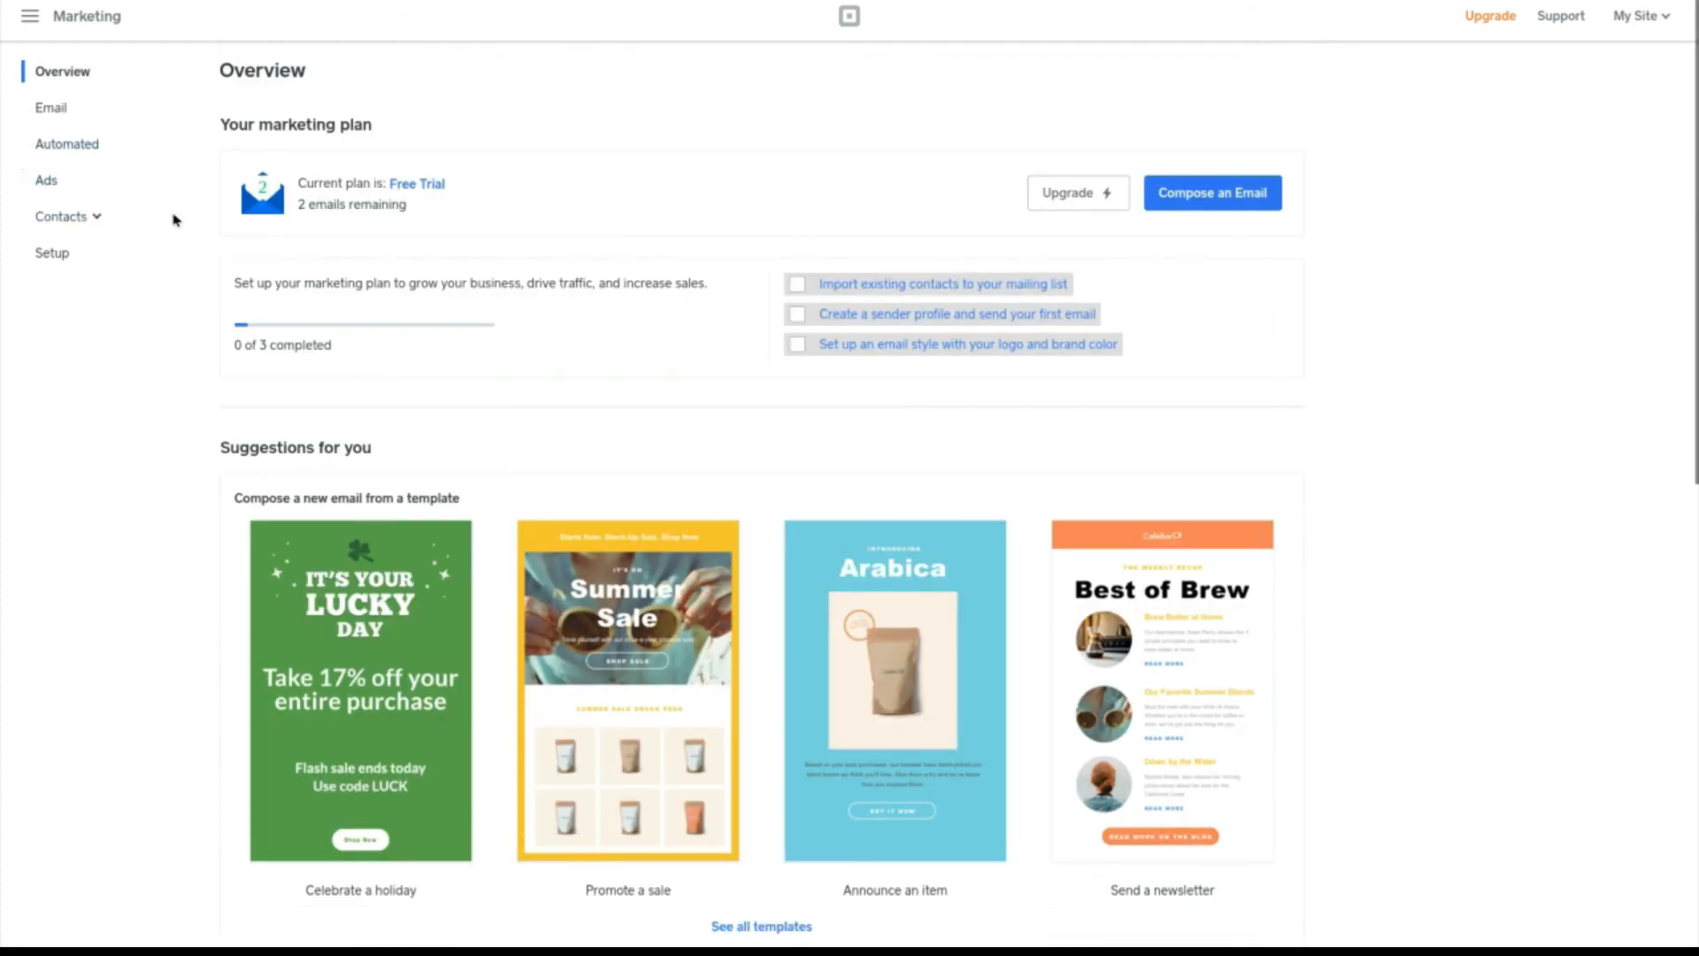
Step: Look over the Email marketing page with its custom emails, mailbox and templates, and open the Automated emails page
left_click(65, 108)
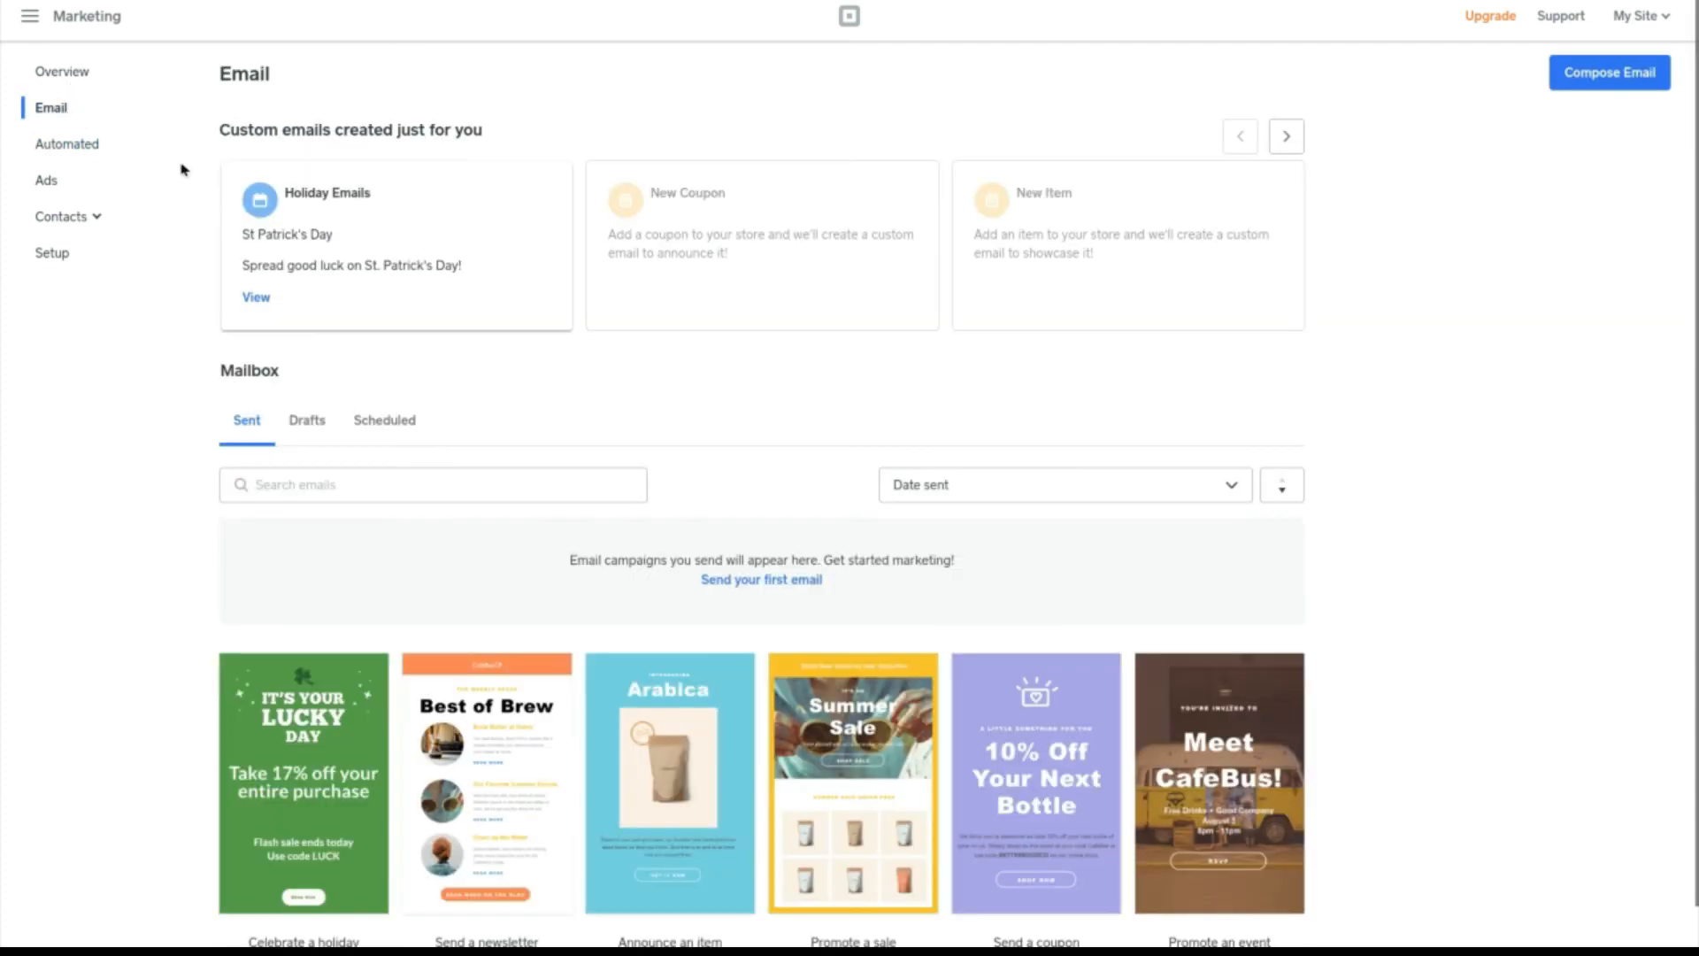
scroll(455, 410, "down", 1)
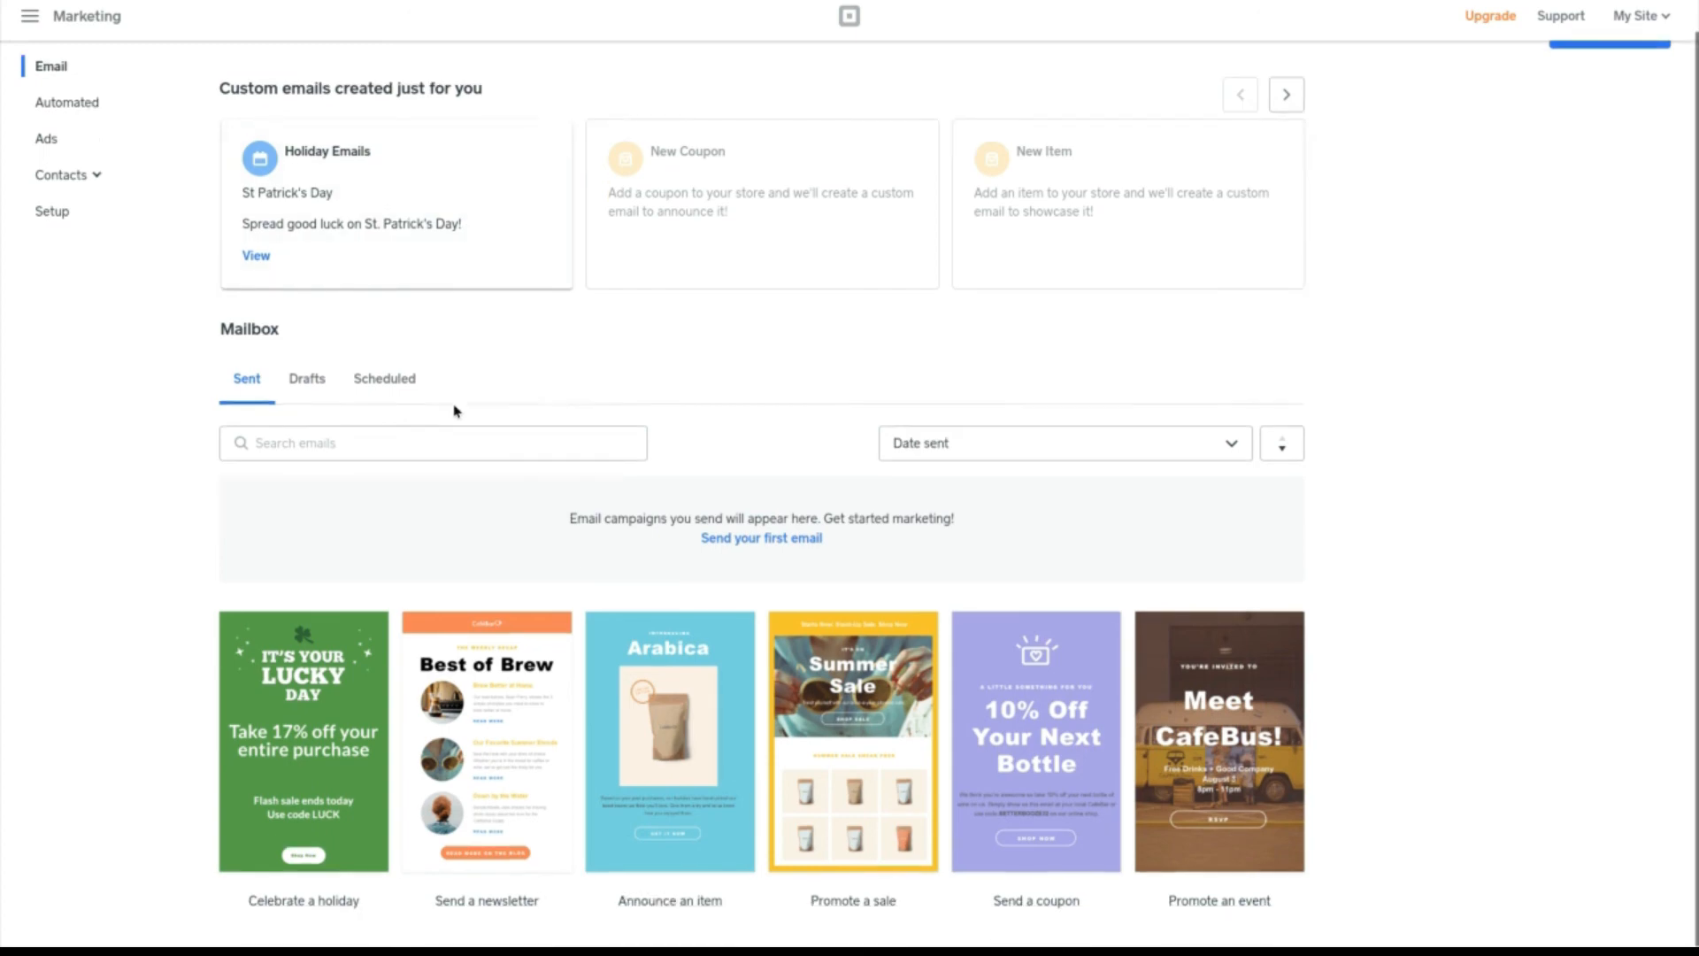
scroll(455, 410, "up", 1)
left_click(41, 142)
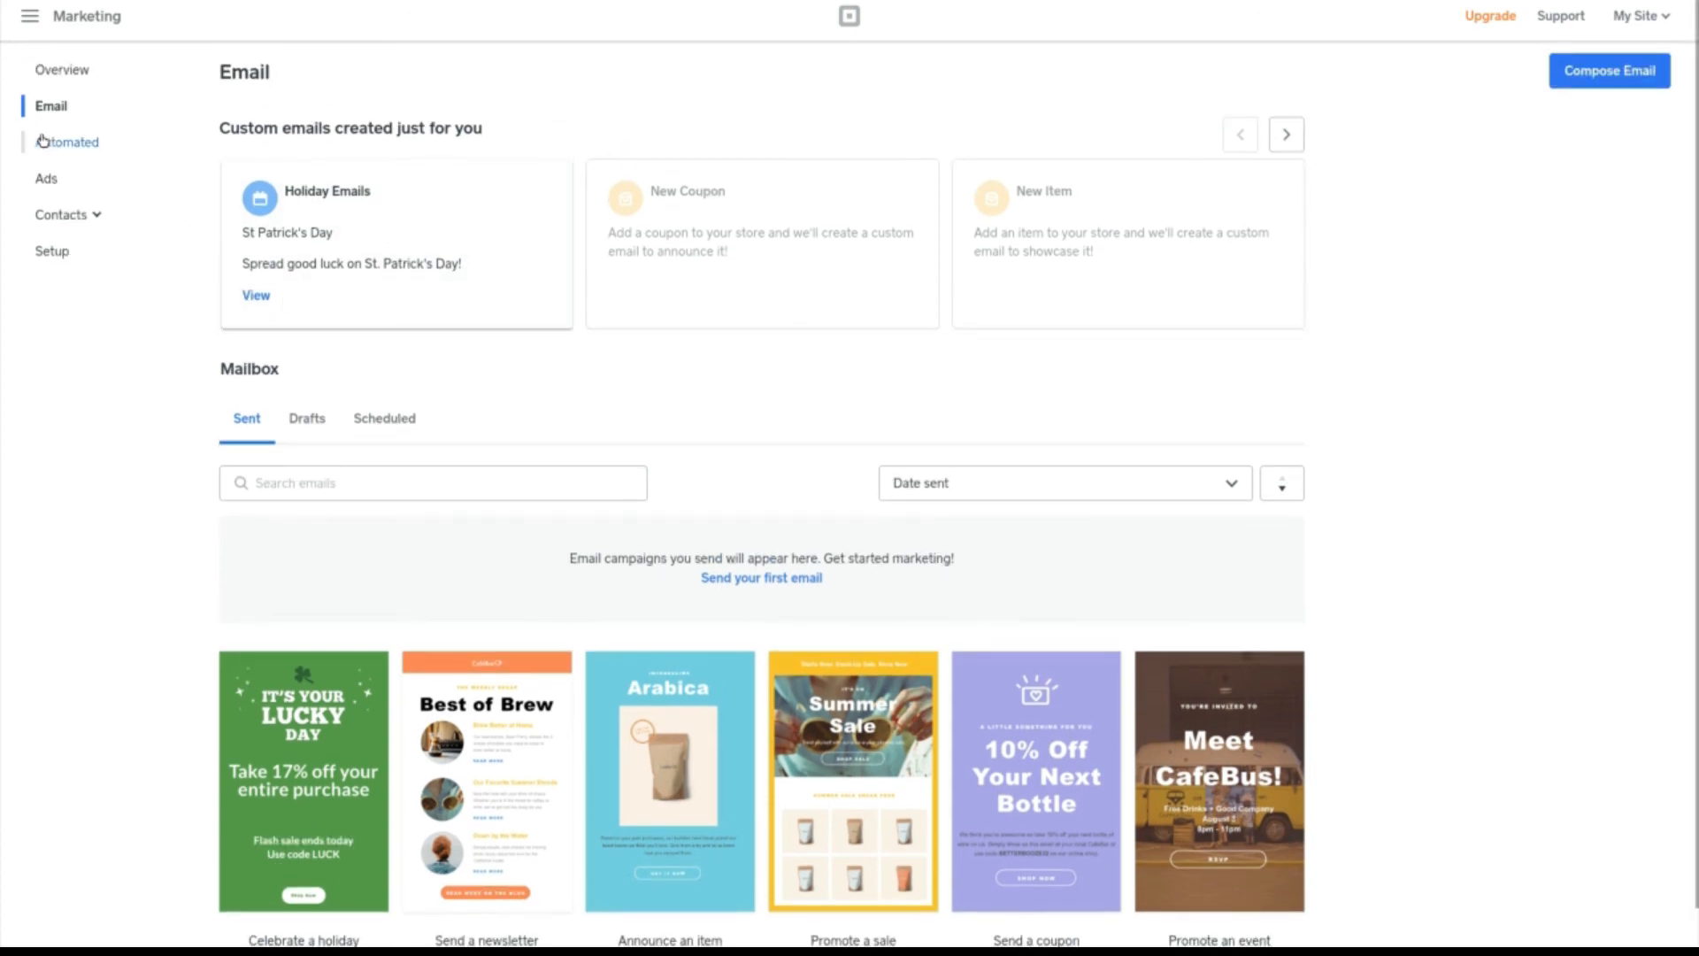